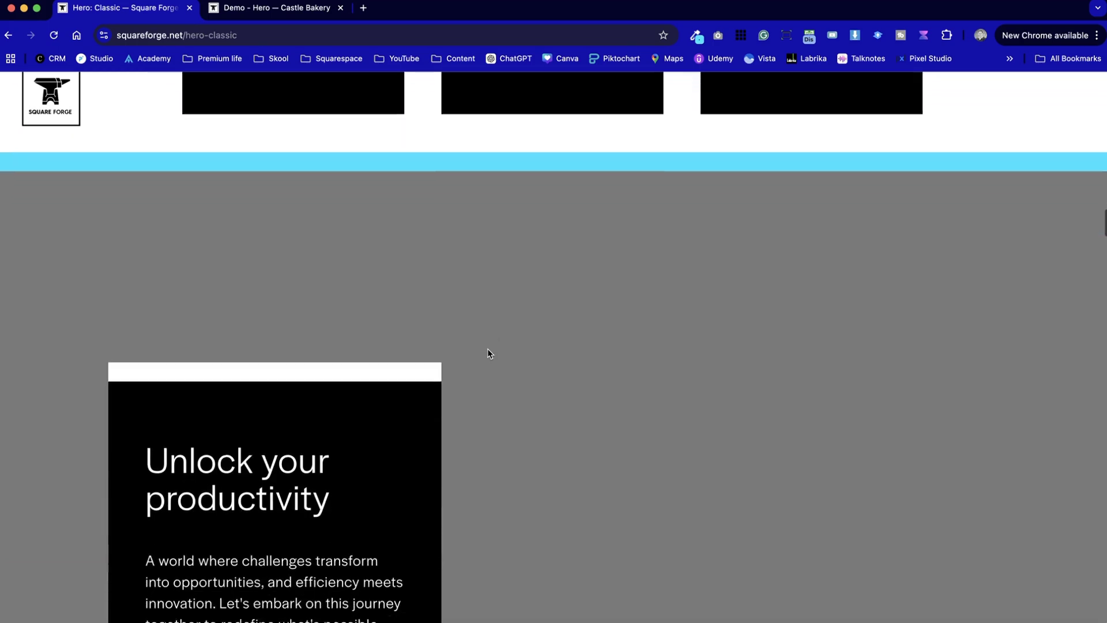
Look through the hero section designs on Square Forge's Hero: Classic page
{"action": "scroll", "coordinate": [490, 354], "scroll_direction": "down", "scroll_amount": 12}
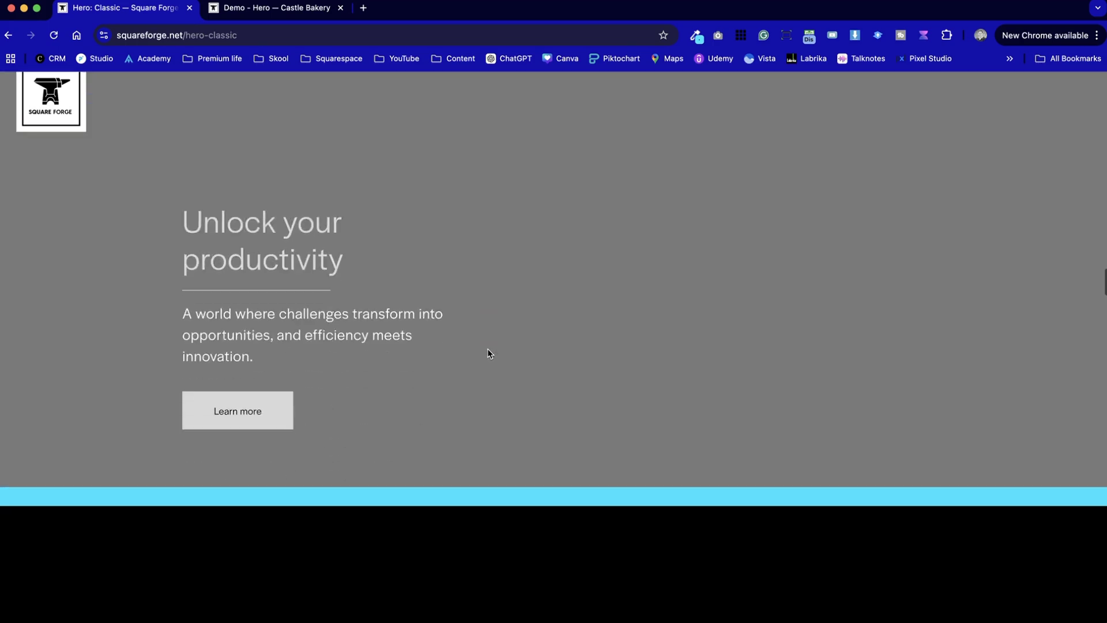
{"action": "scroll", "coordinate": [489, 354], "scroll_direction": "down", "scroll_amount": 15}
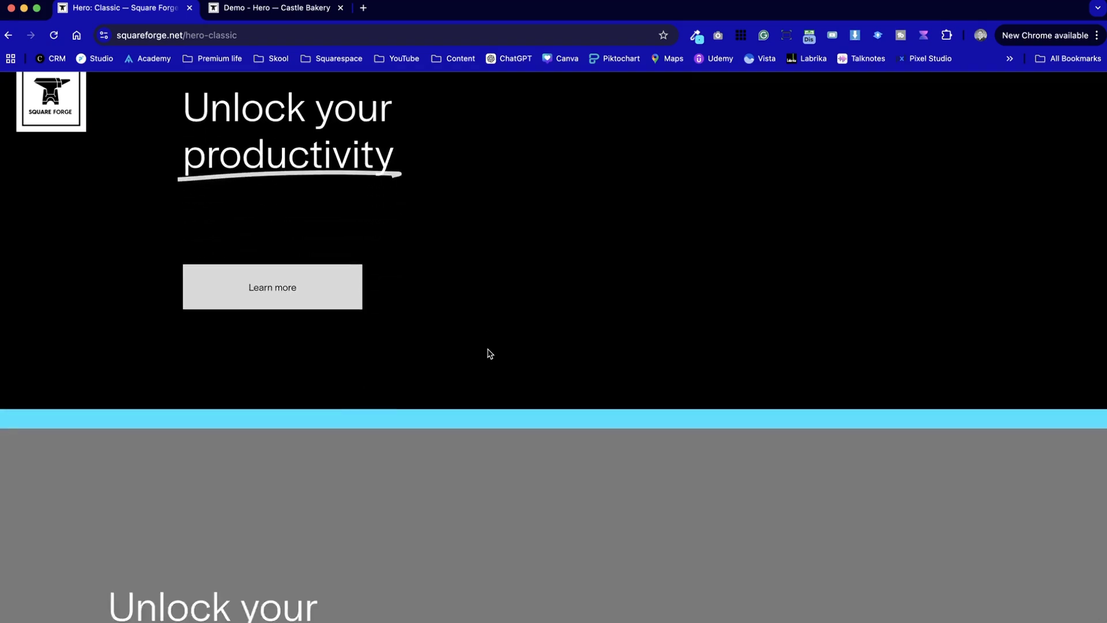
{"action": "scroll", "coordinate": [489, 353], "scroll_direction": "down", "scroll_amount": 15}
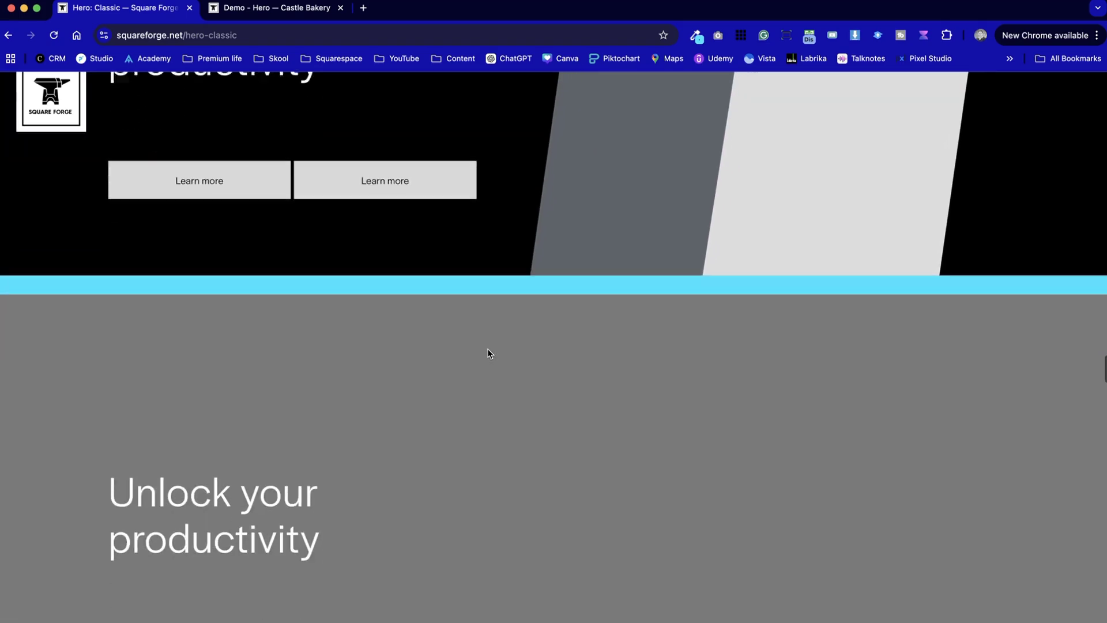
{"action": "scroll", "coordinate": [487, 349], "scroll_direction": "down", "scroll_amount": 10}
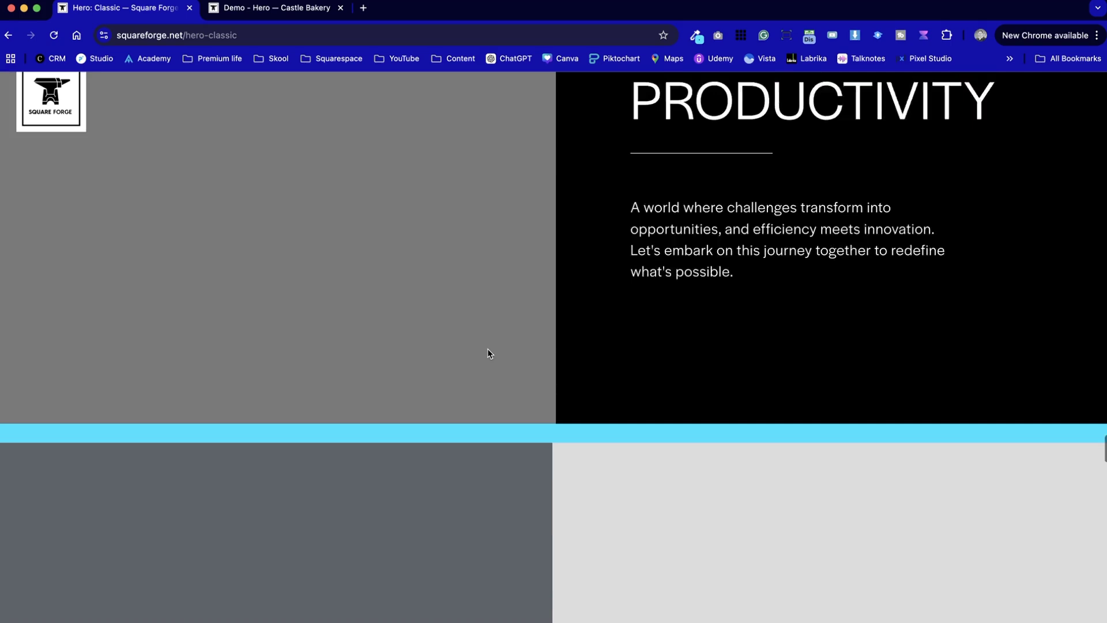
{"action": "key", "text": "super+Up"}
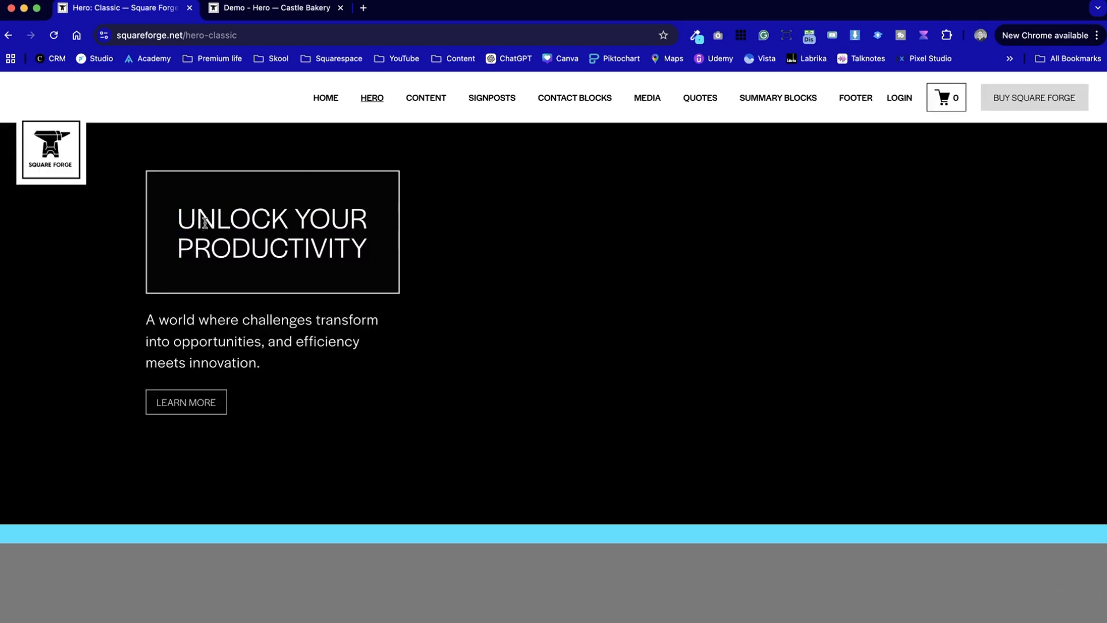
{"action": "scroll", "coordinate": [615, 431], "scroll_direction": "down", "scroll_amount": 15}
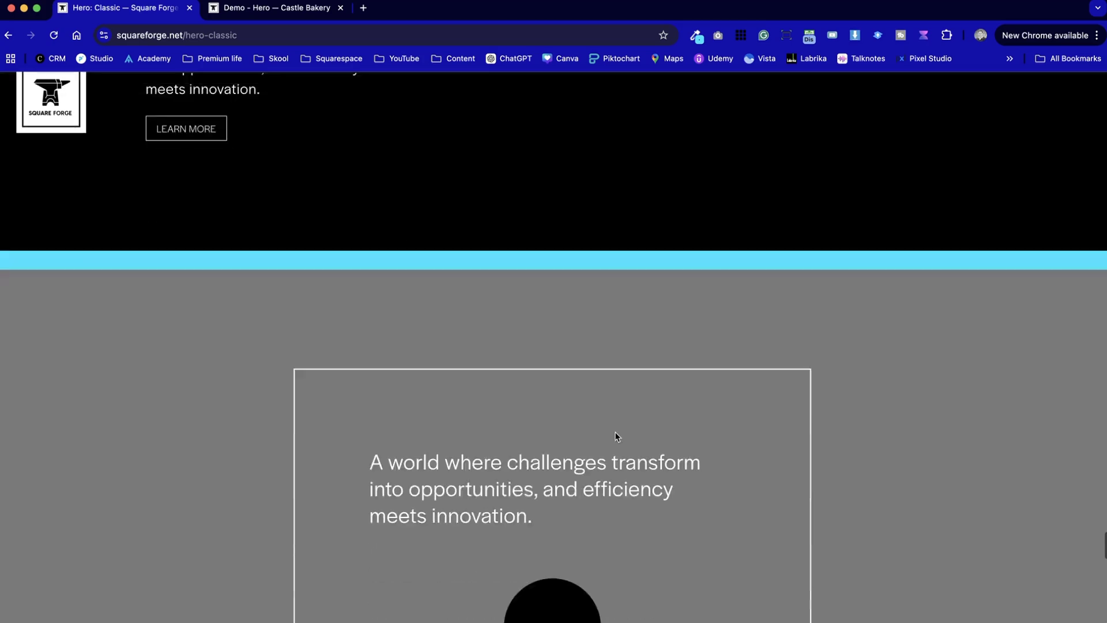
{"action": "scroll", "coordinate": [616, 444], "scroll_direction": "up", "scroll_amount": 10}
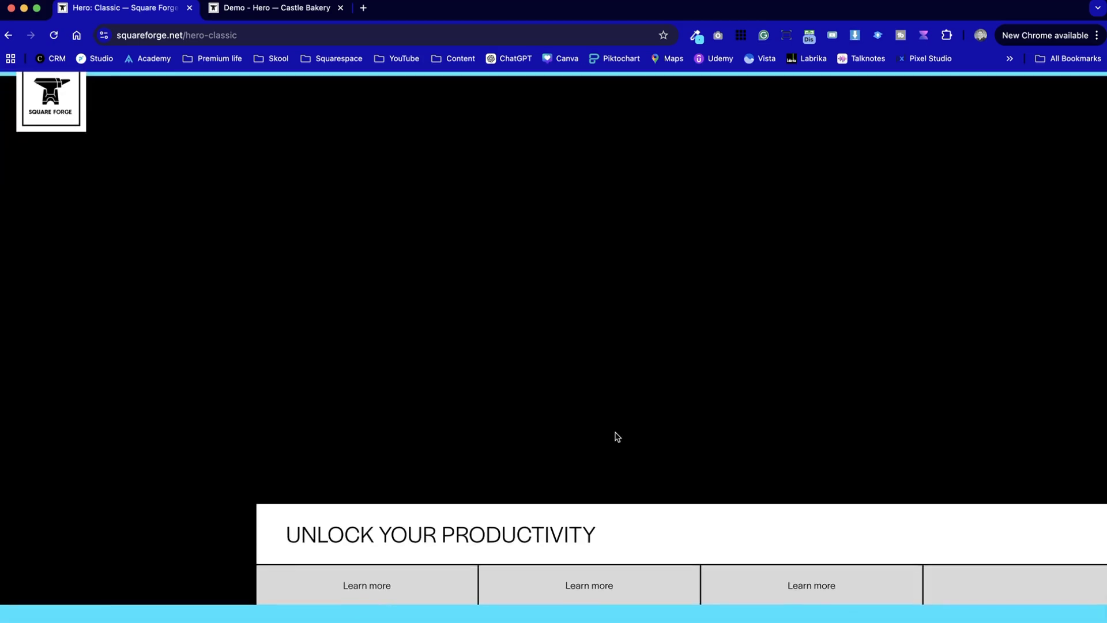
{"action": "scroll", "coordinate": [615, 452], "scroll_direction": "up", "scroll_amount": 20}
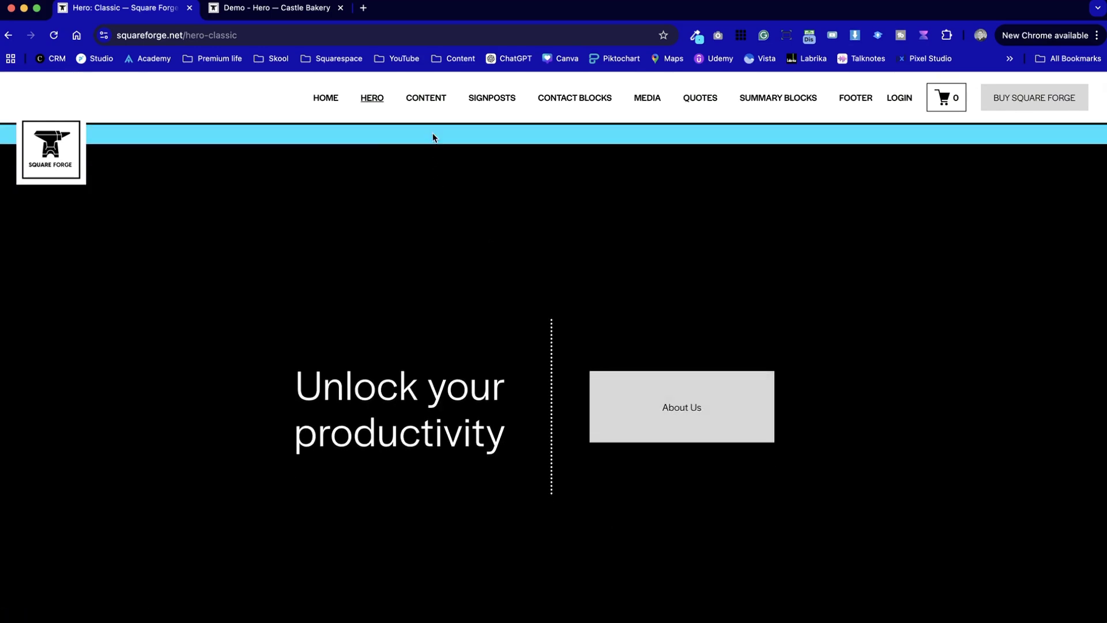
Open Square Forge's Content: Short page and look over its section designs
{"action": "mouse_move", "coordinate": [435, 104]}
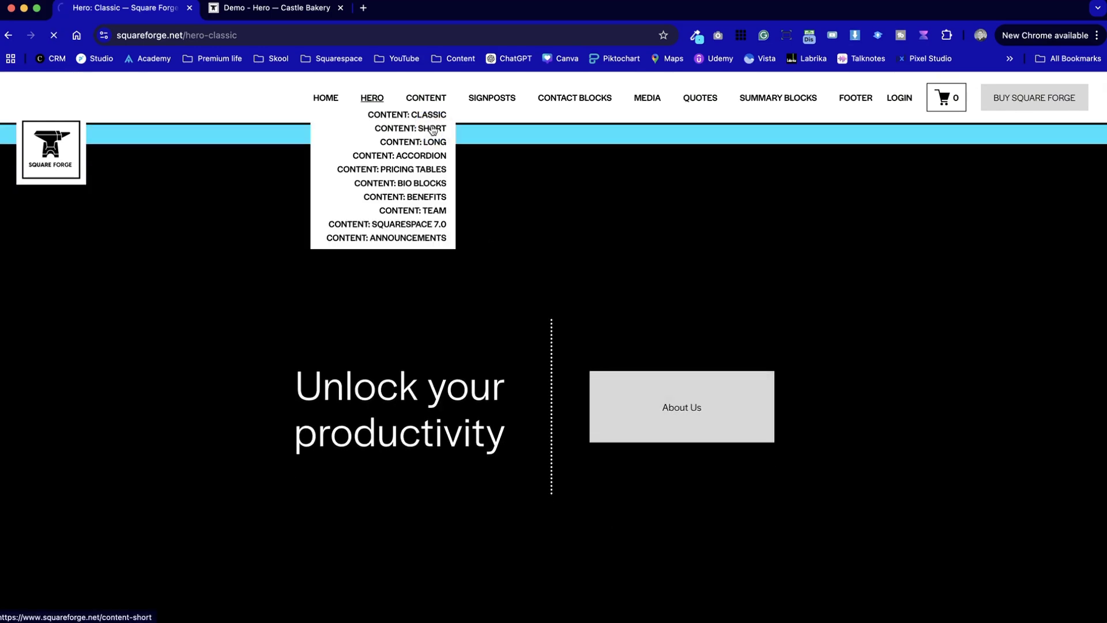
{"action": "left_click", "coordinate": [433, 127]}
{"action": "scroll", "coordinate": [399, 344], "scroll_direction": "down", "scroll_amount": 20}
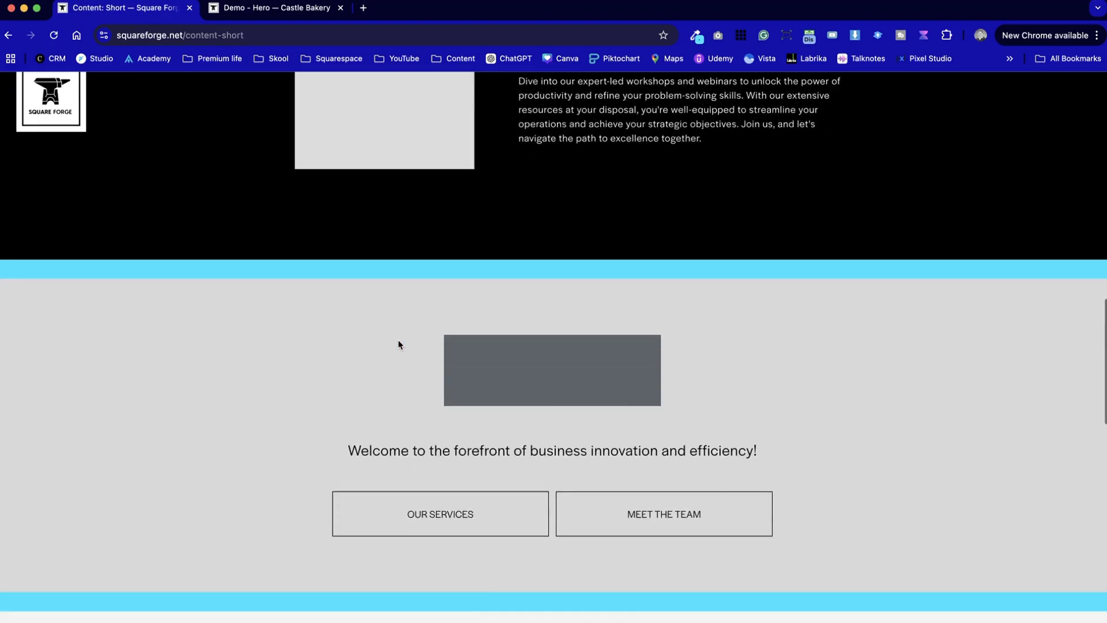
{"action": "scroll", "coordinate": [399, 344], "scroll_direction": "up", "scroll_amount": 20}
Reopen the Hero: Classic page on Square Forge and review its hero layouts
{"action": "mouse_move", "coordinate": [340, 99]}
{"action": "left_click", "coordinate": [372, 118]}
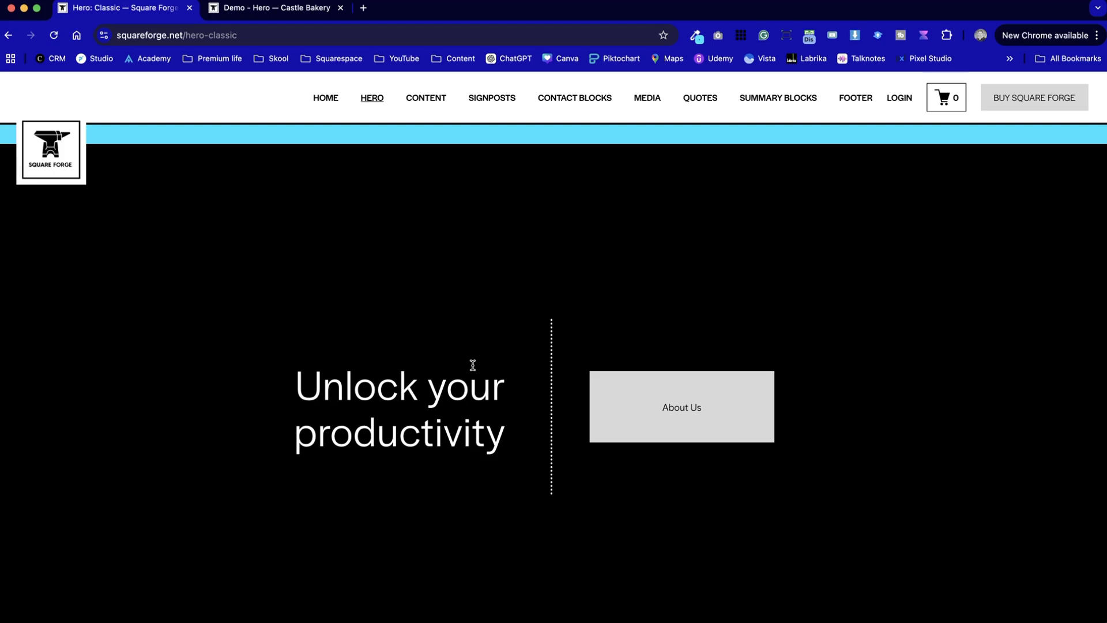
{"action": "scroll", "coordinate": [755, 219], "scroll_direction": "down", "scroll_amount": 3}
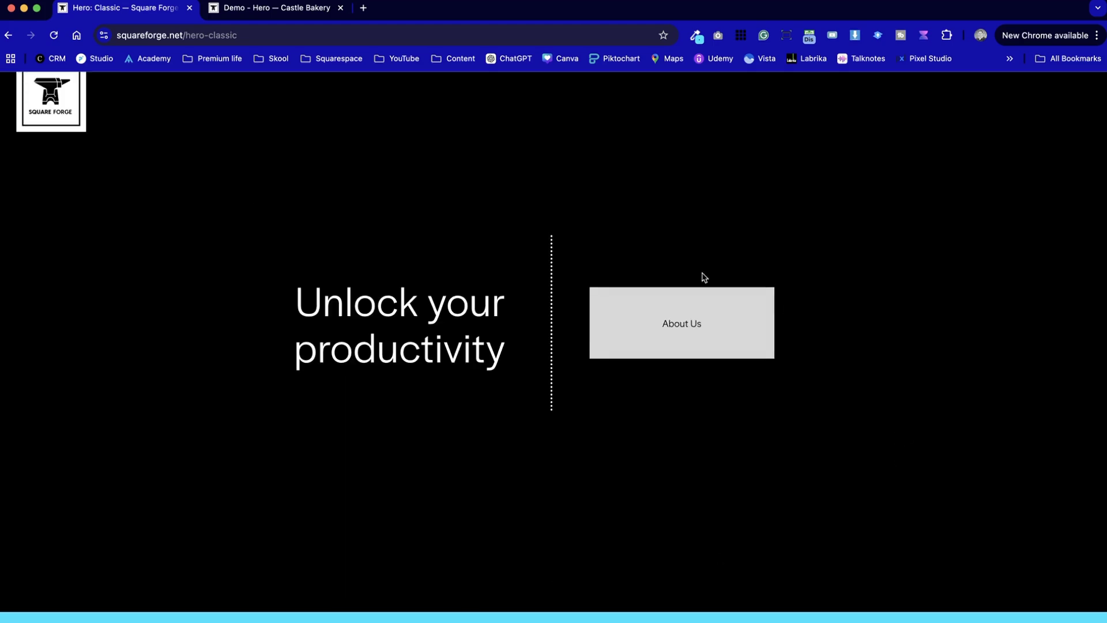
{"action": "scroll", "coordinate": [621, 469], "scroll_direction": "down", "scroll_amount": 10}
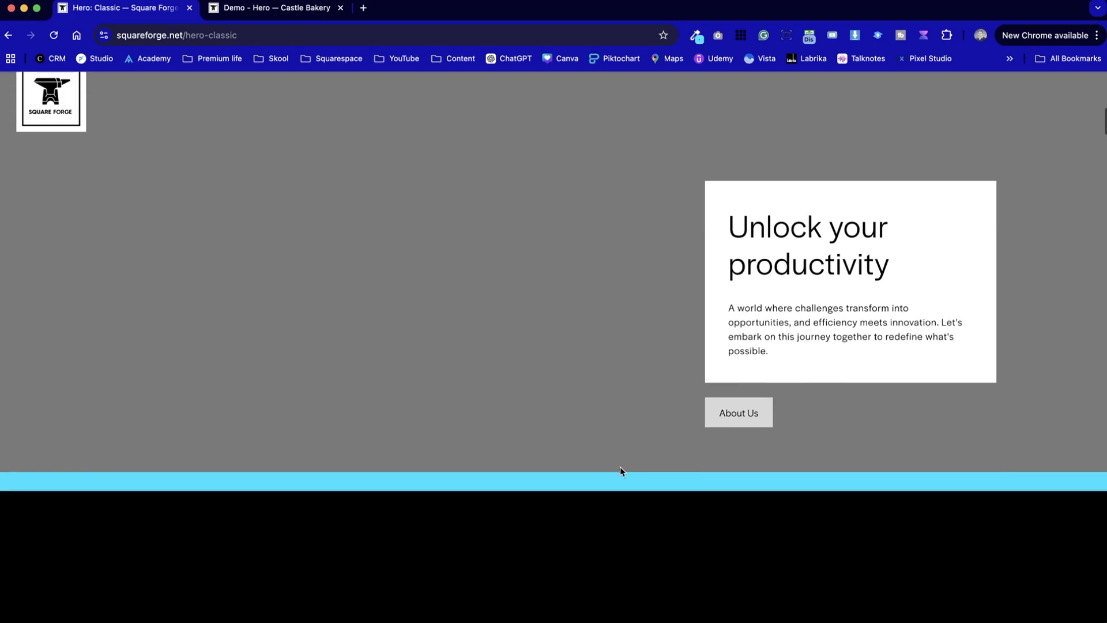
{"action": "scroll", "coordinate": [620, 471], "scroll_direction": "down", "scroll_amount": 10}
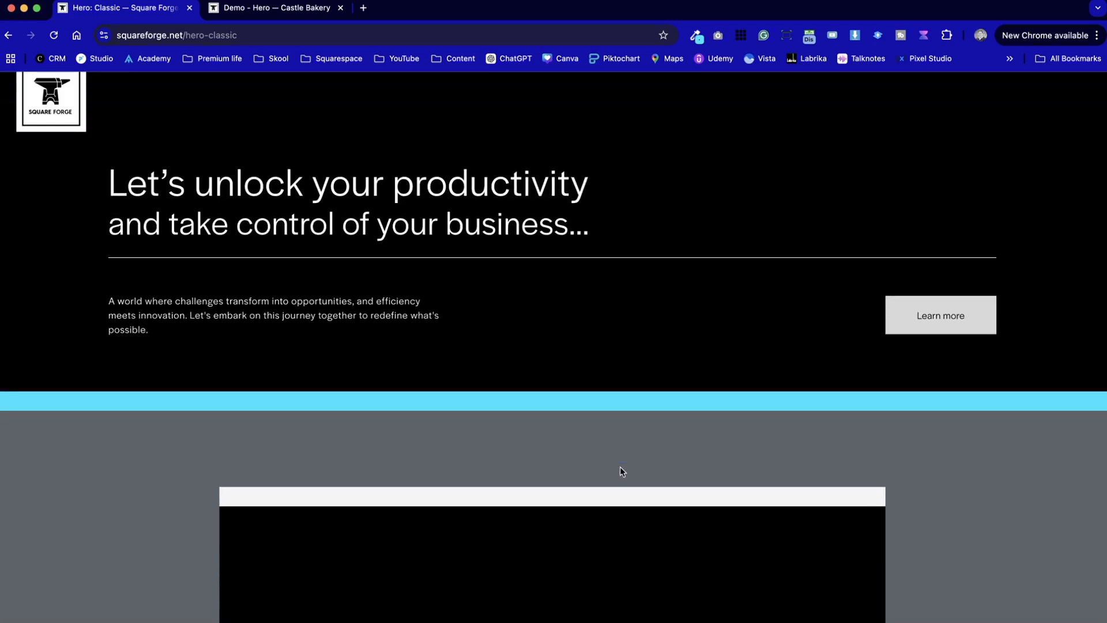
{"action": "scroll", "coordinate": [621, 471], "scroll_direction": "down", "scroll_amount": 10}
{"action": "scroll", "coordinate": [519, 380], "scroll_direction": "down", "scroll_amount": 10}
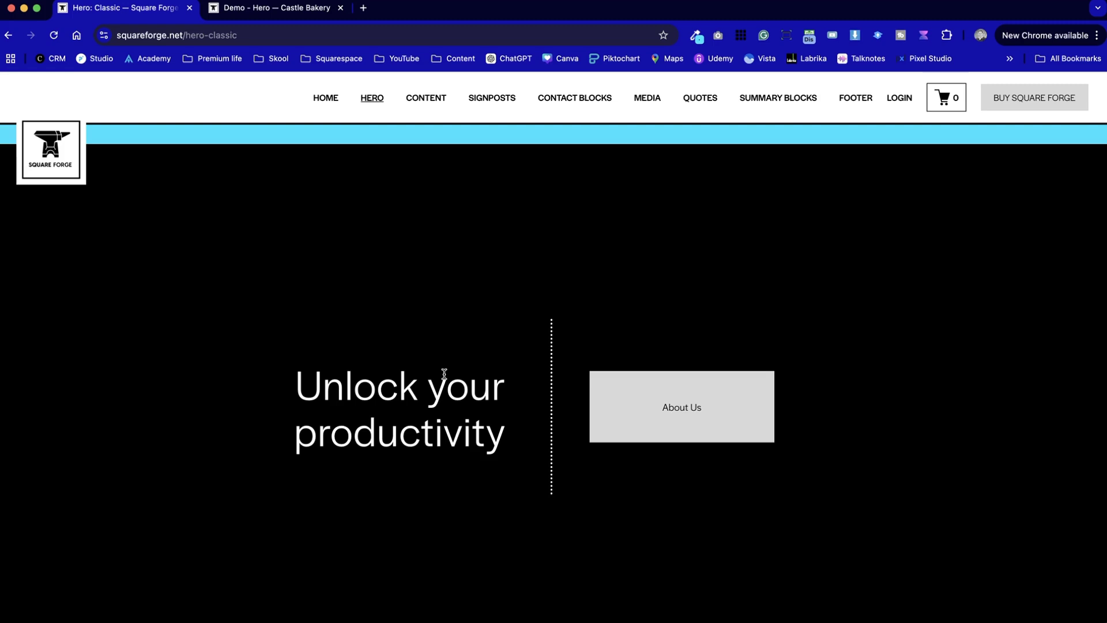
Switch to the Castle Bakery site in Squarespace and review the hero templates on its Hero: Classic page
{"action": "key", "text": "ctrl+Tab"}
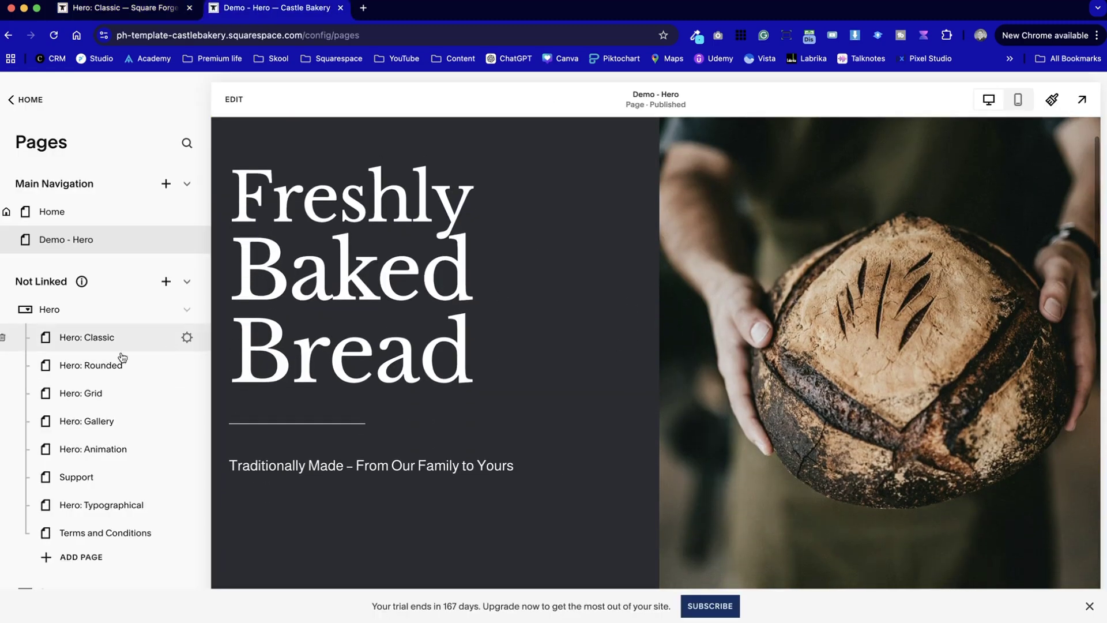
{"action": "left_click", "coordinate": [127, 345]}
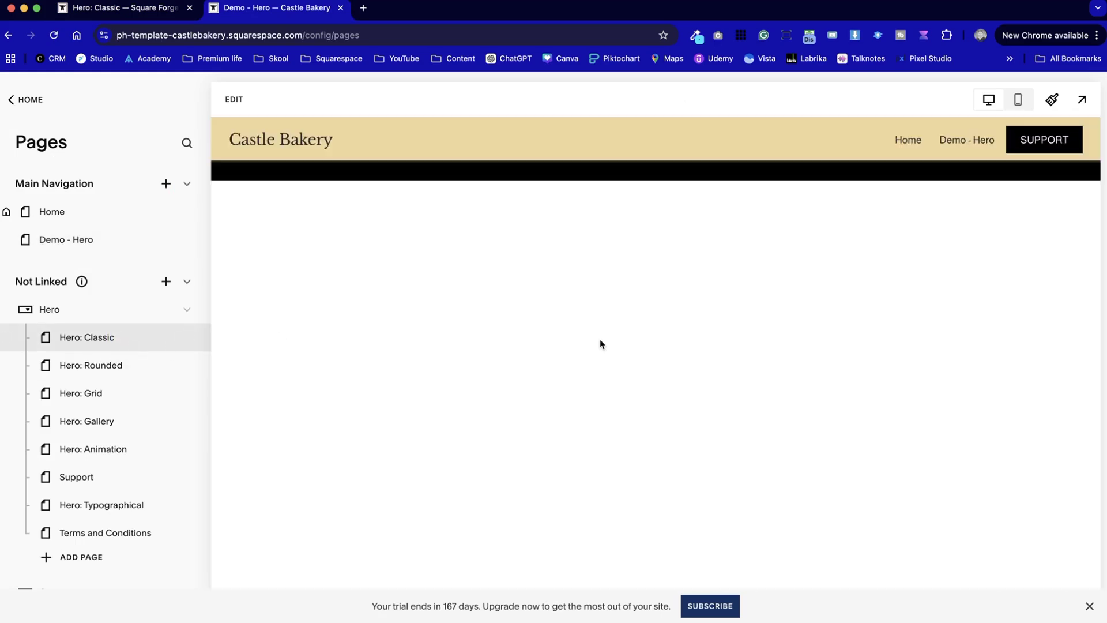
{"action": "scroll", "coordinate": [591, 503], "scroll_direction": "down", "scroll_amount": 10}
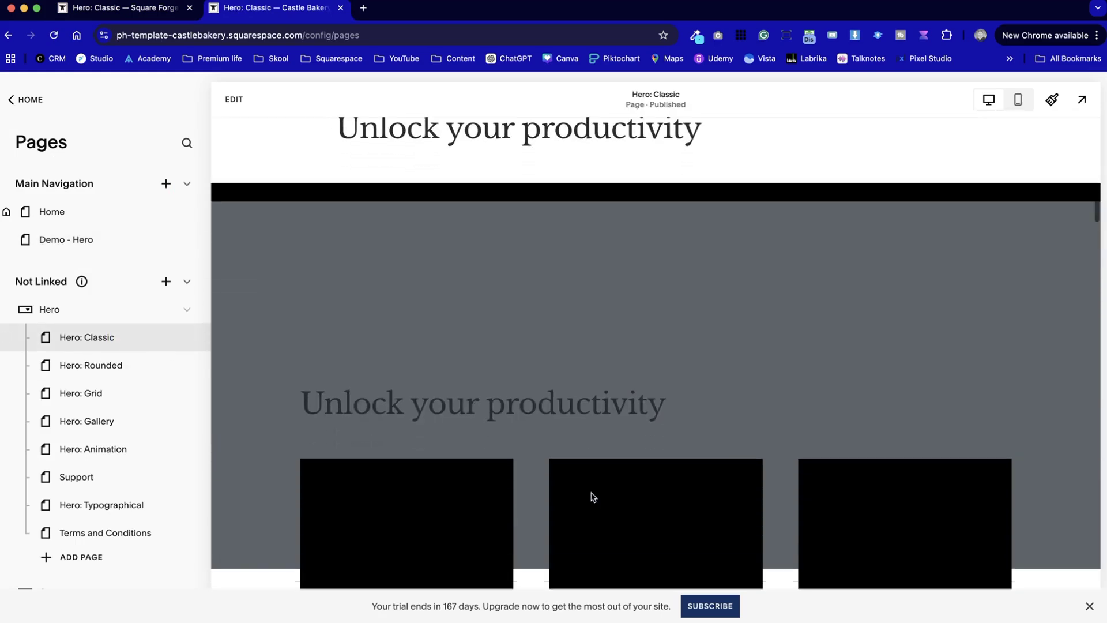
{"action": "scroll", "coordinate": [676, 375], "scroll_direction": "down", "scroll_amount": 10}
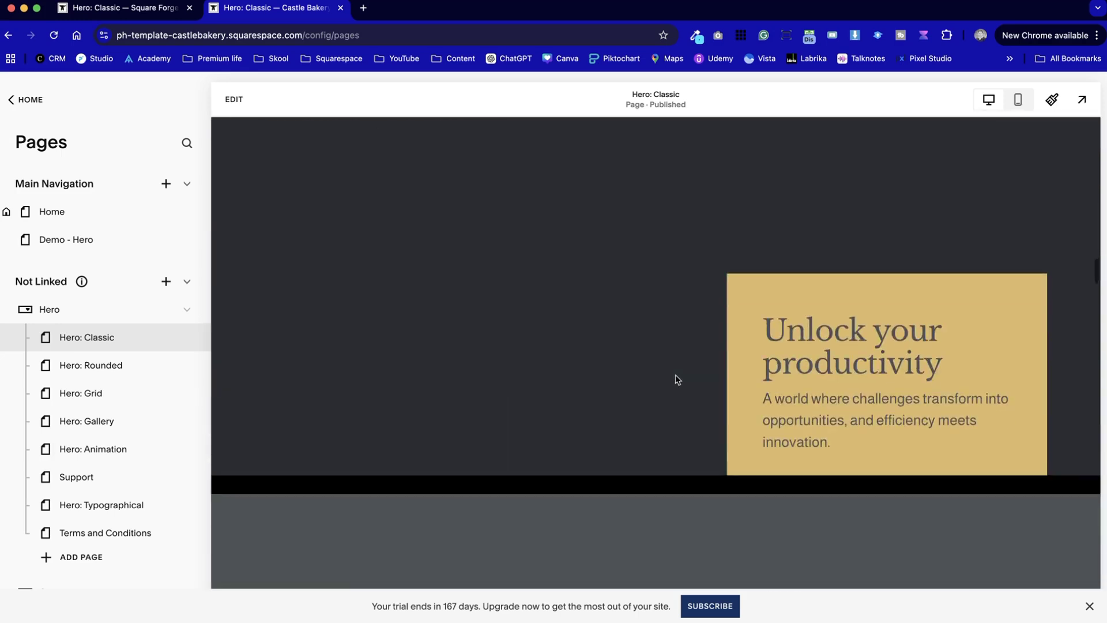
{"action": "scroll", "coordinate": [676, 375], "scroll_direction": "down", "scroll_amount": 10}
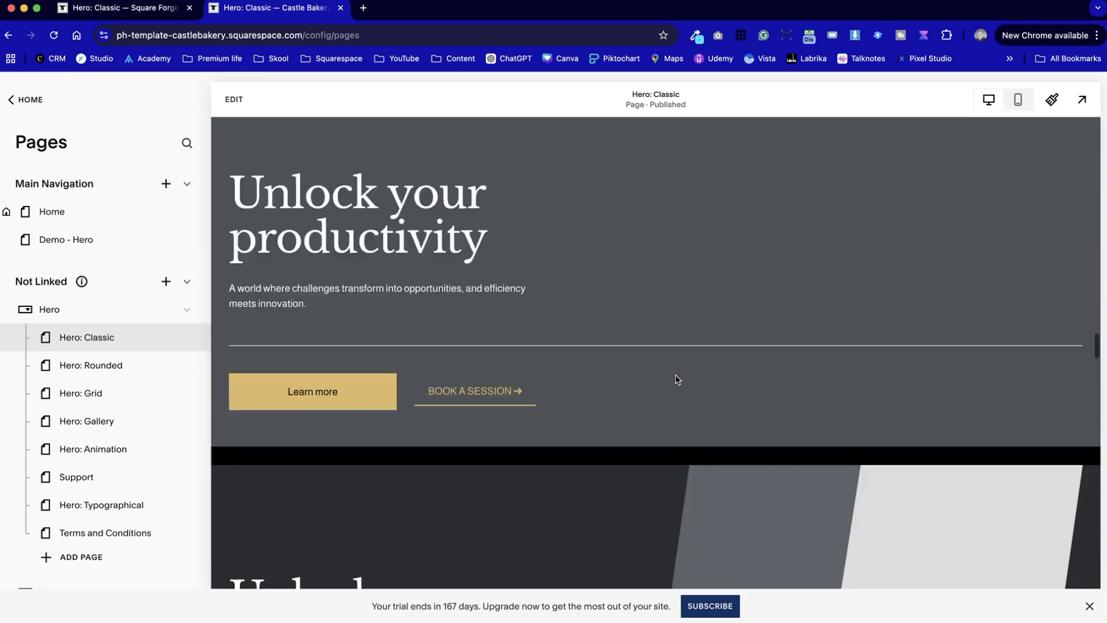
{"action": "scroll", "coordinate": [675, 375], "scroll_direction": "down", "scroll_amount": 10}
{"action": "scroll", "coordinate": [662, 417], "scroll_direction": "up", "scroll_amount": 10}
{"action": "scroll", "coordinate": [663, 417], "scroll_direction": "up", "scroll_amount": 10}
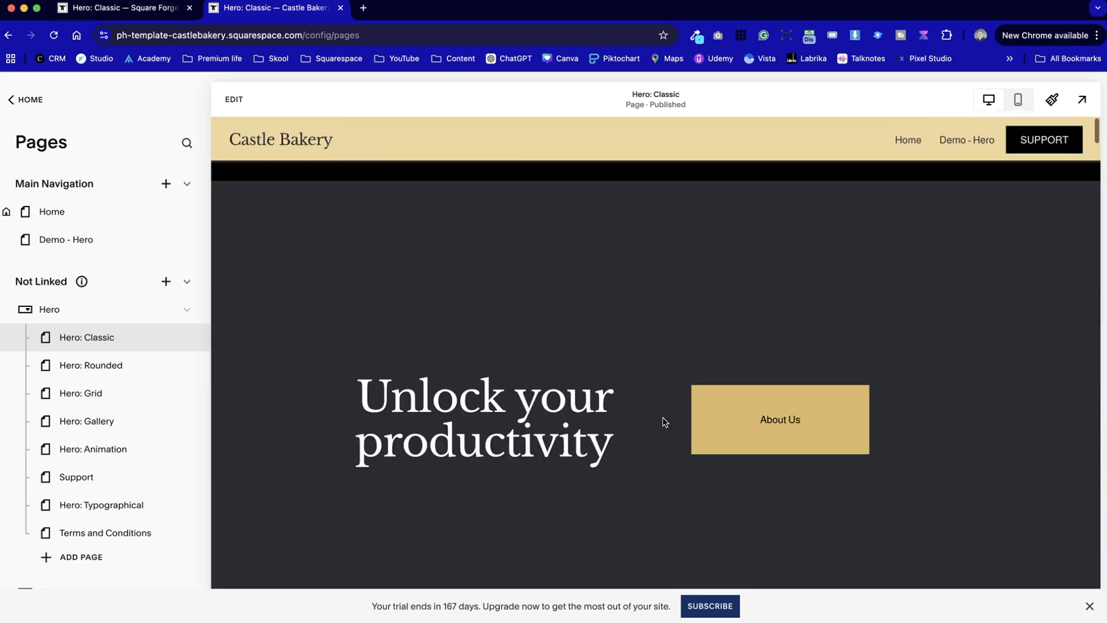
Look over the Castle Bakery Home page, and open the Demo - Hero page to view its sections
{"action": "left_click", "coordinate": [98, 211]}
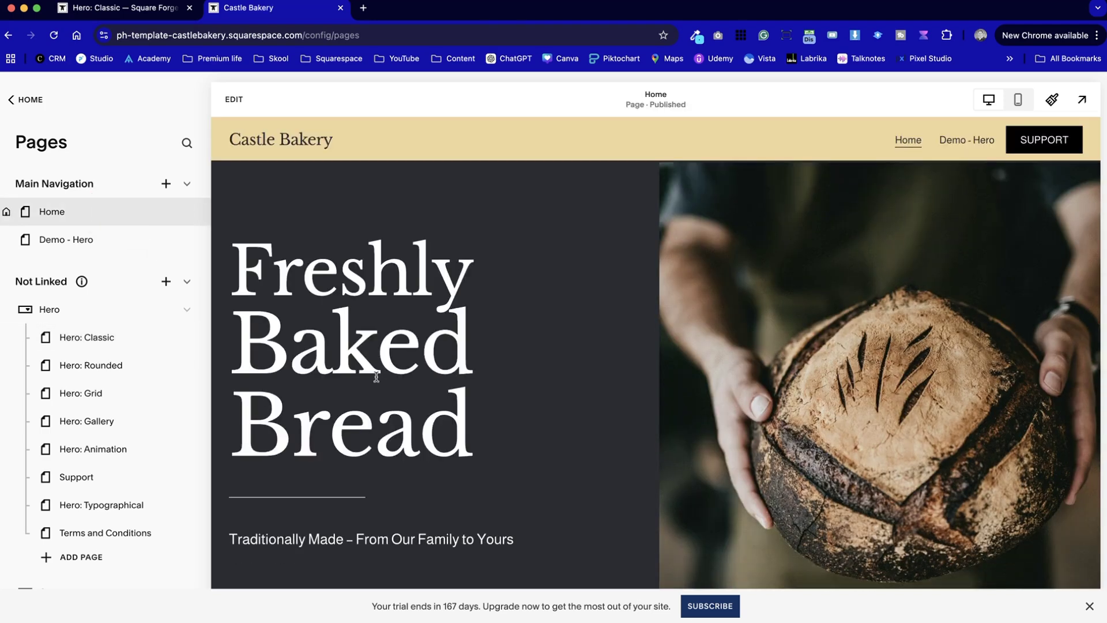
{"action": "scroll", "coordinate": [676, 428], "scroll_direction": "down", "scroll_amount": 5}
{"action": "scroll", "coordinate": [675, 428], "scroll_direction": "up", "scroll_amount": 5}
{"action": "left_click", "coordinate": [98, 240]}
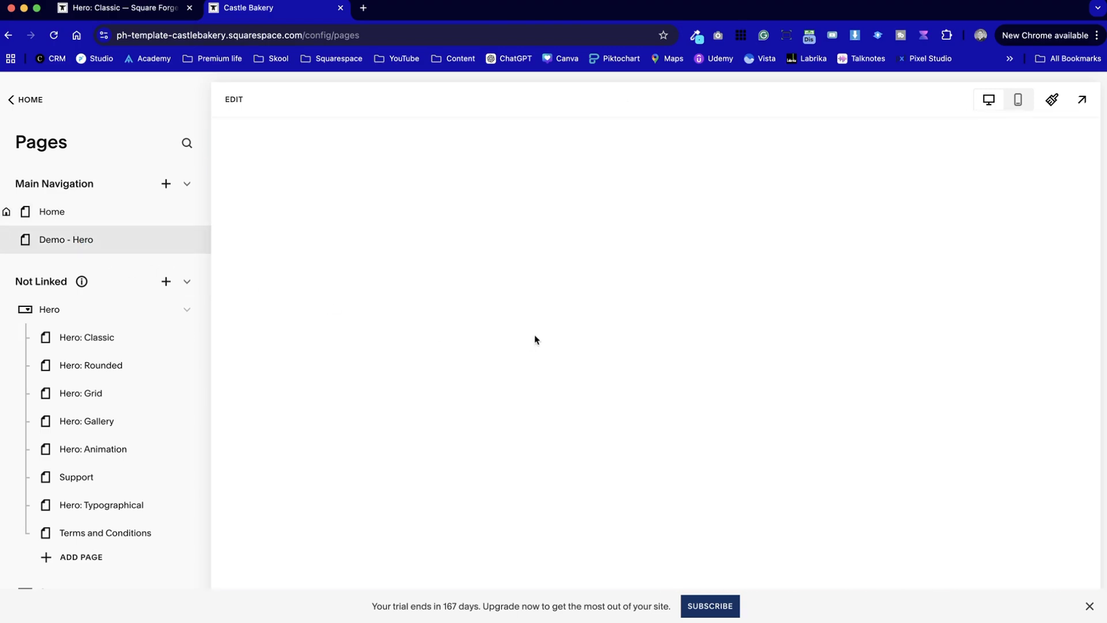
{"action": "scroll", "coordinate": [573, 395], "scroll_direction": "down", "scroll_amount": 5}
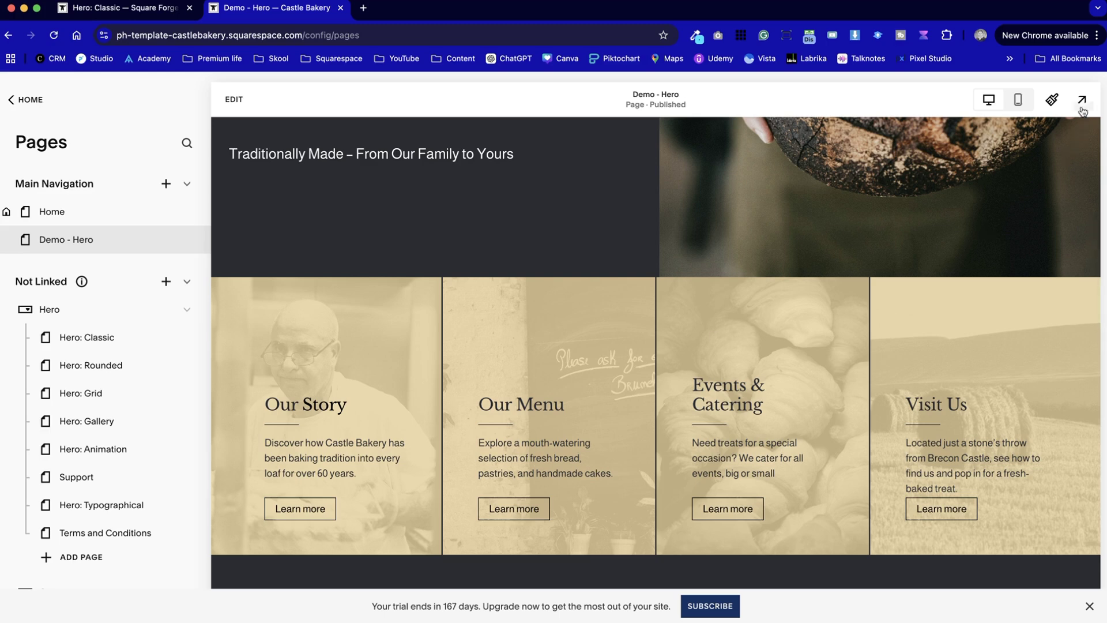
Open the Demo - Hero page in full-screen preview and look over its sections
{"action": "left_click", "coordinate": [1082, 99]}
{"action": "scroll", "coordinate": [452, 430], "scroll_direction": "down", "scroll_amount": 10}
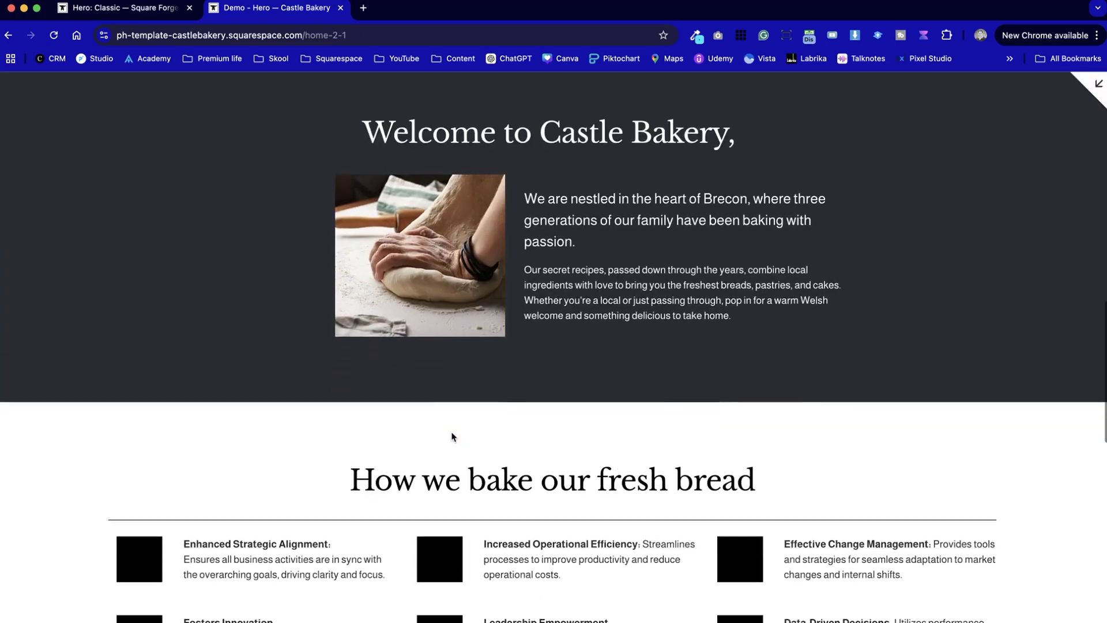
{"action": "scroll", "coordinate": [453, 436], "scroll_direction": "up", "scroll_amount": 4}
{"action": "scroll", "coordinate": [452, 437], "scroll_direction": "up", "scroll_amount": 5}
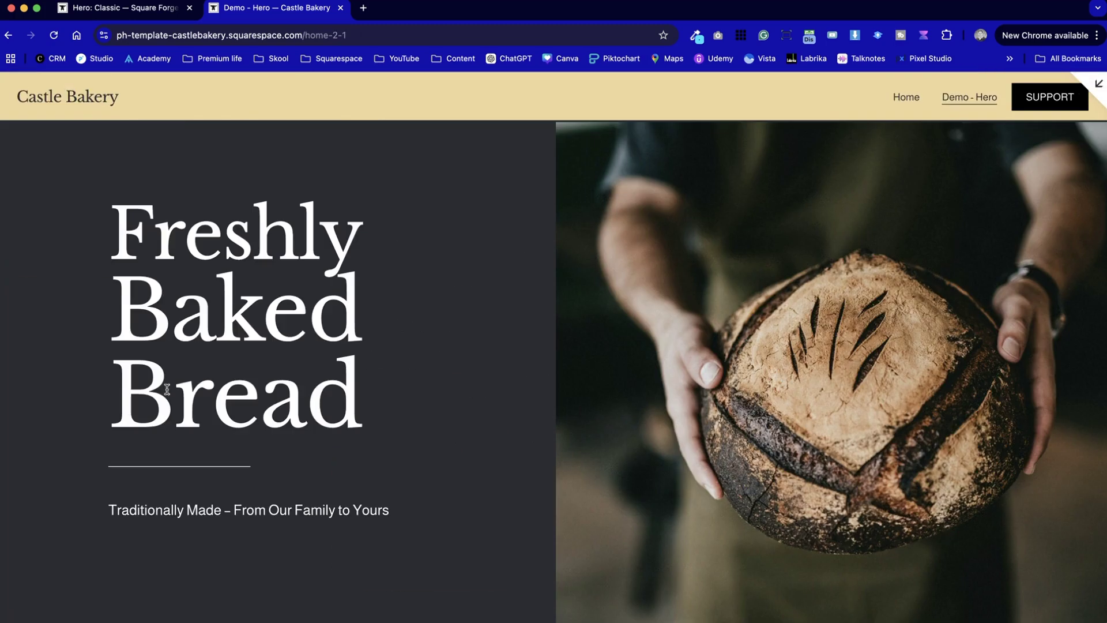
Examine the hero's "Freshly Baked Bread" heading, its tagline and the four link cards beneath it
{"action": "left_click_drag", "start_coordinate": [114, 213], "coordinate": [465, 469]}
{"action": "left_click", "coordinate": [524, 527]}
{"action": "scroll", "coordinate": [433, 449], "scroll_direction": "down", "scroll_amount": 1}
{"action": "scroll", "coordinate": [433, 449], "scroll_direction": "down", "scroll_amount": 5}
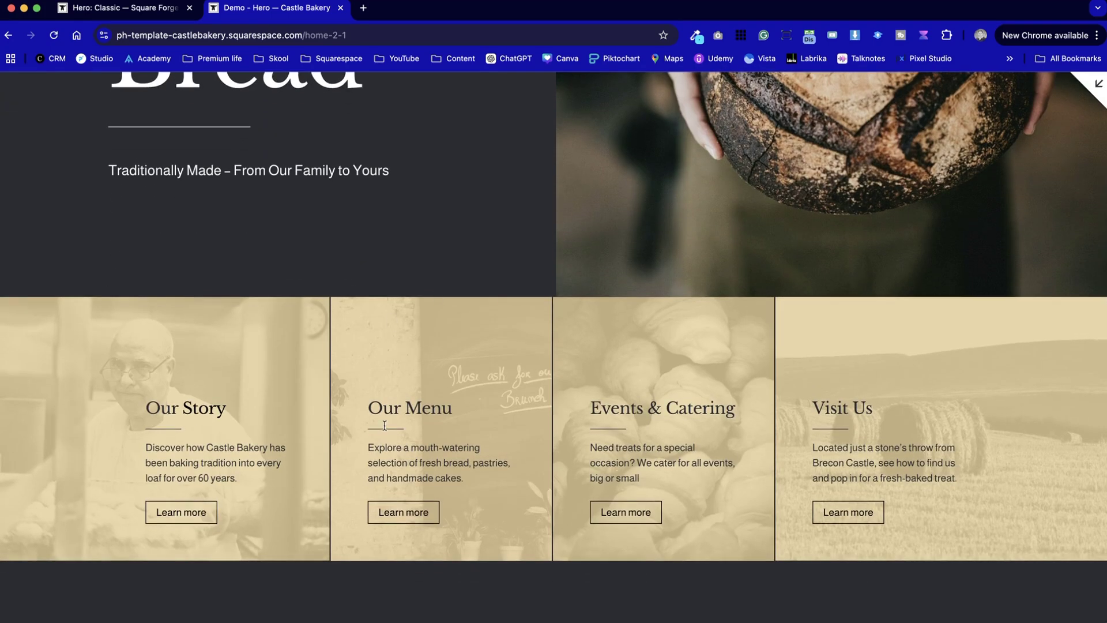
{"action": "scroll", "coordinate": [396, 402], "scroll_direction": "up", "scroll_amount": 6}
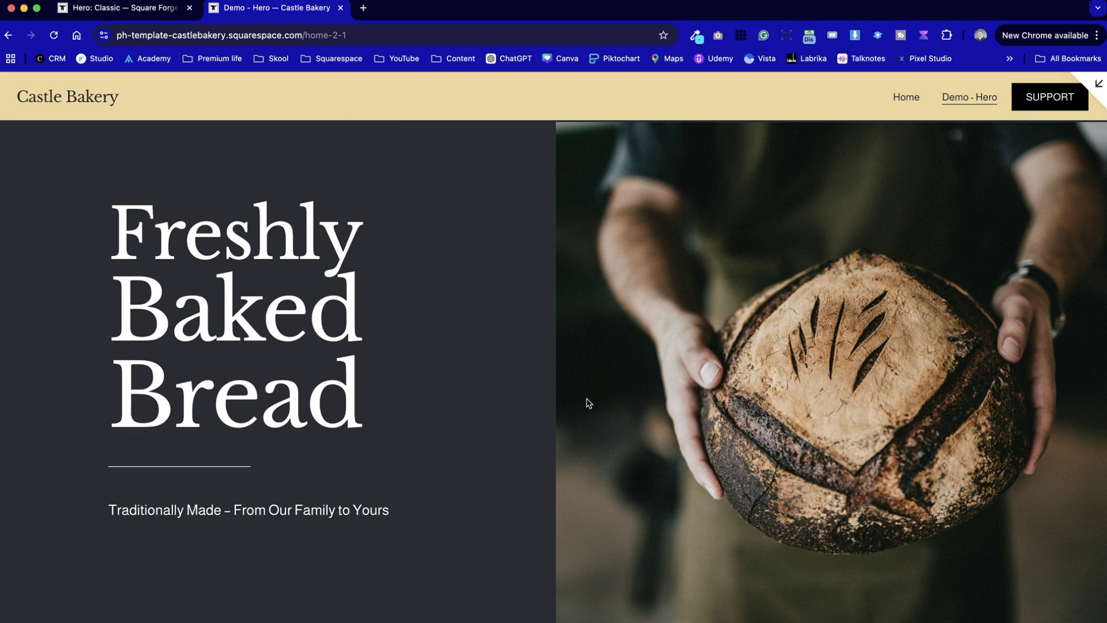
{"action": "triple_click", "coordinate": [176, 243]}
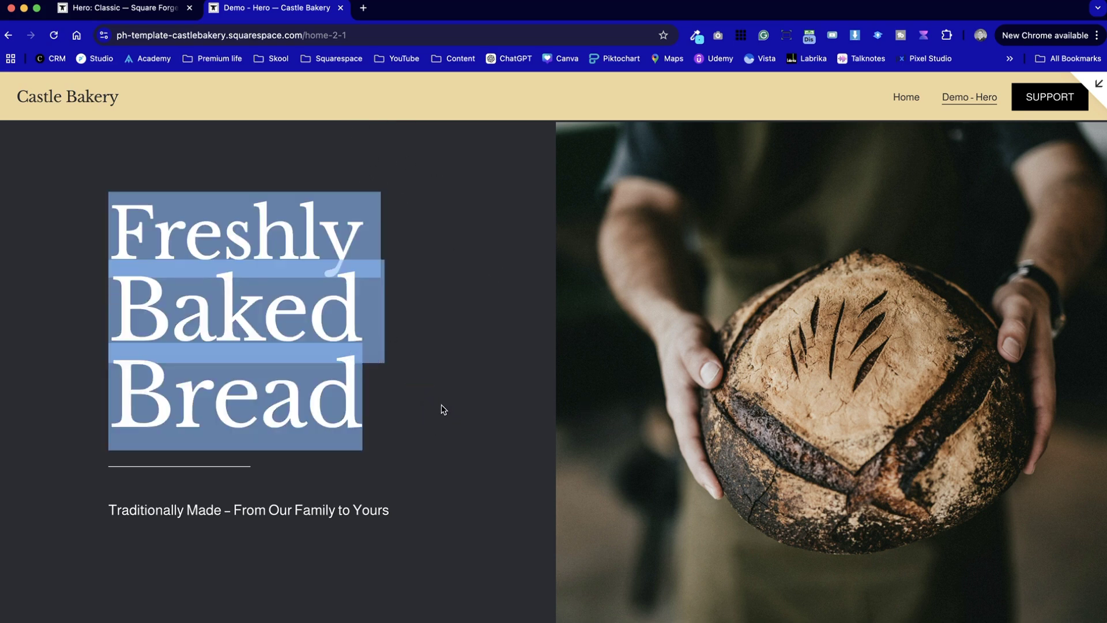
{"action": "left_click", "coordinate": [117, 505]}
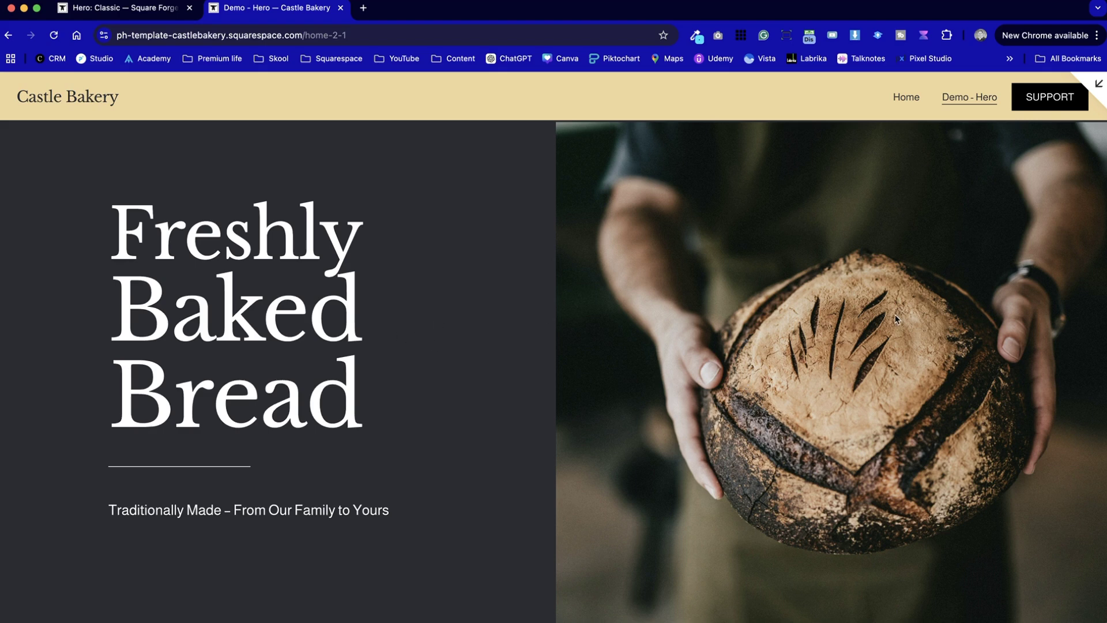
Leave the preview, open the Demo - Hero page for editing and add a blank section above the existing hero
{"action": "left_click", "coordinate": [1100, 82]}
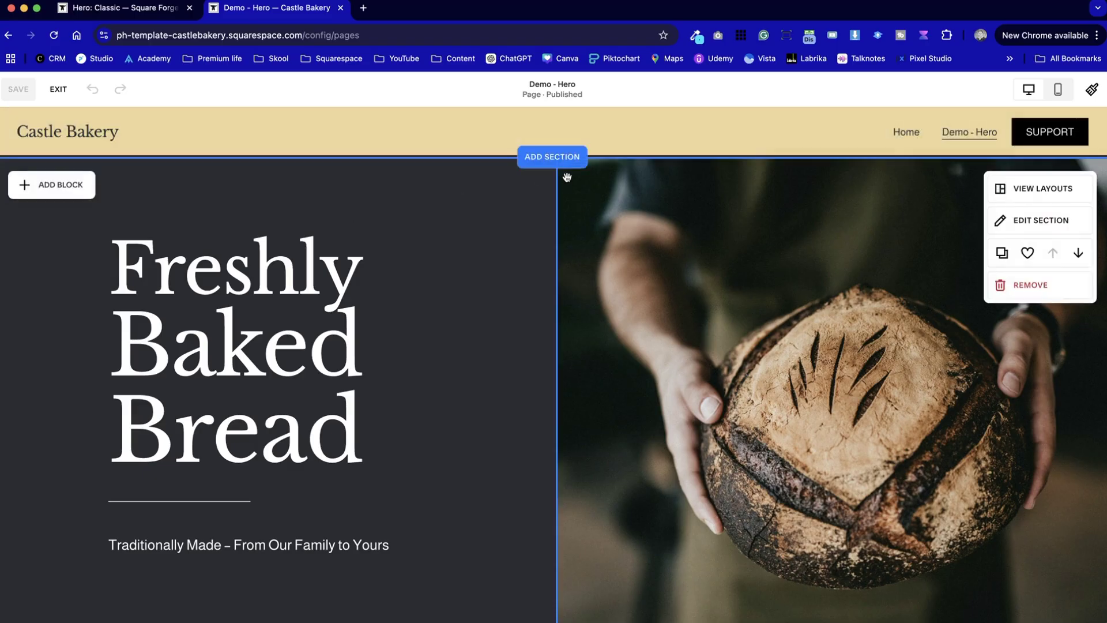
{"action": "left_click", "coordinate": [578, 164]}
{"action": "left_click", "coordinate": [210, 262]}
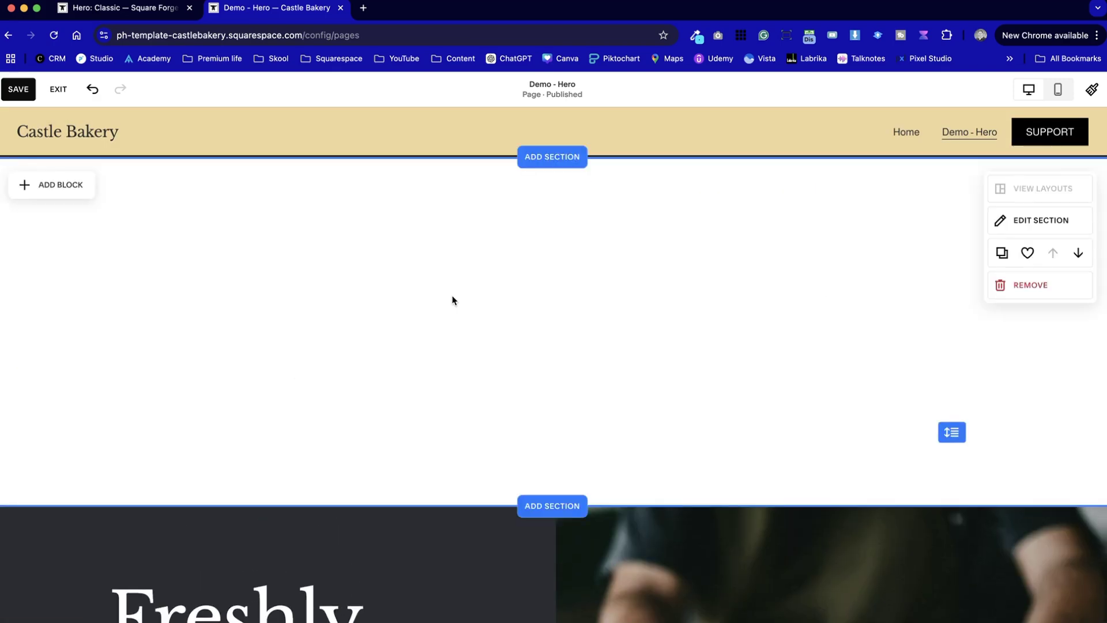
{"action": "scroll", "coordinate": [452, 299], "scroll_direction": "down", "scroll_amount": 6}
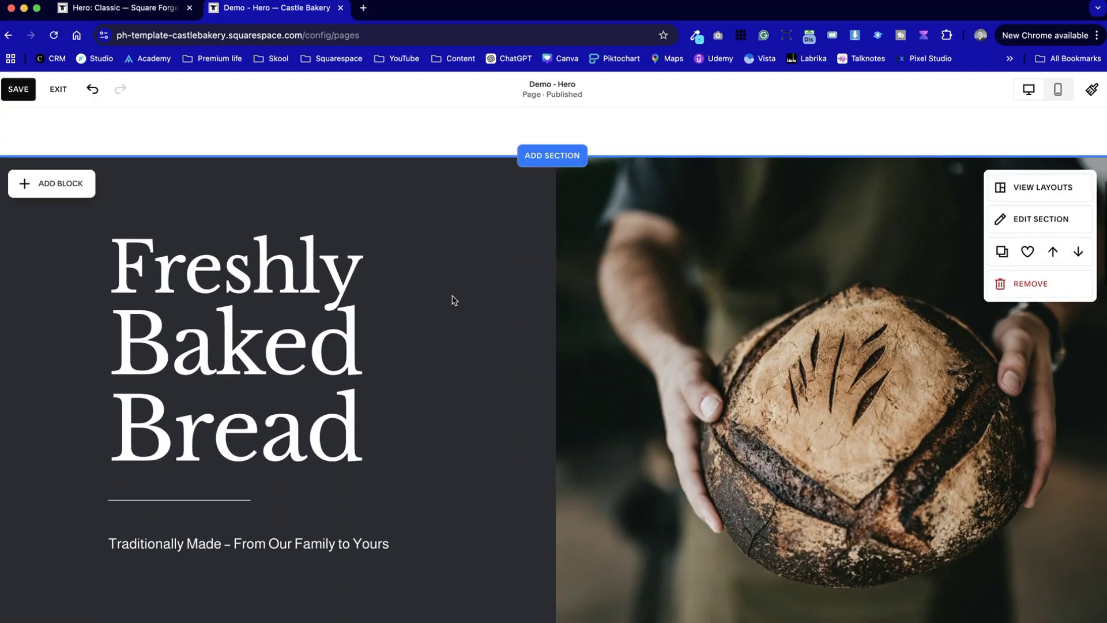
{"action": "scroll", "coordinate": [438, 357], "scroll_direction": "up", "scroll_amount": 1}
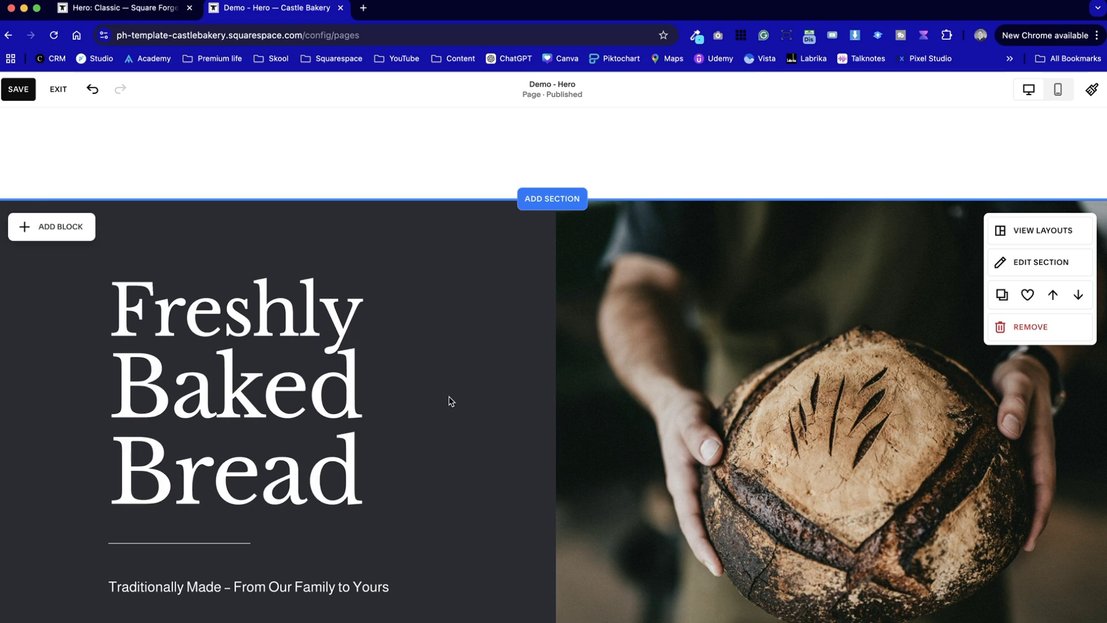
Look at the classic hero designs on the Square Forge site and return to the Castle Bakery page editor
{"action": "left_click", "coordinate": [197, 7]}
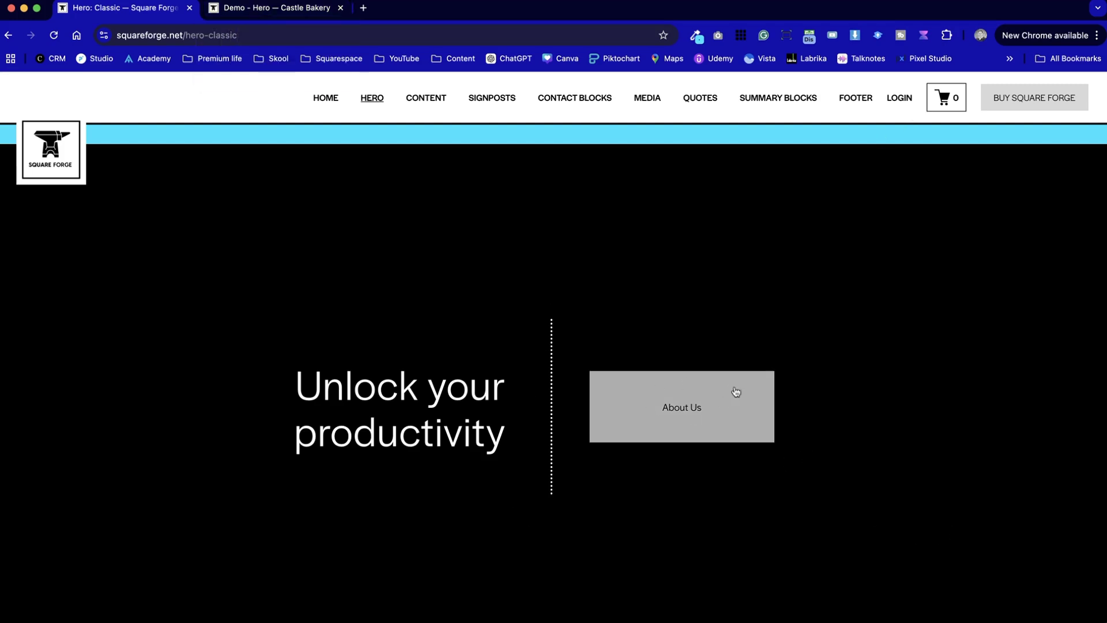
{"action": "scroll", "coordinate": [524, 595], "scroll_direction": "down", "scroll_amount": 3}
{"action": "scroll", "coordinate": [525, 595], "scroll_direction": "up", "scroll_amount": 3}
{"action": "left_click", "coordinate": [270, 8]}
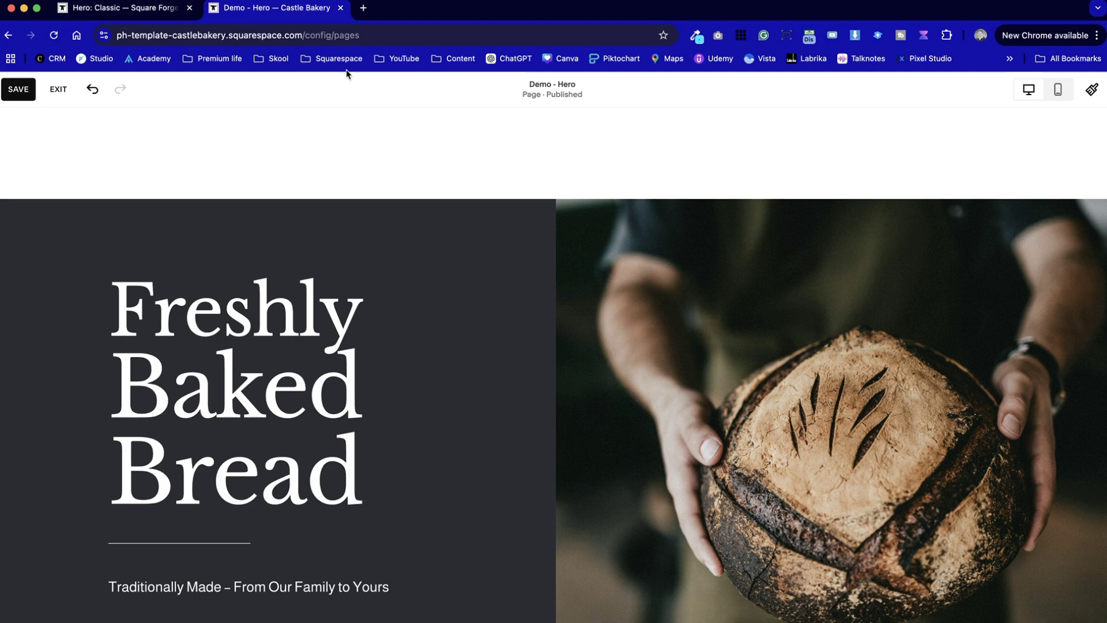
{"action": "scroll", "coordinate": [488, 402], "scroll_direction": "down", "scroll_amount": 3}
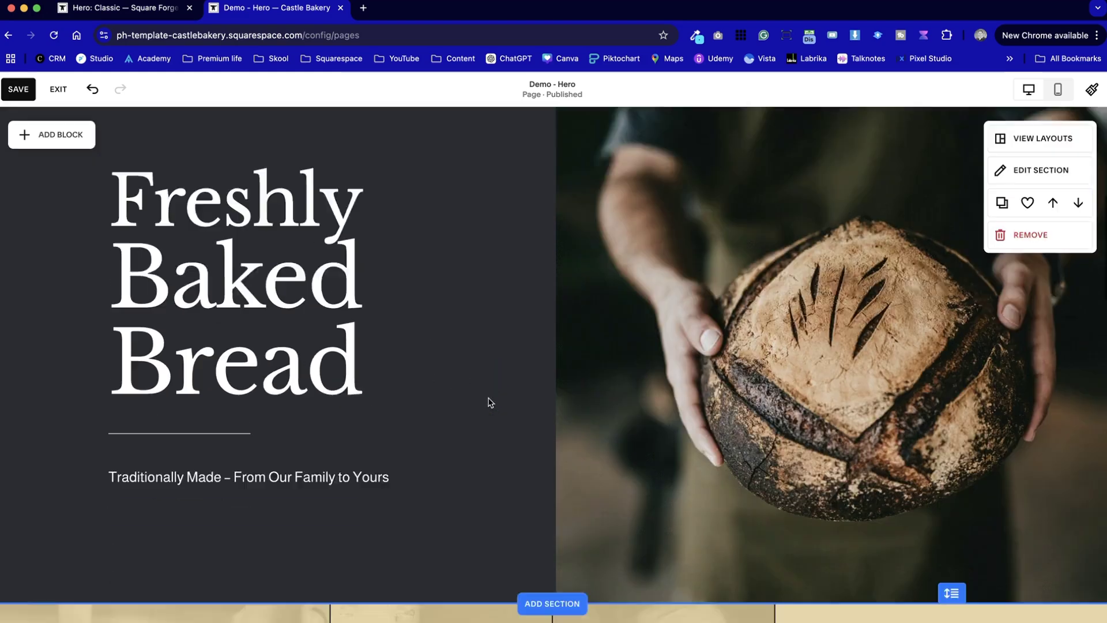
{"action": "left_click", "coordinate": [860, 291]}
{"action": "scroll", "coordinate": [861, 292], "scroll_direction": "up", "scroll_amount": 2}
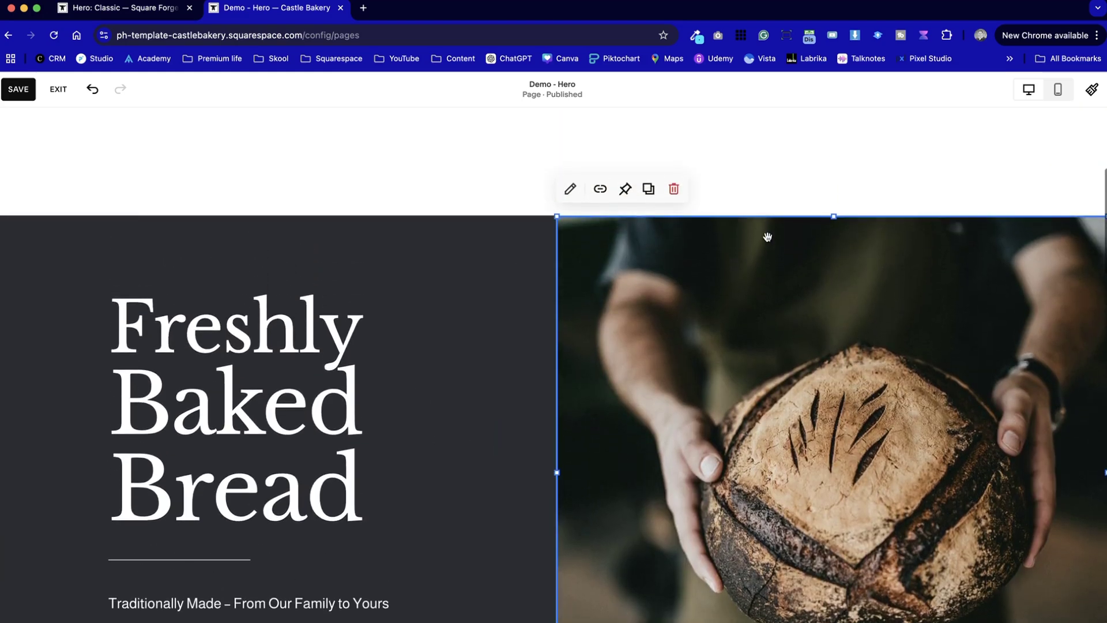
{"action": "left_click", "coordinate": [672, 188]}
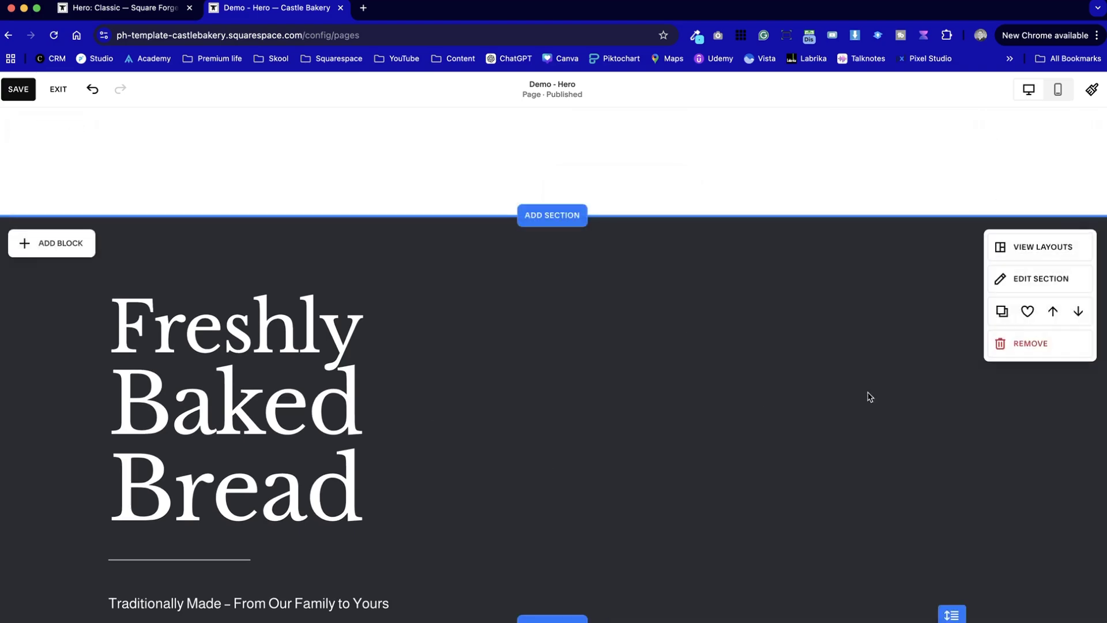
{"action": "scroll", "coordinate": [977, 364], "scroll_direction": "down", "scroll_amount": 2}
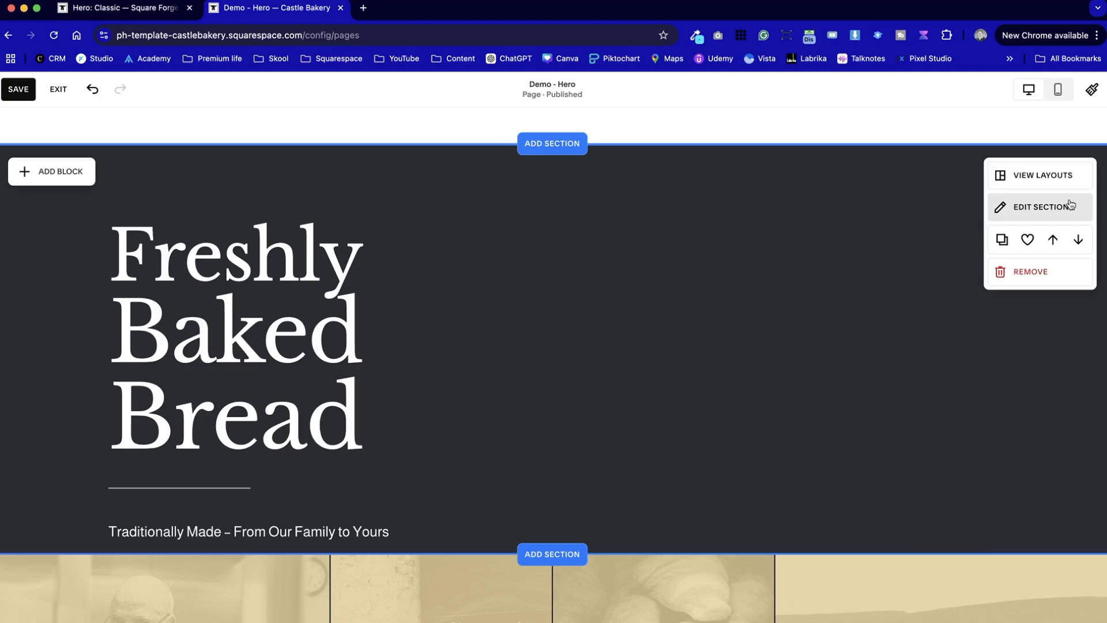
{"action": "left_click", "coordinate": [1022, 215]}
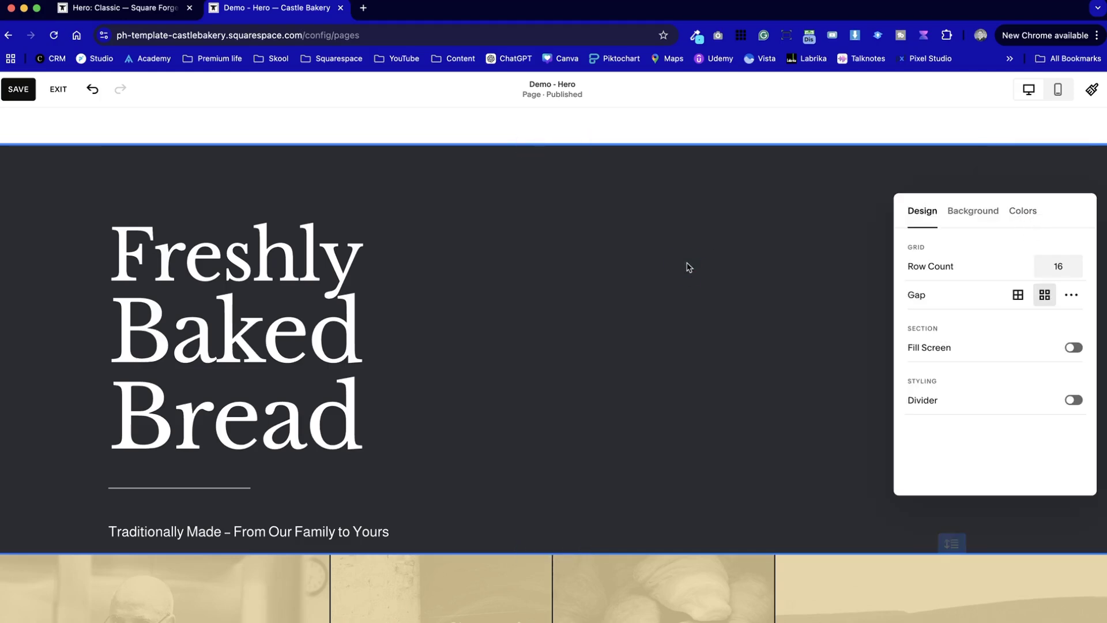
{"action": "left_click", "coordinate": [717, 256]}
{"action": "scroll", "coordinate": [691, 265], "scroll_direction": "up", "scroll_amount": 6}
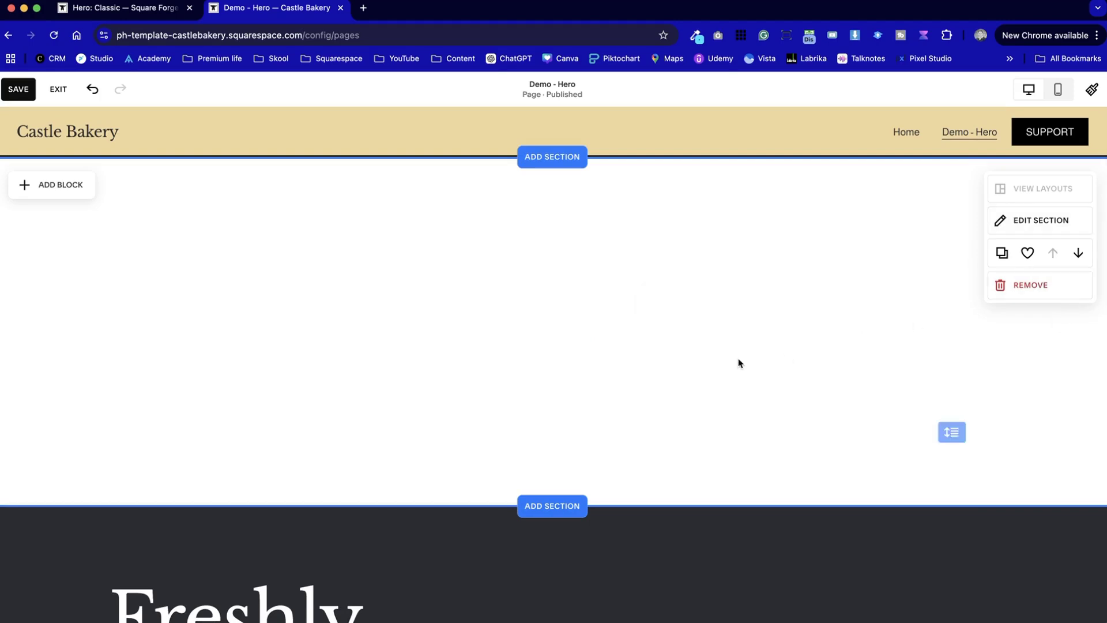
{"action": "key", "text": "cmd+z"}
Set unsplash-image-YUzSjKG9QmU.jpg from the library as the blank section's background image, checking the Square Forge hero reference first
{"action": "left_click", "coordinate": [1035, 221]}
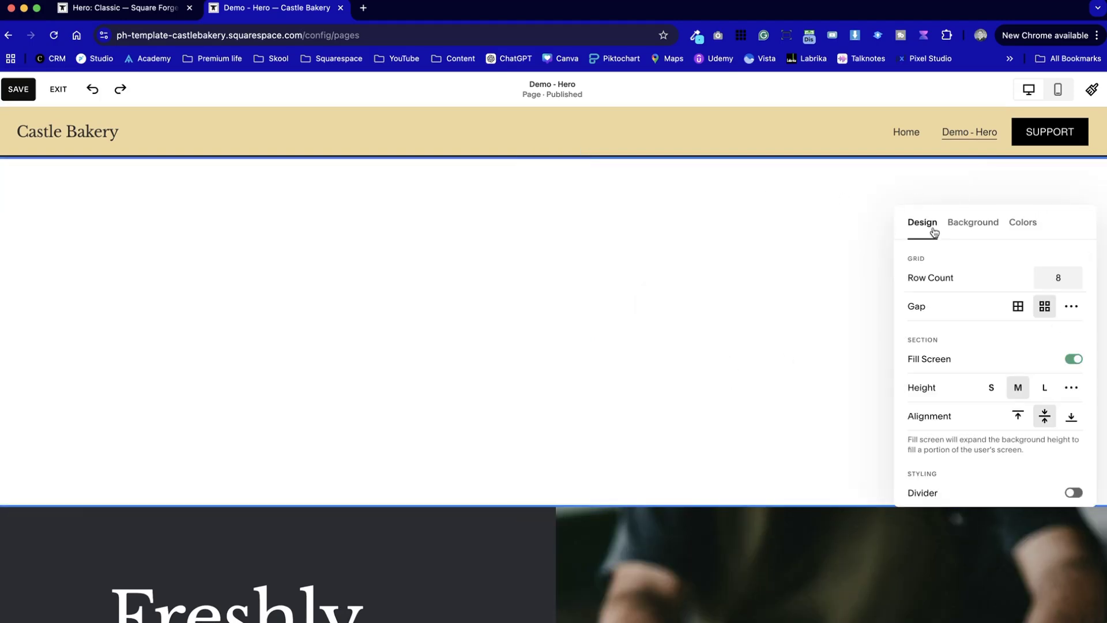
{"action": "left_click", "coordinate": [984, 227]}
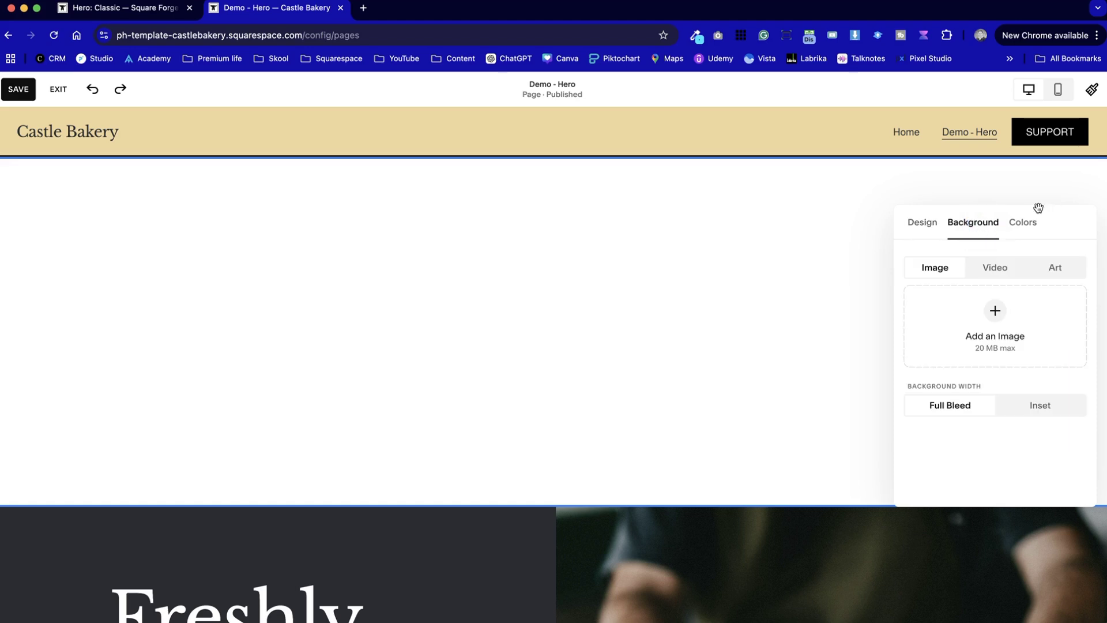
{"action": "key", "text": "ctrl+shift+Tab"}
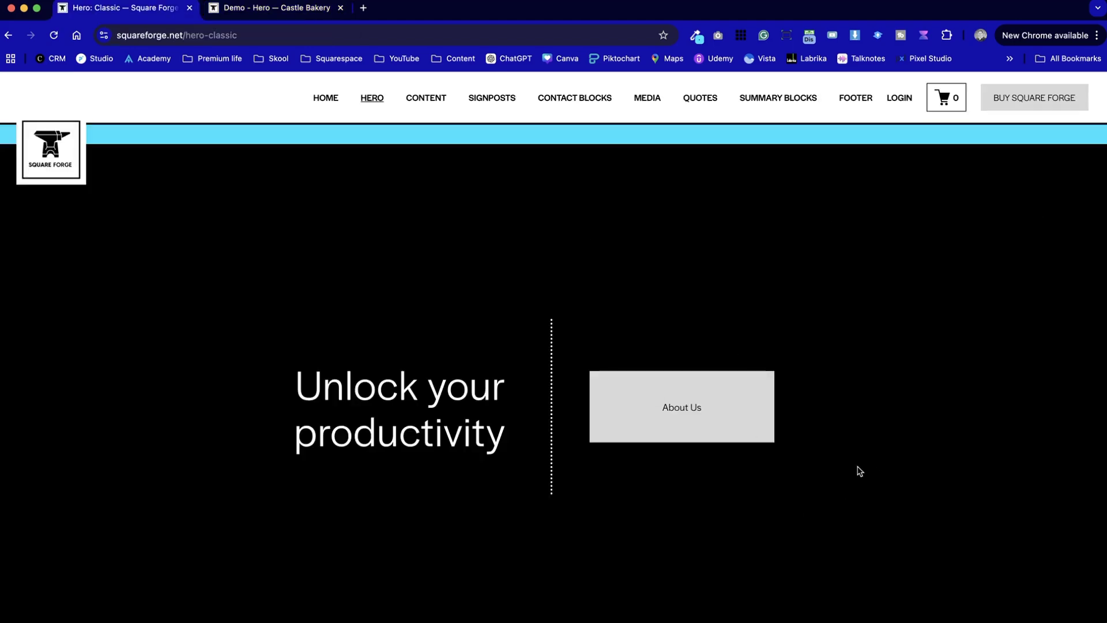
{"action": "scroll", "coordinate": [860, 471], "scroll_direction": "down", "scroll_amount": 15}
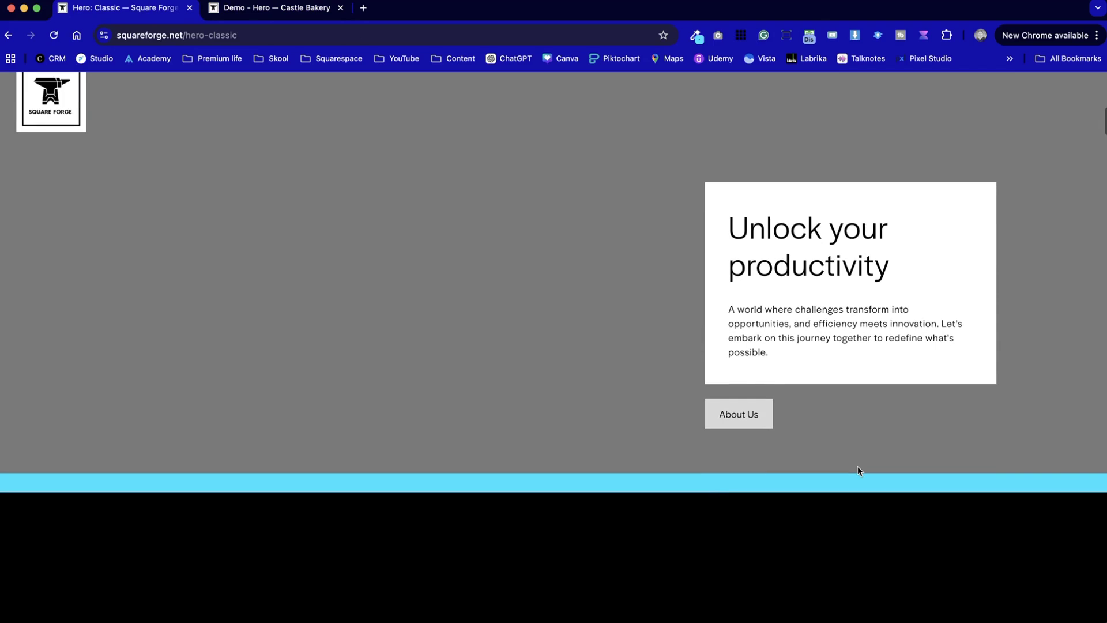
{"action": "key", "text": "ctrl+Tab"}
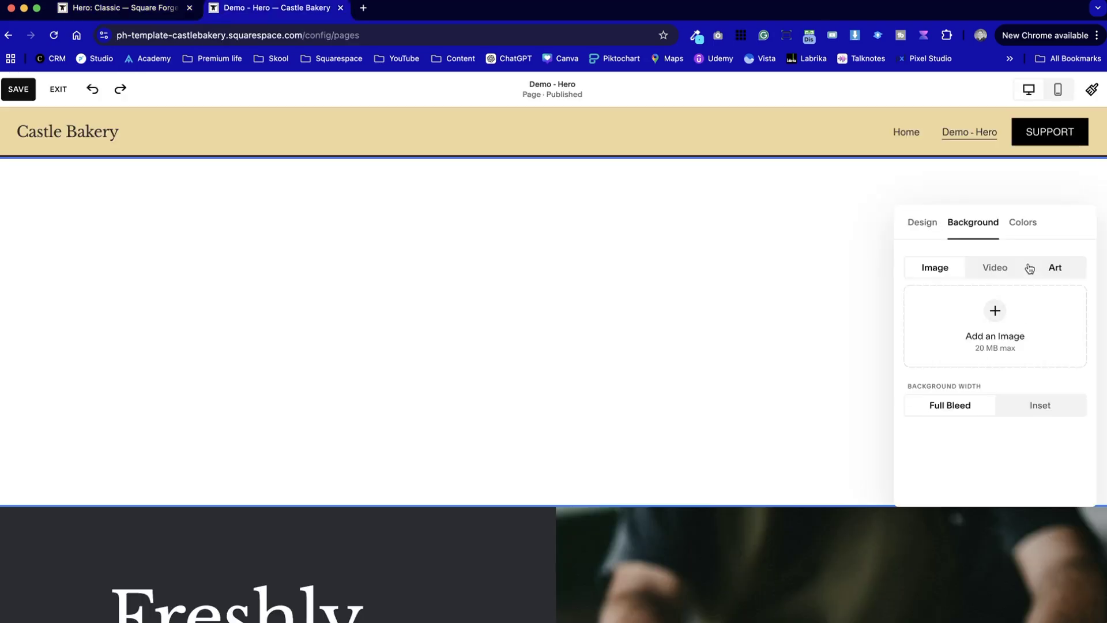
{"action": "left_click", "coordinate": [994, 310]}
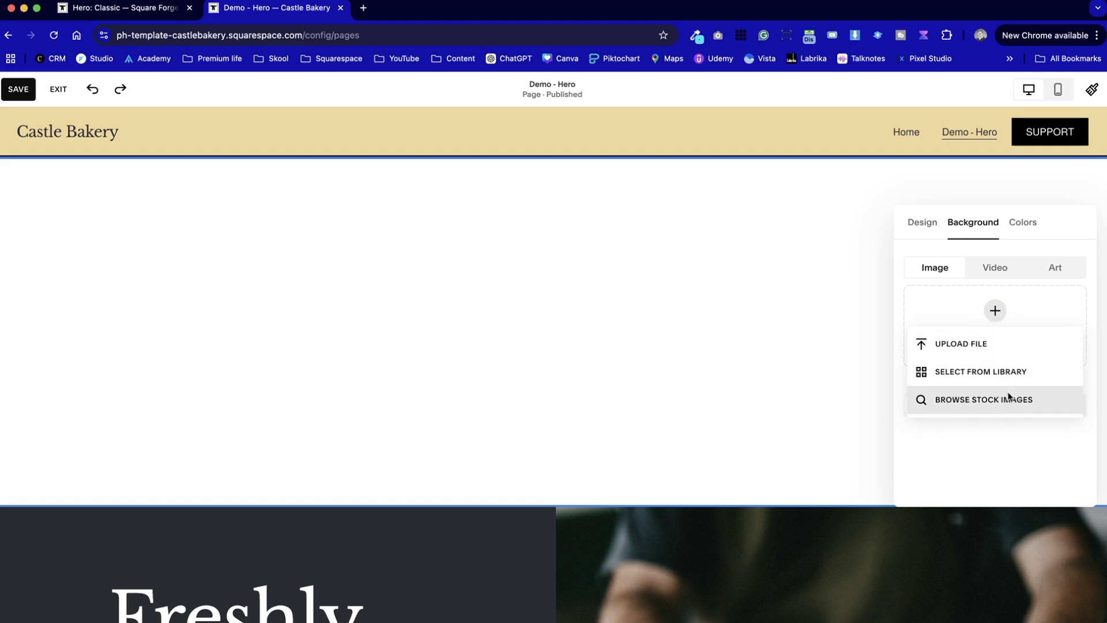
{"action": "left_click", "coordinate": [980, 372]}
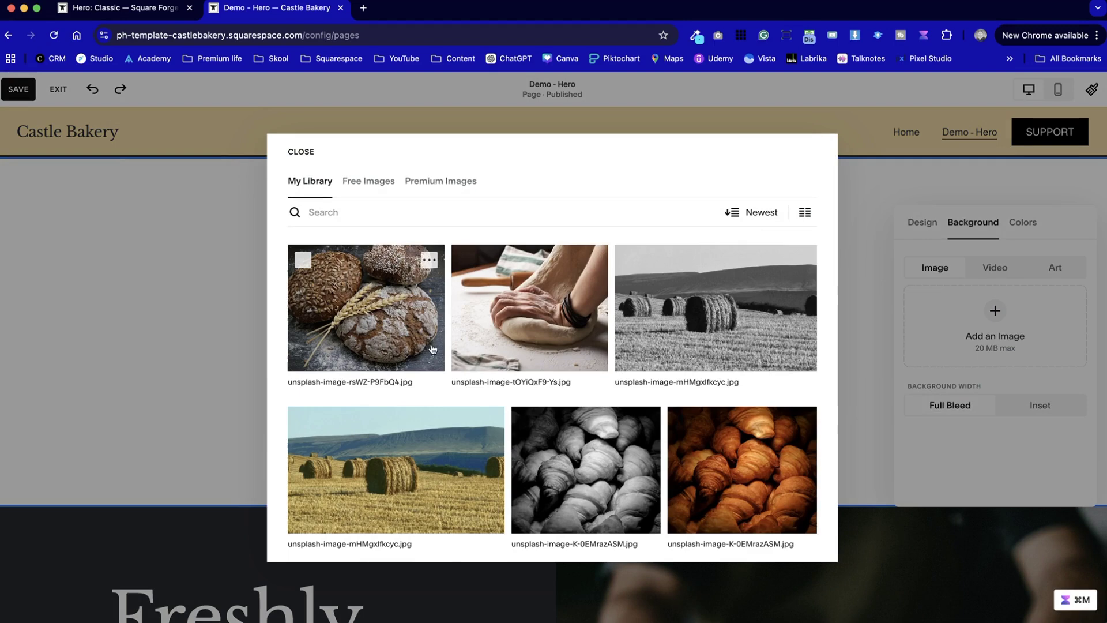
{"action": "scroll", "coordinate": [433, 349], "scroll_direction": "down", "scroll_amount": 5}
{"action": "scroll", "coordinate": [433, 348], "scroll_direction": "down", "scroll_amount": 3}
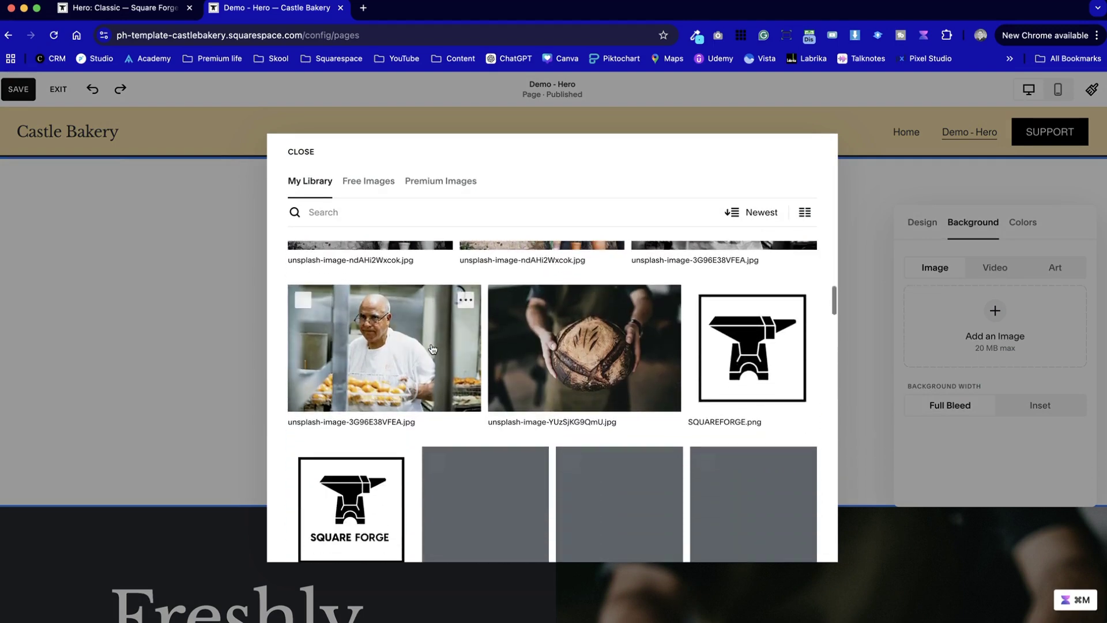
{"action": "left_click", "coordinate": [503, 299]}
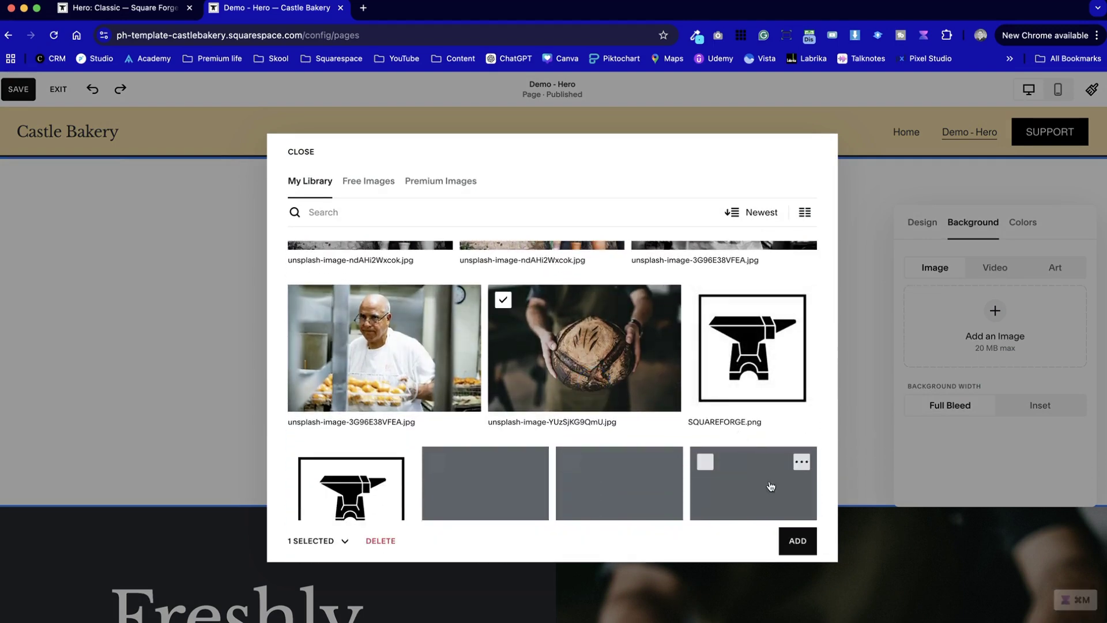
{"action": "left_click", "coordinate": [803, 540]}
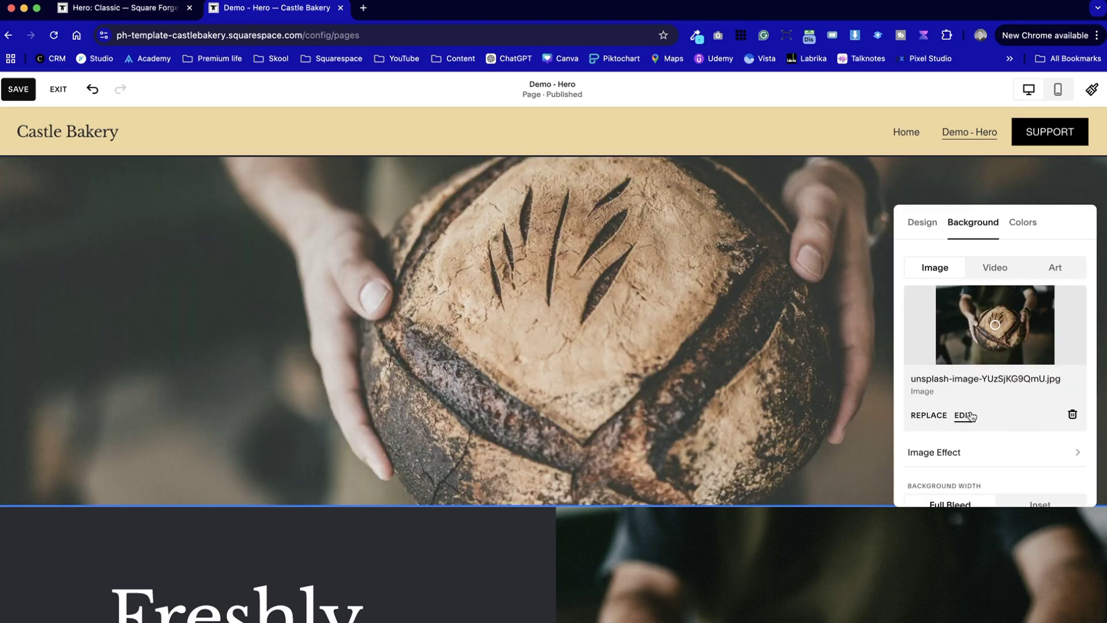
Crop the background image at 16:9, framing the bread toward the right with dark space on the left, and save it
{"action": "left_click", "coordinate": [964, 415]}
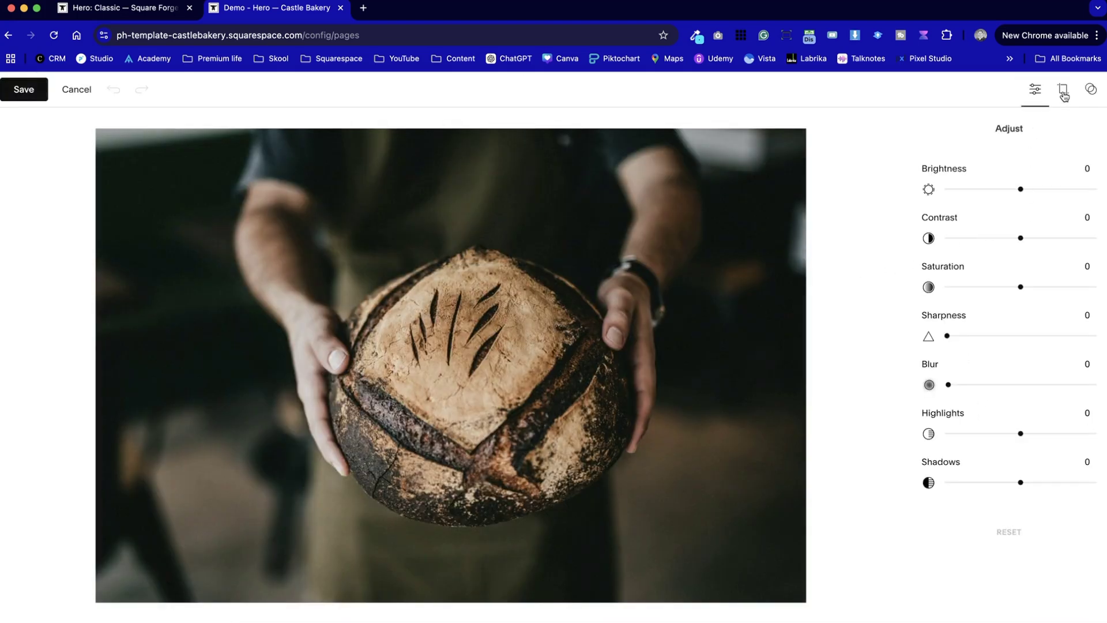
{"action": "left_click", "coordinate": [1063, 92]}
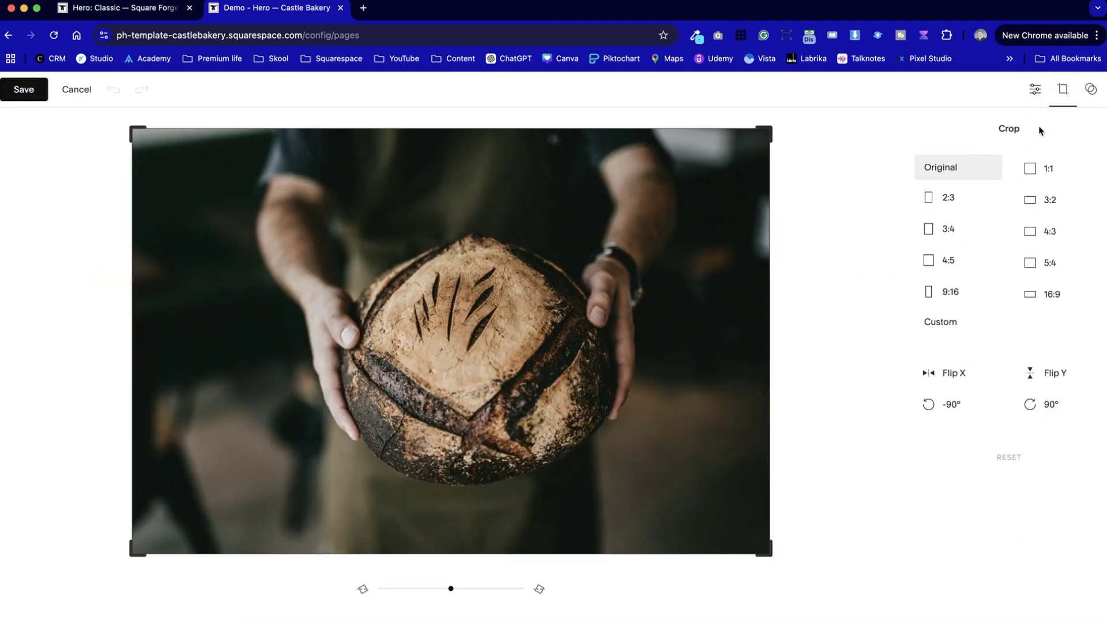
{"action": "left_click", "coordinate": [1032, 291]}
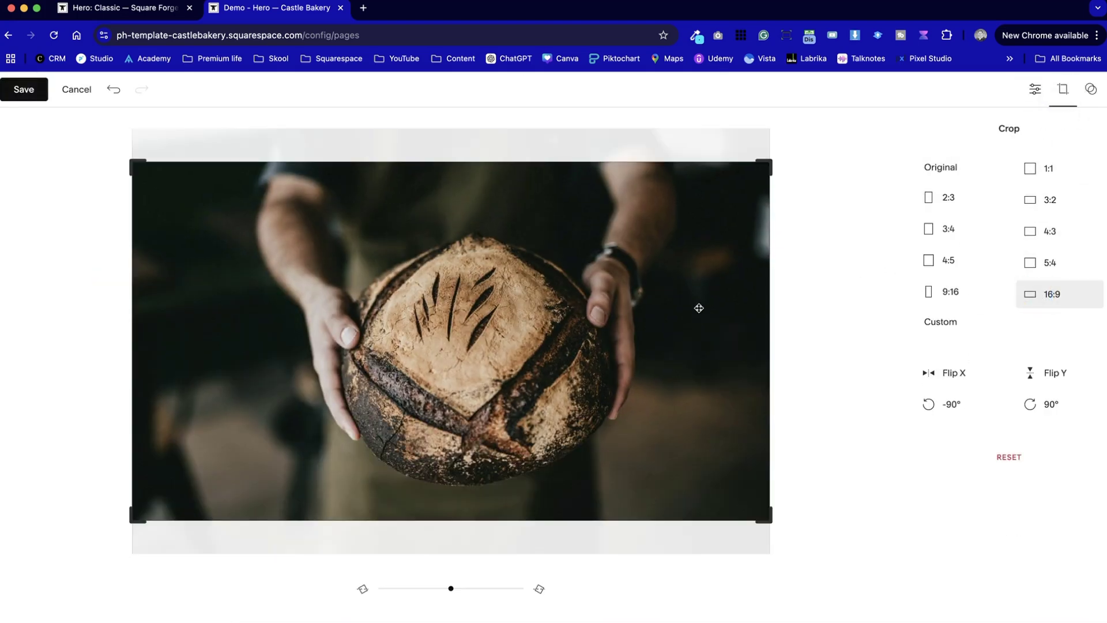
{"action": "left_click_drag", "start_coordinate": [768, 517], "coordinate": [667, 464]}
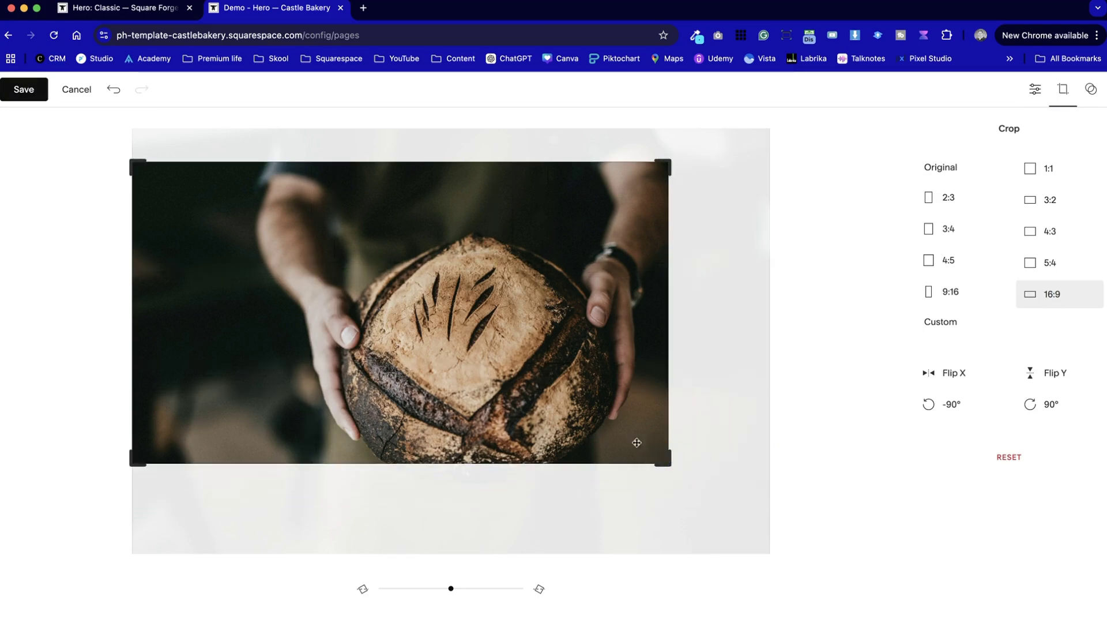
{"action": "left_click_drag", "start_coordinate": [581, 396], "coordinate": [581, 440]}
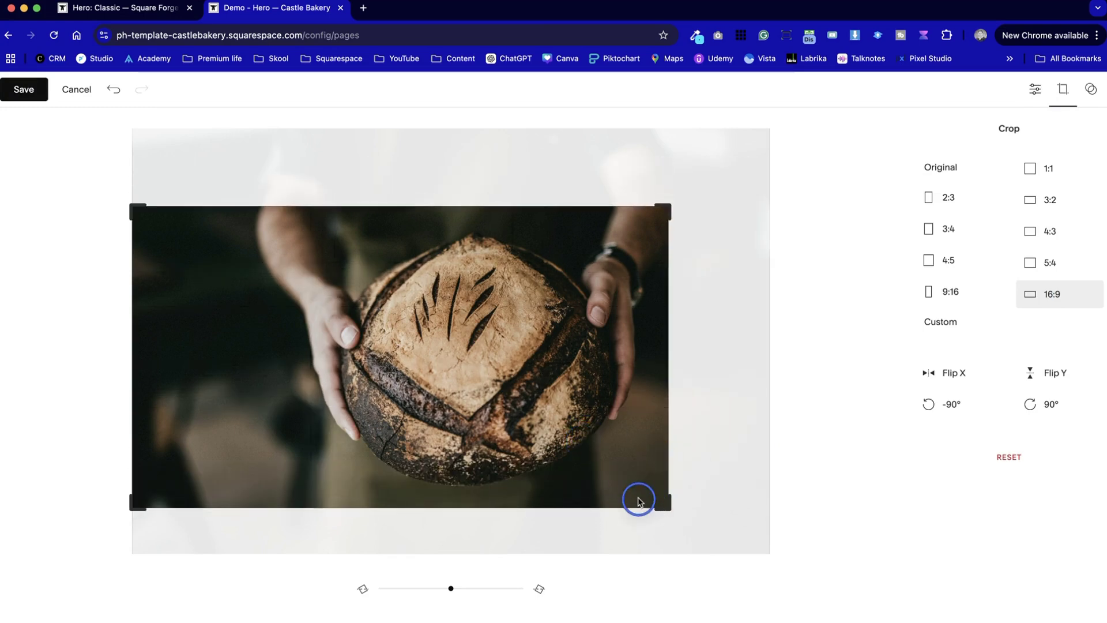
{"action": "left_click_drag", "start_coordinate": [666, 508], "coordinate": [625, 470]}
{"action": "left_click_drag", "start_coordinate": [430, 207], "coordinate": [430, 227]}
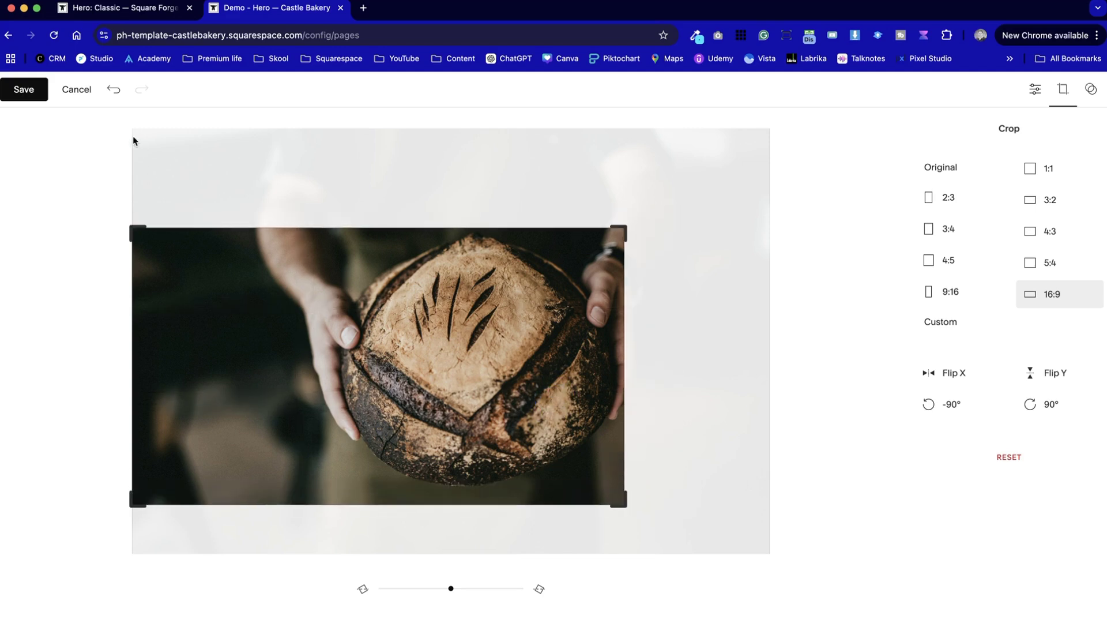
{"action": "left_click", "coordinate": [23, 89]}
{"action": "left_click", "coordinate": [592, 372]}
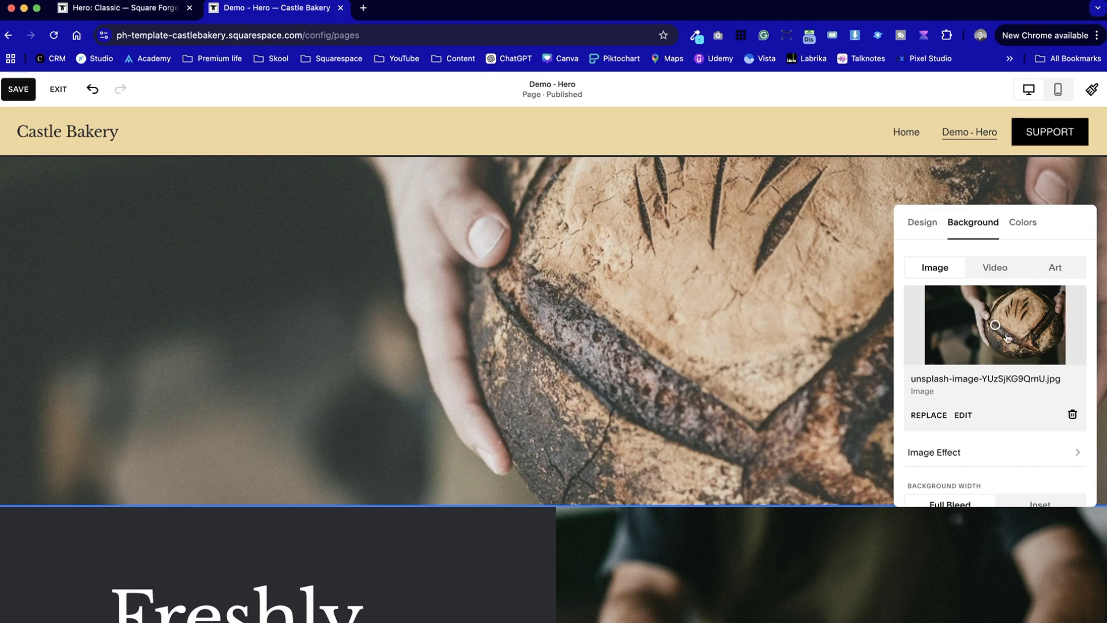
Move the section settings aside and apply the Darkest 1 color theme to the bread-image section
{"action": "scroll", "coordinate": [758, 264], "scroll_direction": "down", "scroll_amount": 5}
{"action": "scroll", "coordinate": [758, 264], "scroll_direction": "up", "scroll_amount": 5}
{"action": "left_click_drag", "start_coordinate": [1077, 175], "coordinate": [623, 296]}
{"action": "left_click", "coordinate": [568, 298]}
{"action": "scroll", "coordinate": [566, 434], "scroll_direction": "down", "scroll_amount": 5}
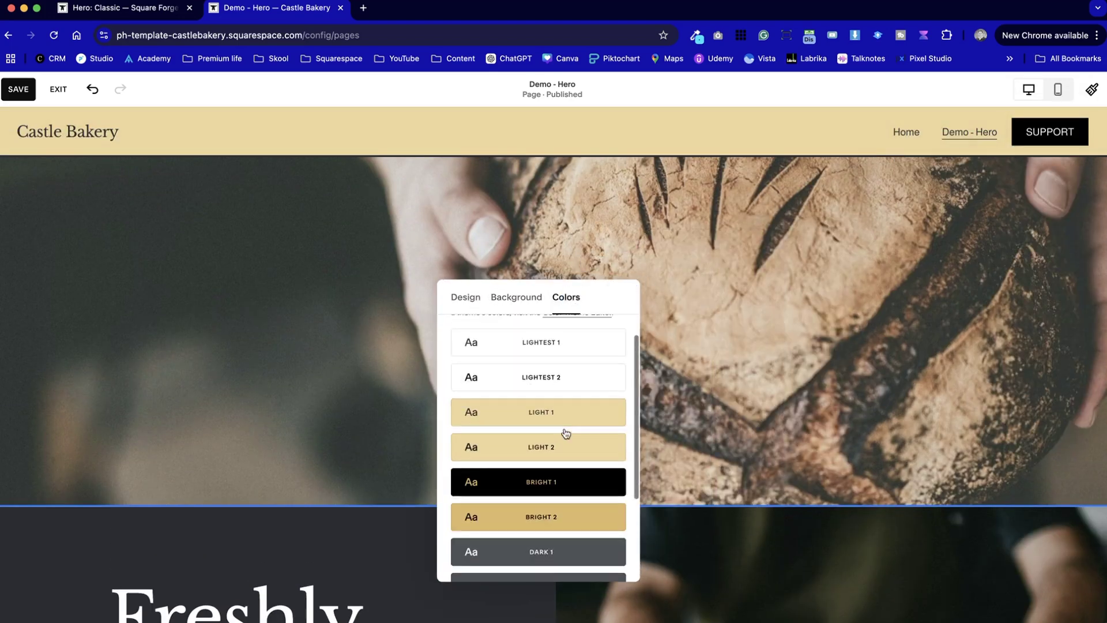
{"action": "left_click", "coordinate": [587, 527]}
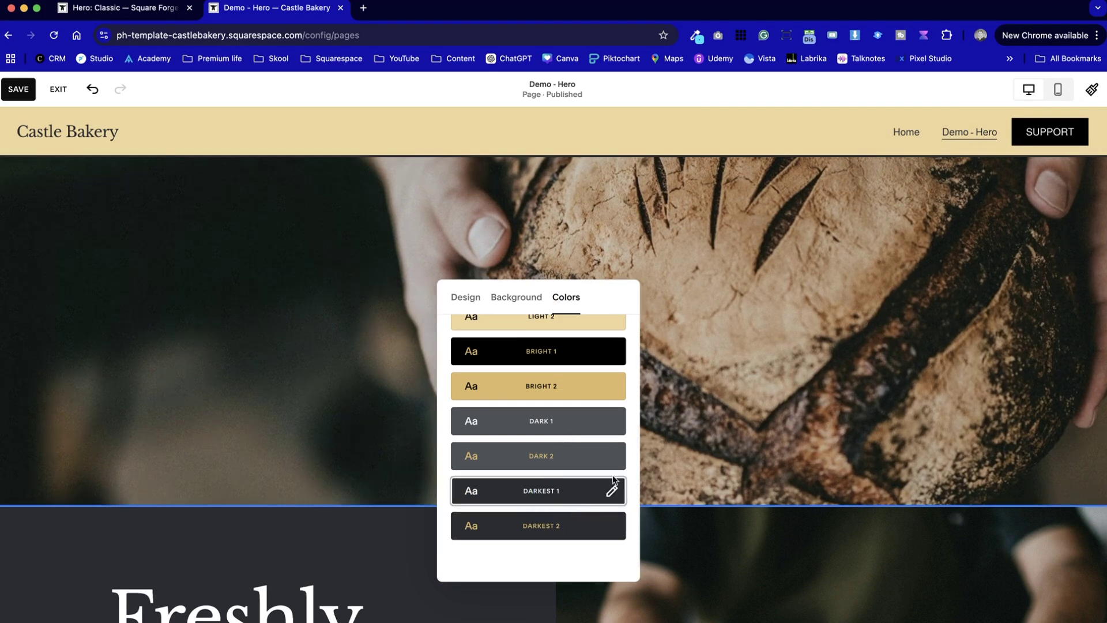
Check the section's design settings and adjust the overlay opacity of its background image
{"action": "left_click", "coordinate": [468, 298]}
{"action": "scroll", "coordinate": [536, 442], "scroll_direction": "down", "scroll_amount": 1}
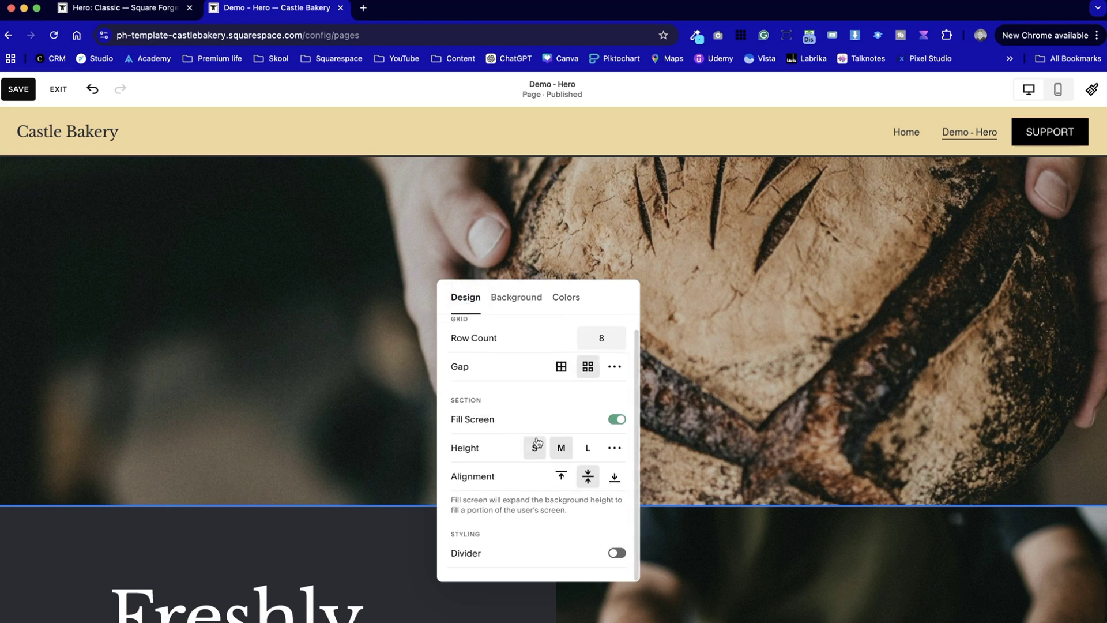
{"action": "scroll", "coordinate": [538, 442], "scroll_direction": "up", "scroll_amount": 1}
{"action": "left_click", "coordinate": [508, 299]}
{"action": "scroll", "coordinate": [516, 519], "scroll_direction": "down", "scroll_amount": 3}
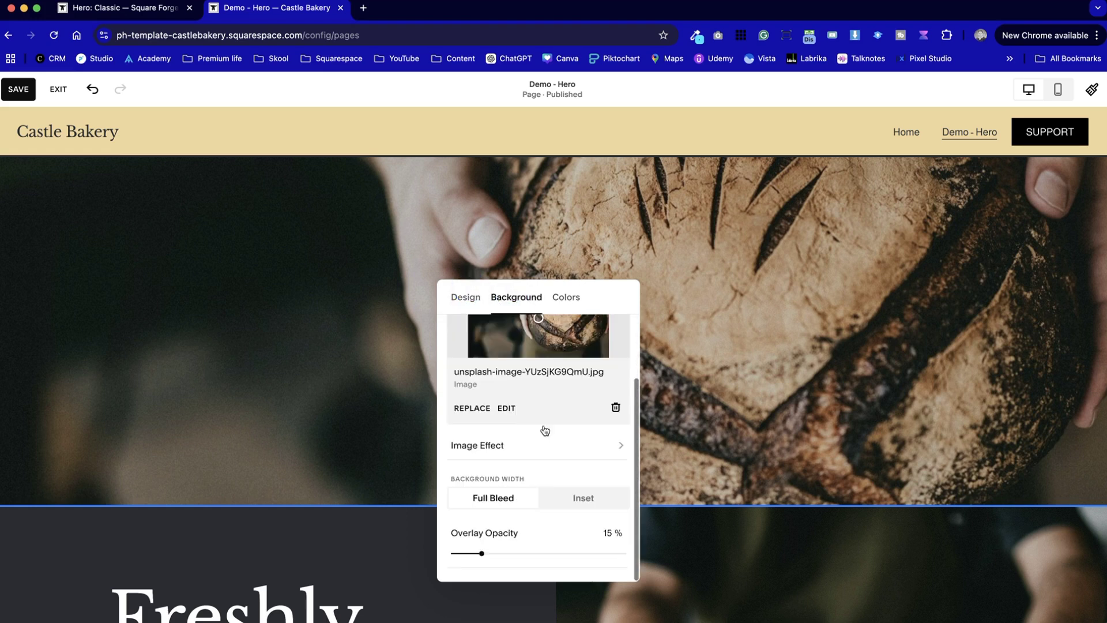
{"action": "left_click_drag", "start_coordinate": [482, 554], "coordinate": [474, 531]}
Try the Bright 1 color theme on the section, return to Darkest 1 and close the section settings
{"action": "left_click", "coordinate": [568, 297]}
{"action": "scroll", "coordinate": [565, 456], "scroll_direction": "down", "scroll_amount": 5}
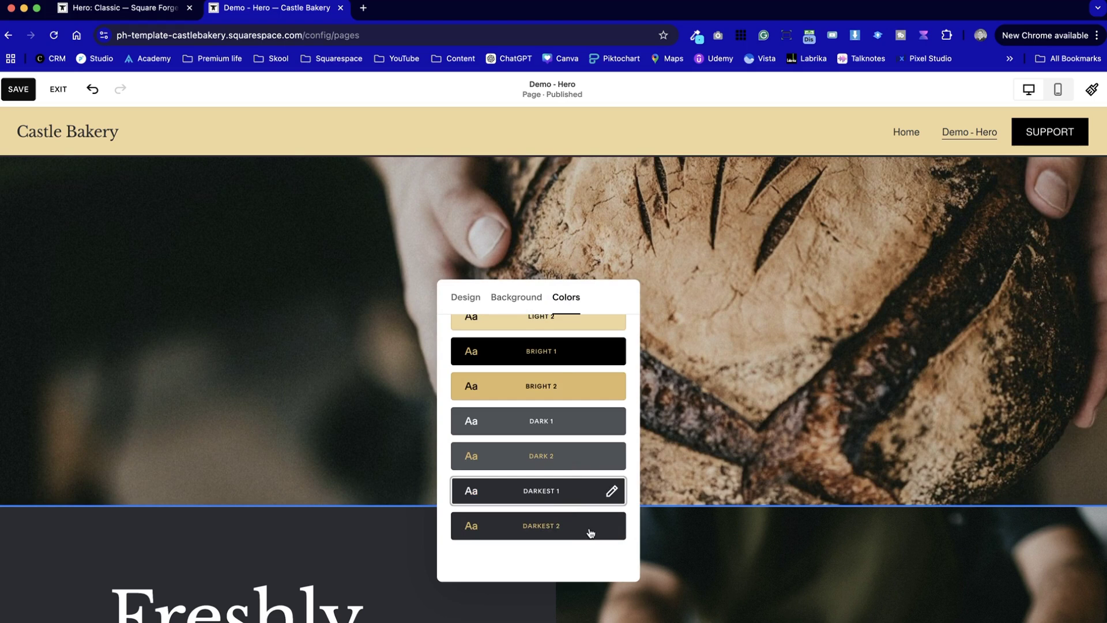
{"action": "left_click", "coordinate": [570, 345]}
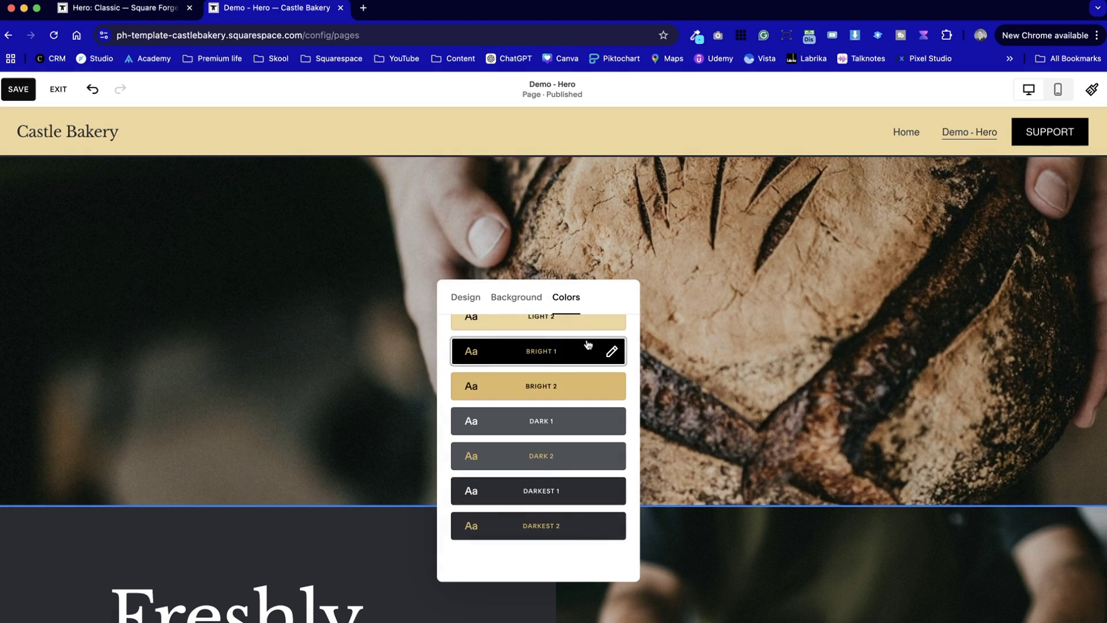
{"action": "left_click", "coordinate": [552, 497]}
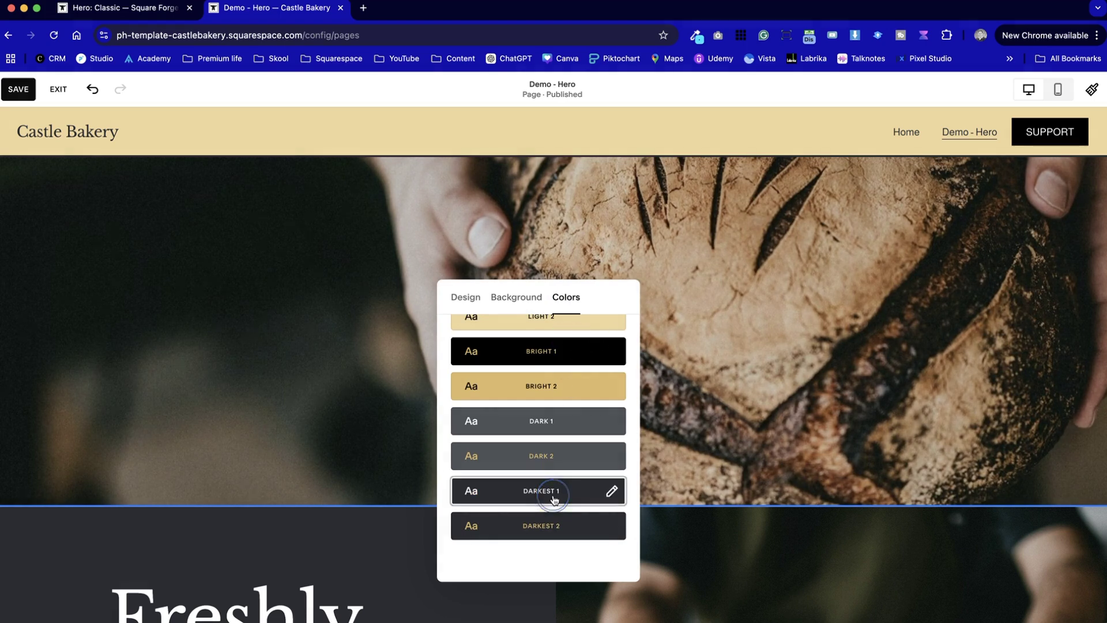
{"action": "left_click", "coordinate": [442, 457]}
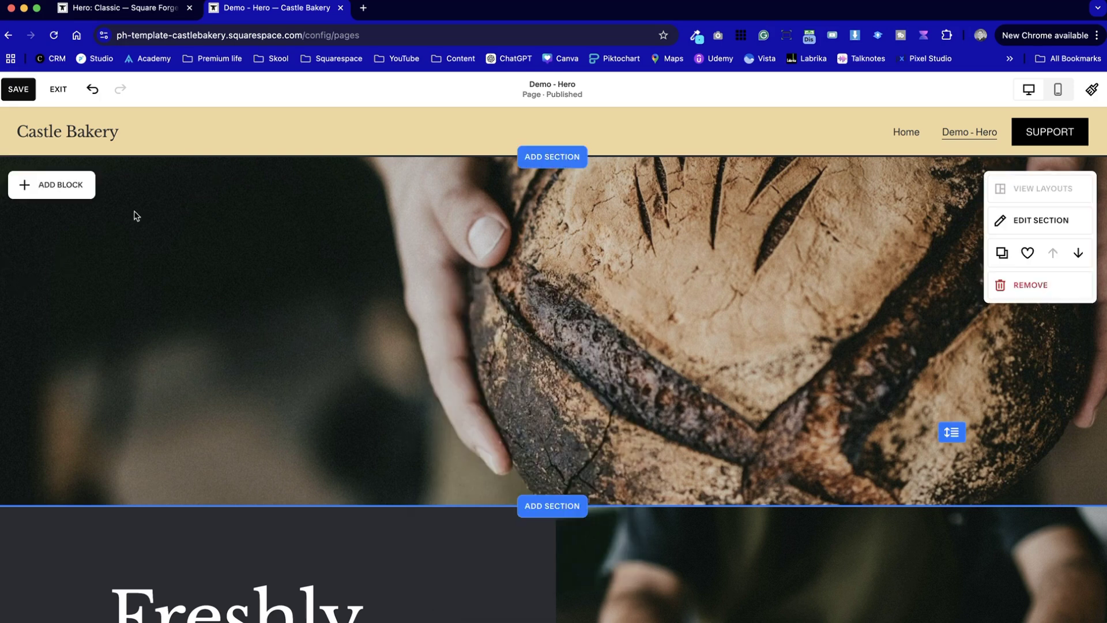
Add a text block to the bread-image section
{"action": "left_click", "coordinate": [86, 189]}
{"action": "left_click", "coordinate": [48, 271]}
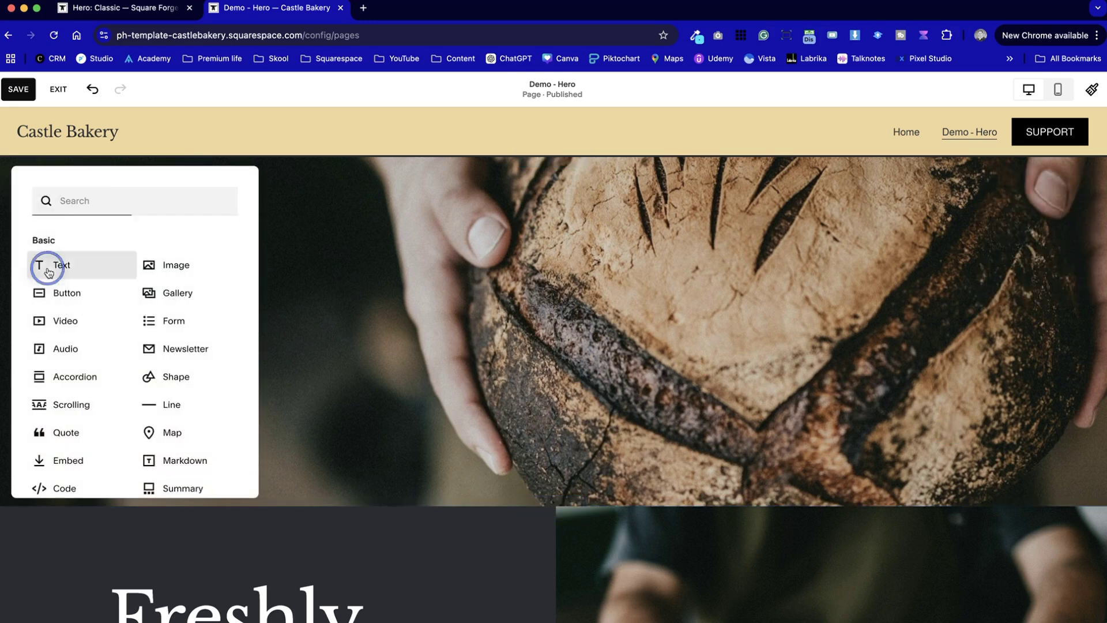
{"action": "left_click", "coordinate": [322, 310]}
Copy the Freshly Baked Bread heading from the section below and paste it into the new text block
{"action": "scroll", "coordinate": [323, 331], "scroll_direction": "down", "scroll_amount": 5}
{"action": "left_click", "coordinate": [313, 354]}
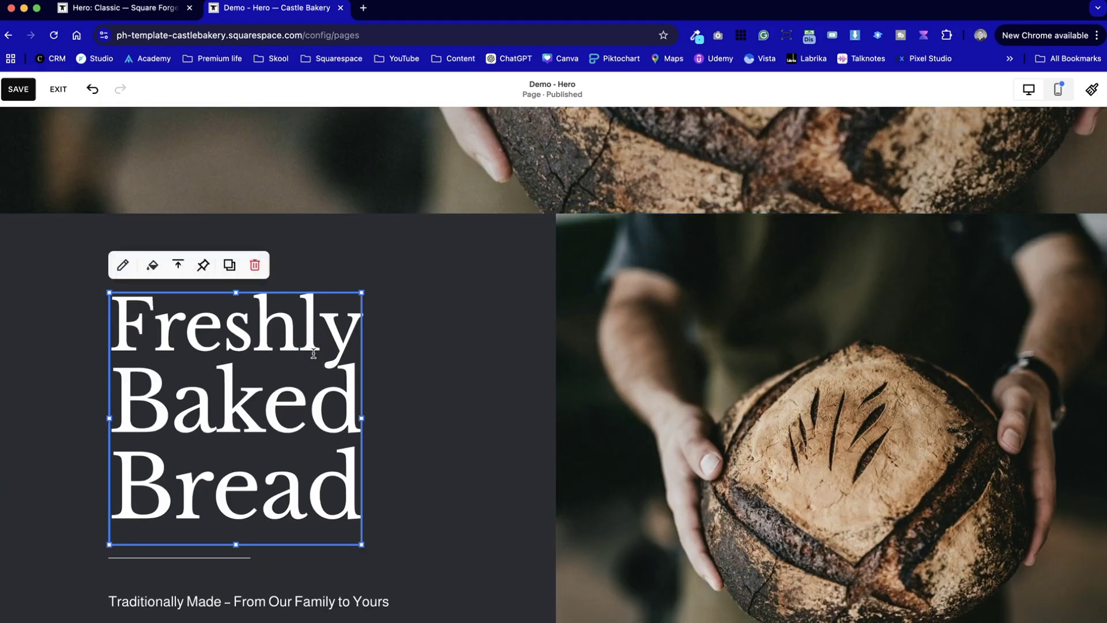
{"action": "key", "text": "super+a"}
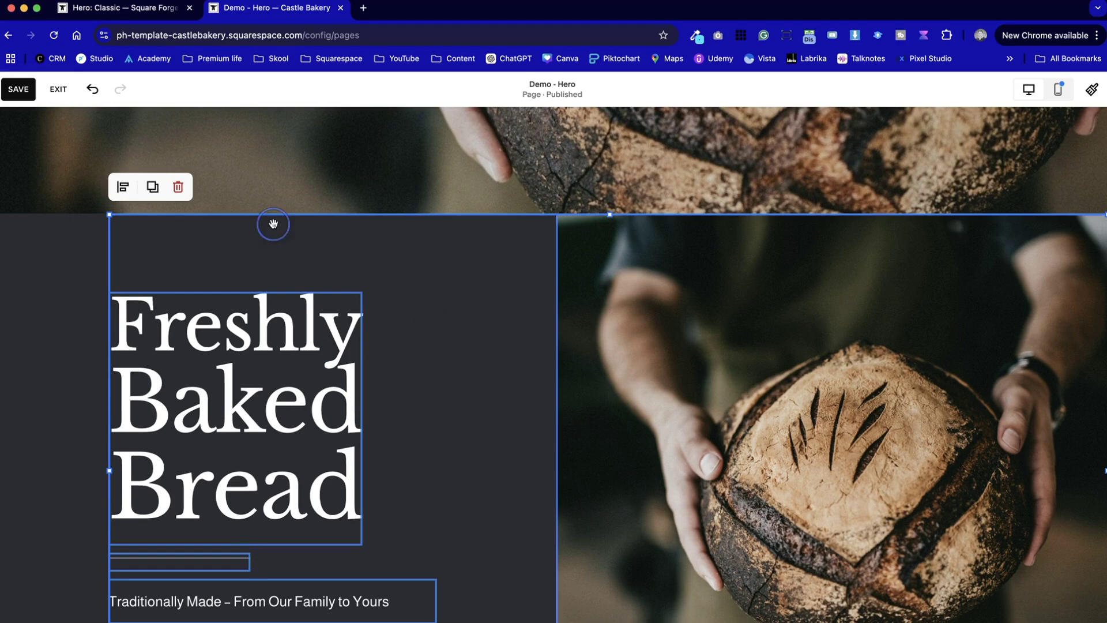
{"action": "left_click", "coordinate": [37, 290]}
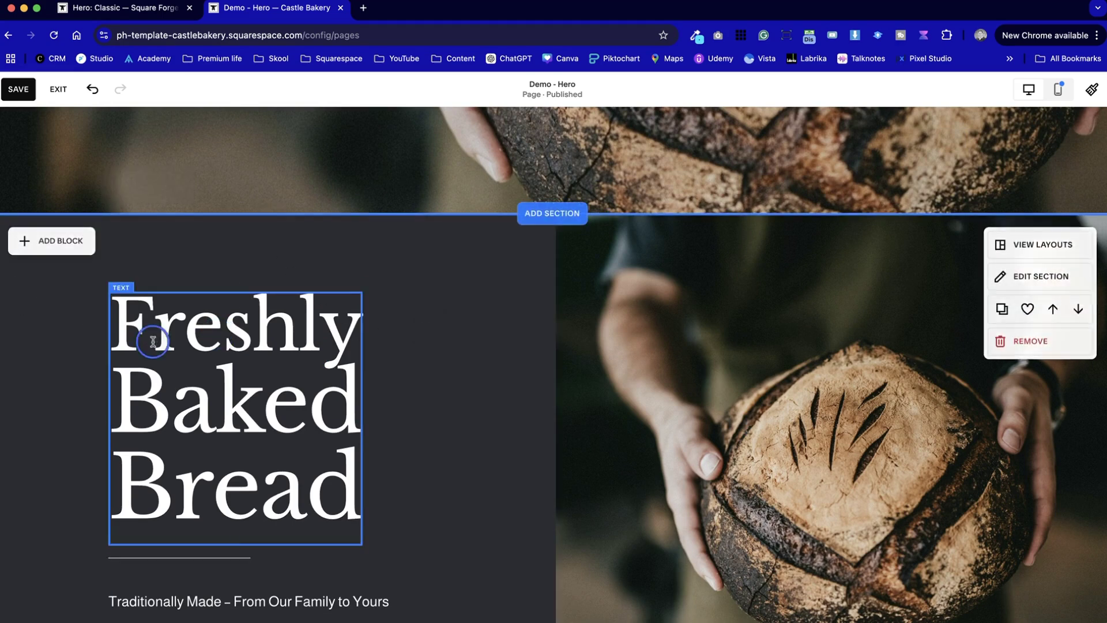
{"action": "double_click", "coordinate": [153, 341]}
{"action": "key", "text": "super+a"}
{"action": "key", "text": "super+c"}
{"action": "scroll", "coordinate": [153, 343], "scroll_direction": "up", "scroll_amount": 5}
{"action": "left_click", "coordinate": [144, 250]}
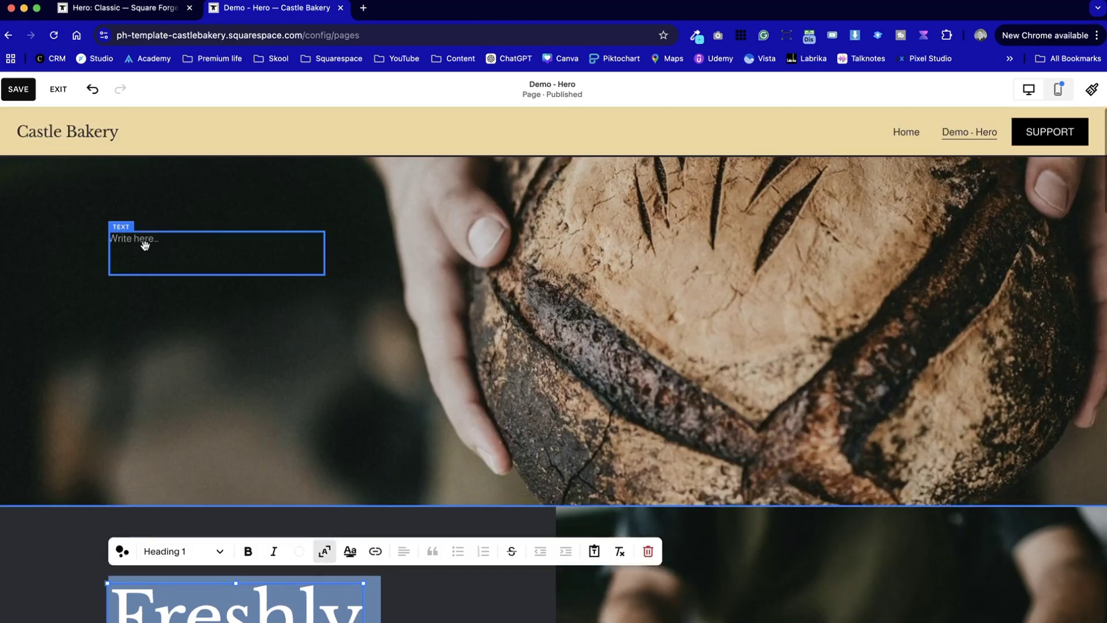
{"action": "left_click", "coordinate": [145, 239]}
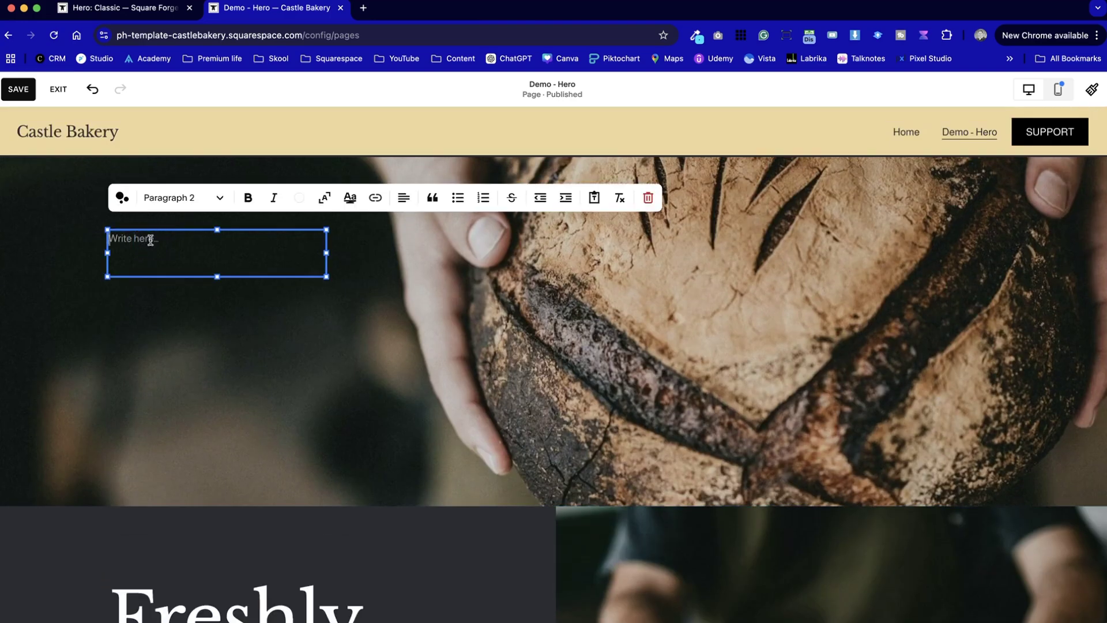
{"action": "key", "text": "super+v"}
Turn off text scaling for the whole pasted heading
{"action": "key", "text": "super+a"}
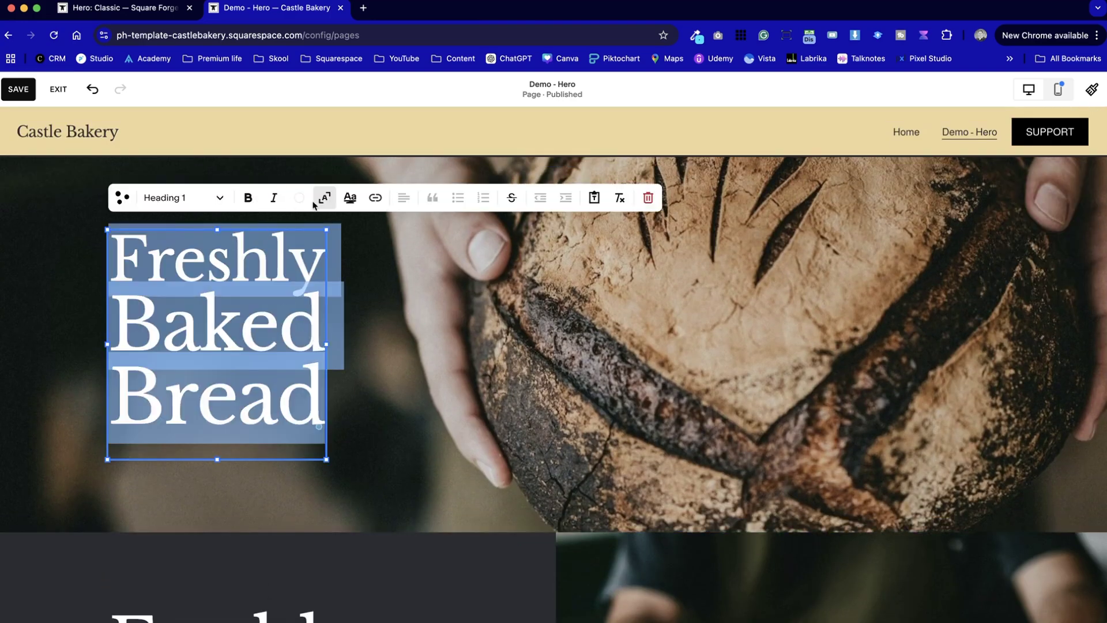
{"action": "left_click", "coordinate": [325, 197]}
{"action": "left_click", "coordinate": [448, 277]}
Replace the paragraph breaks before Bread and Baked with line breaks so the heading forms three tightly stacked lines
{"action": "double_click", "coordinate": [133, 365]}
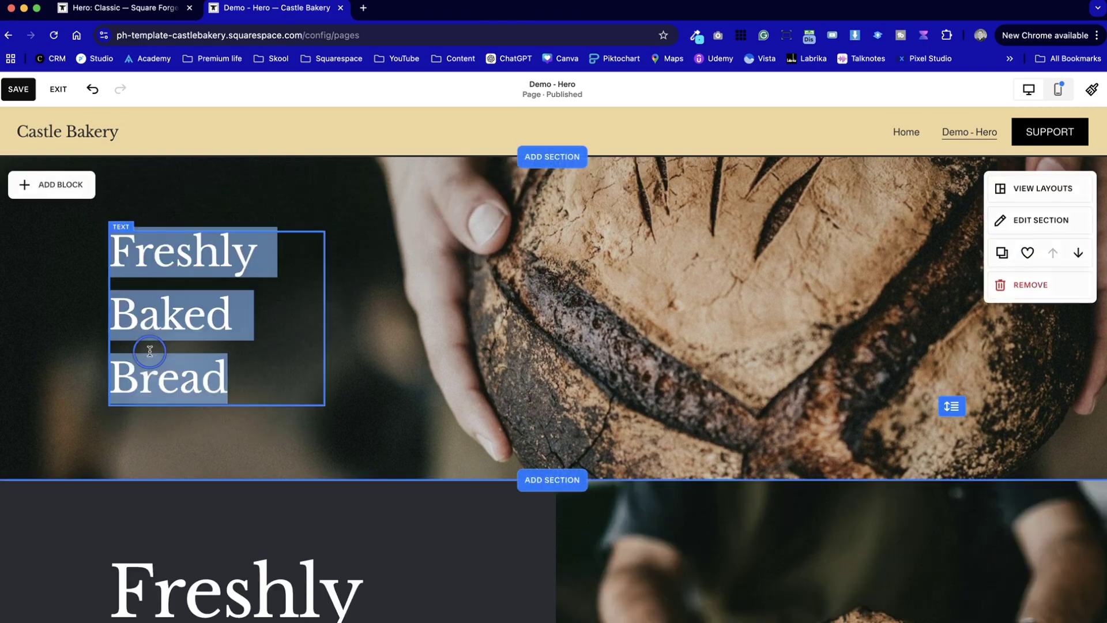
{"action": "left_click", "coordinate": [124, 369]}
{"action": "key", "text": "BackSpace"}
{"action": "key", "text": "shift+Return"}
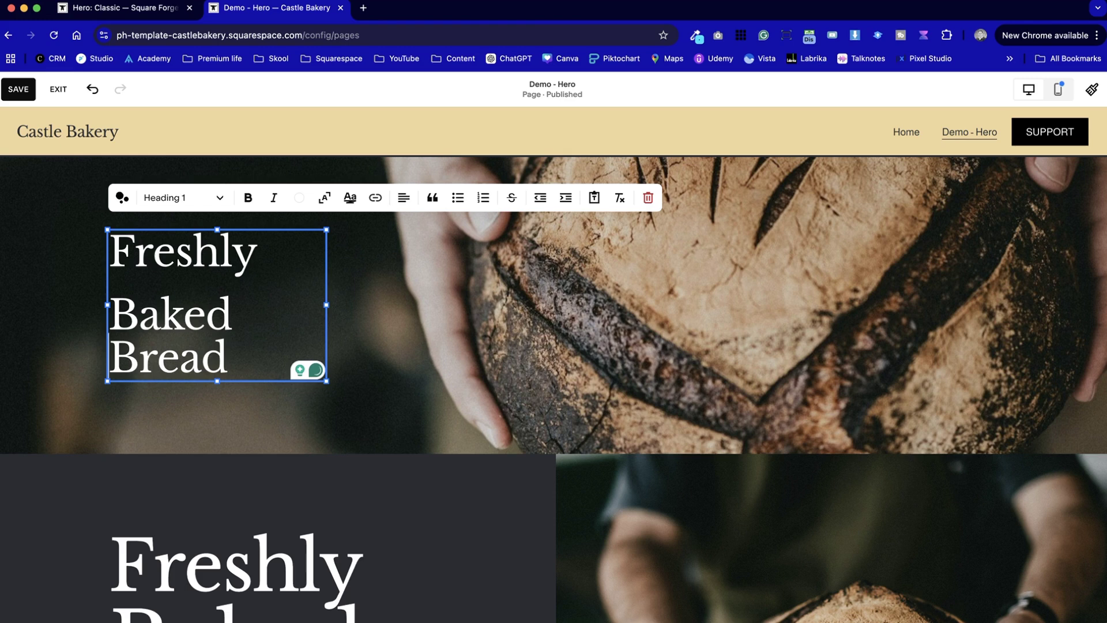
{"action": "key", "text": "BackSpace"}
{"action": "key", "text": "shift+Return"}
{"action": "left_click", "coordinate": [373, 448]}
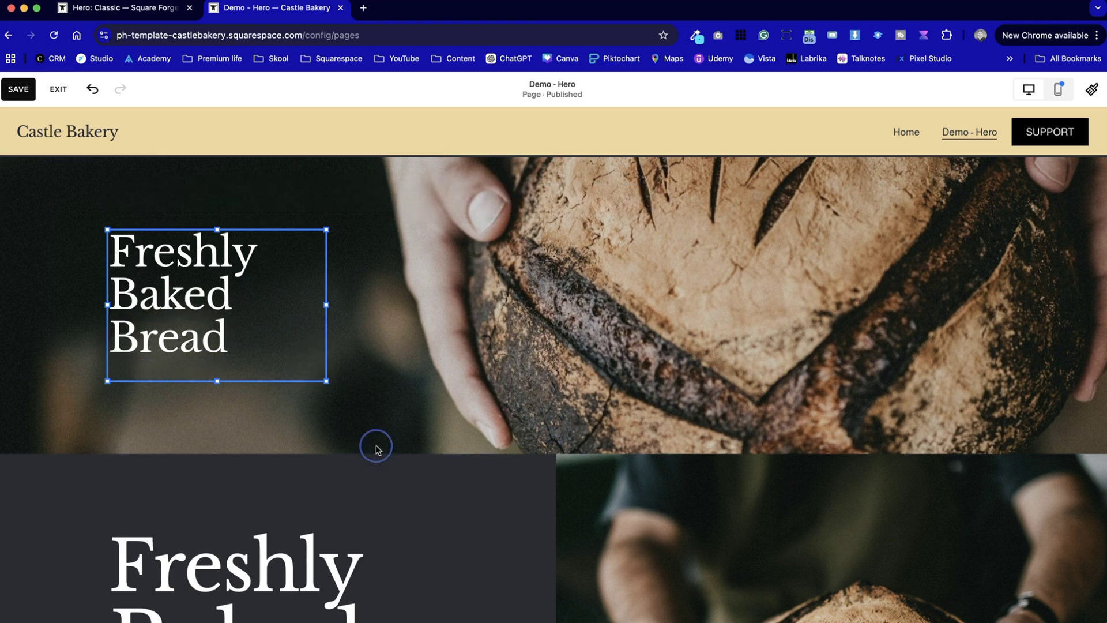
Following the Square Forge classic hero, narrow the heading block and place it just left of the section's center
{"action": "left_click", "coordinate": [122, 9]}
{"action": "scroll", "coordinate": [354, 144], "scroll_direction": "down", "scroll_amount": 5}
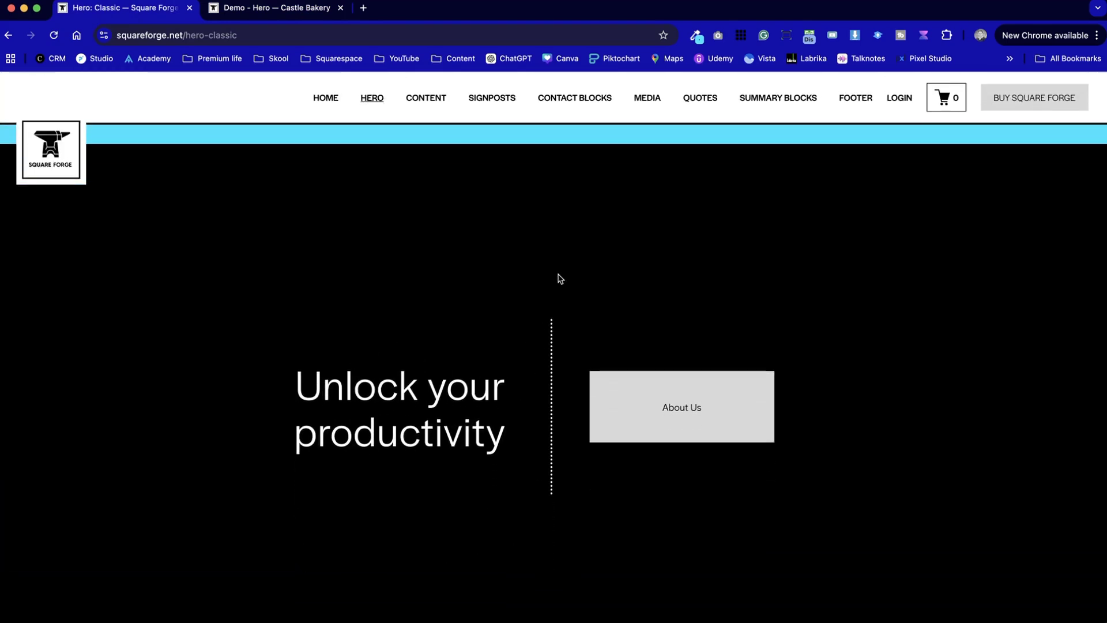
{"action": "left_click", "coordinate": [277, 8]}
{"action": "left_click", "coordinate": [289, 289]}
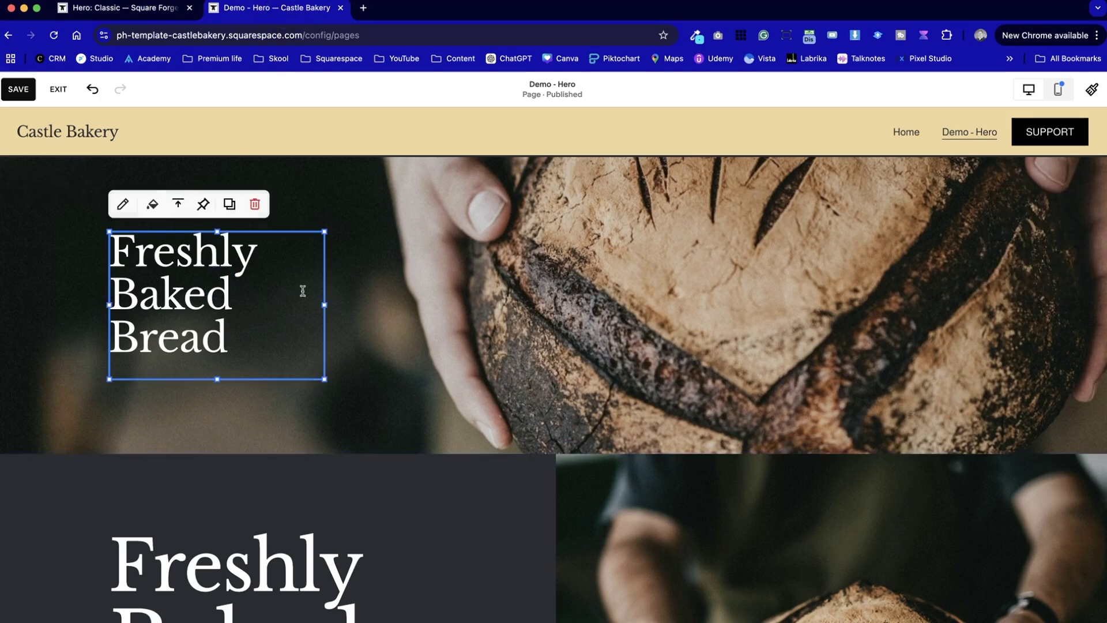
{"action": "left_click_drag", "start_coordinate": [326, 298], "coordinate": [284, 299]}
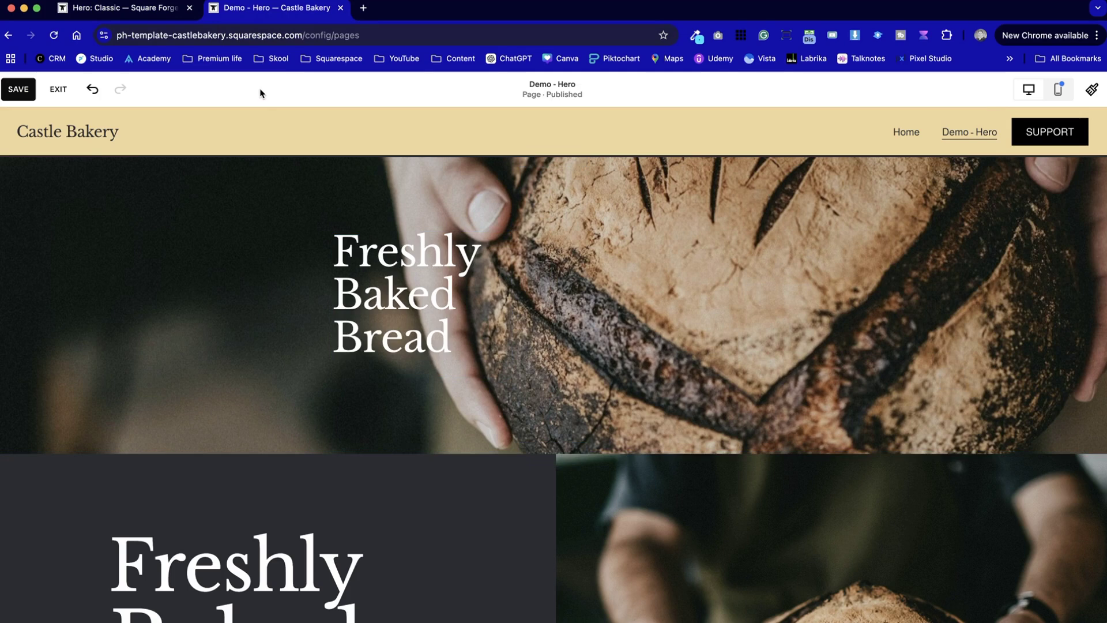
{"action": "key", "text": "ctrl+shift+Tab"}
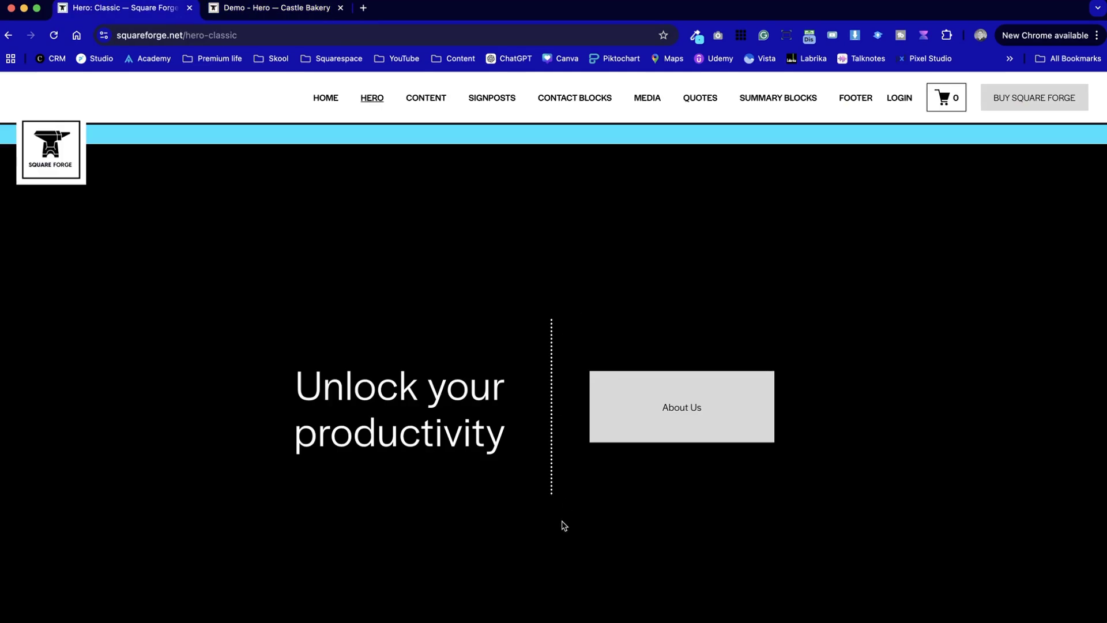
{"action": "key", "text": "ctrl+Tab"}
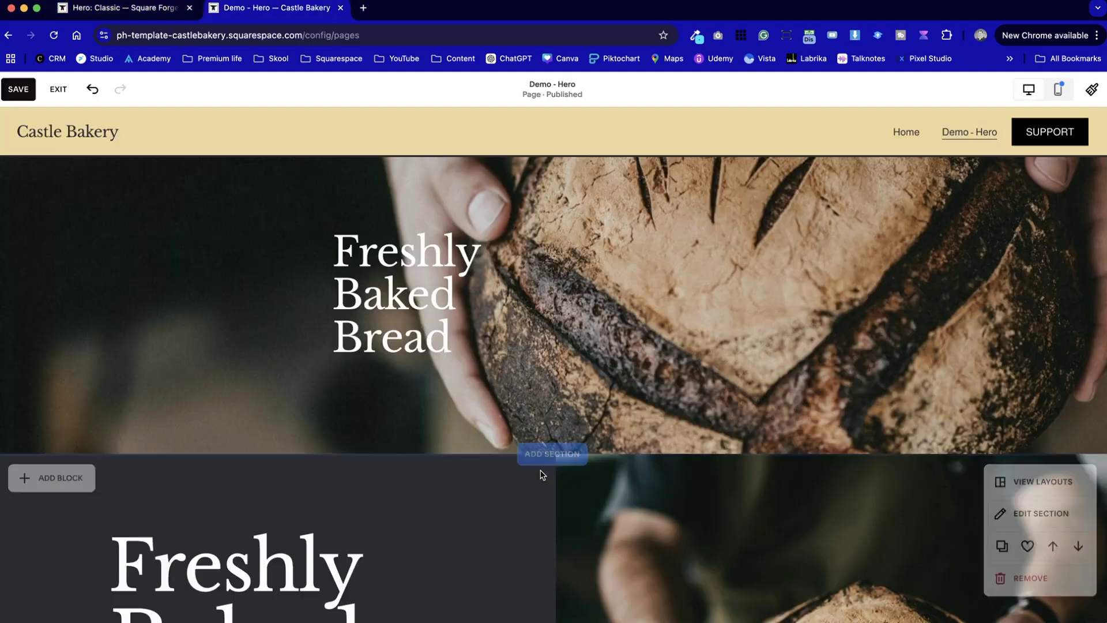
Try a line block in the hero section, check its vertical alignment options and delete it
{"action": "left_click", "coordinate": [39, 185]}
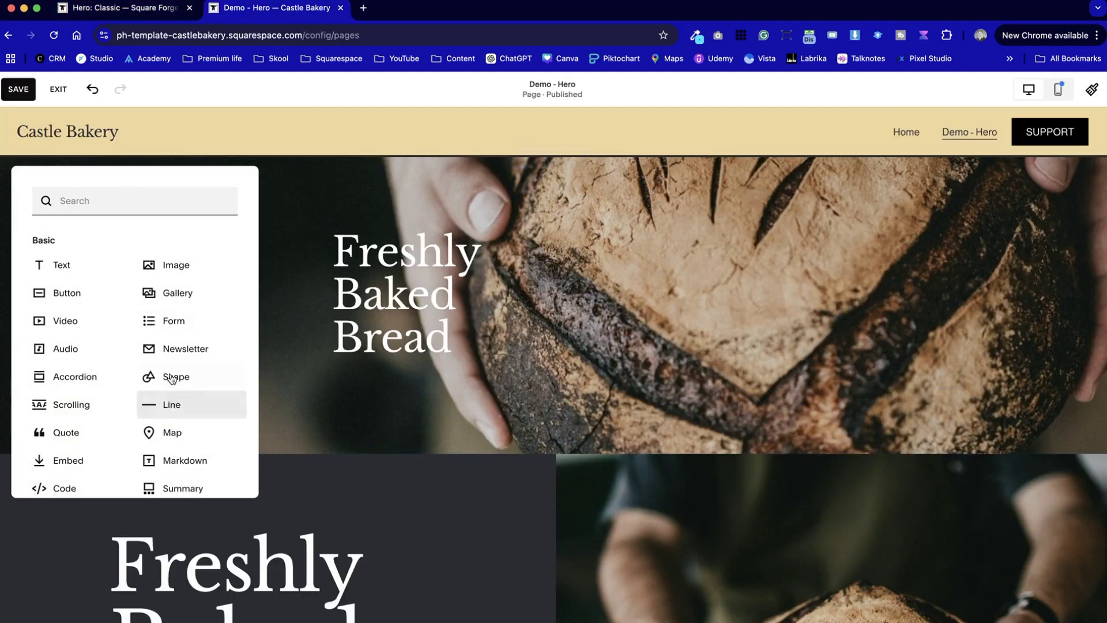
{"action": "left_click", "coordinate": [167, 404]}
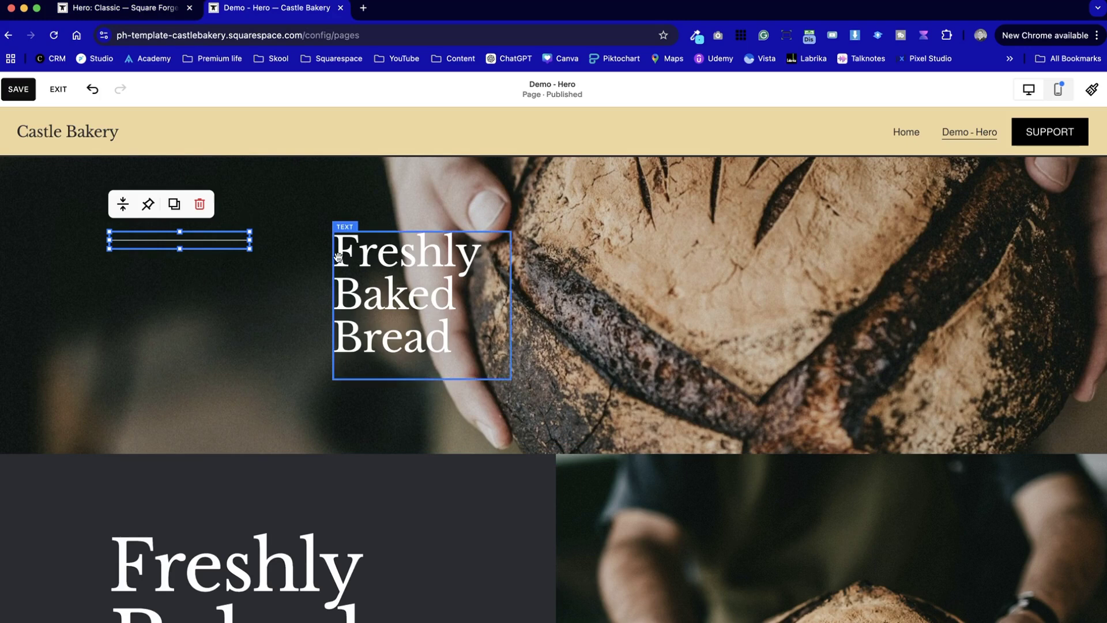
{"action": "left_click", "coordinate": [123, 204]}
{"action": "left_click", "coordinate": [96, 234]}
{"action": "left_click", "coordinate": [123, 234]}
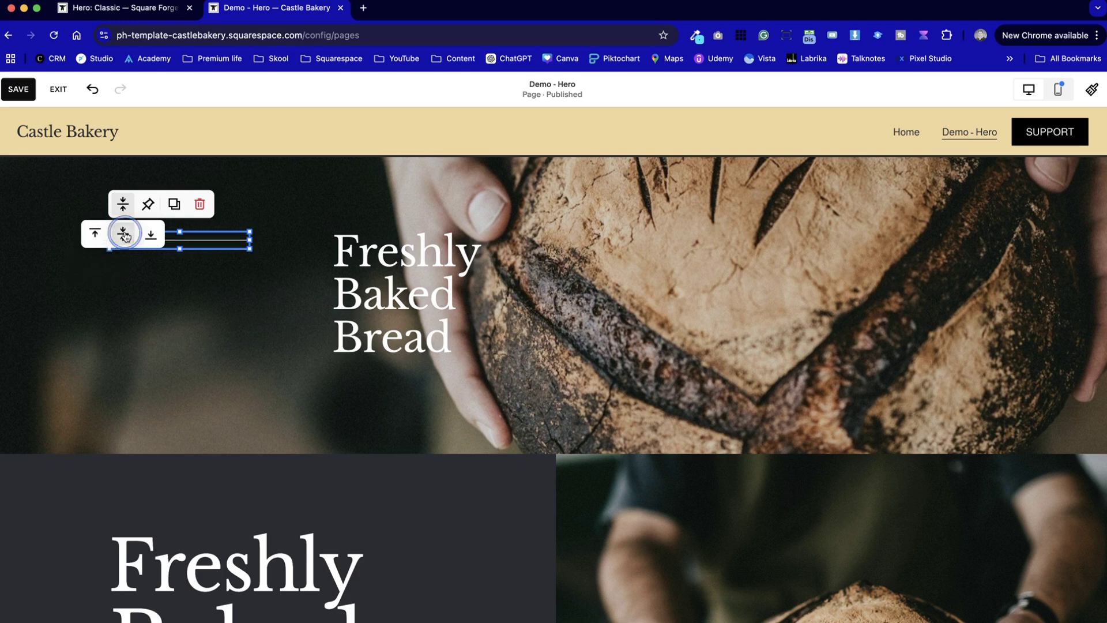
{"action": "left_click", "coordinate": [178, 269]}
{"action": "left_click", "coordinate": [223, 239]}
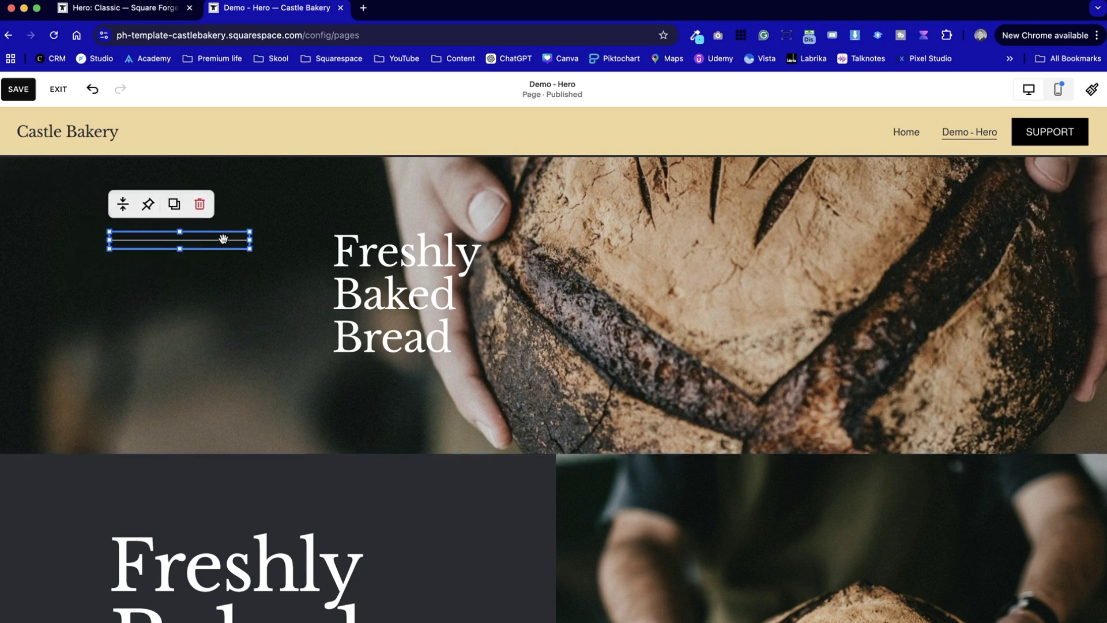
{"action": "left_click", "coordinate": [202, 205]}
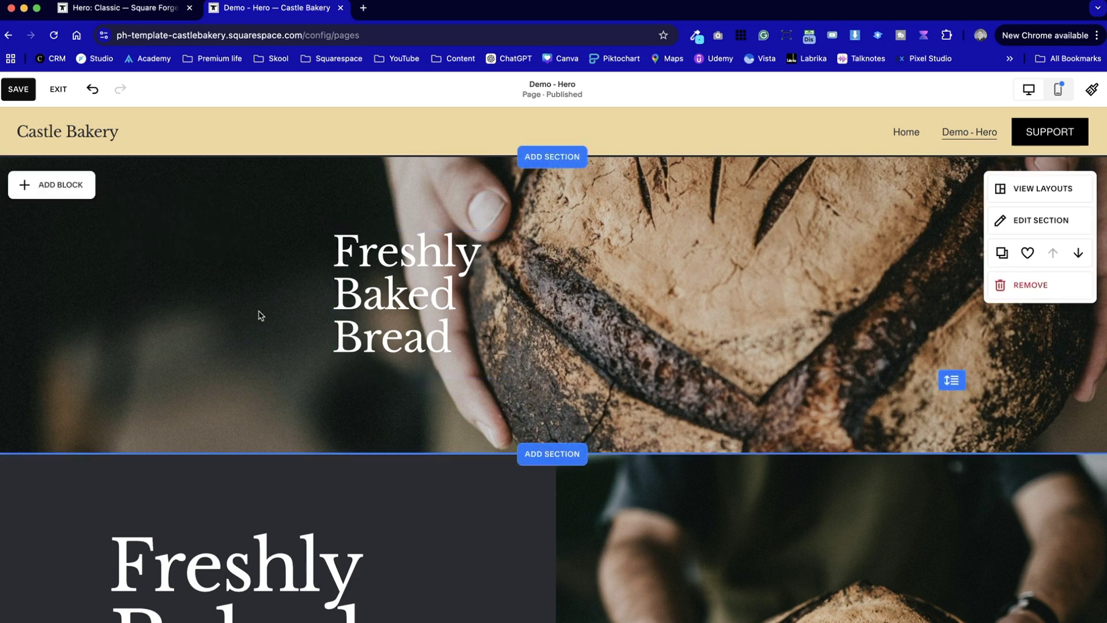
Add a shape block, narrow it to a tall vertical bar and place it just right of the heading
{"action": "left_click", "coordinate": [82, 186]}
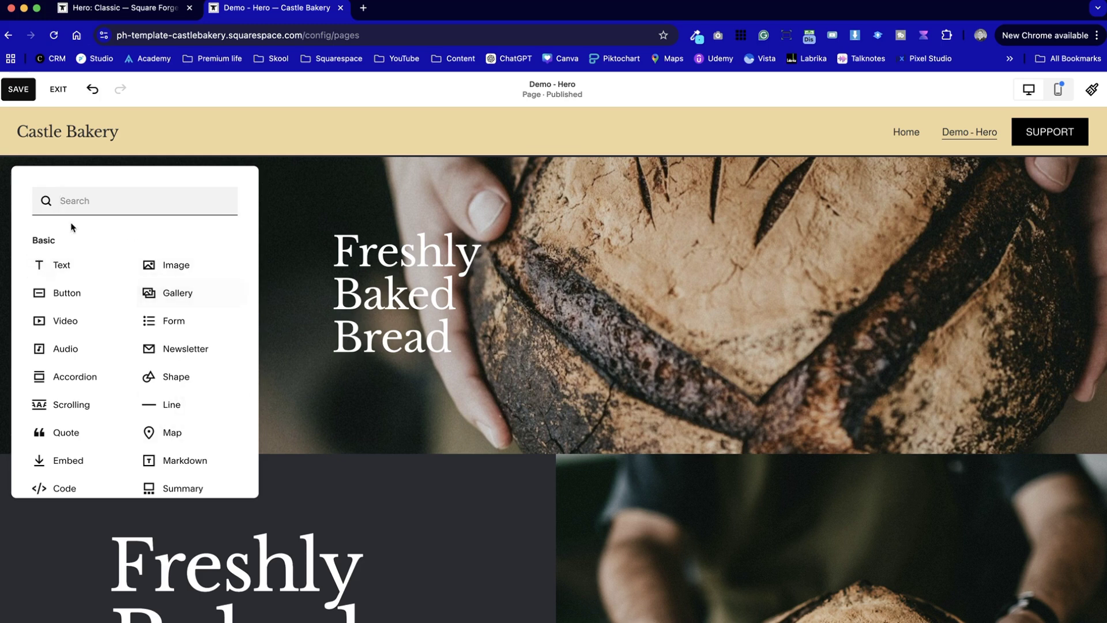
{"action": "scroll", "coordinate": [159, 404], "scroll_direction": "down", "scroll_amount": 3}
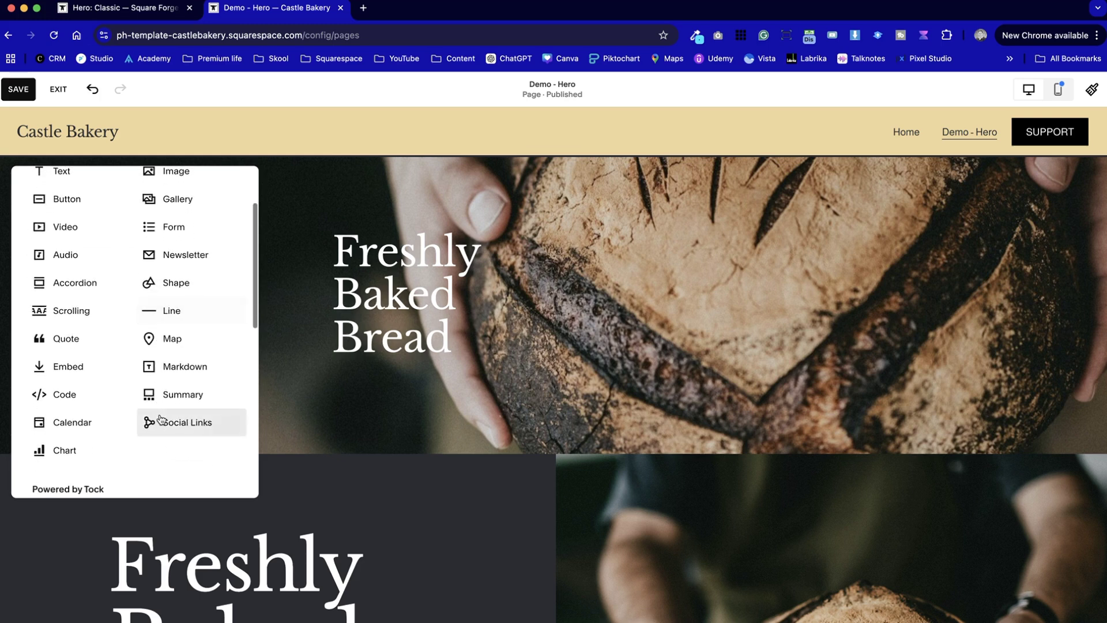
{"action": "left_click", "coordinate": [179, 285]}
{"action": "left_click_drag", "start_coordinate": [105, 297], "coordinate": [247, 301]}
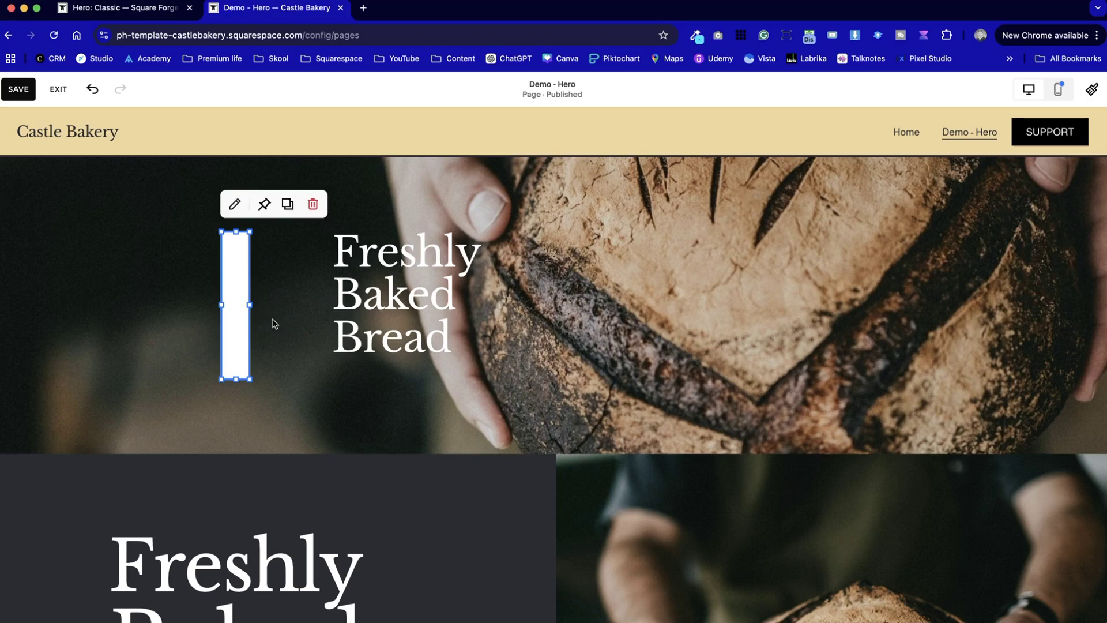
{"action": "left_click", "coordinate": [270, 324]}
{"action": "left_click_drag", "start_coordinate": [237, 316], "coordinate": [535, 312]}
{"action": "left_click", "coordinate": [623, 330]}
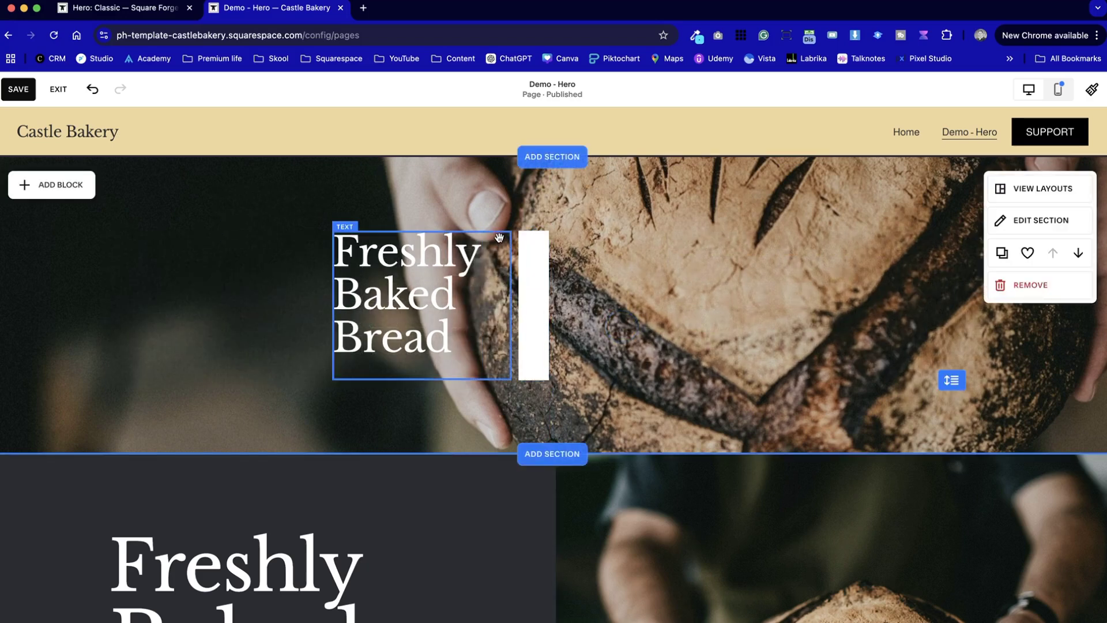
Vertically center the heading text within its block beside the white bar
{"action": "left_click", "coordinate": [532, 272]}
{"action": "left_click", "coordinate": [453, 292]}
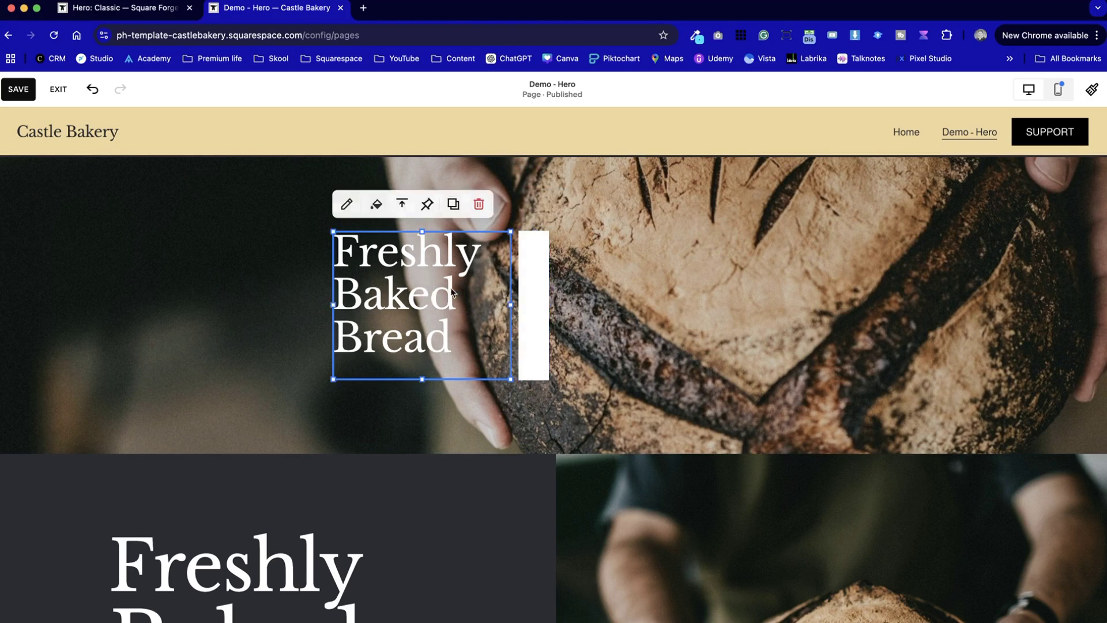
{"action": "left_click", "coordinate": [207, 338]}
{"action": "left_click", "coordinate": [411, 226]}
{"action": "left_click", "coordinate": [402, 203]}
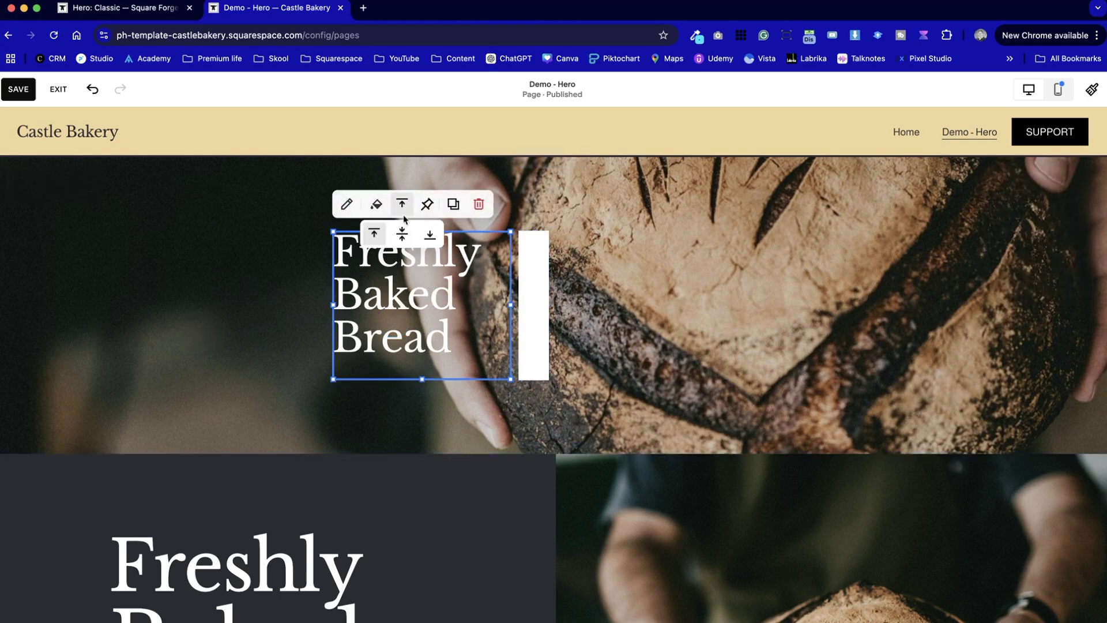
{"action": "left_click", "coordinate": [403, 232]}
{"action": "left_click", "coordinate": [195, 316]}
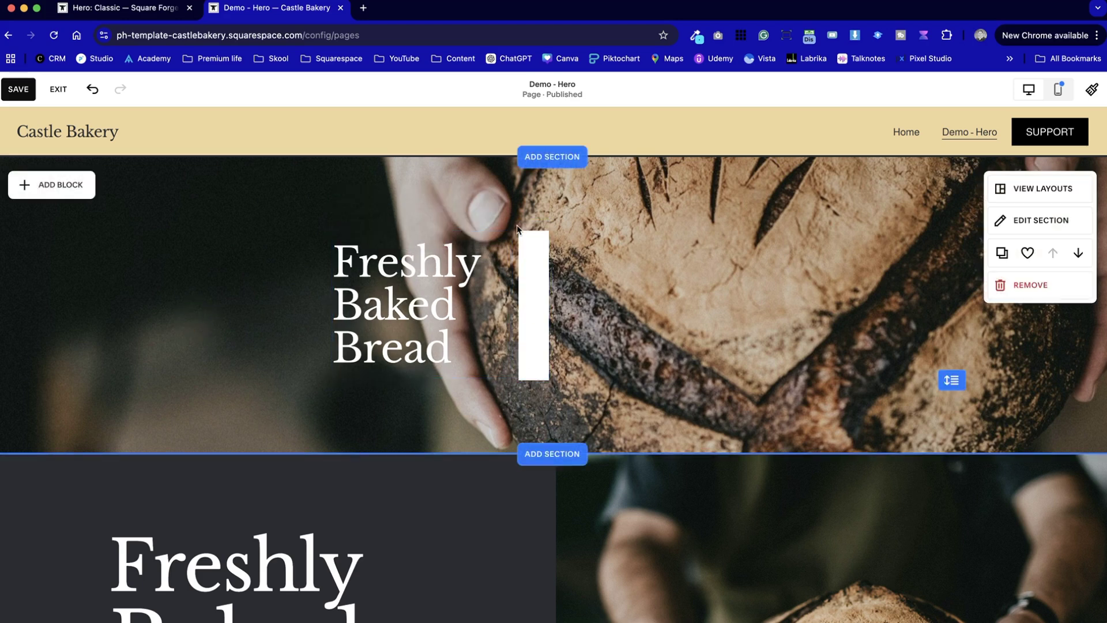
{"action": "left_click", "coordinate": [209, 344]}
Add a button block and place it right of the white bar, level with its middle
{"action": "left_click", "coordinate": [24, 184]}
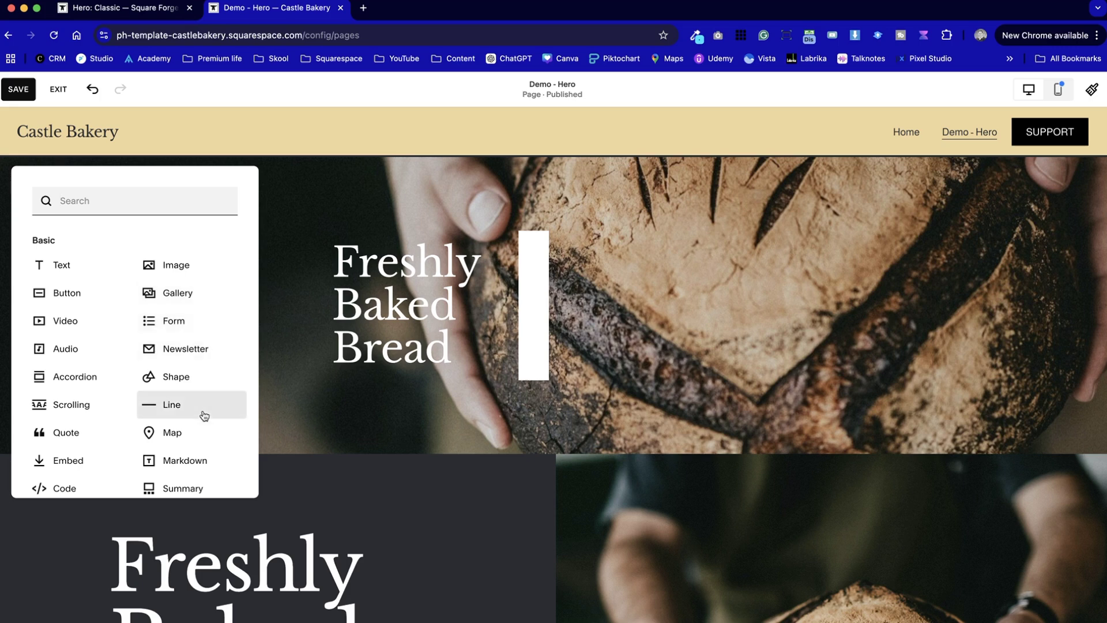
{"action": "left_click", "coordinate": [81, 293]}
{"action": "left_click_drag", "start_coordinate": [185, 253], "coordinate": [678, 308]}
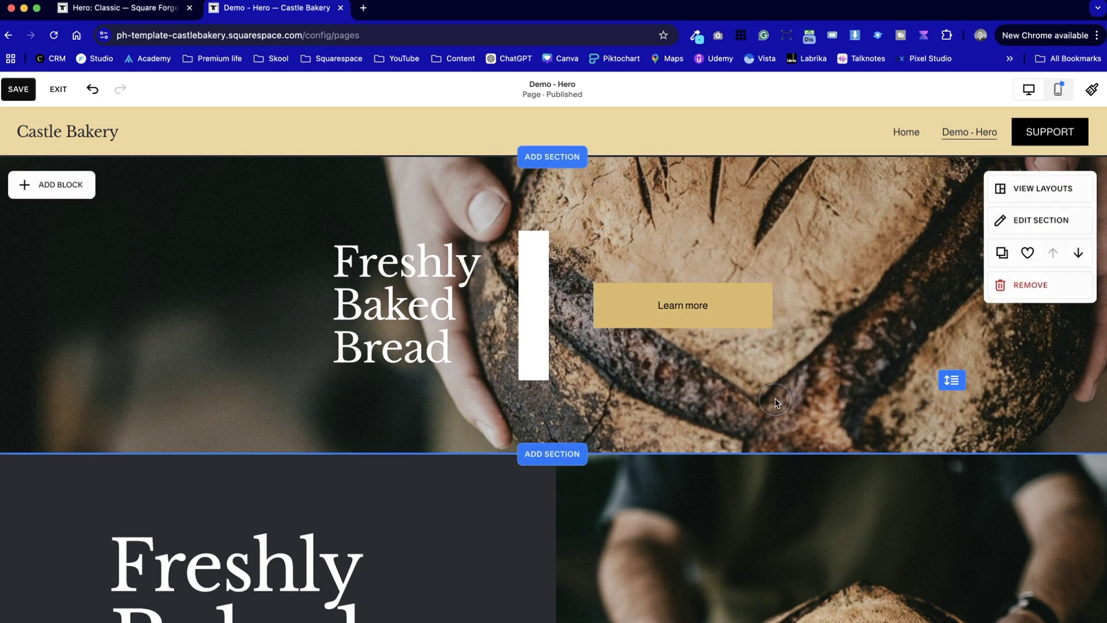
Switch to the mobile layout and narrow the white shape to an upright bar near the section's center
{"action": "left_click", "coordinate": [1057, 91]}
{"action": "left_click", "coordinate": [621, 339]}
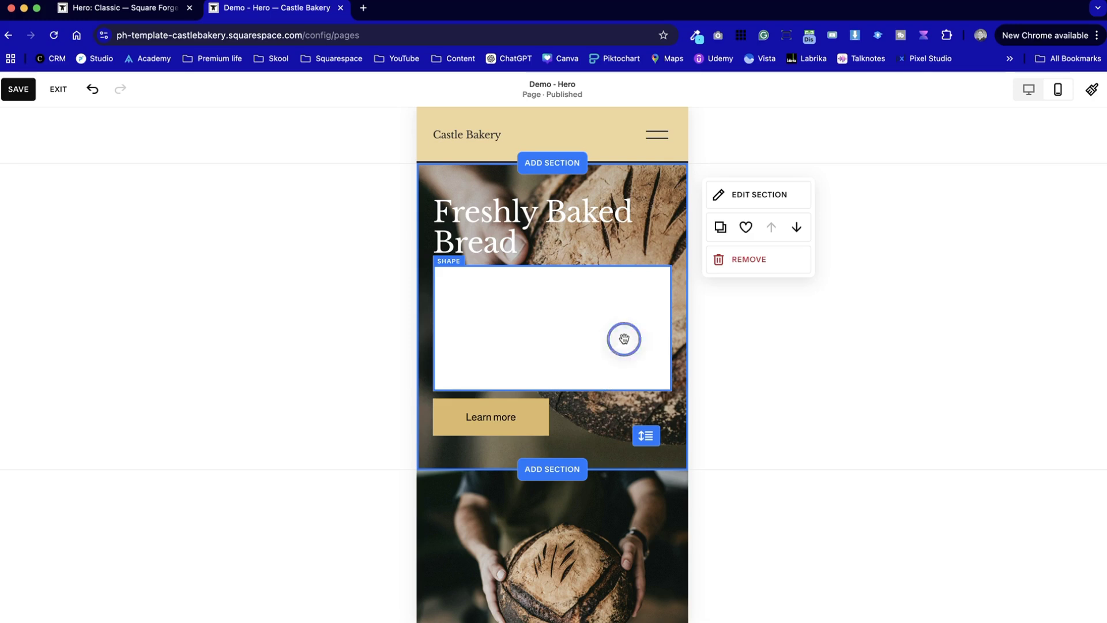
{"action": "left_click_drag", "start_coordinate": [430, 314], "coordinate": [525, 329]}
{"action": "left_click", "coordinate": [616, 333]}
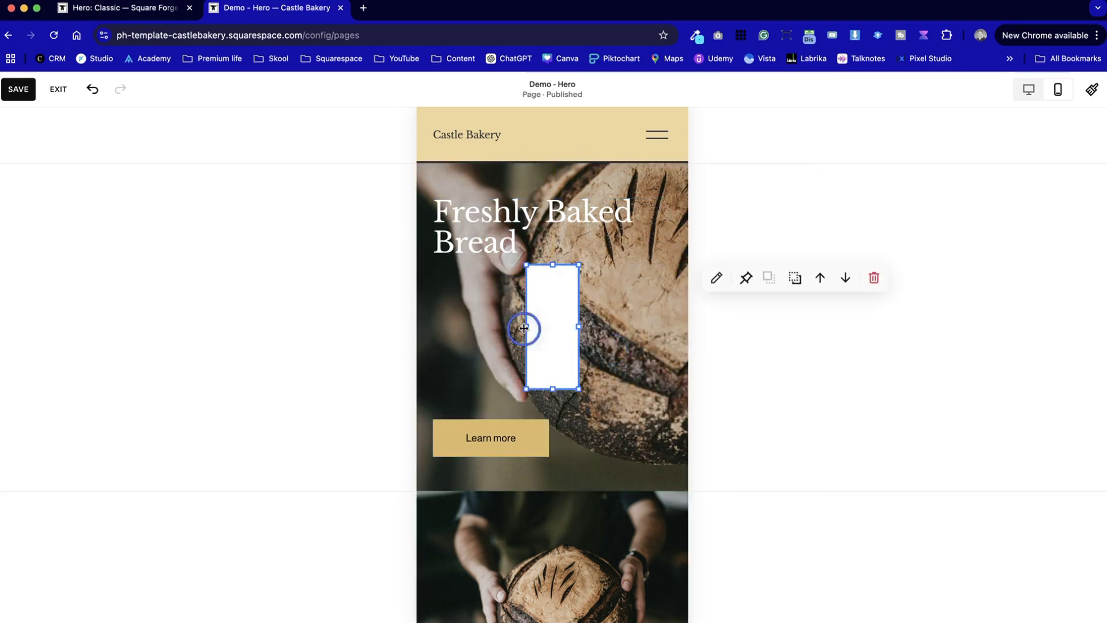
Narrow the mobile heading block until the text wraps to three lines and move the white bar up alongside it
{"action": "left_click", "coordinate": [672, 236]}
{"action": "left_click_drag", "start_coordinate": [672, 235], "coordinate": [559, 240]}
{"action": "left_click", "coordinate": [573, 329]}
{"action": "left_click_drag", "start_coordinate": [574, 329], "coordinate": [496, 262]}
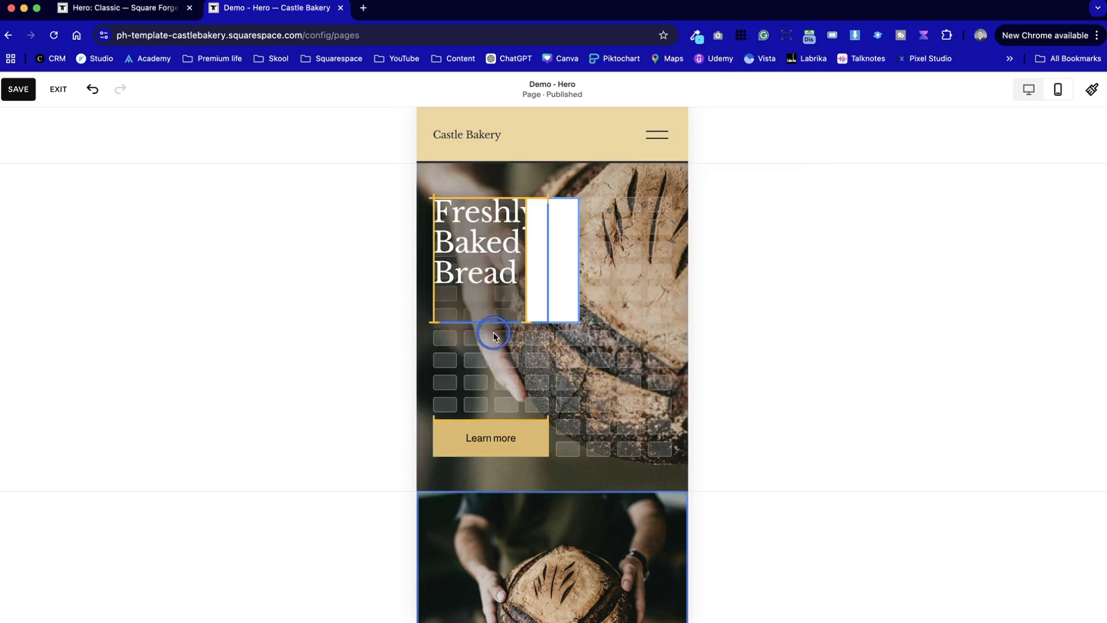
Vertically center the heading text within its block in the mobile layout
{"action": "left_click", "coordinate": [490, 250]}
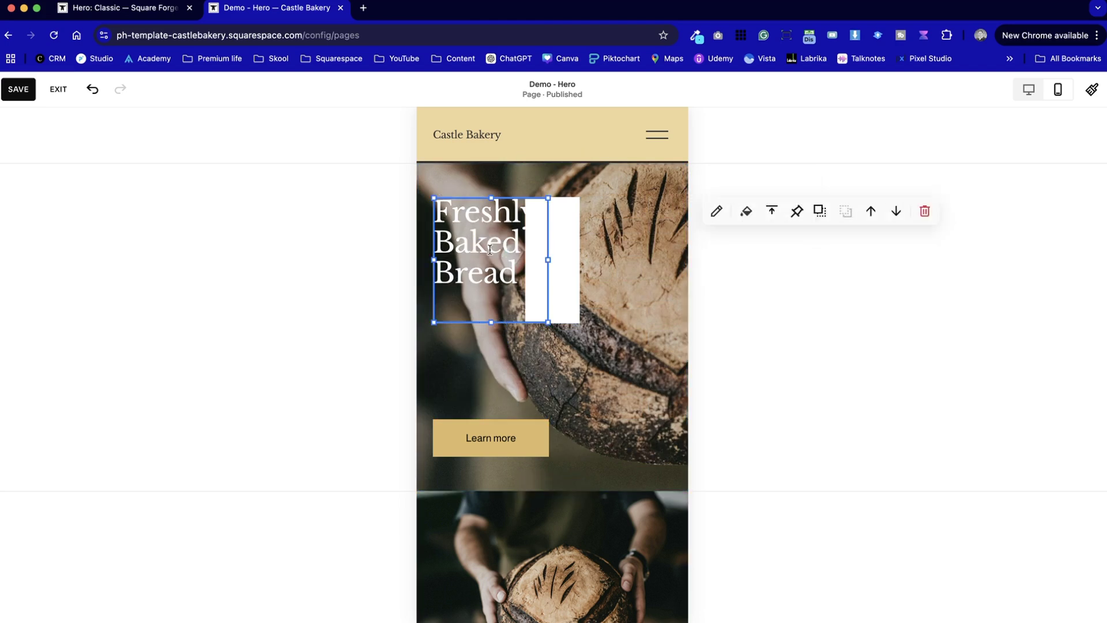
{"action": "left_click", "coordinate": [772, 212]}
{"action": "left_click", "coordinate": [776, 241]}
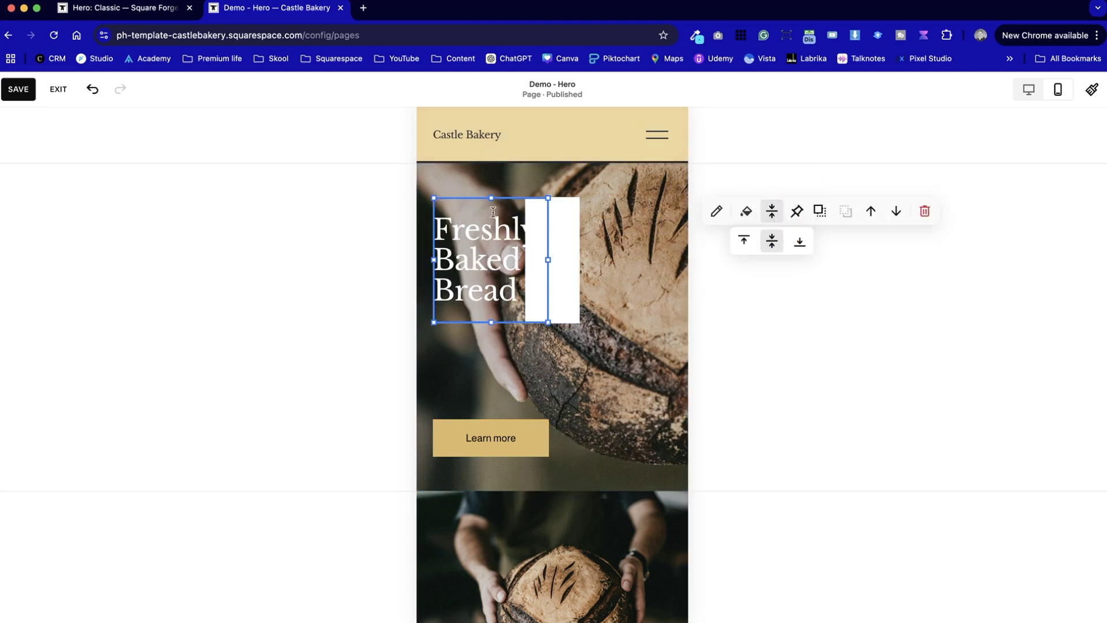
{"action": "left_click", "coordinate": [519, 363]}
Tighten the mobile layout by slimming the bar, raising and narrowing the Learn more button, and shifting heading and bar together to the right
{"action": "left_click", "coordinate": [545, 276]}
{"action": "left_click", "coordinate": [617, 279]}
{"action": "left_click_drag", "start_coordinate": [491, 443], "coordinate": [504, 394]}
{"action": "left_click_drag", "start_coordinate": [504, 325], "coordinate": [567, 330]}
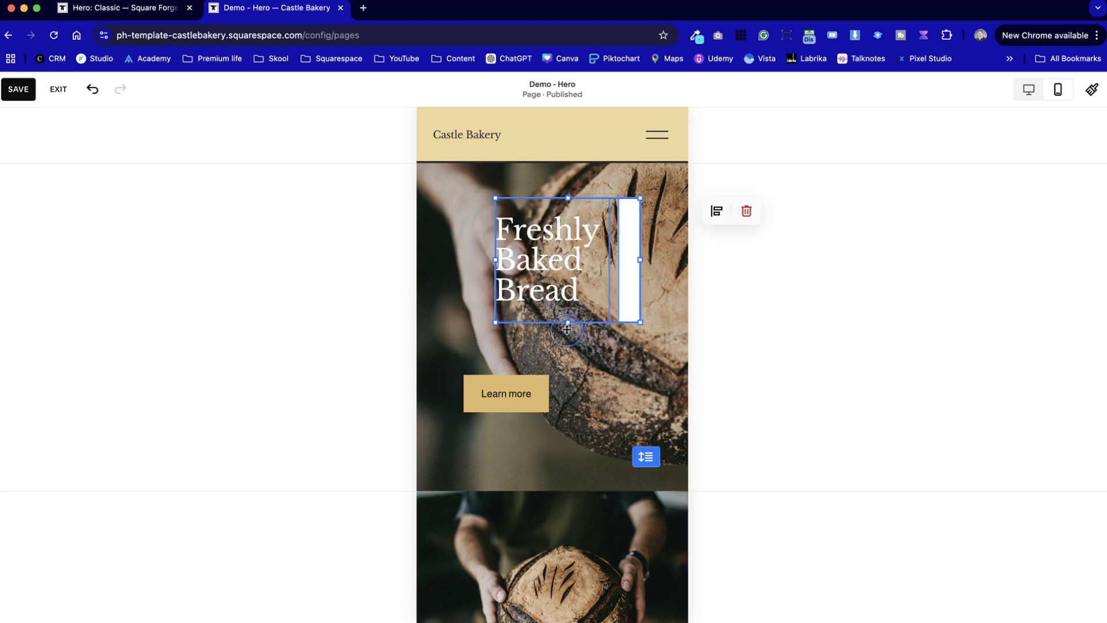
In the mobile layout, move the Learn more button directly beneath the heading and the white bar to the left of the text
{"action": "left_click_drag", "start_coordinate": [522, 385], "coordinate": [552, 349]}
{"action": "left_click", "coordinate": [554, 389]}
{"action": "left_click", "coordinate": [624, 299]}
{"action": "left_click_drag", "start_coordinate": [624, 299], "coordinate": [439, 276]}
Stretch the white bar in the mobile layout so it runs from above the heading down to the button's bottom edge
{"action": "left_click", "coordinate": [434, 373]}
{"action": "left_click", "coordinate": [476, 378]}
{"action": "left_click", "coordinate": [440, 313]}
{"action": "left_click", "coordinate": [443, 349]}
{"action": "left_click", "coordinate": [445, 347]}
{"action": "left_click_drag", "start_coordinate": [445, 347], "coordinate": [450, 389]}
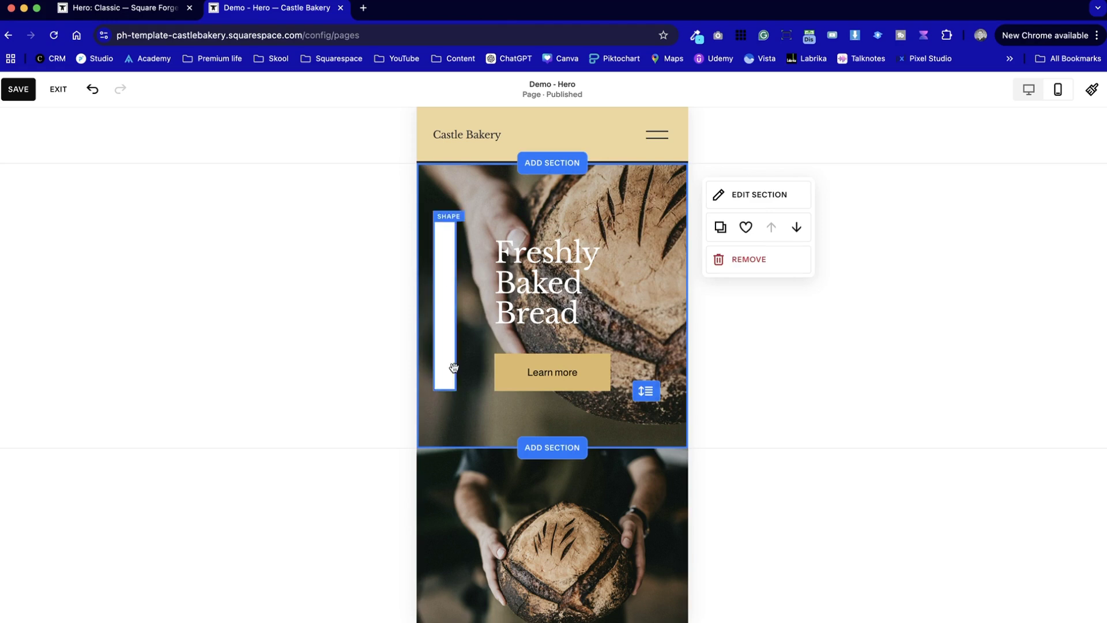
Save the page, leave editing mode and show the page in desktop view
{"action": "left_click", "coordinate": [19, 89]}
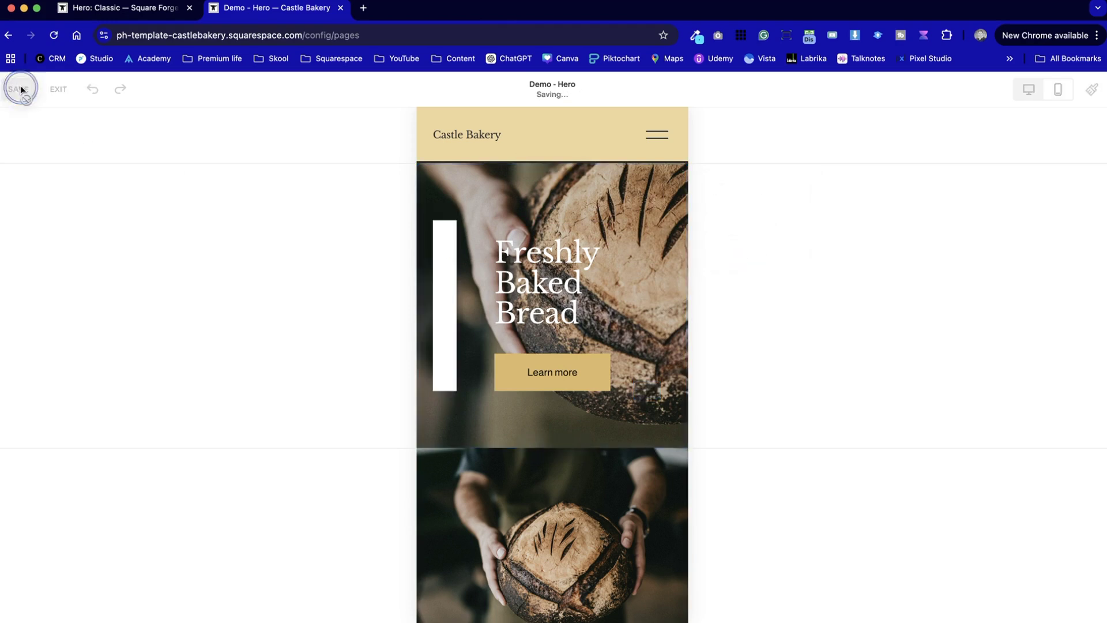
{"action": "left_click", "coordinate": [56, 90]}
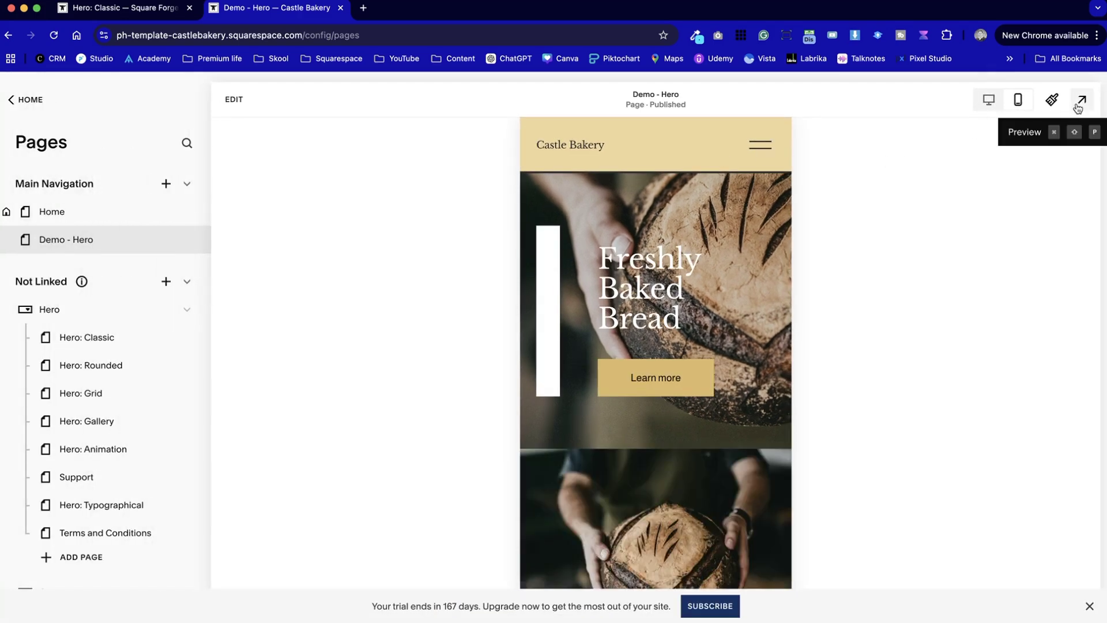
{"action": "left_click", "coordinate": [988, 99]}
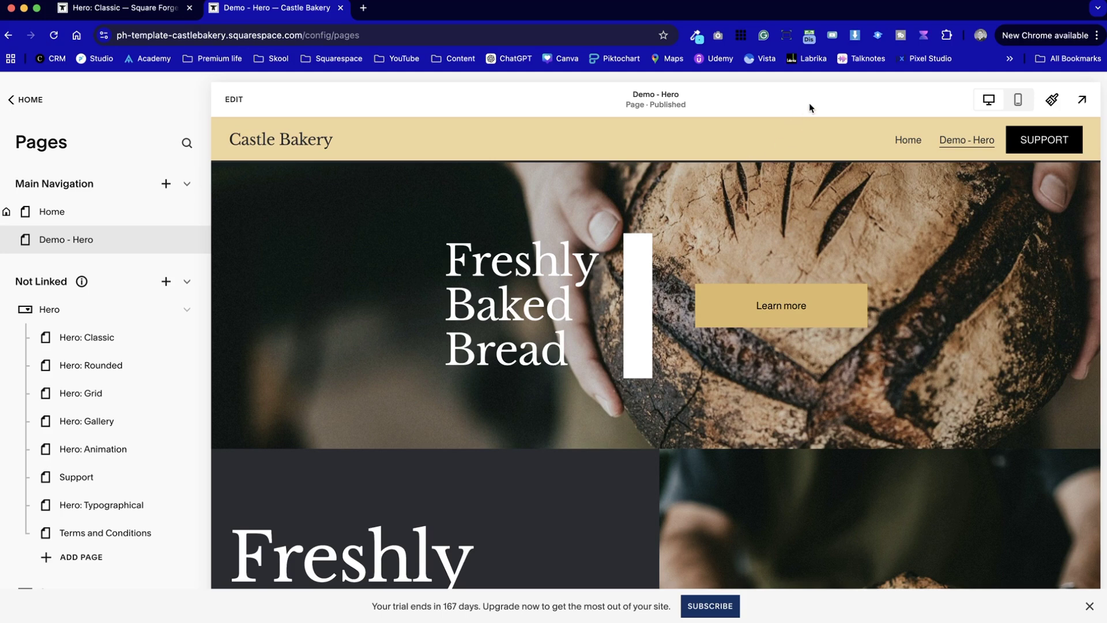
Reveal the block IDs, copy the white bar's block ID and open the site's Custom CSS
{"action": "left_click", "coordinate": [740, 35]}
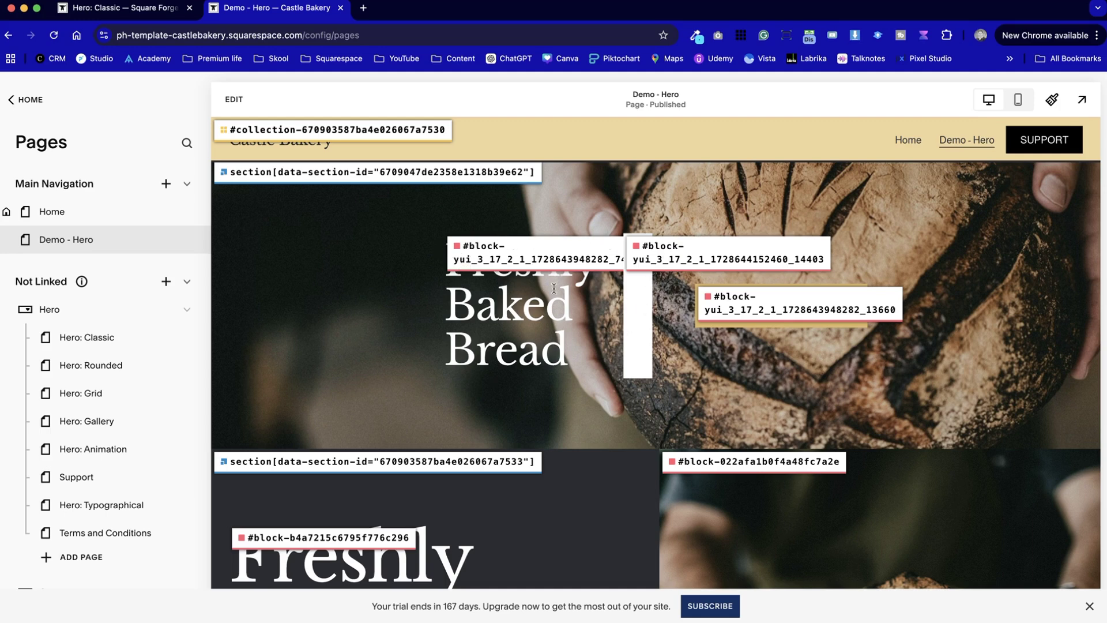
{"action": "left_click", "coordinate": [705, 259]}
{"action": "key", "text": "slash"}
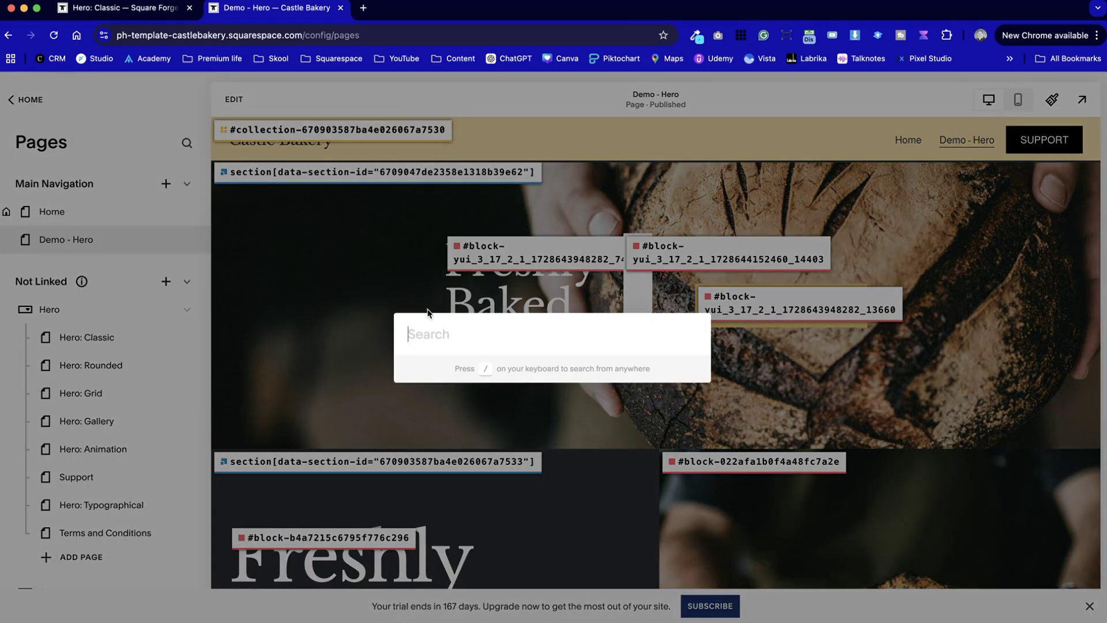
{"action": "type", "text": "css"}
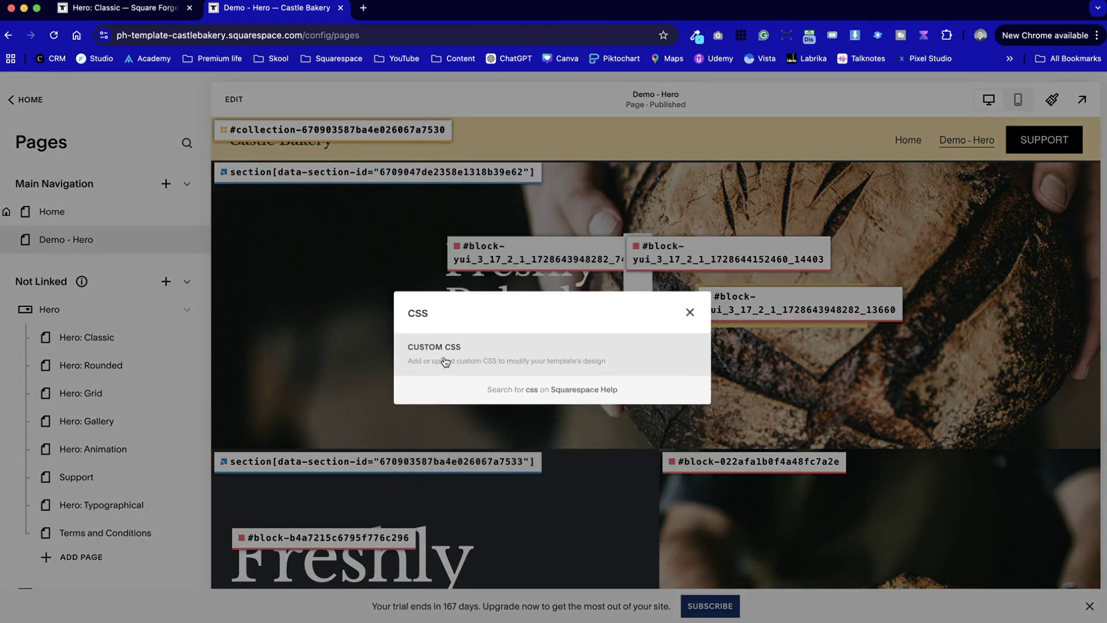
{"action": "left_click", "coordinate": [498, 354]}
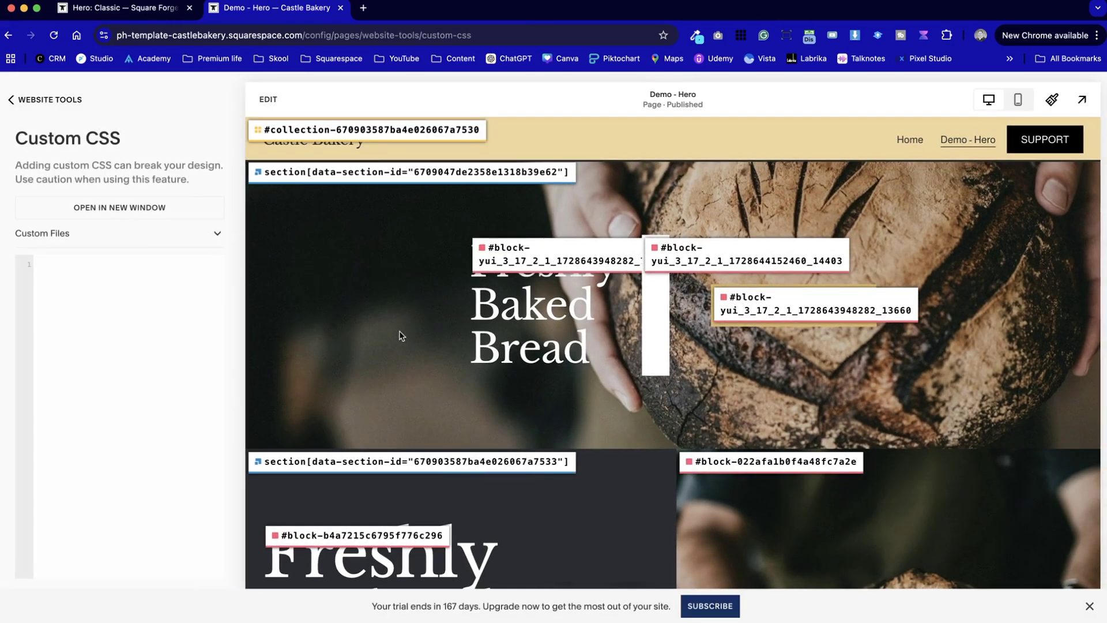
{"action": "left_click", "coordinate": [135, 287]}
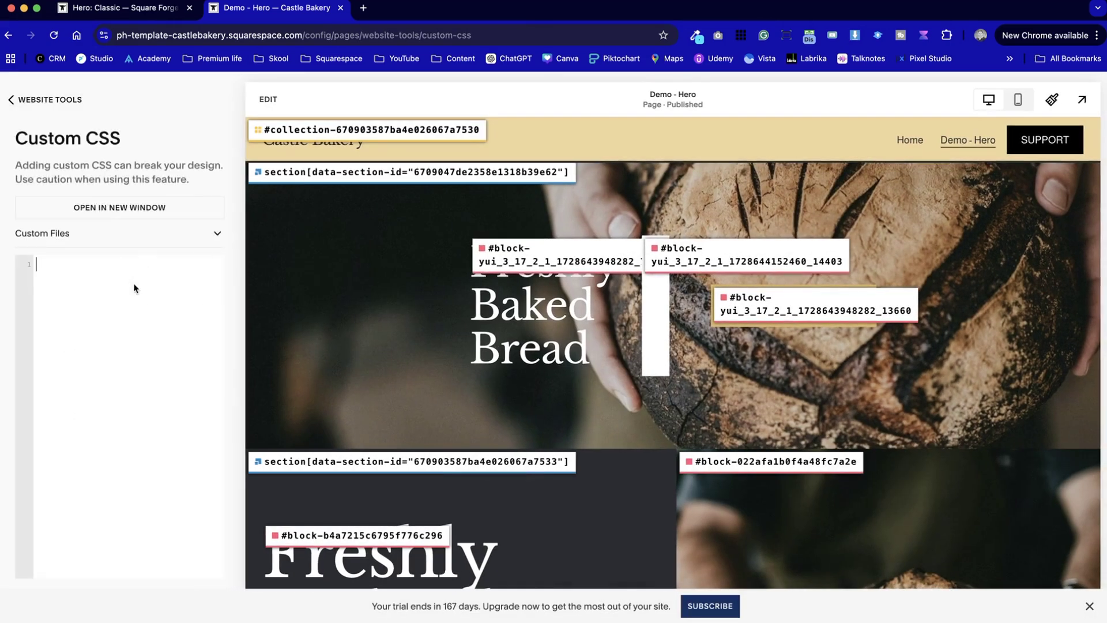
{"action": "key", "text": "super+v"}
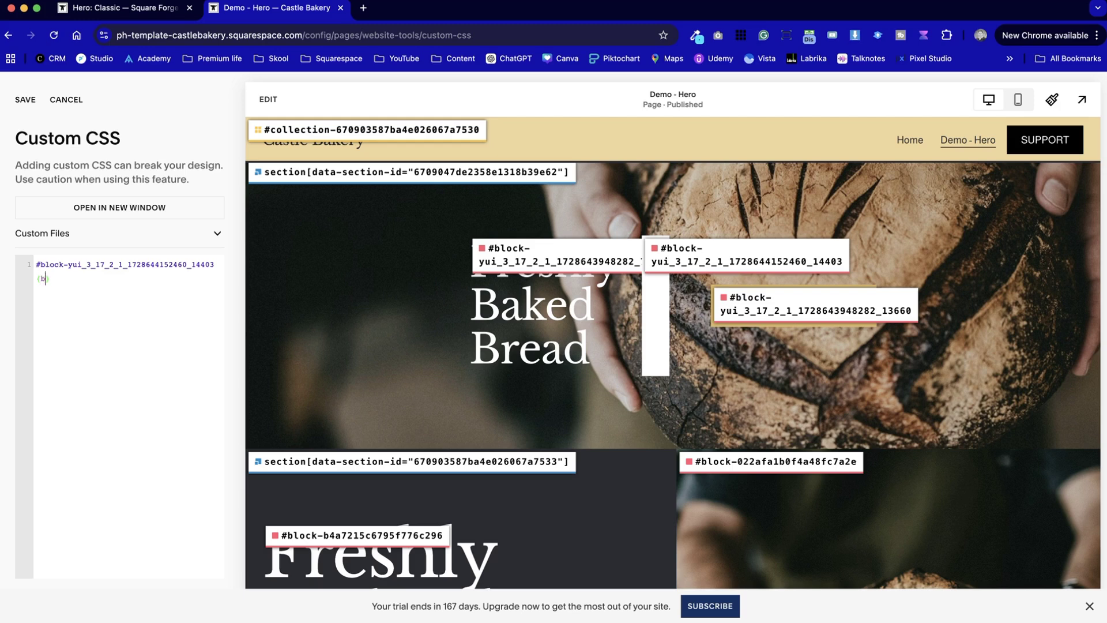
{"action": "type", "text": "ght:2"}
{"action": "type", "text": "px dotted #fff;"}
Sample the site header's background colour #EAD099 and hide the block ID labels
{"action": "left_click", "coordinate": [696, 35]}
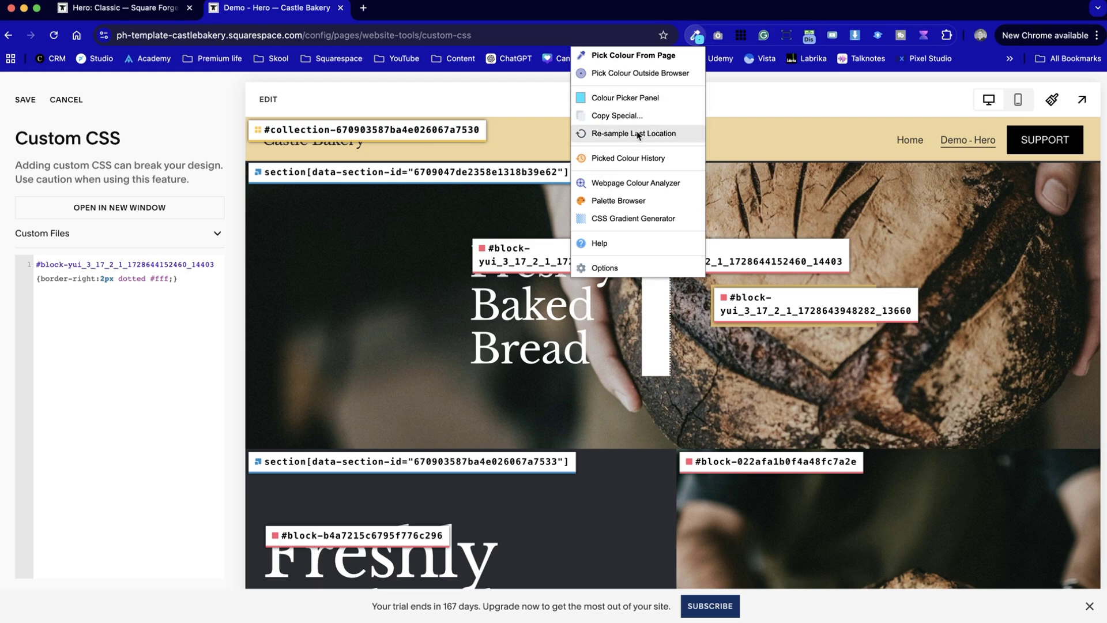
{"action": "left_click", "coordinate": [640, 55]}
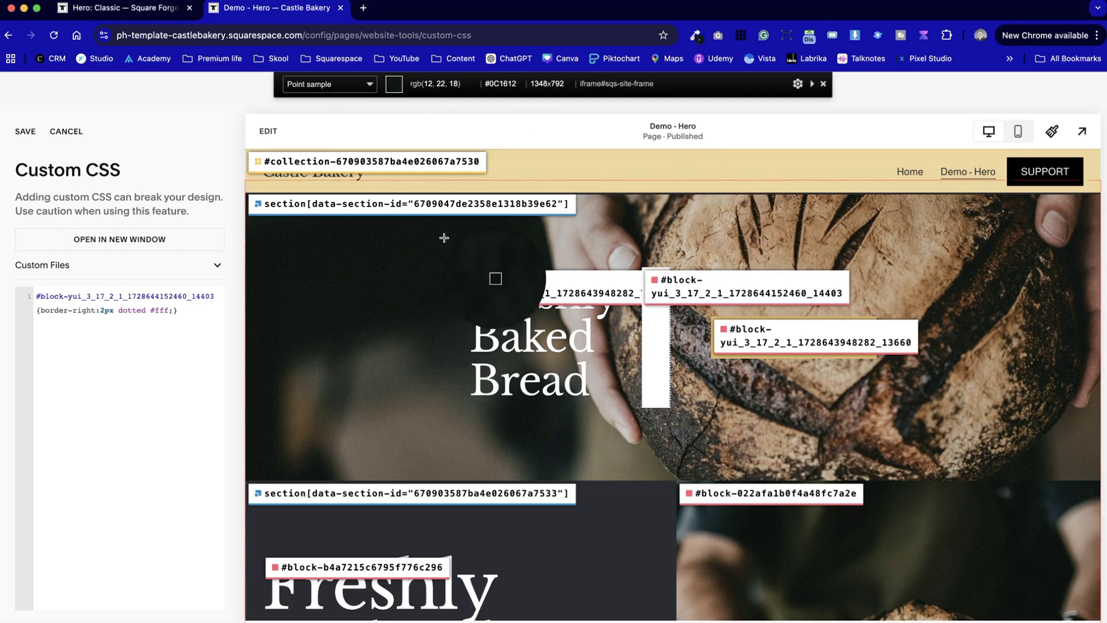
{"action": "left_click", "coordinate": [511, 174]}
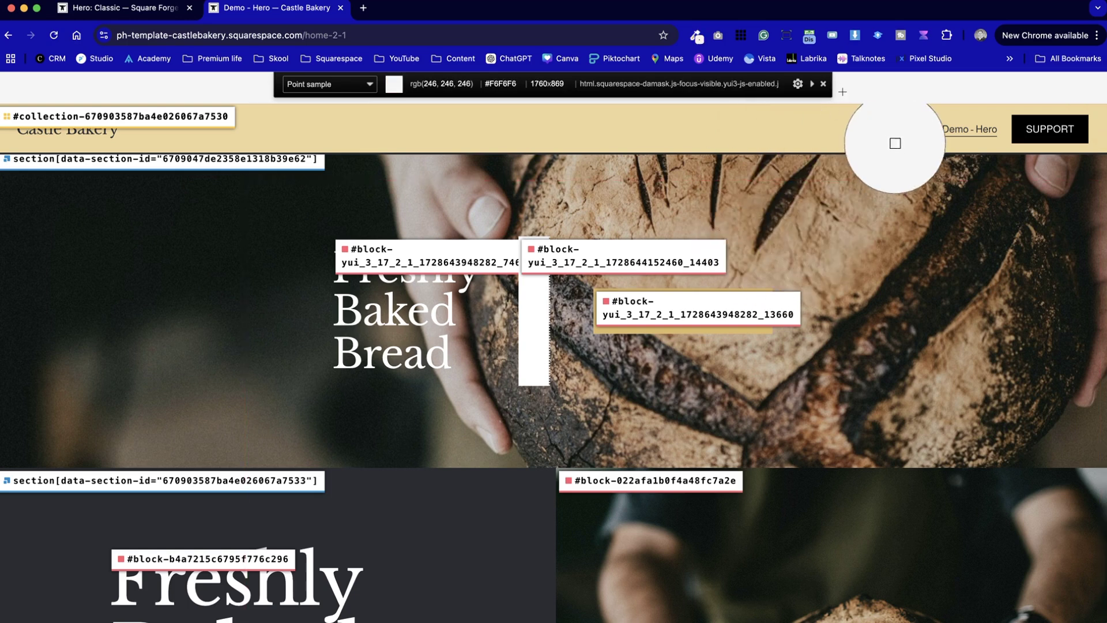
{"action": "left_click", "coordinate": [1101, 121]}
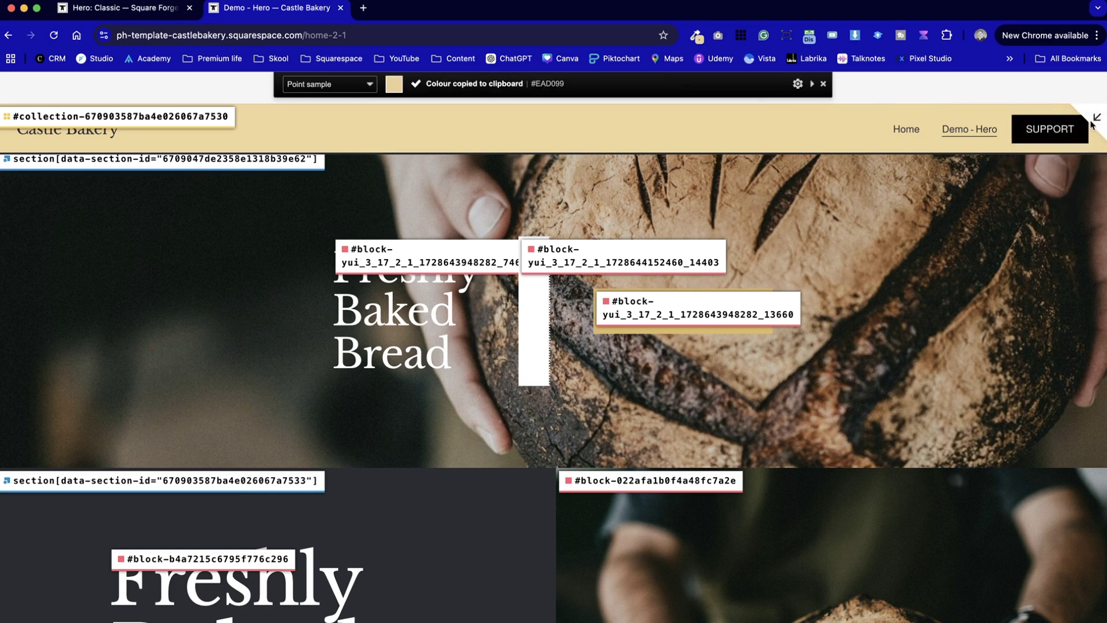
{"action": "key", "text": "Escape"}
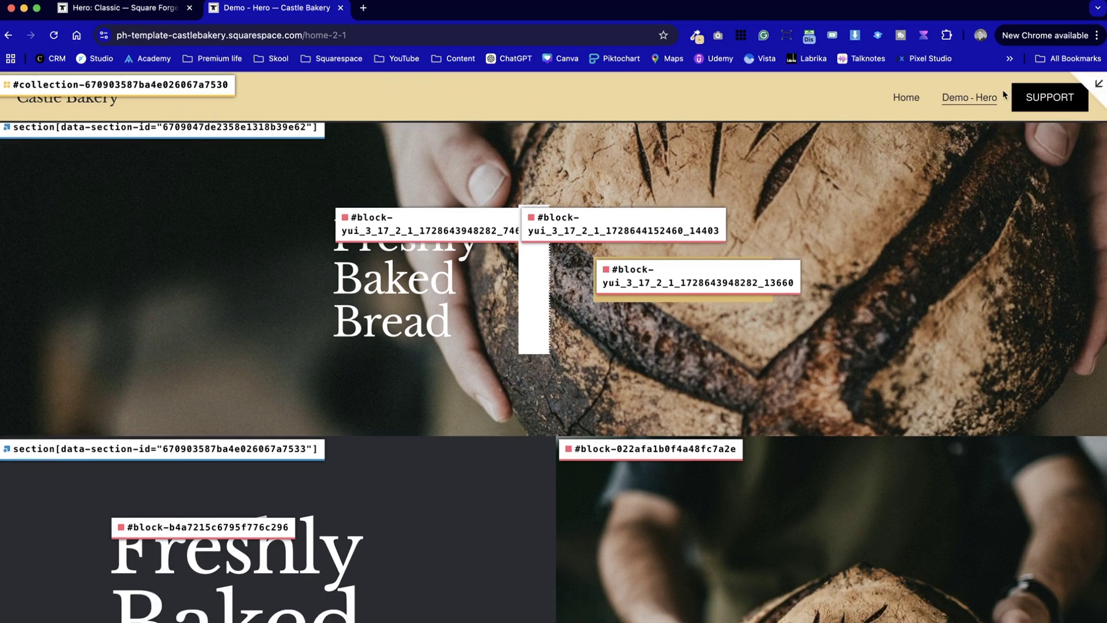
{"action": "left_click", "coordinate": [741, 35]}
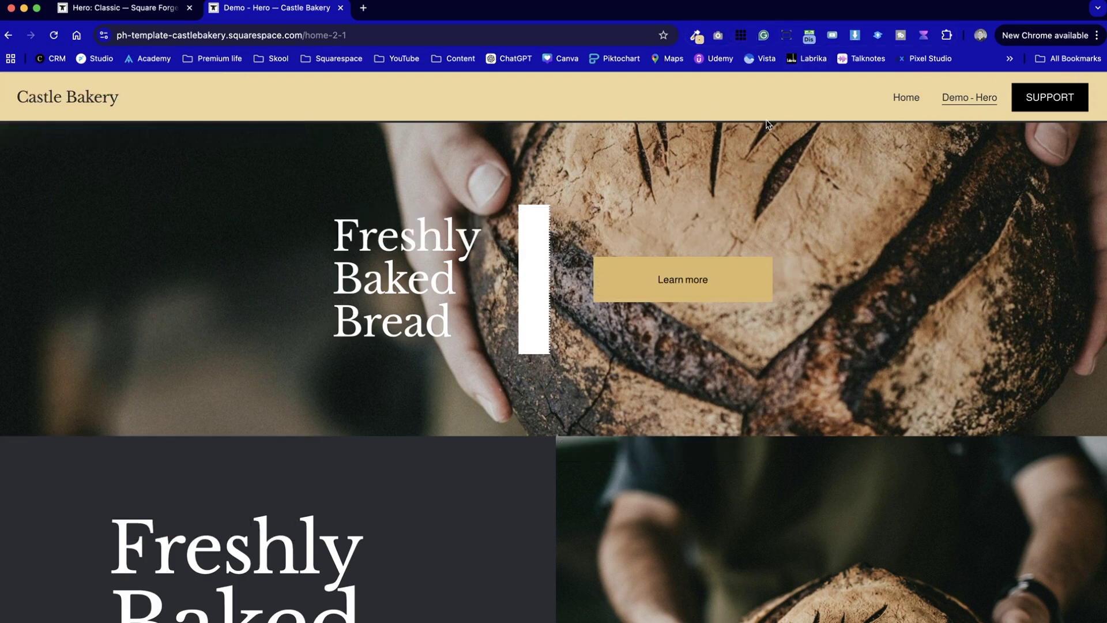
{"action": "left_click", "coordinate": [1095, 85]}
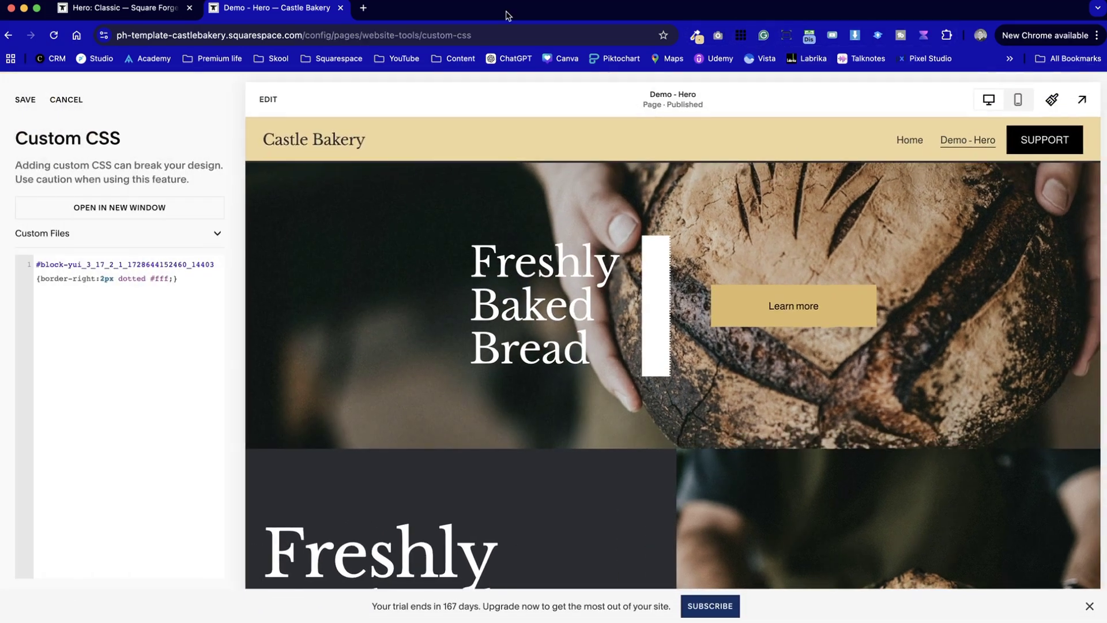
Replace the border colour in the bar's CSS rule with #EAD099
{"action": "left_click_drag", "start_coordinate": [166, 279], "coordinate": [151, 279]}
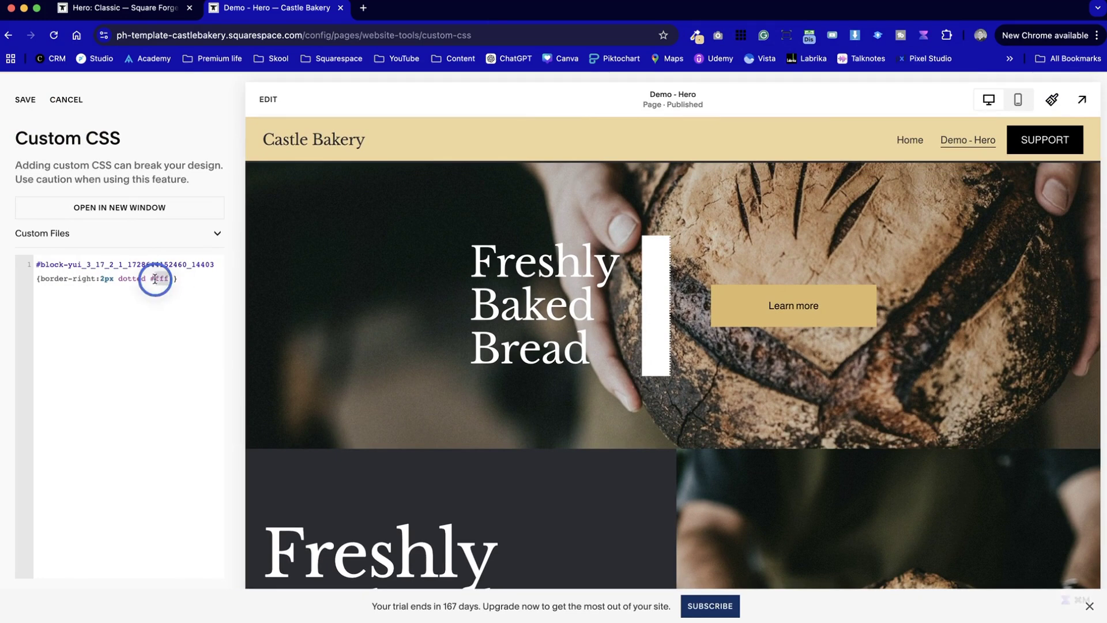
{"action": "key", "text": "BackSpace"}
{"action": "key", "text": "super+v"}
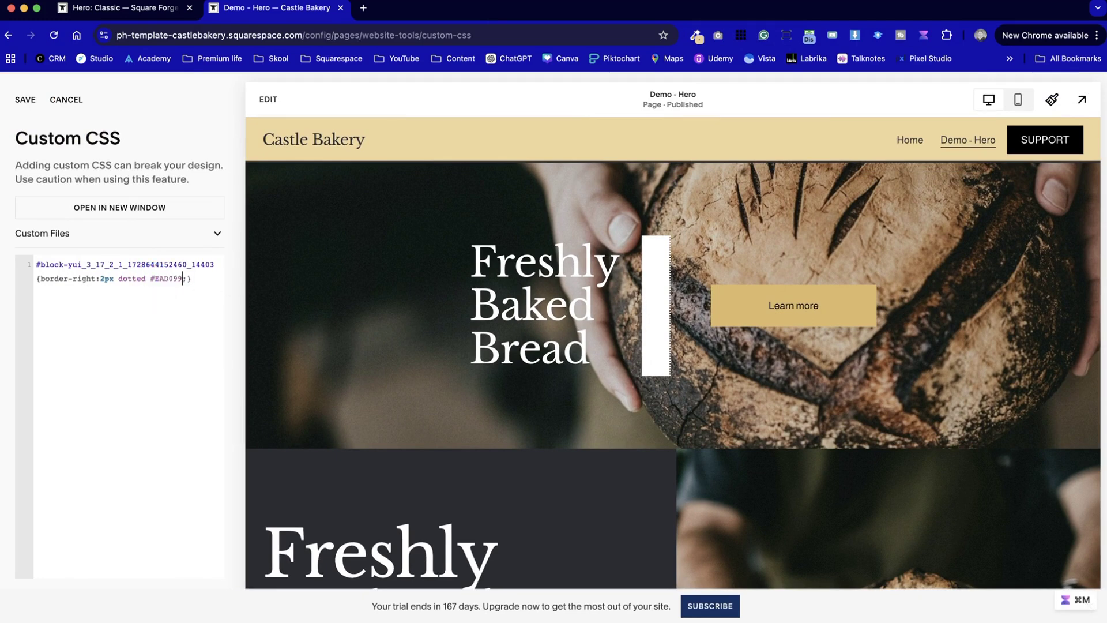
{"action": "left_click", "coordinate": [196, 279]}
{"action": "key", "text": "Return"}
{"action": "type", "text": "background:none"}
{"action": "type", "text": ";"}
{"action": "key", "text": "BackSpace"}
{"action": "key", "text": "BackSpace"}
{"action": "key", "text": "BackSpace"}
{"action": "key", "text": "BackSpace"}
{"action": "key", "text": "BackSpace"}
{"action": "key", "text": "BackSpace"}
{"action": "key", "text": "BackSpace"}
{"action": "key", "text": "BackSpace"}
{"action": "key", "text": "BackSpace"}
{"action": "key", "text": "BackSpace"}
{"action": "key", "text": "BackSpace"}
{"action": "key", "text": "BackSpace"}
{"action": "key", "text": "BackSpace"}
{"action": "key", "text": "BackSpace"}
{"action": "key", "text": "BackSpace"}
{"action": "key", "text": "BackSpace"}
{"action": "key", "text": "BackSpace"}
Try adding display:none !important to the bar's CSS rule, and remove that declaration again
{"action": "type", "text": "display\""}
{"action": "type", "text": "none !important;"}
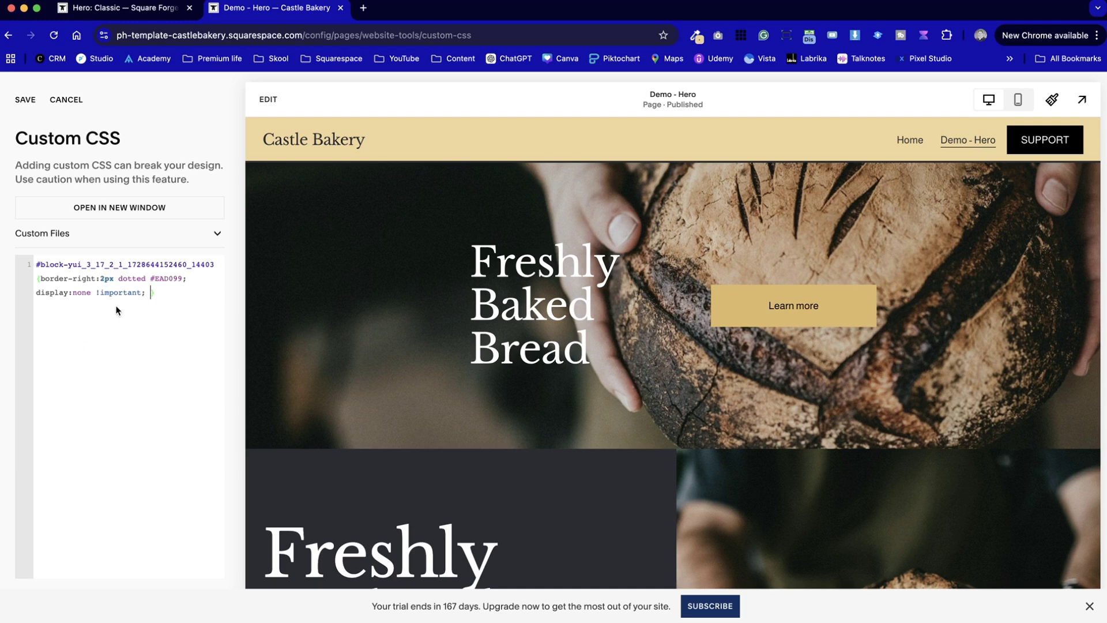
{"action": "left_click_drag", "start_coordinate": [149, 292], "coordinate": [35, 292]}
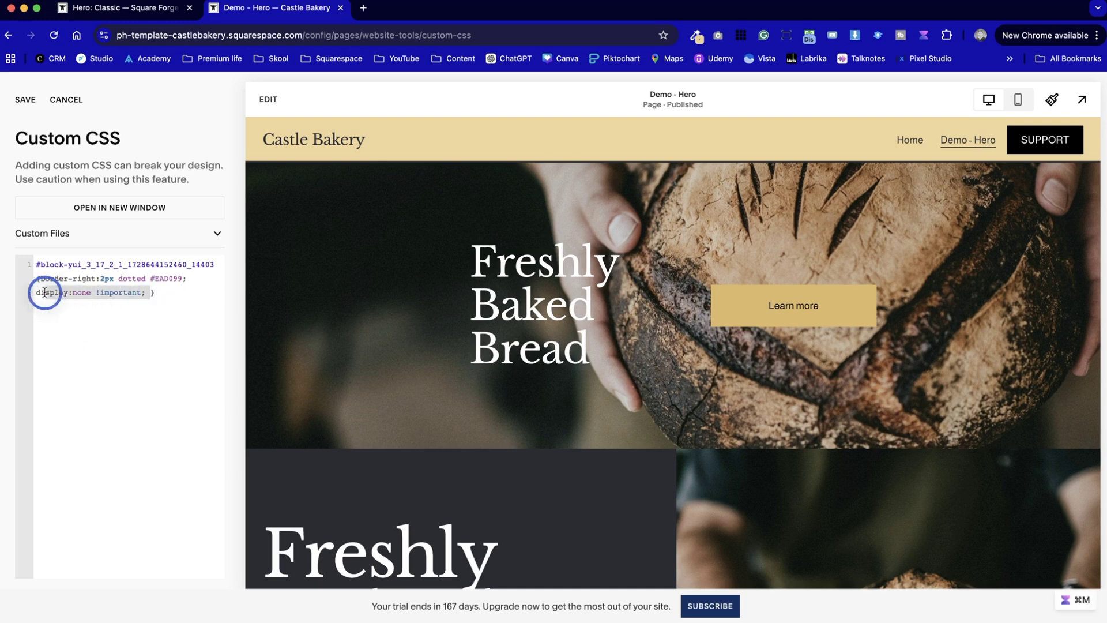
{"action": "key", "text": "BackSpace"}
{"action": "key", "text": "BackSpace"}
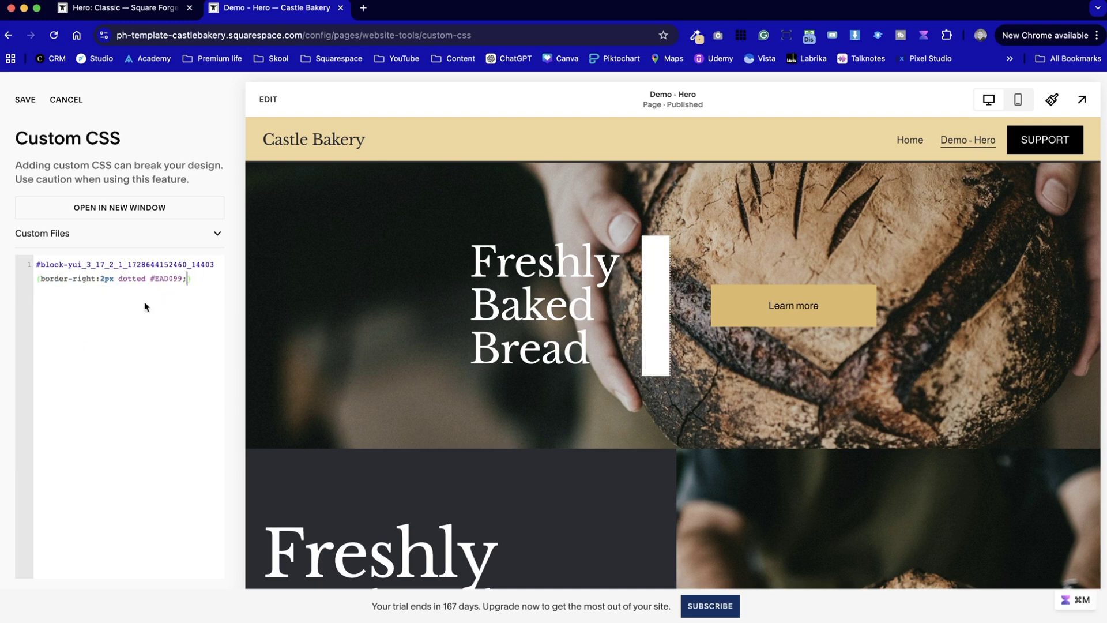
Save the custom CSS and open the page for editing
{"action": "left_click", "coordinate": [23, 102]}
{"action": "left_click", "coordinate": [23, 101]}
{"action": "left_click", "coordinate": [233, 99]}
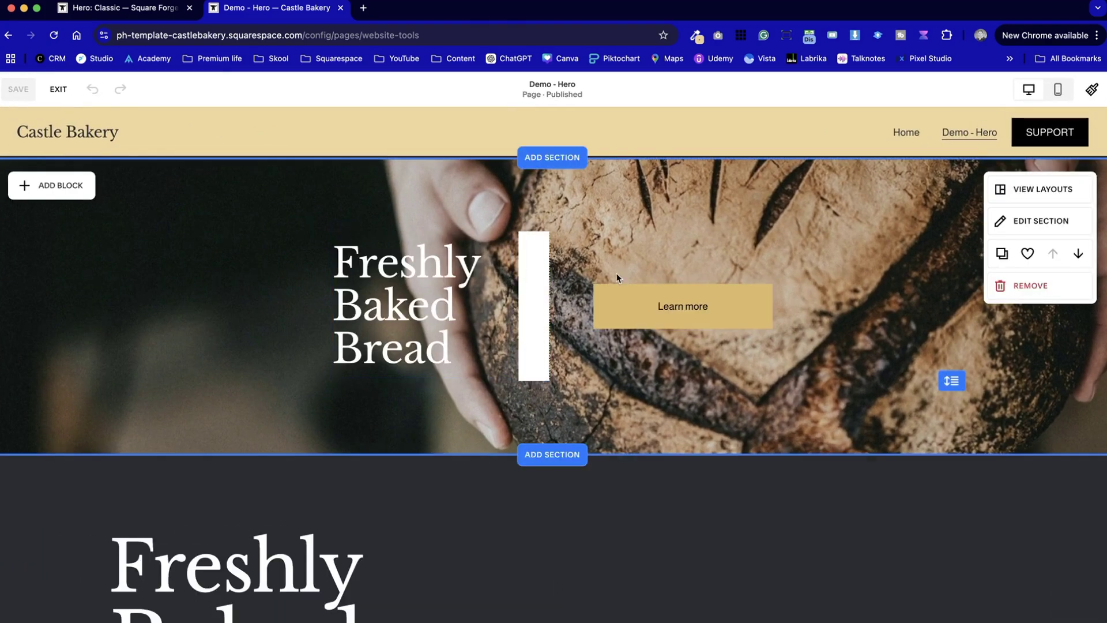
Give the bar shape the darkest palette colour and reduce that colour's opacity to fully transparent
{"action": "double_click", "coordinate": [532, 261]}
{"action": "scroll", "coordinate": [676, 446], "scroll_direction": "down", "scroll_amount": 3}
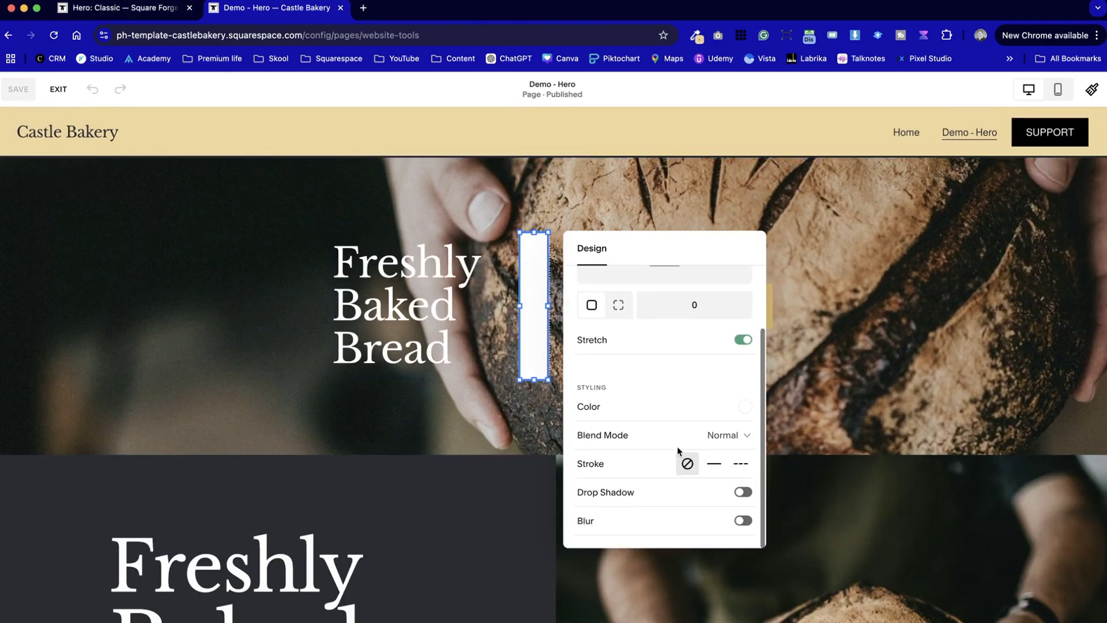
{"action": "left_click", "coordinate": [746, 414]}
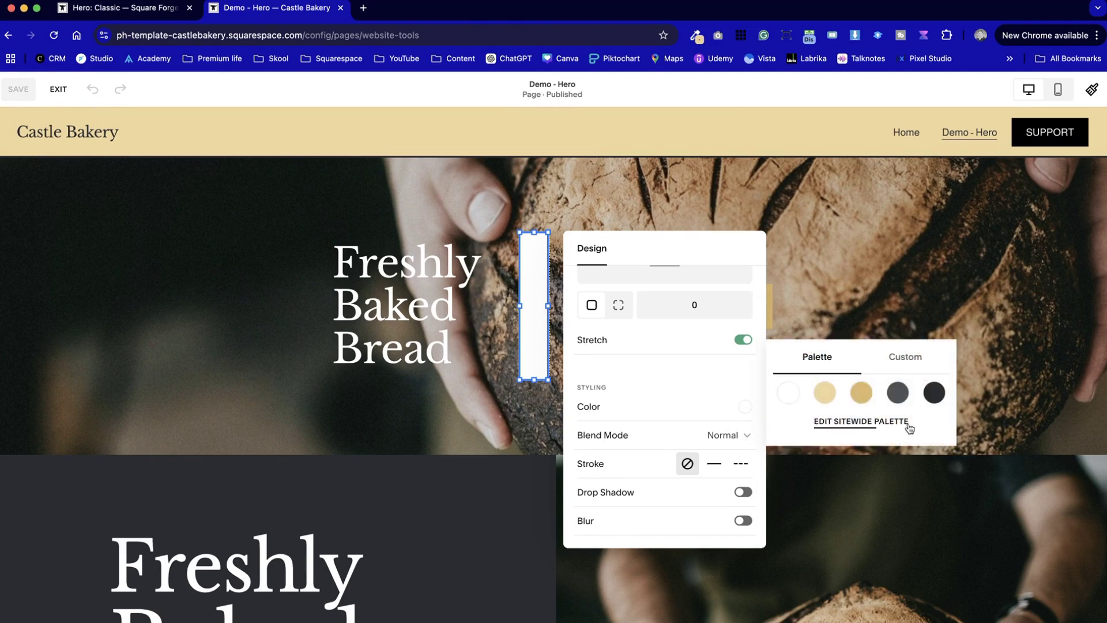
{"action": "left_click", "coordinate": [929, 400]}
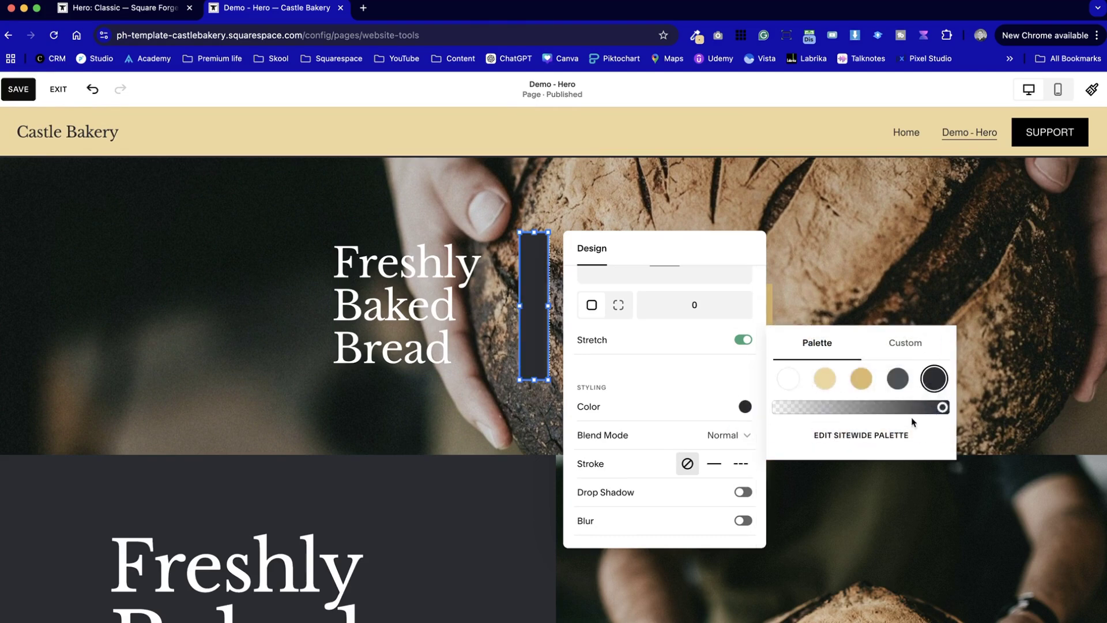
{"action": "left_click_drag", "start_coordinate": [940, 406], "coordinate": [775, 407]}
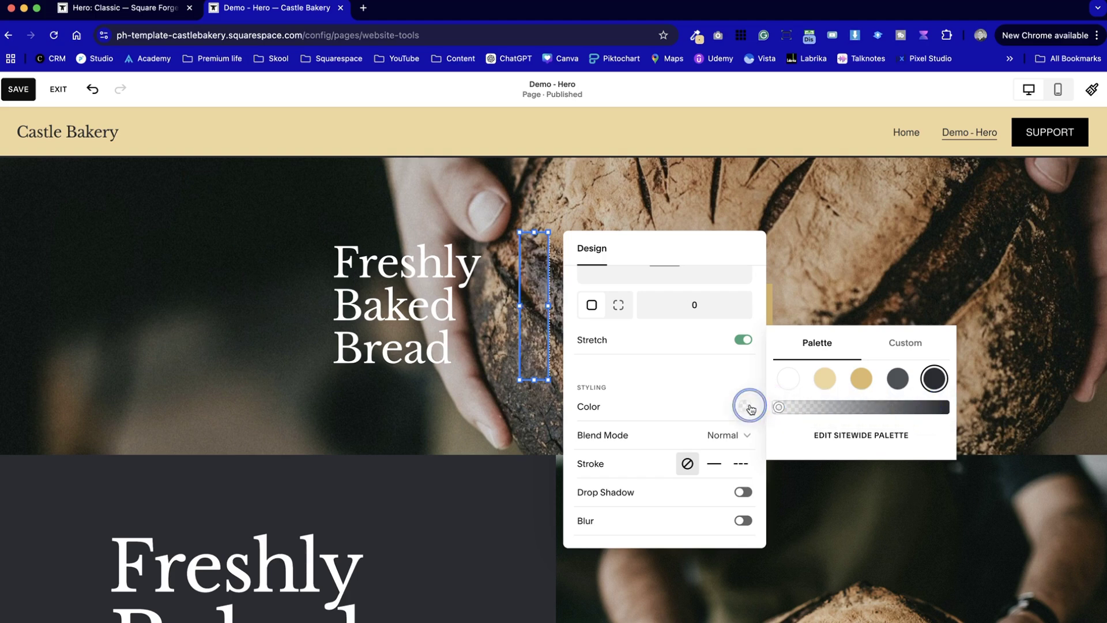
{"action": "left_click", "coordinate": [826, 268]}
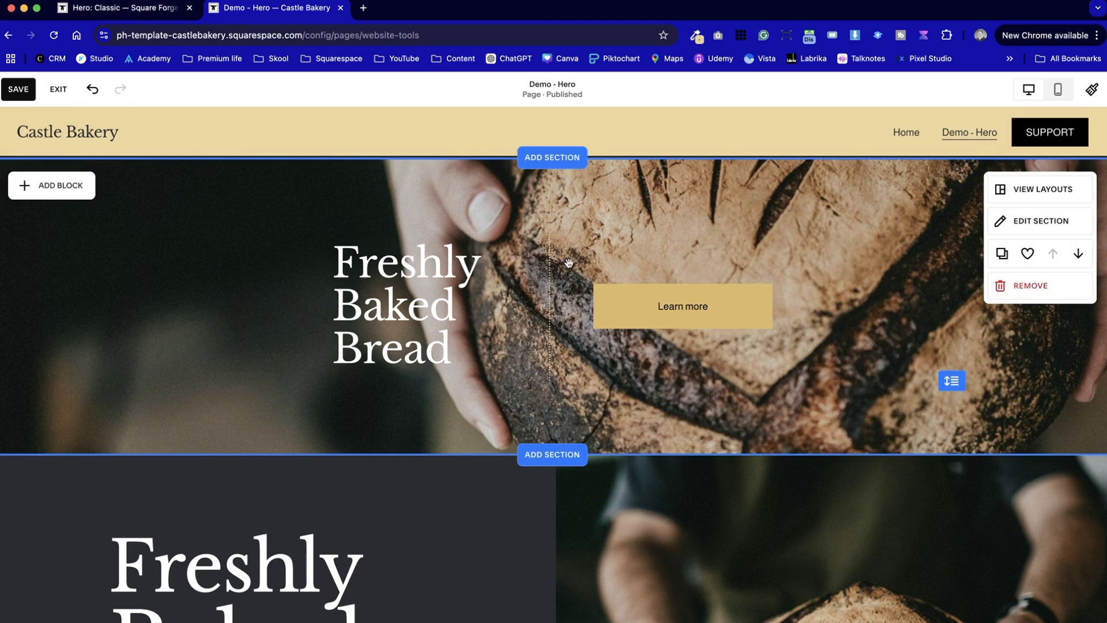
Save the page, exit editing and reopen the Custom CSS editor
{"action": "left_click", "coordinate": [18, 88]}
{"action": "left_click", "coordinate": [59, 90]}
{"action": "left_click", "coordinate": [157, 200]}
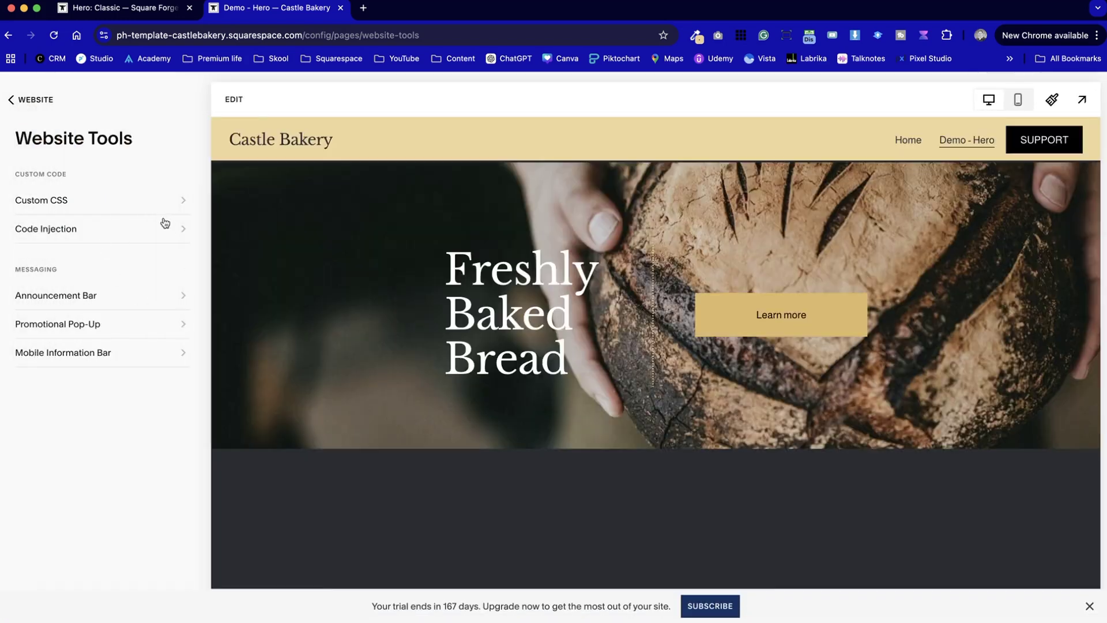
Set the width of the bar's dotted border to 3px
{"action": "left_click", "coordinate": [105, 279]}
{"action": "key", "text": "BackSpace"}
{"action": "type", "text": "3"}
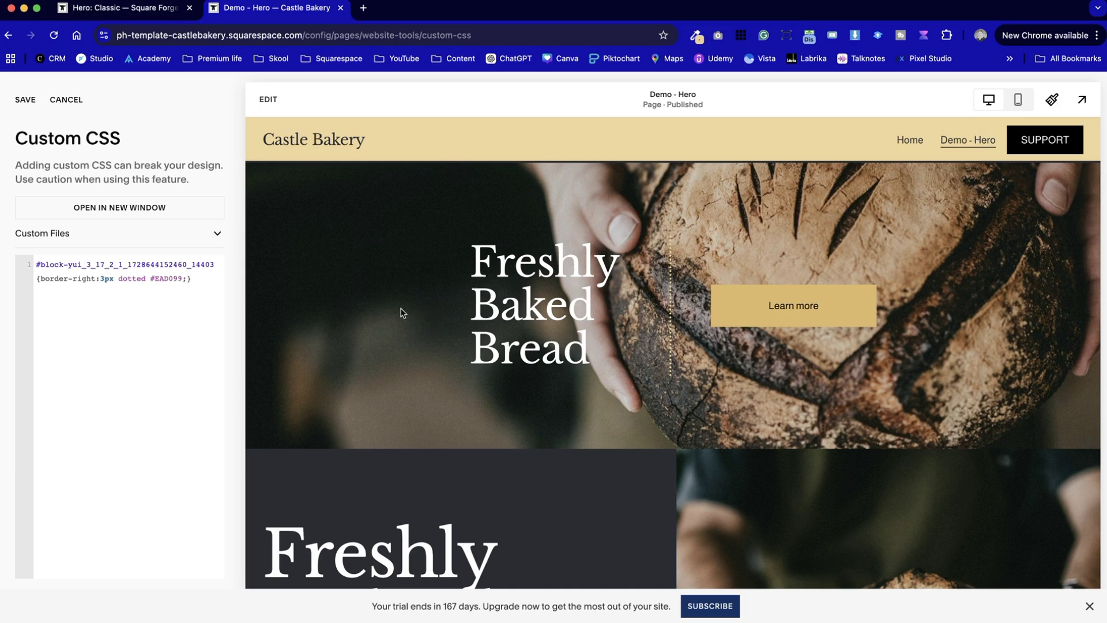
Set the bar's dotted border to colour #fff and width 5px, and save the custom CSS
{"action": "left_click_drag", "start_coordinate": [179, 279], "coordinate": [153, 279]}
{"action": "type", "text": "fff"}
{"action": "left_click", "coordinate": [106, 279]}
{"action": "key", "text": "BackSpace"}
{"action": "type", "text": "4"}
{"action": "key", "text": "BackSpace"}
{"action": "type", "text": "5"}
{"action": "left_click", "coordinate": [24, 100]}
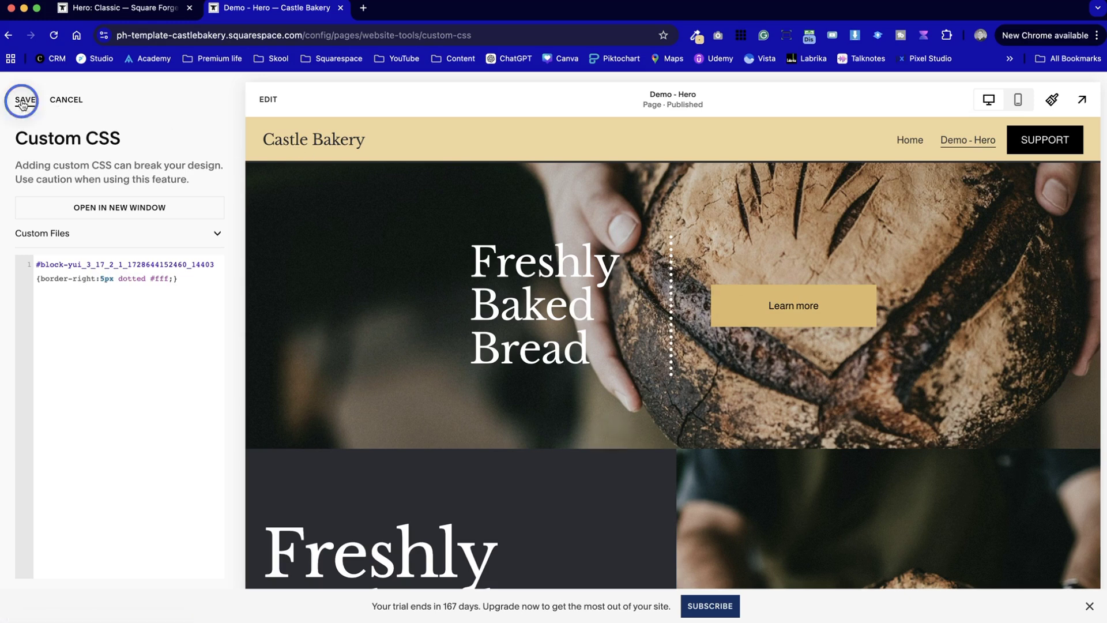
Return to the Pages list and check the dotted divider in the full-page preview and in mobile view
{"action": "left_click", "coordinate": [62, 101]}
{"action": "left_click", "coordinate": [31, 99]}
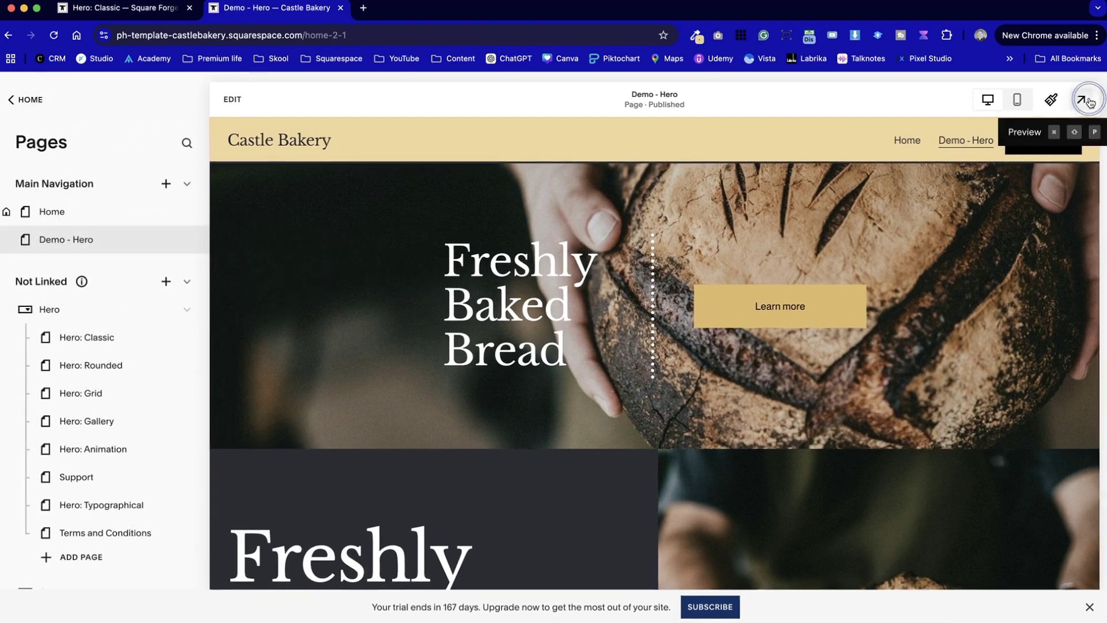
{"action": "left_click", "coordinate": [1082, 100]}
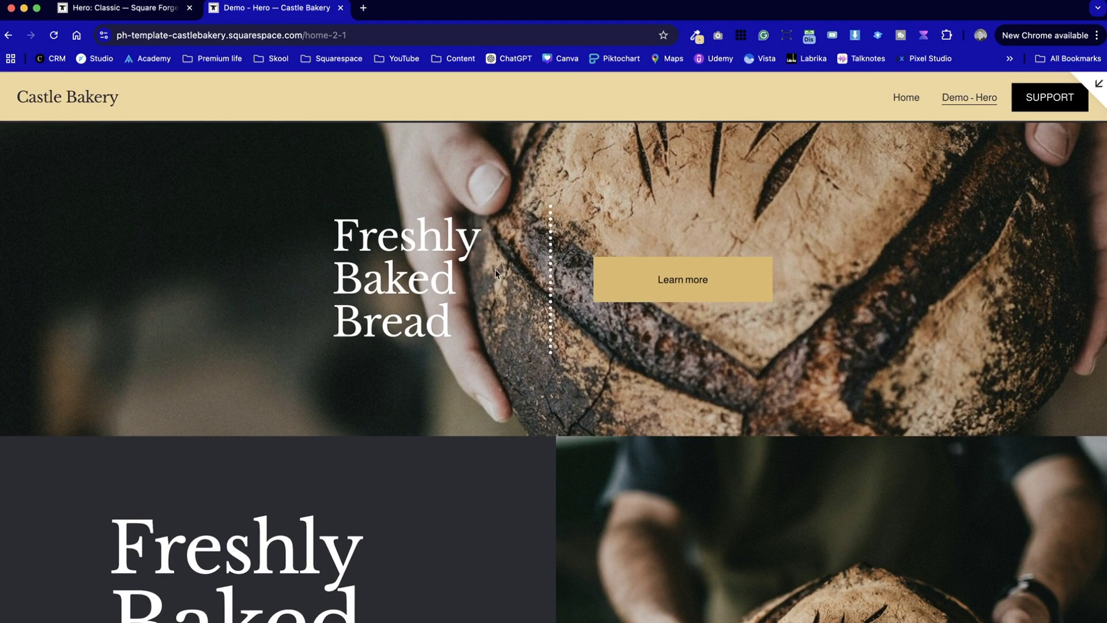
{"action": "left_click", "coordinate": [1098, 84]}
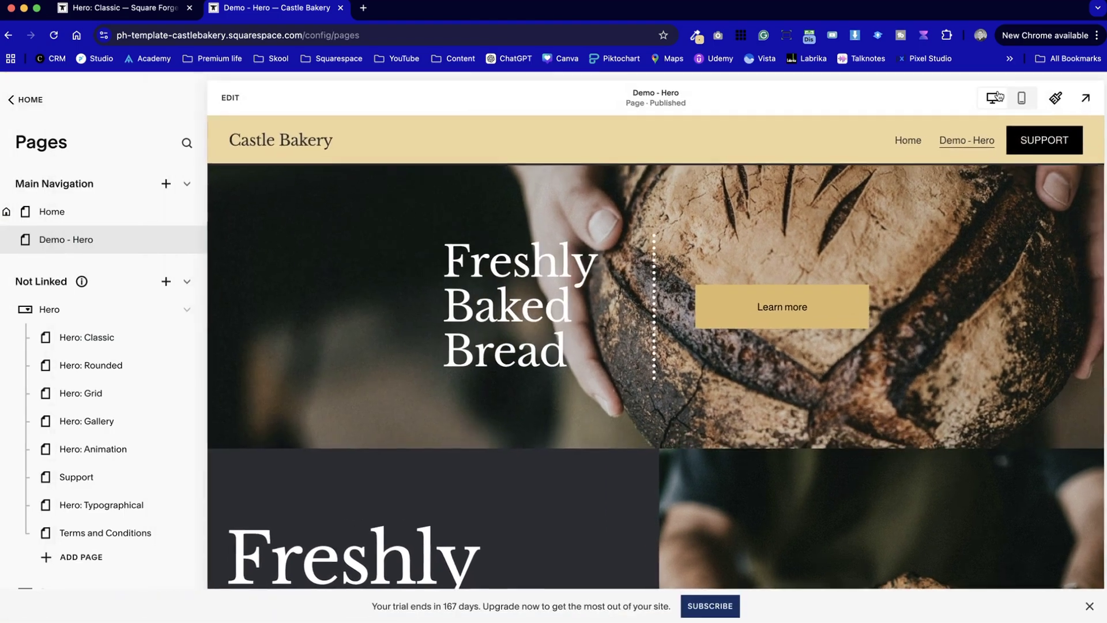
{"action": "left_click", "coordinate": [1018, 99]}
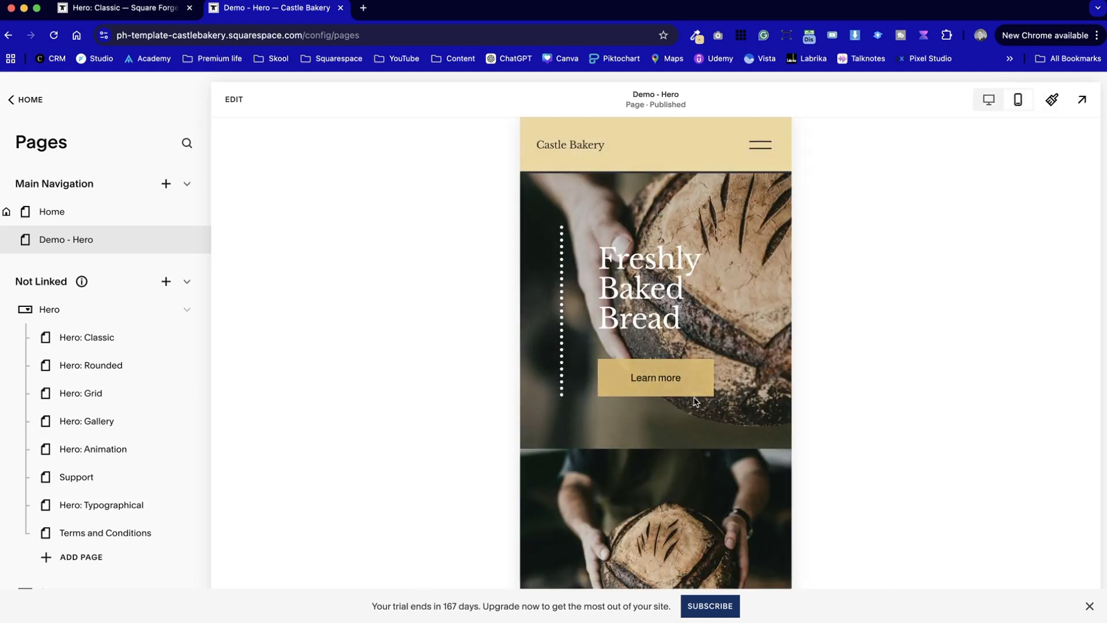
Return the preview to desktop view and compare the page with the next classic hero design on the Square Forge reference page
{"action": "left_click", "coordinate": [988, 100]}
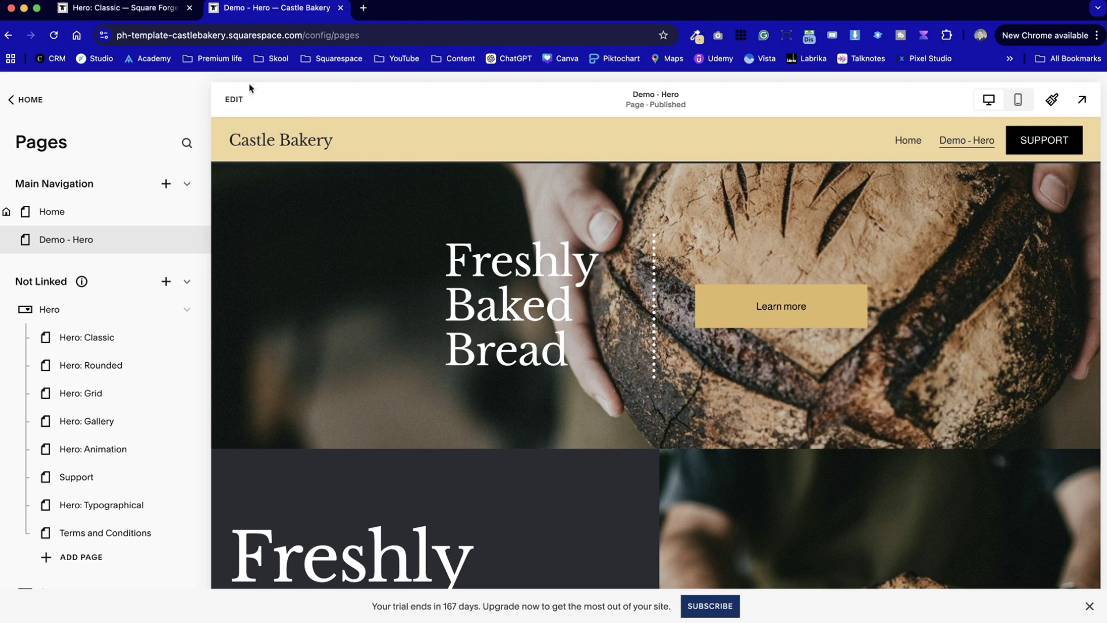
{"action": "key", "text": "ctrl+Tab"}
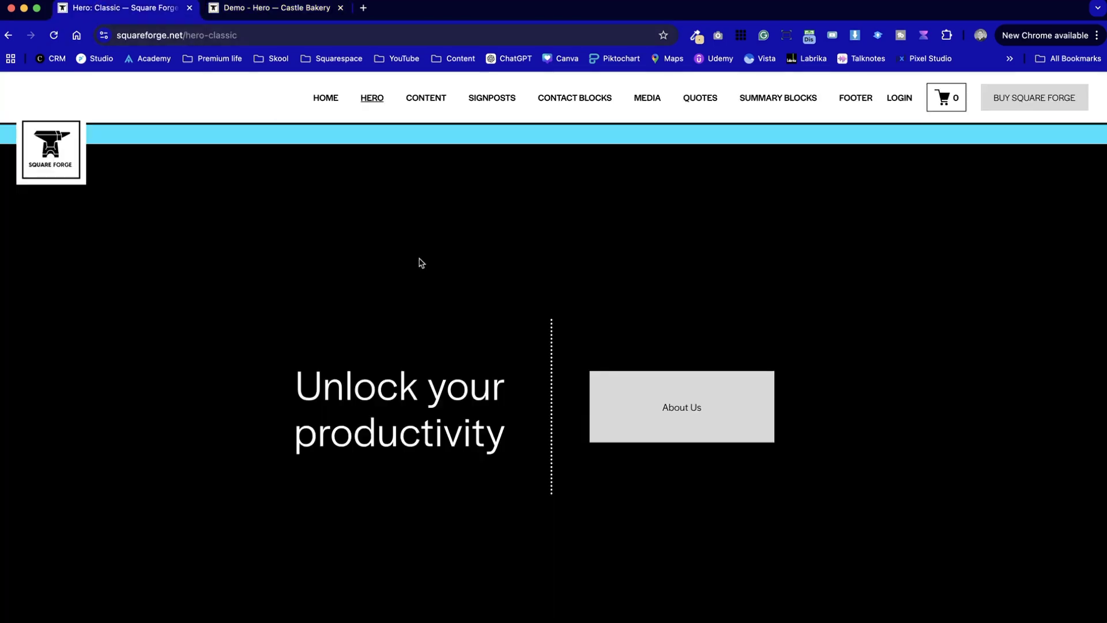
{"action": "scroll", "coordinate": [427, 307], "scroll_direction": "down", "scroll_amount": 10}
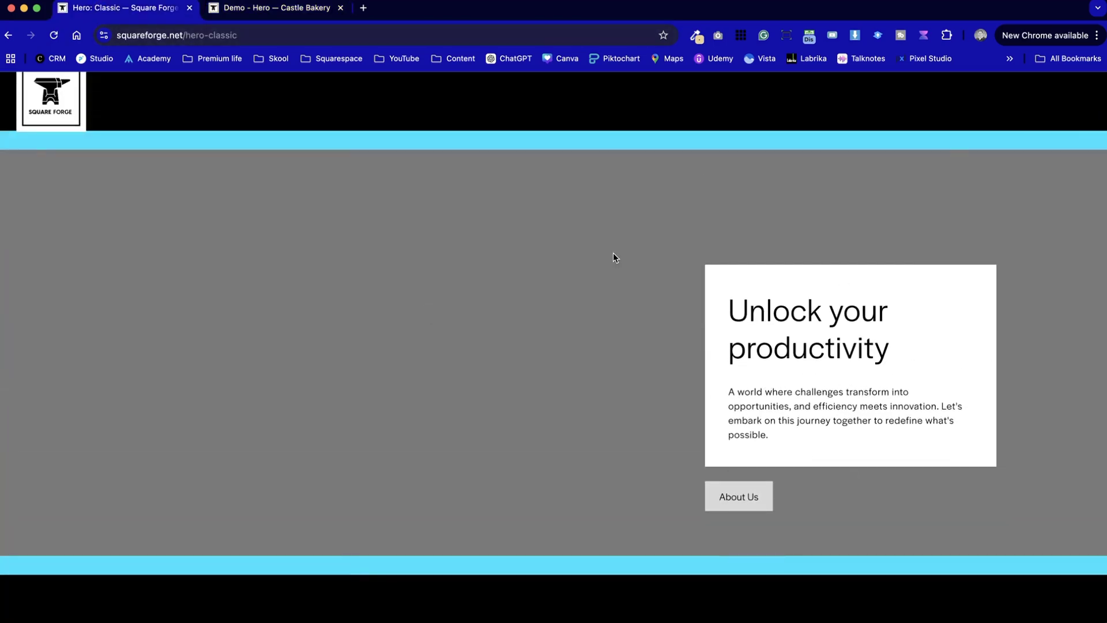
{"action": "key", "text": "ctrl+Tab"}
{"action": "scroll", "coordinate": [662, 441], "scroll_direction": "down", "scroll_amount": 3}
{"action": "scroll", "coordinate": [663, 444], "scroll_direction": "up", "scroll_amount": 3}
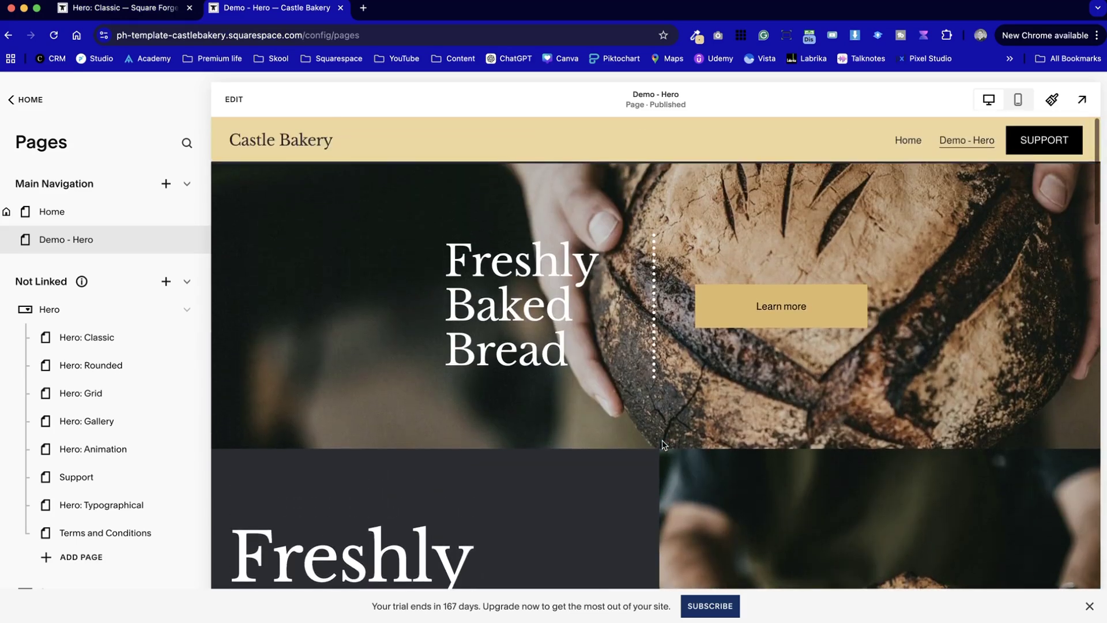
Open the Demo - Hero page for editing and add a blank section directly below the bread hero
{"action": "left_click", "coordinate": [232, 99]}
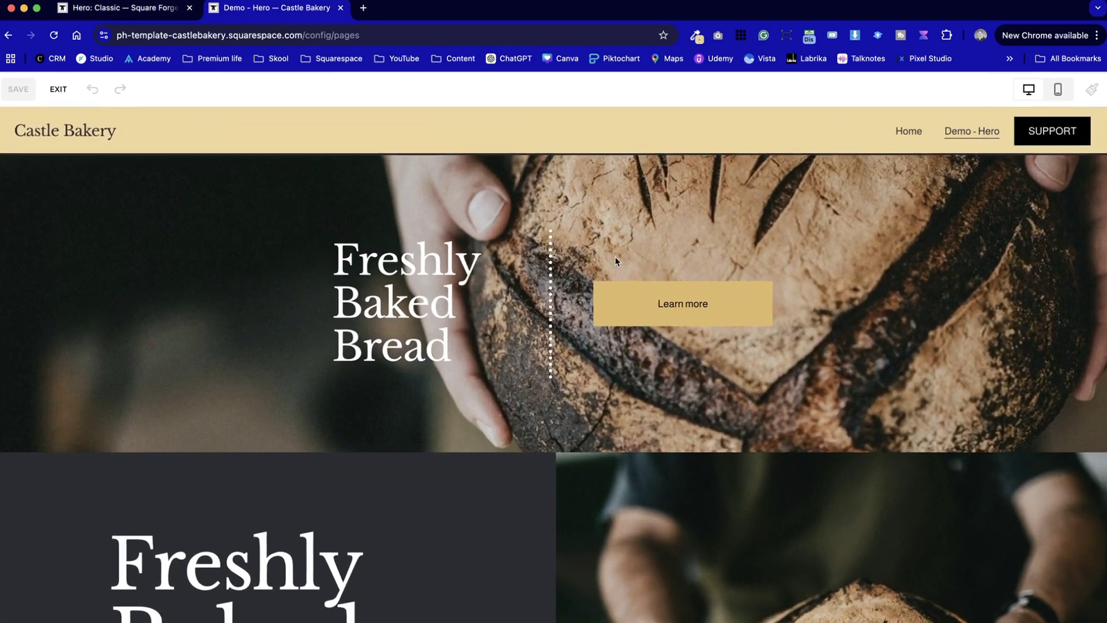
{"action": "left_click", "coordinate": [570, 453]}
{"action": "left_click", "coordinate": [173, 281]}
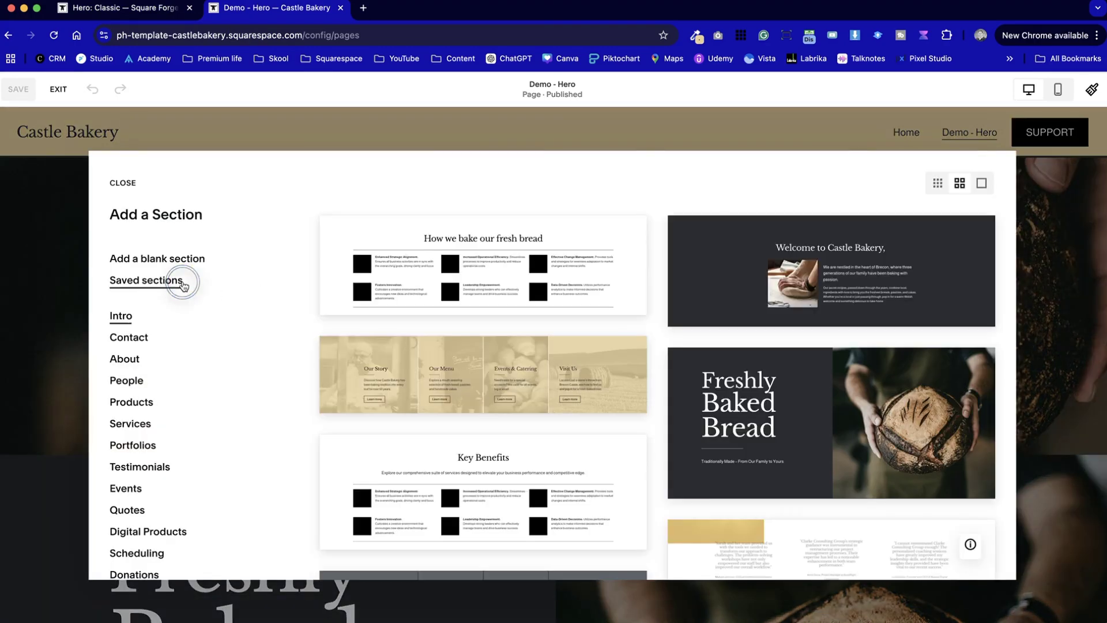
{"action": "left_click", "coordinate": [247, 257]}
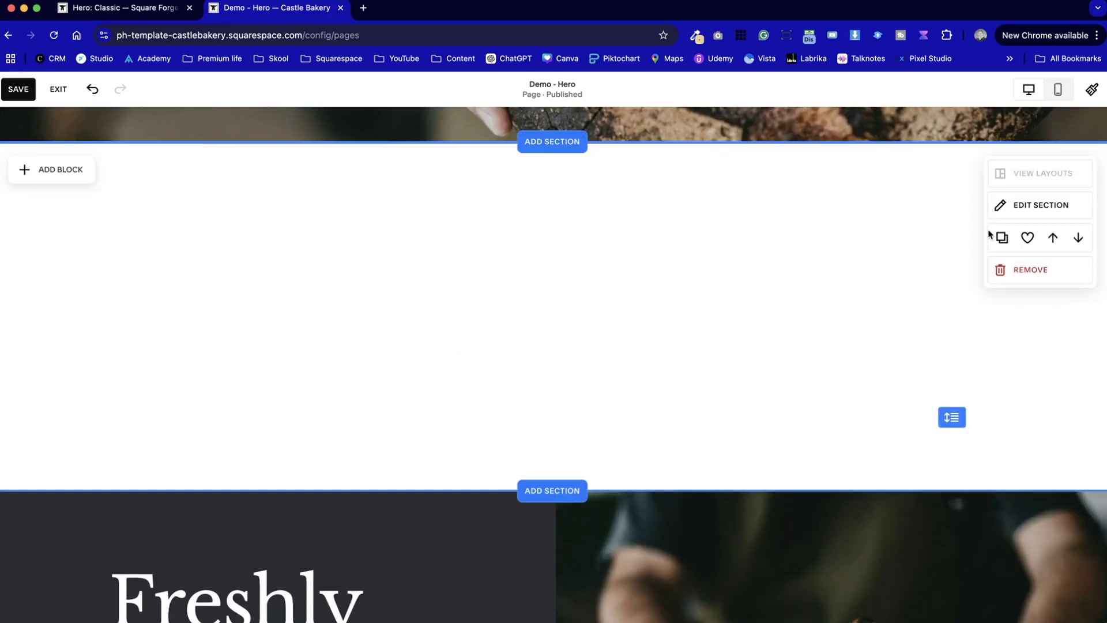
Turn off Fill Screen for the blank section and shrink it to a thin white spacer strip
{"action": "left_click", "coordinate": [1038, 206]}
{"action": "left_click_drag", "start_coordinate": [968, 215], "coordinate": [834, 120]}
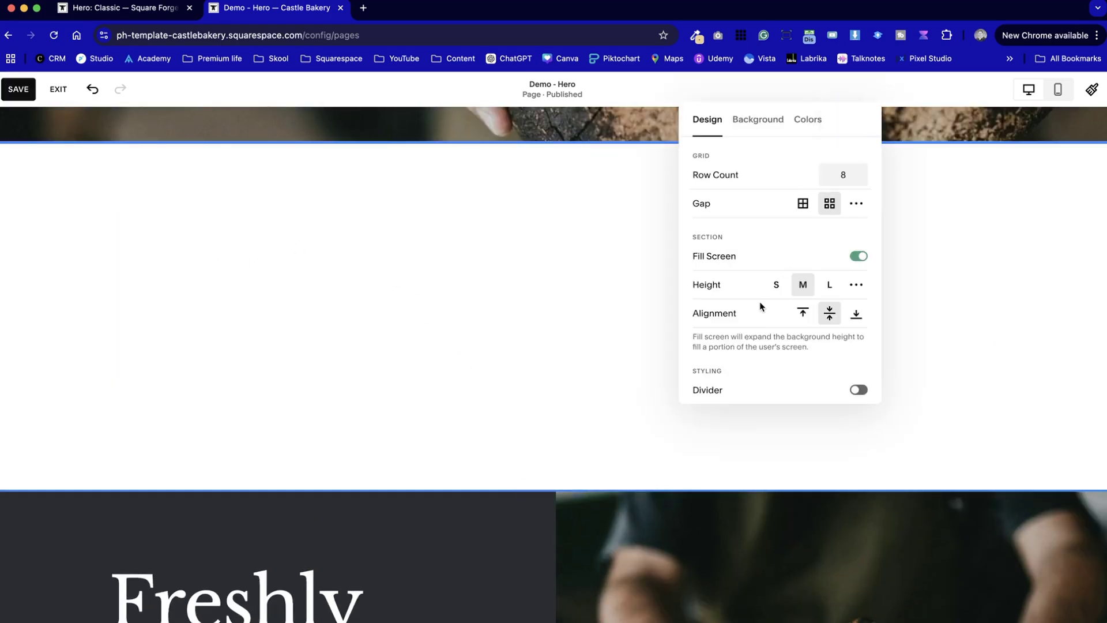
{"action": "left_click", "coordinate": [859, 256]}
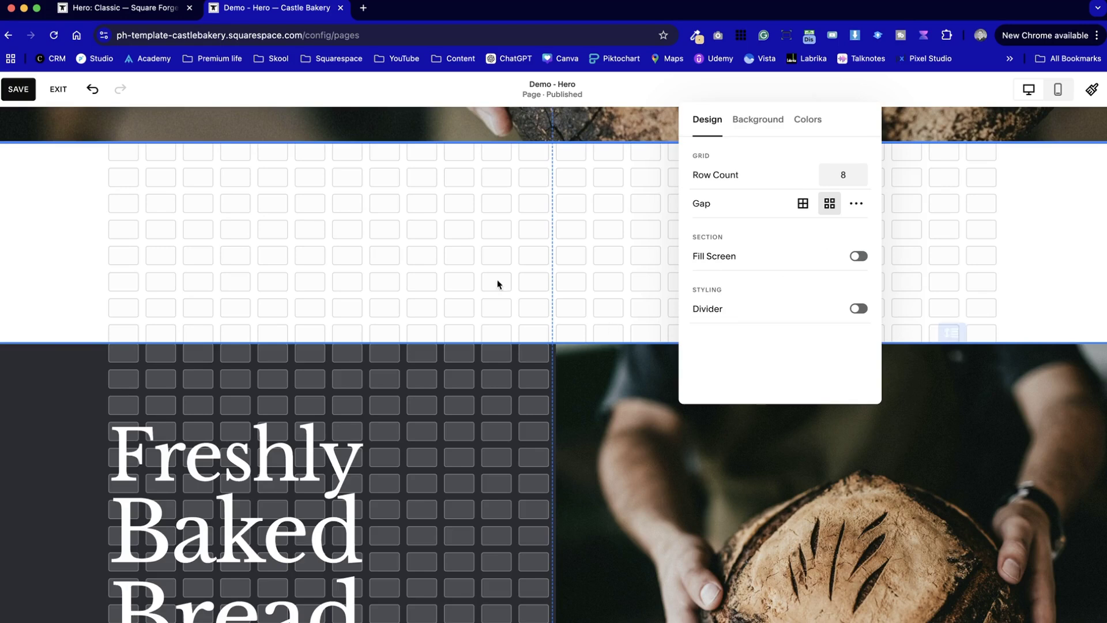
{"action": "left_click", "coordinate": [540, 308]}
{"action": "left_click_drag", "start_coordinate": [950, 331], "coordinate": [923, 202]}
{"action": "scroll", "coordinate": [513, 455], "scroll_direction": "up", "scroll_amount": 2}
{"action": "scroll", "coordinate": [679, 535], "scroll_direction": "down", "scroll_amount": 3}
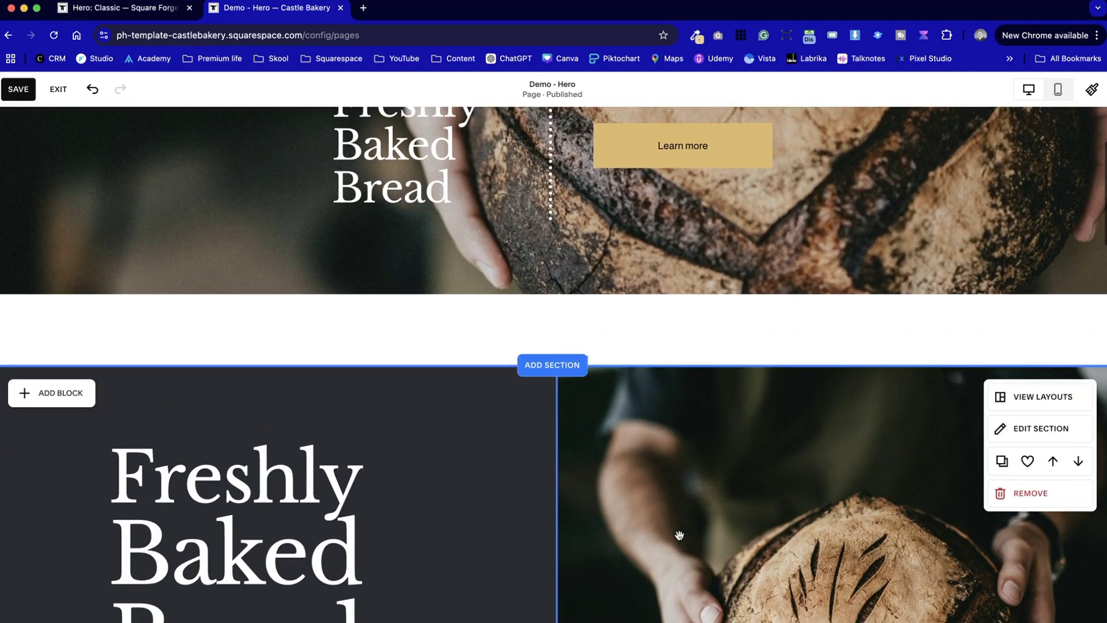
{"action": "left_click", "coordinate": [563, 365]}
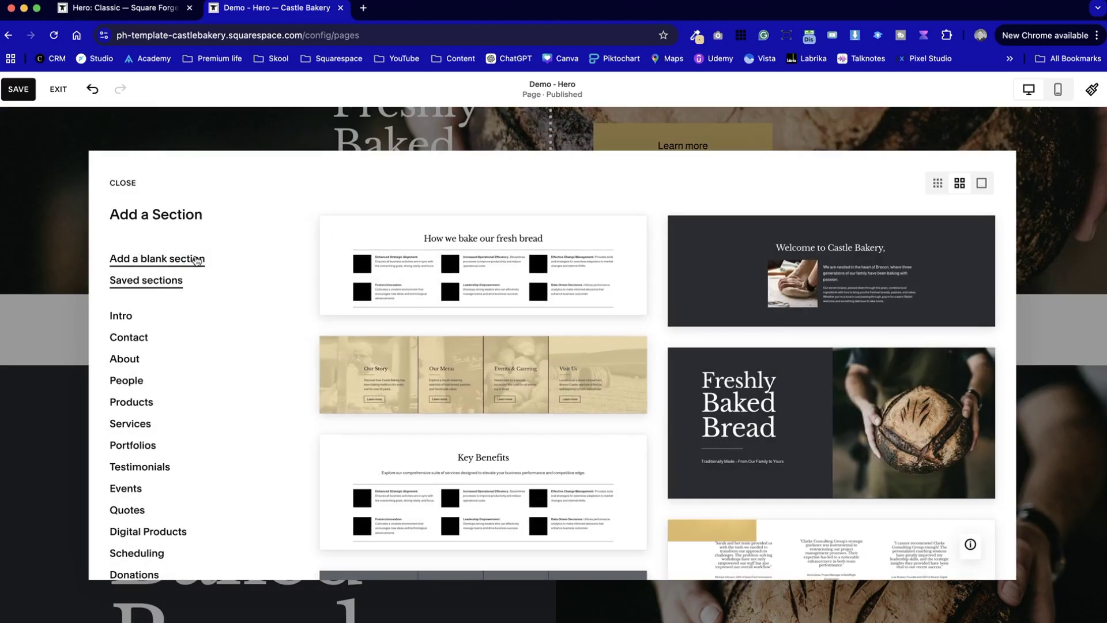
{"action": "left_click", "coordinate": [196, 258]}
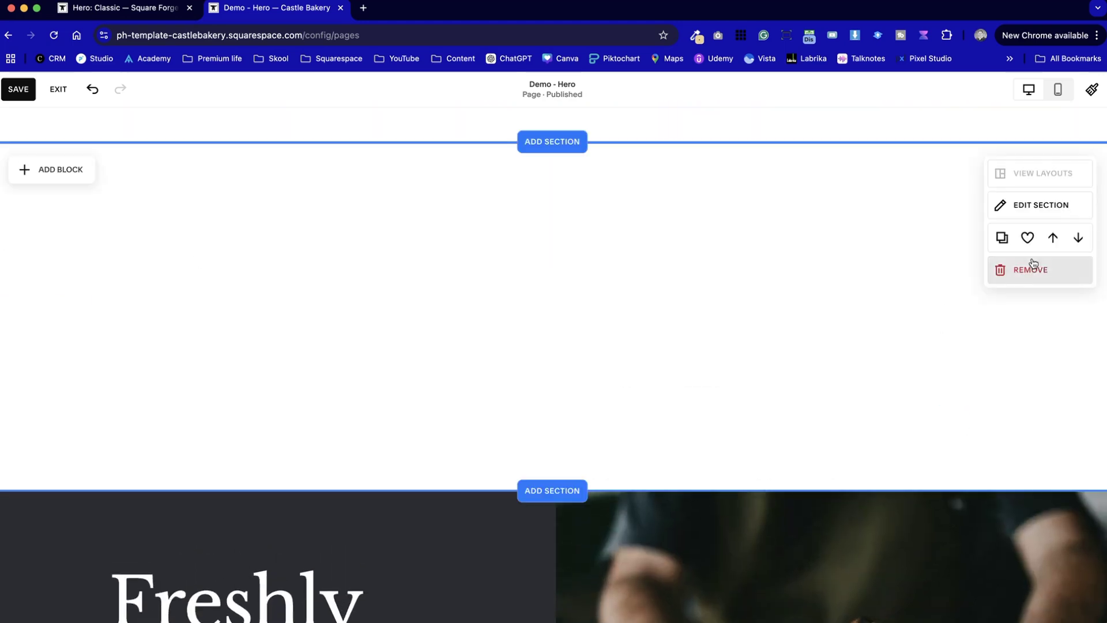
{"action": "left_click", "coordinate": [1032, 267]}
{"action": "left_click", "coordinate": [633, 381]}
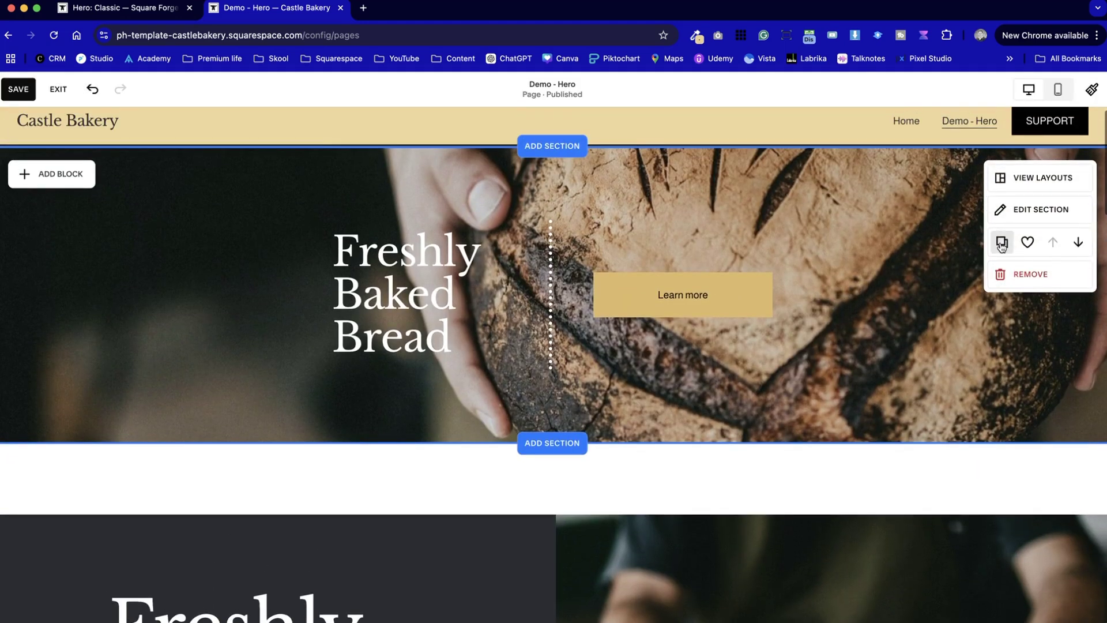
Duplicate the bread hero section and move the copy below the white spacer section
{"action": "left_click", "coordinate": [999, 244]}
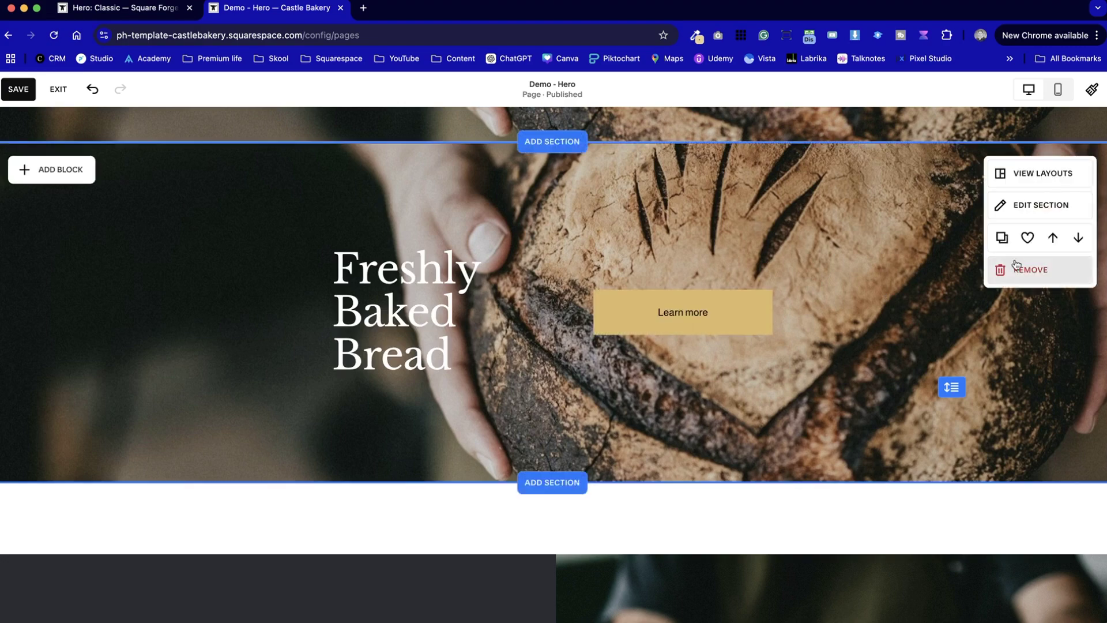
{"action": "left_click", "coordinate": [1078, 237]}
{"action": "scroll", "coordinate": [816, 287], "scroll_direction": "down", "scroll_amount": 5}
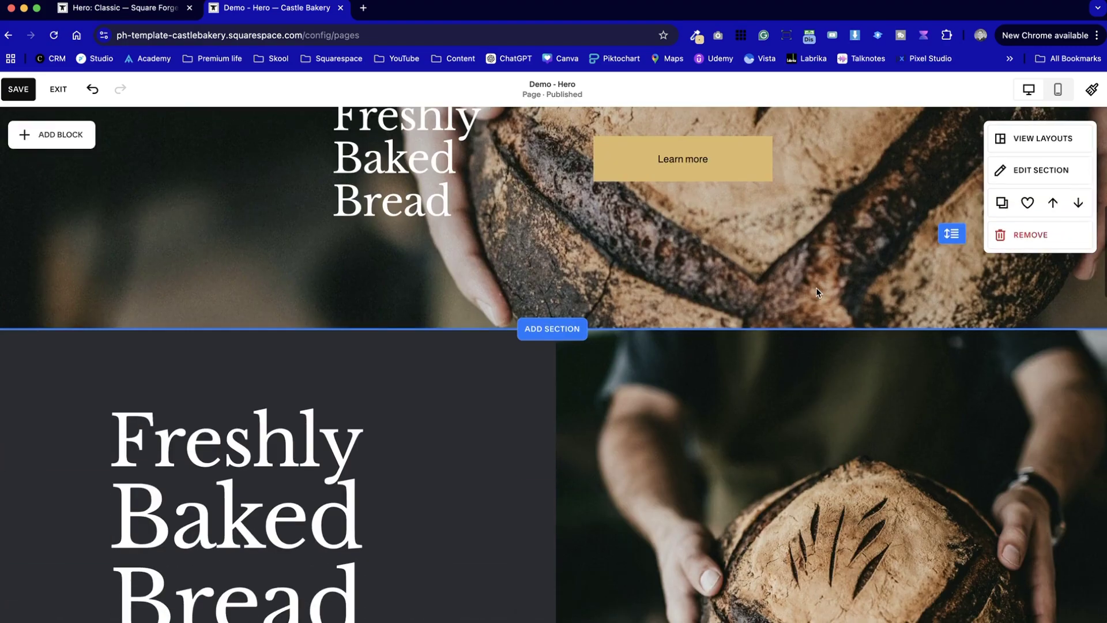
Duplicate the white spacer section and move the copy below the duplicated hero
{"action": "left_click", "coordinate": [552, 329]}
{"action": "left_click", "coordinate": [351, 252]}
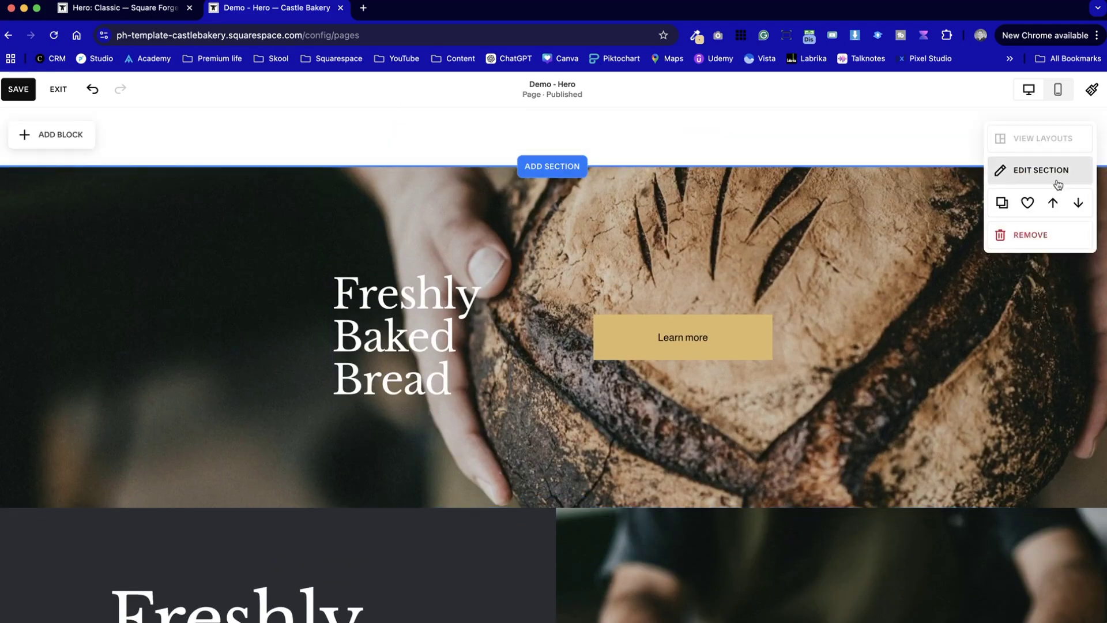
{"action": "left_click", "coordinate": [1002, 202]}
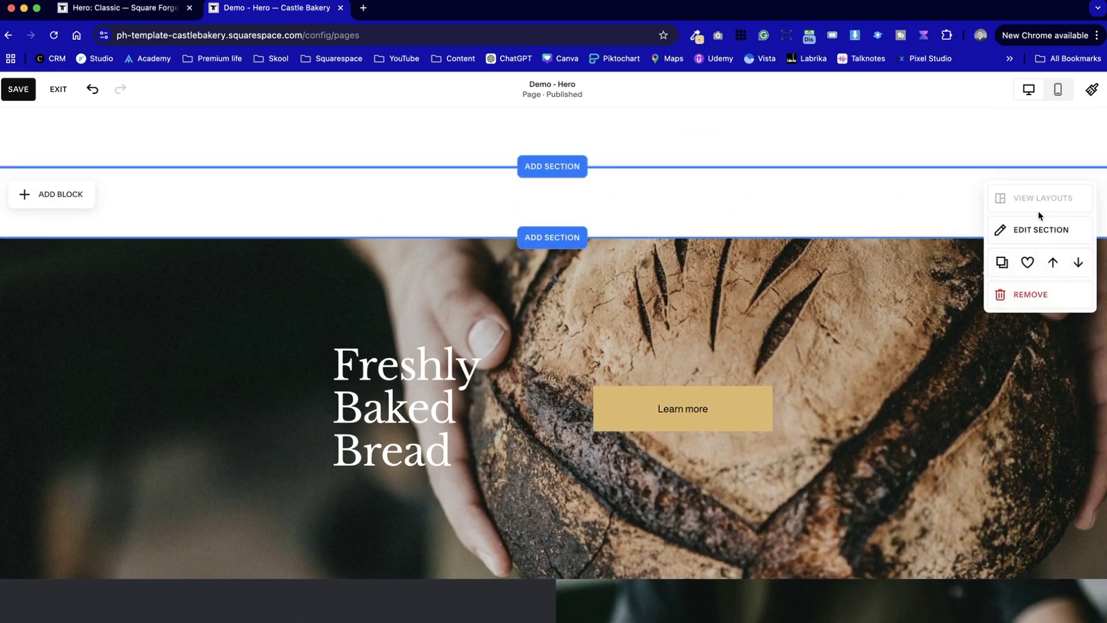
{"action": "left_click", "coordinate": [1078, 263]}
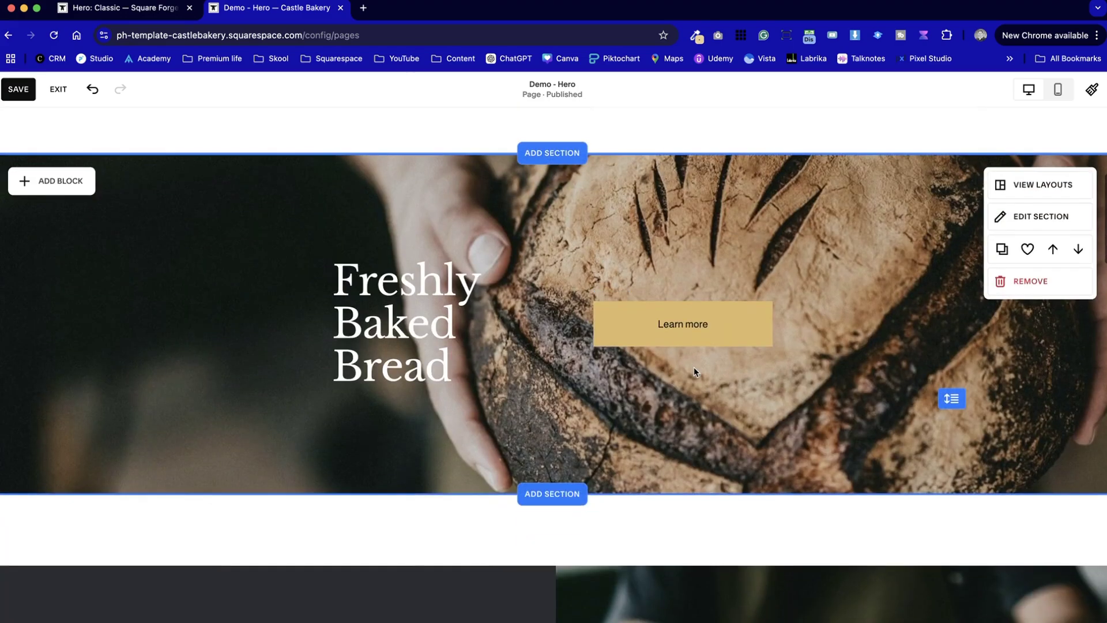
Delete the divider bar block from the duplicated hero and move its Learn more button down and to the right
{"action": "left_click", "coordinate": [535, 321]}
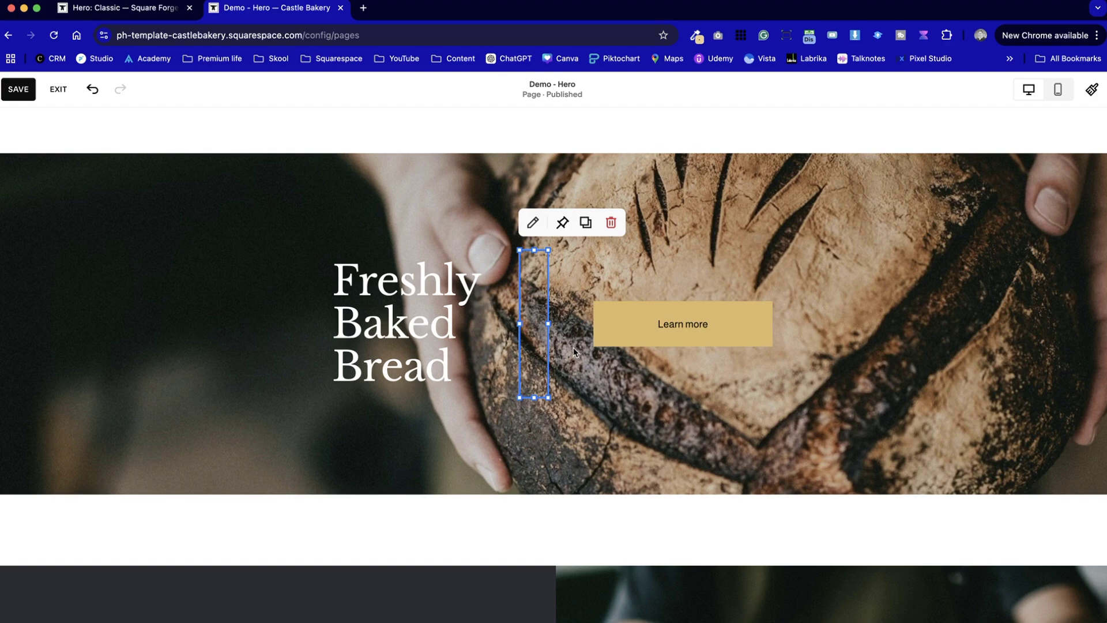
{"action": "scroll", "coordinate": [573, 347], "scroll_direction": "up", "scroll_amount": 5}
{"action": "scroll", "coordinate": [569, 442], "scroll_direction": "down", "scroll_amount": 5}
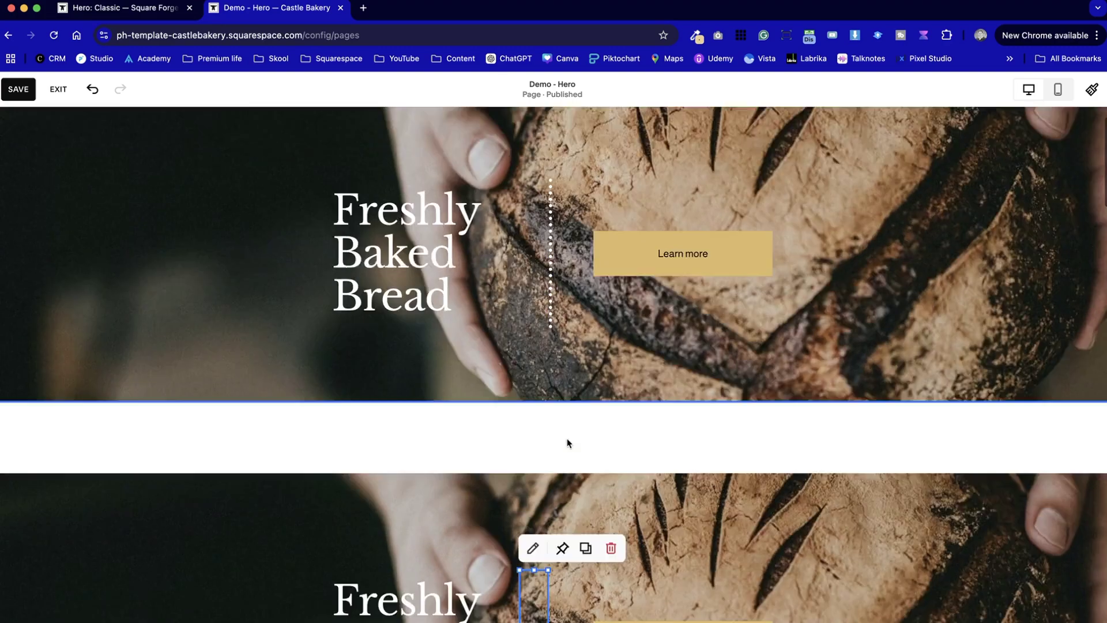
{"action": "scroll", "coordinate": [570, 455], "scroll_direction": "down", "scroll_amount": 1}
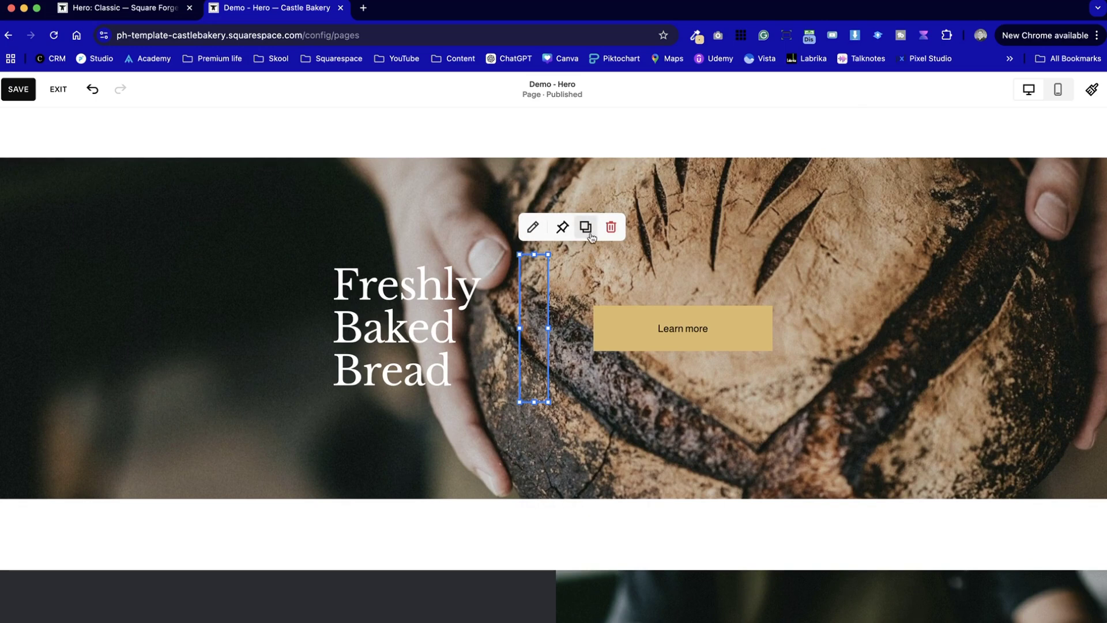
{"action": "left_click", "coordinate": [617, 226]}
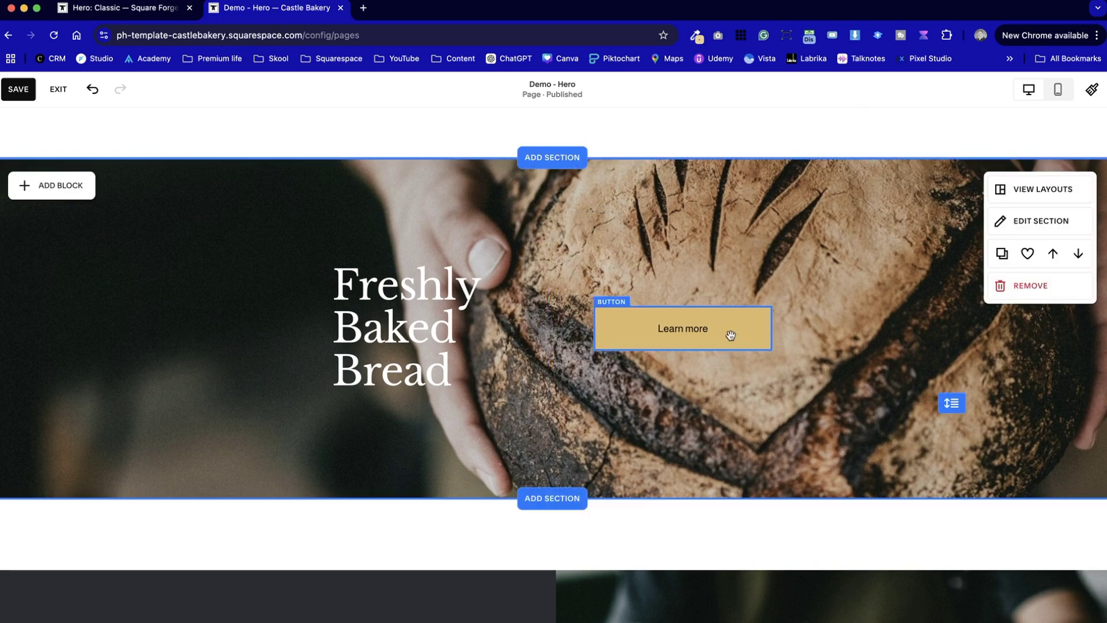
{"action": "left_click_drag", "start_coordinate": [698, 348], "coordinate": [803, 465]}
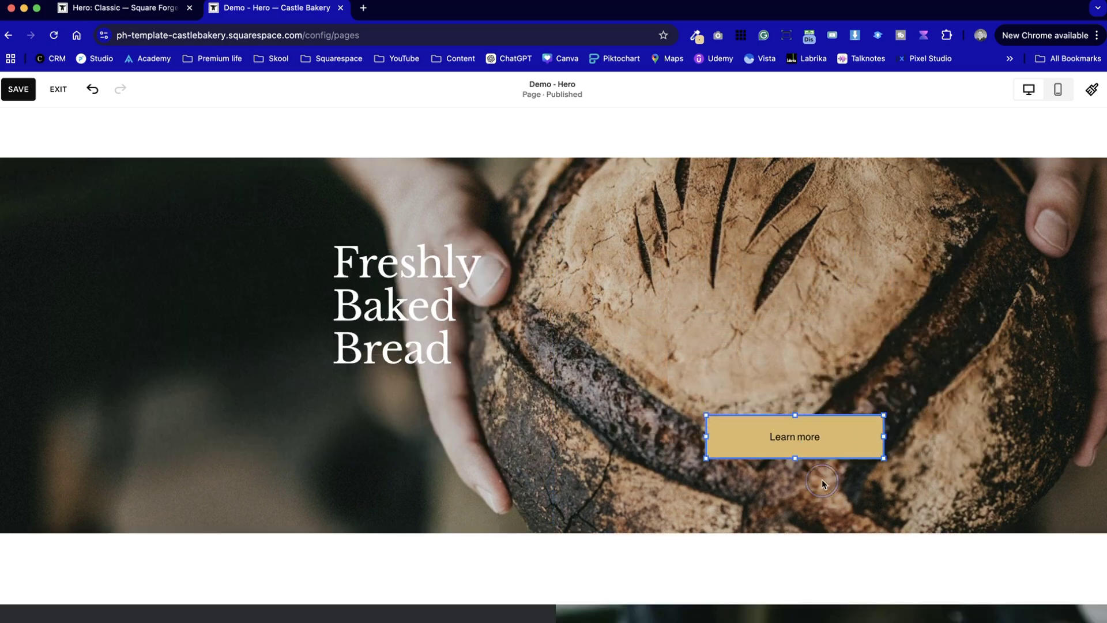
{"action": "left_click", "coordinate": [630, 396]}
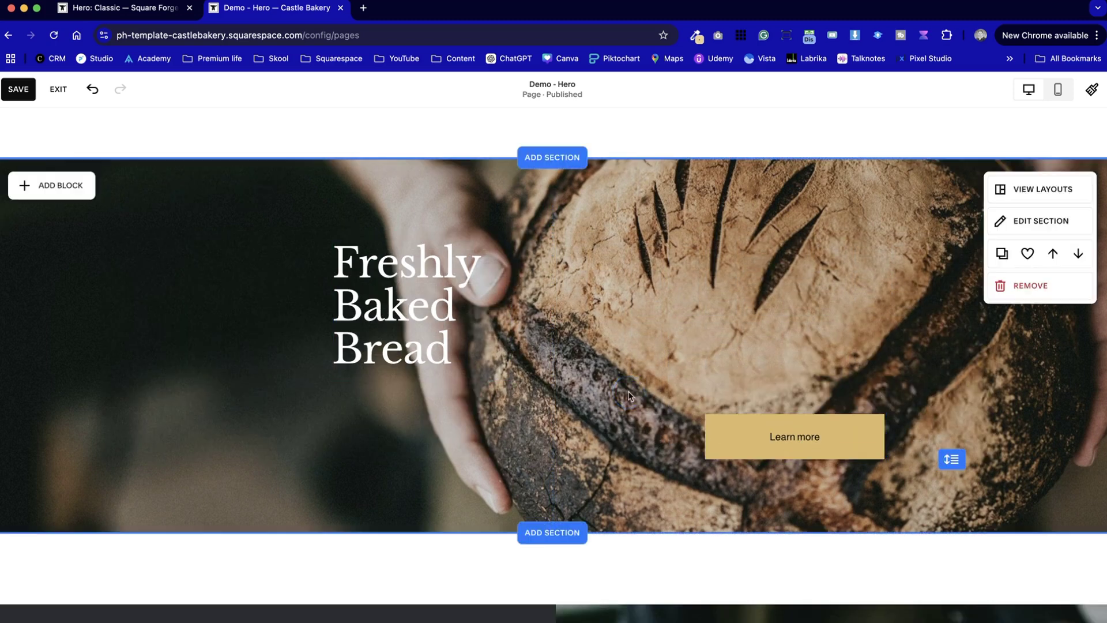
Flip the duplicated hero's background image horizontally with Flip X in the image editor's crop options and save the edit permanently
{"action": "left_click", "coordinate": [1033, 223]}
{"action": "left_click", "coordinate": [981, 228]}
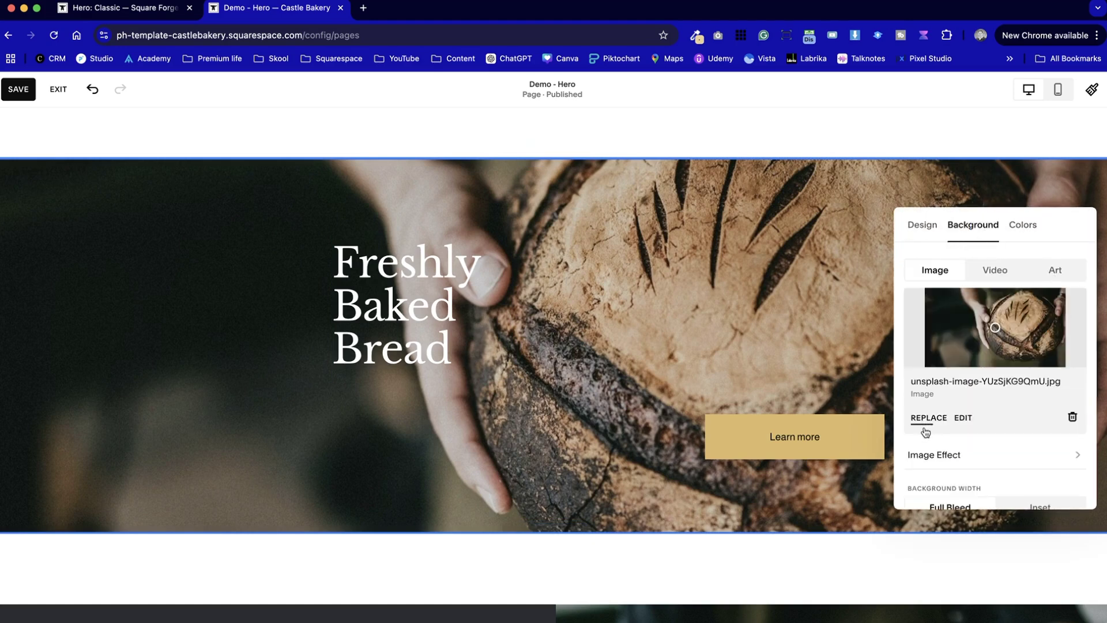
{"action": "left_click", "coordinate": [961, 419]}
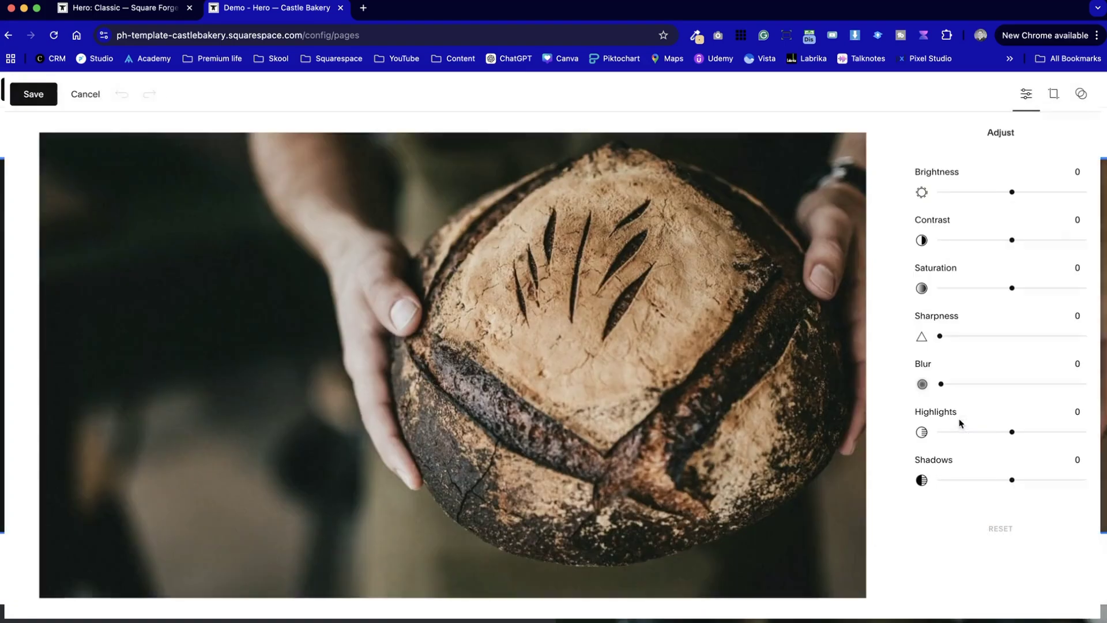
{"action": "left_click", "coordinate": [1065, 91]}
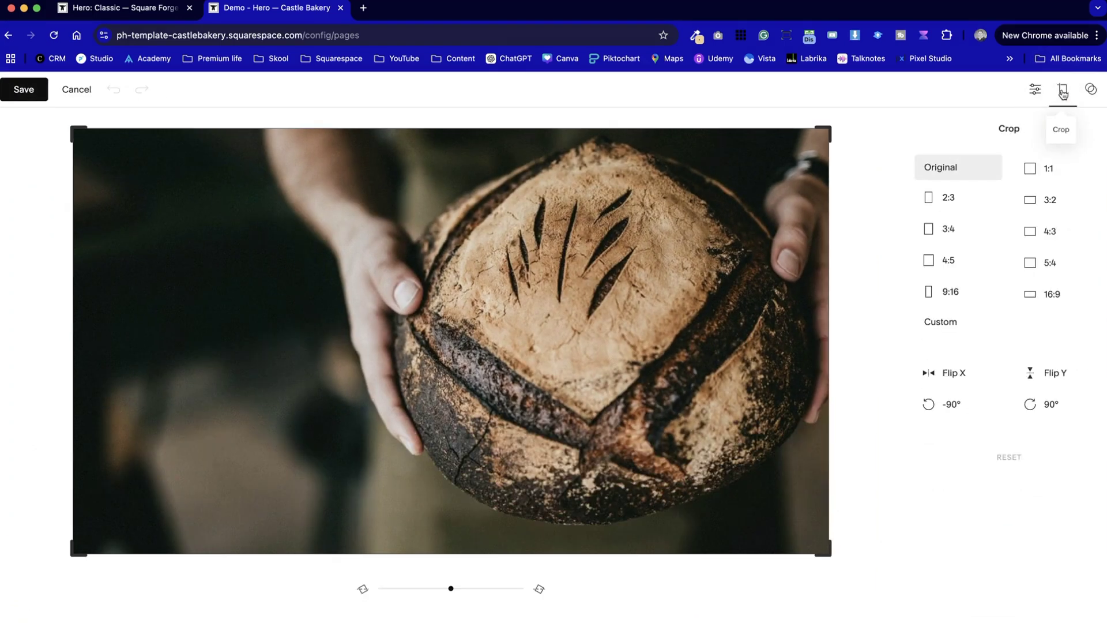
{"action": "left_click", "coordinate": [1049, 376]}
{"action": "left_click", "coordinate": [1049, 376]}
{"action": "left_click", "coordinate": [980, 373]}
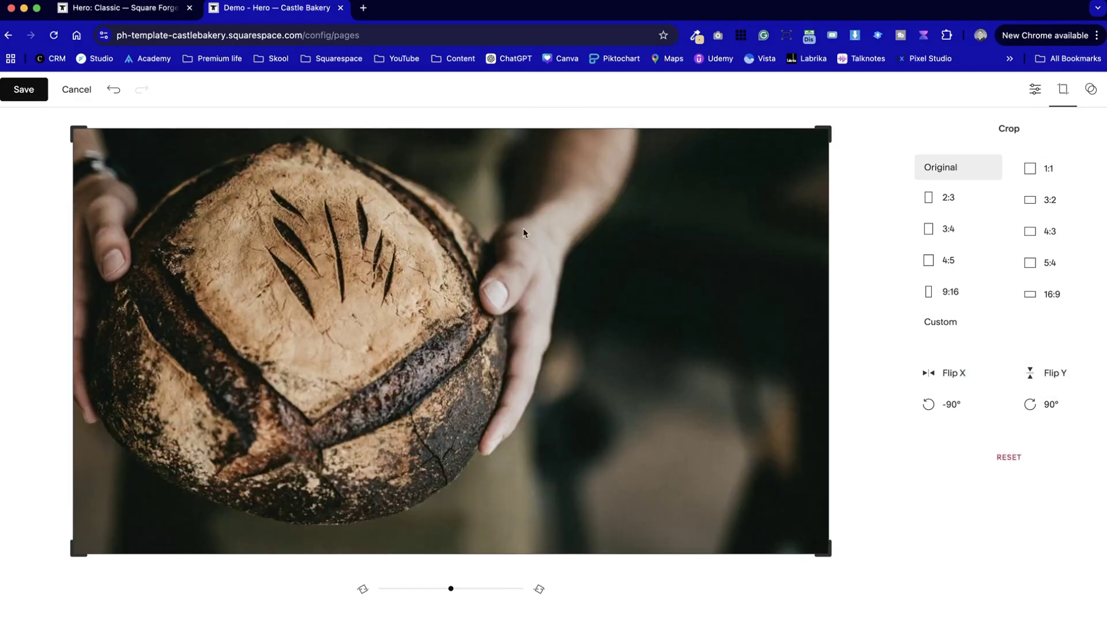
{"action": "left_click", "coordinate": [23, 90]}
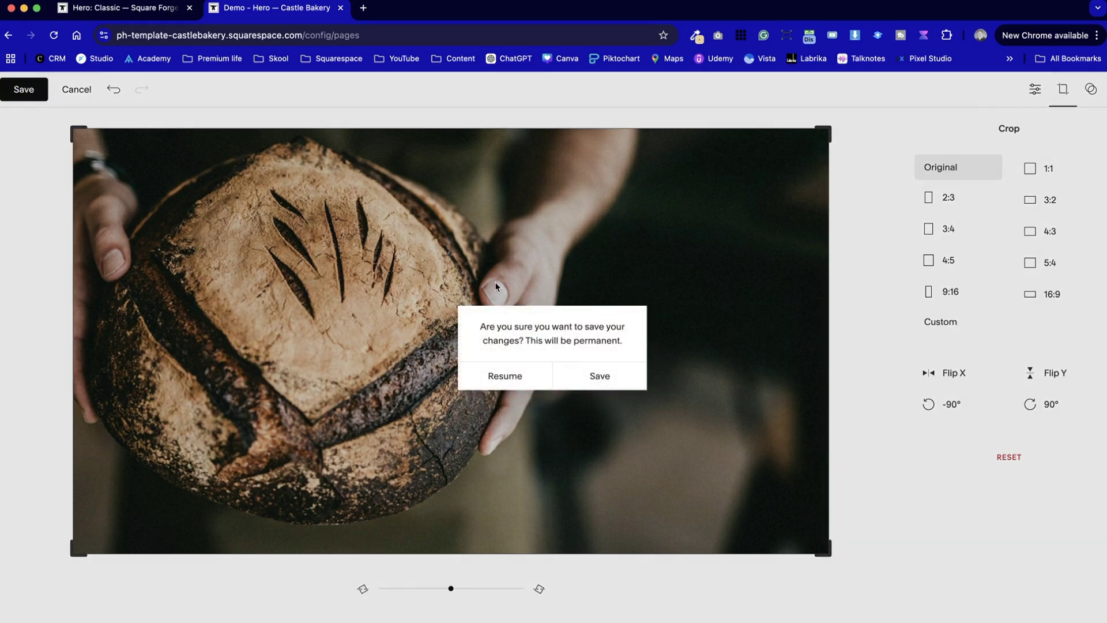
{"action": "left_click", "coordinate": [599, 378]}
Check the boxed hero layout on the Square Forge reference page and look through the sections further down the bakery page
{"action": "key", "text": "ctrl+shift+Tab"}
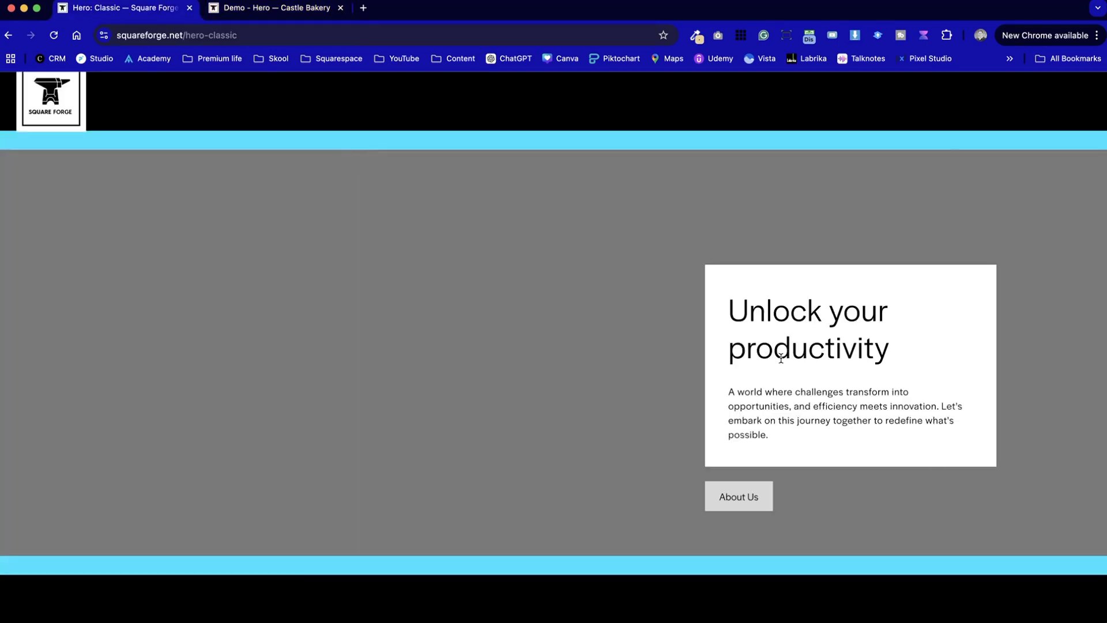
{"action": "key", "text": "ctrl+Tab"}
{"action": "scroll", "coordinate": [539, 319], "scroll_direction": "down", "scroll_amount": 7}
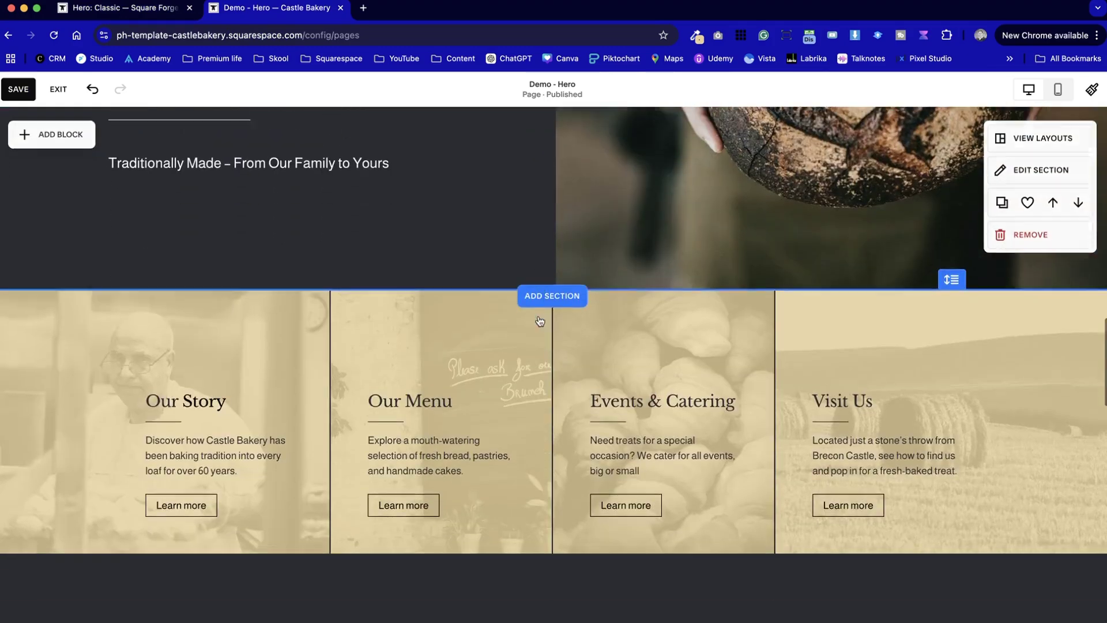
{"action": "scroll", "coordinate": [541, 321], "scroll_direction": "down", "scroll_amount": 2}
{"action": "left_click", "coordinate": [576, 380]}
{"action": "left_click", "coordinate": [576, 383]}
{"action": "triple_click", "coordinate": [531, 366]}
{"action": "scroll", "coordinate": [577, 369], "scroll_direction": "up", "scroll_amount": 10}
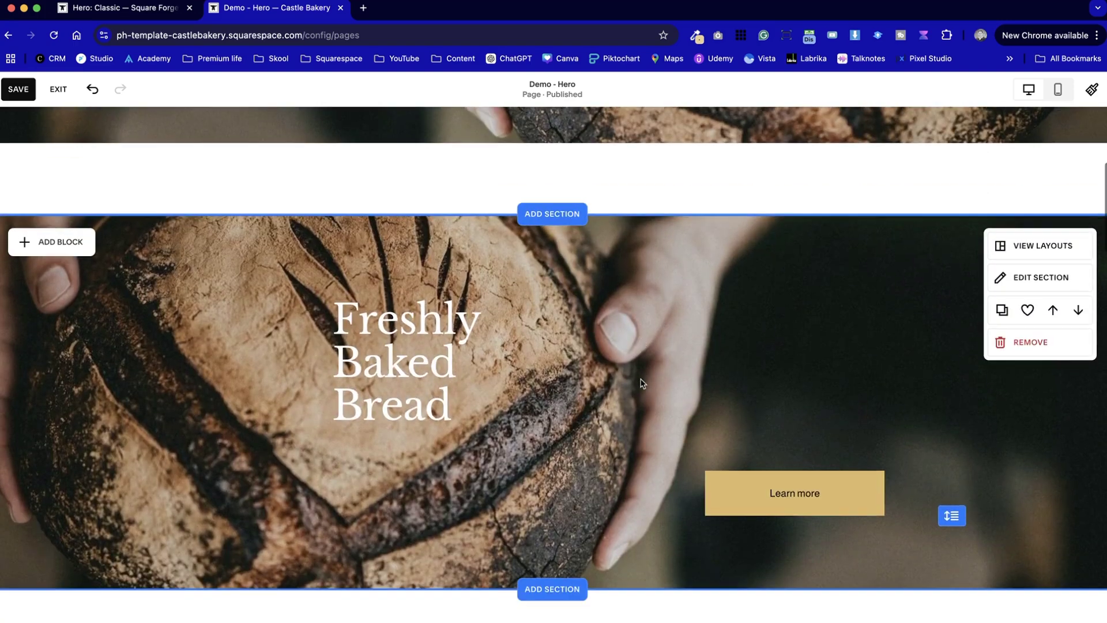
Move the Freshly Baked Bread heading in the duplicated hero to directly above the Learn more button, aligned with it
{"action": "left_click", "coordinate": [416, 369]}
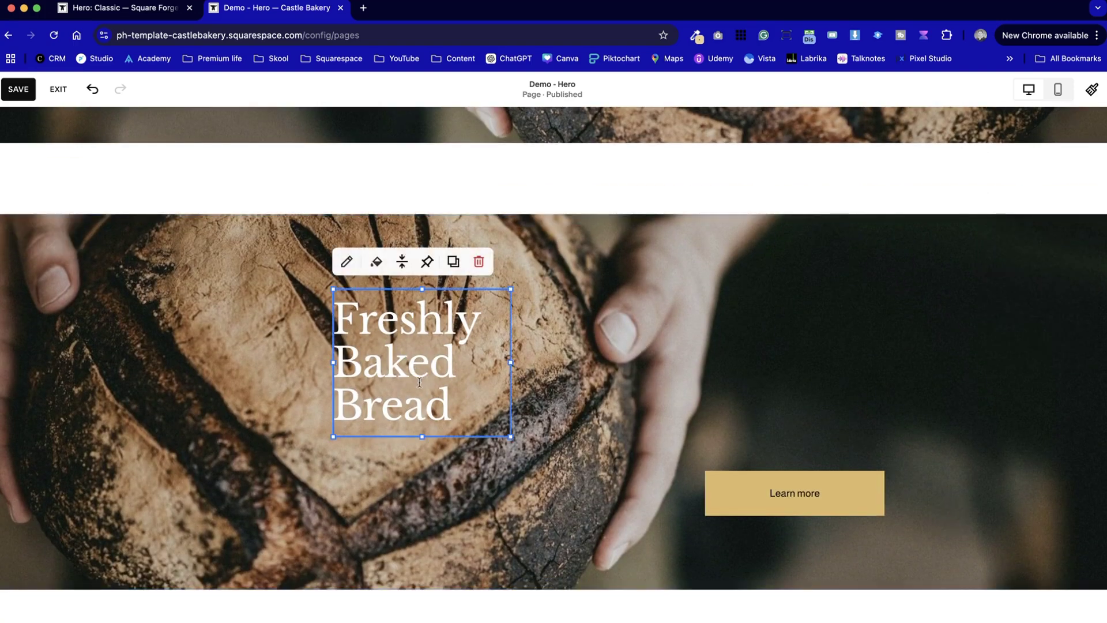
{"action": "left_click", "coordinate": [426, 406]}
{"action": "left_click", "coordinate": [426, 405]}
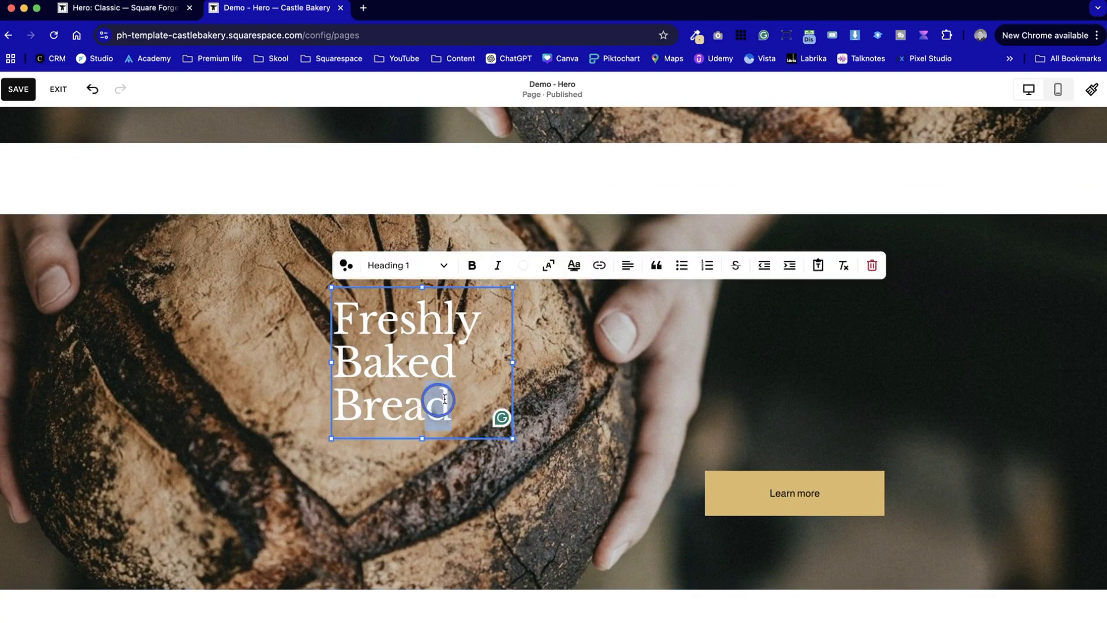
{"action": "left_click", "coordinate": [669, 369]}
{"action": "left_click_drag", "start_coordinate": [466, 365], "coordinate": [846, 322]}
{"action": "left_click", "coordinate": [850, 404]}
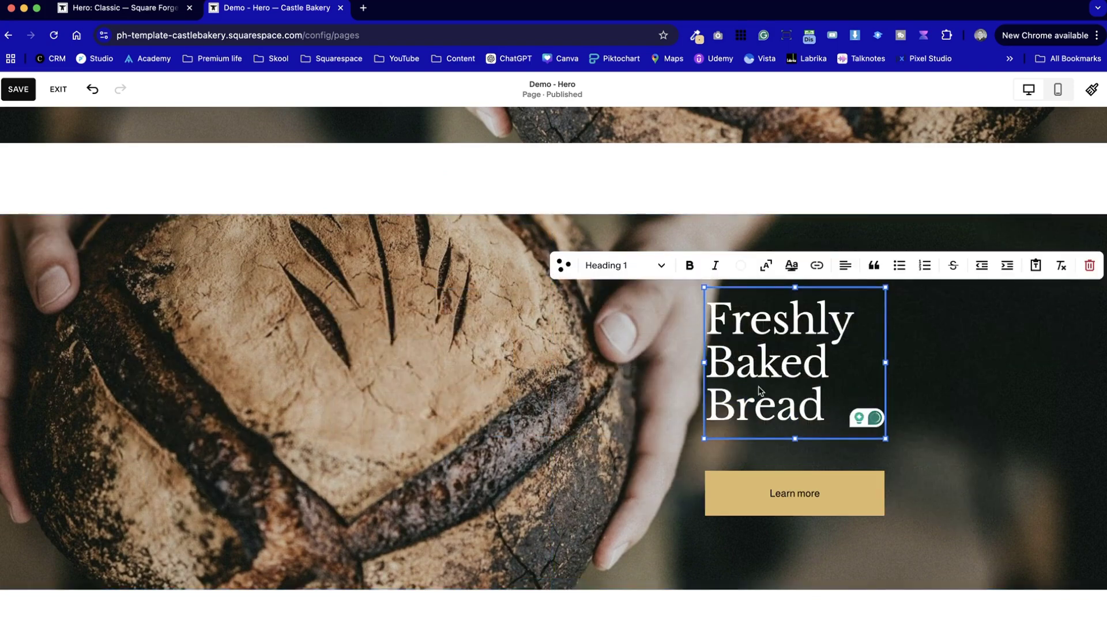
Compare with the Square Forge reference layout and widen the Freshly Baked Bread text block to match the reference box's width
{"action": "left_click", "coordinate": [606, 265]}
{"action": "left_click", "coordinate": [478, 340]}
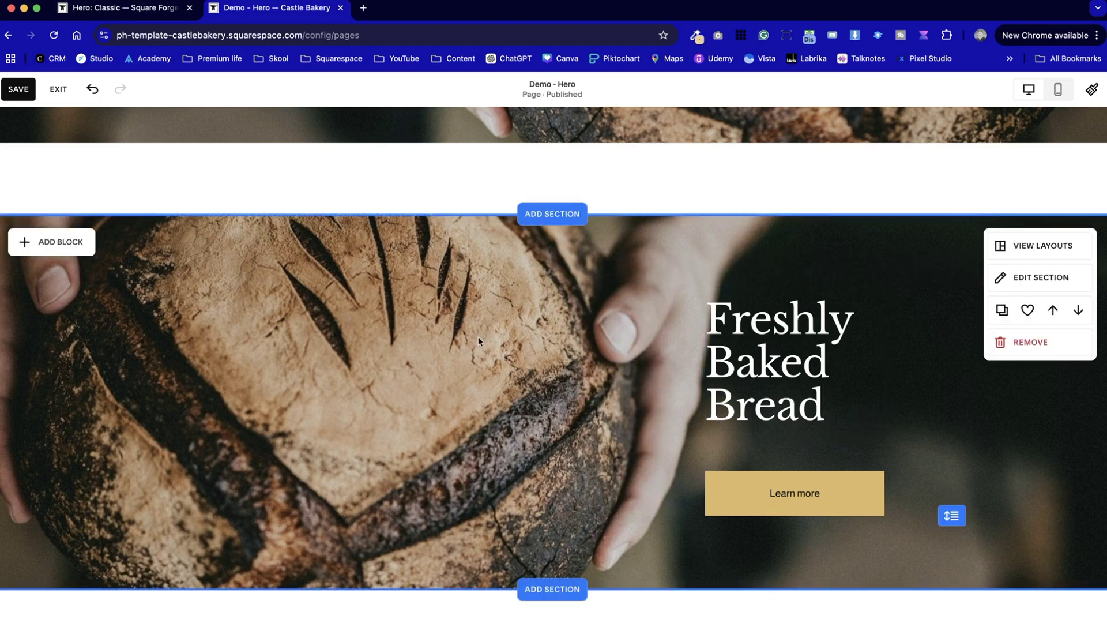
{"action": "key", "text": "ctrl+Tab"}
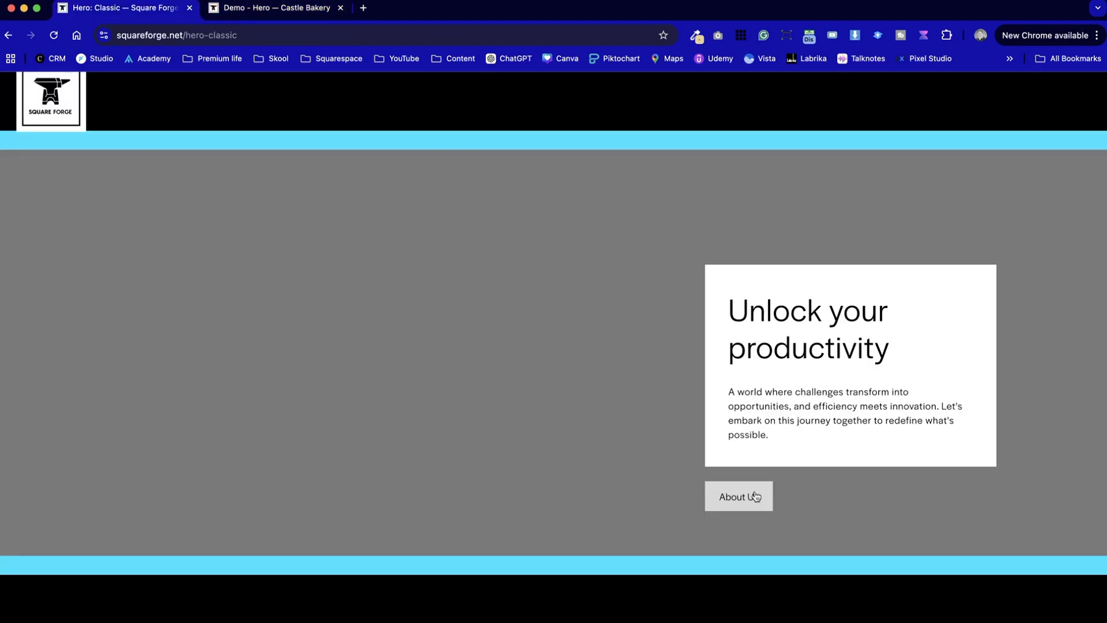
{"action": "key", "text": "ctrl+Tab"}
{"action": "left_click", "coordinate": [876, 361]}
{"action": "left_click_drag", "start_coordinate": [883, 361], "coordinate": [990, 361]}
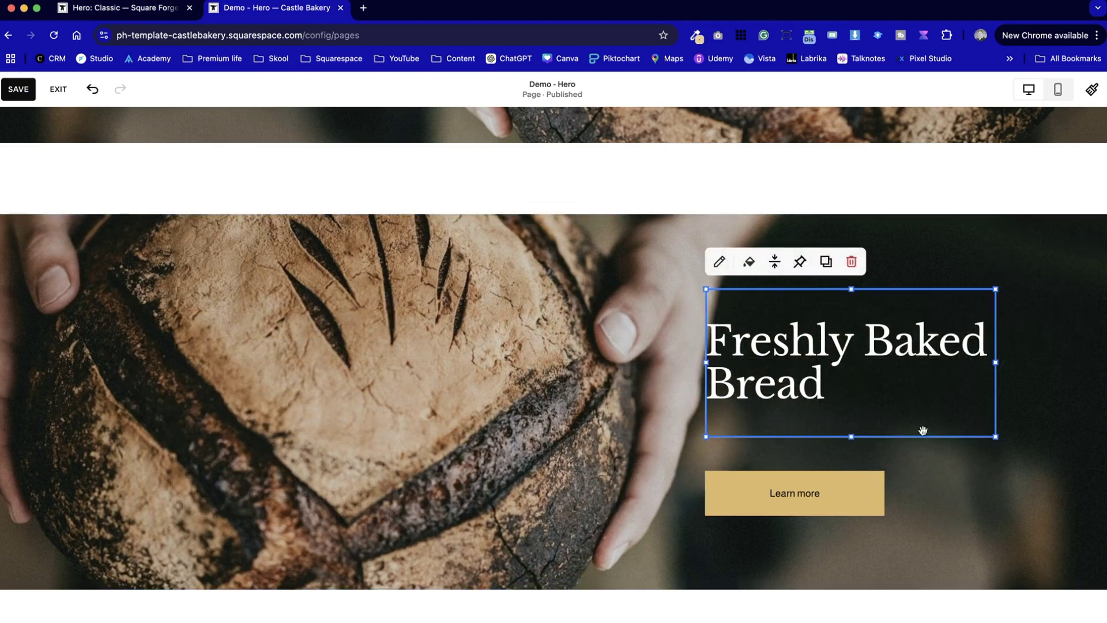
Change the Freshly Baked Bread heading in the duplicated hero to Heading 2
{"action": "left_click", "coordinate": [873, 366]}
{"action": "left_click", "coordinate": [625, 288]}
{"action": "left_click", "coordinate": [629, 351]}
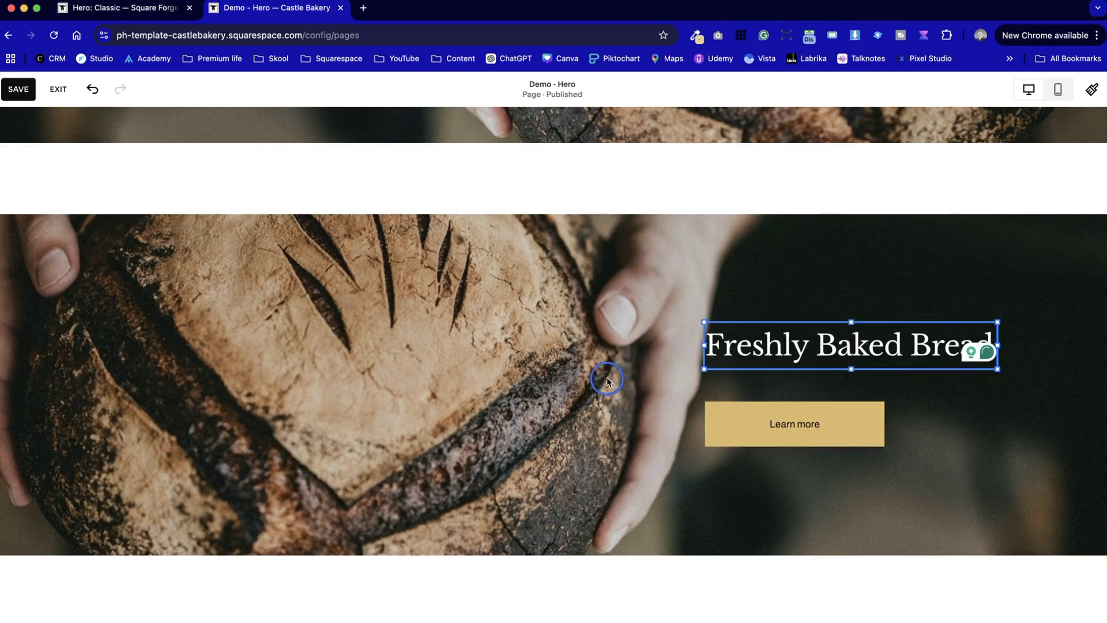
Move the Learn more button further down to leave room for body text beneath the heading
{"action": "left_click", "coordinate": [856, 485]}
{"action": "left_click", "coordinate": [840, 421]}
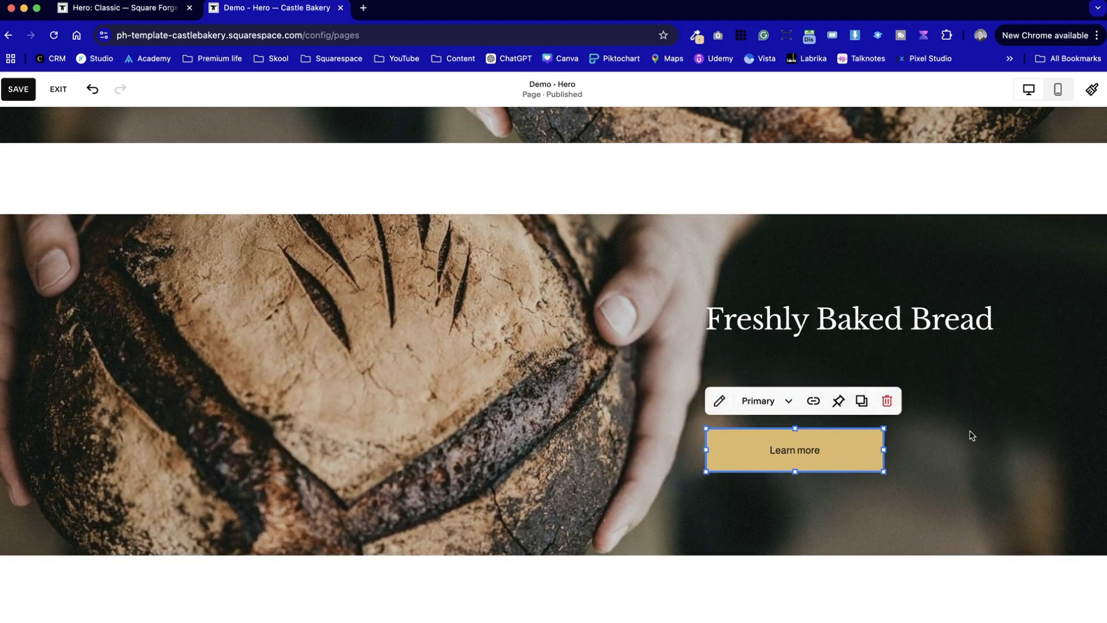
{"action": "left_click", "coordinate": [972, 435]}
{"action": "left_click_drag", "start_coordinate": [828, 448], "coordinate": [840, 496]}
Add a paragraph below the heading: "We are nestled in the heart of Brecon, where three generations of our family have been baking with passion."
{"action": "left_click", "coordinate": [807, 312]}
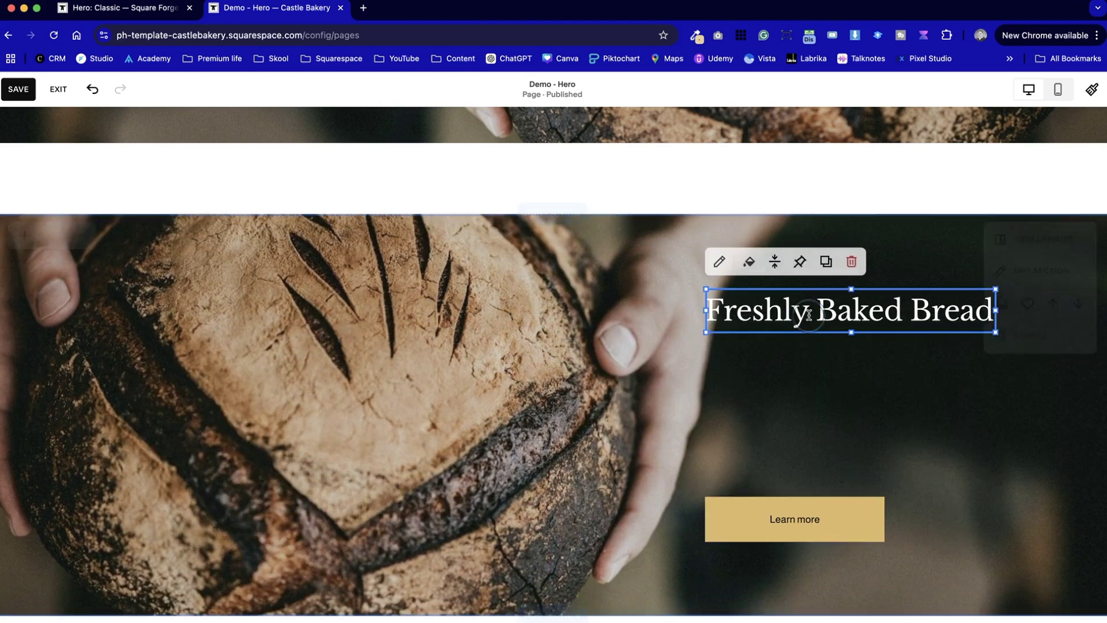
{"action": "double_click", "coordinate": [859, 314]}
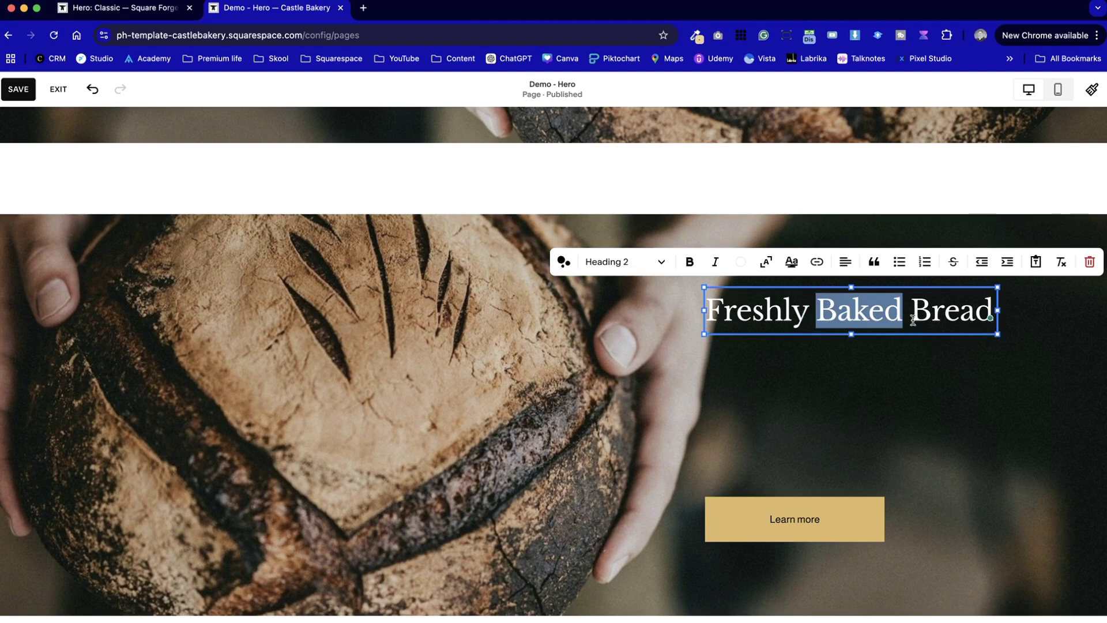
{"action": "key", "text": "Right"}
{"action": "key", "text": "Right"}
{"action": "key", "text": "Return"}
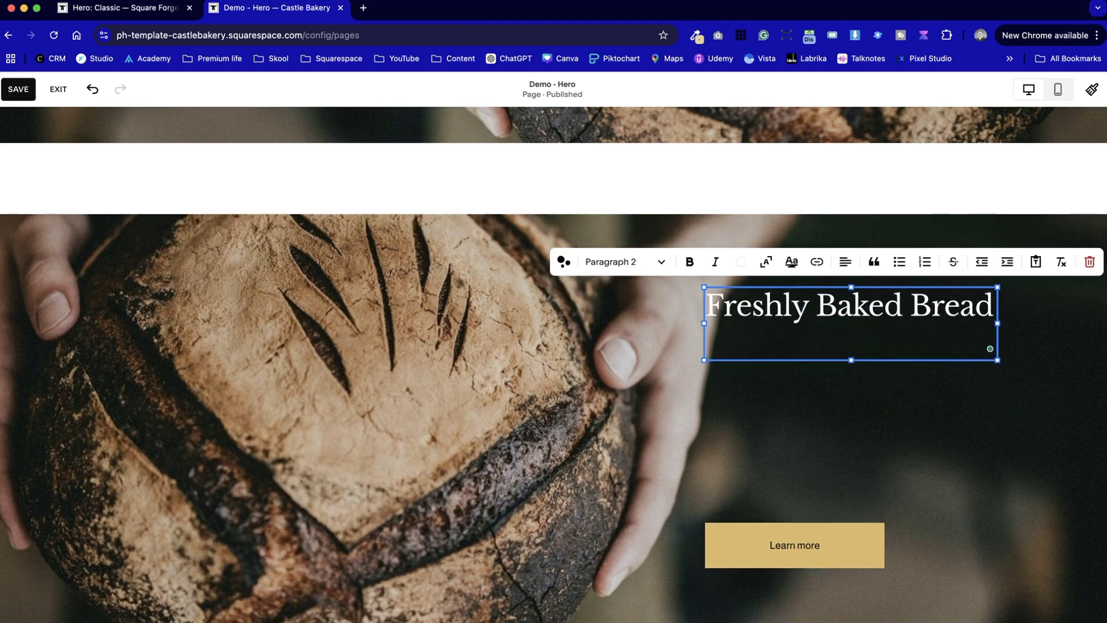
{"action": "type", "text": "We are nestled in the heart of Brecon, where three generations of our family have been baking with passion."}
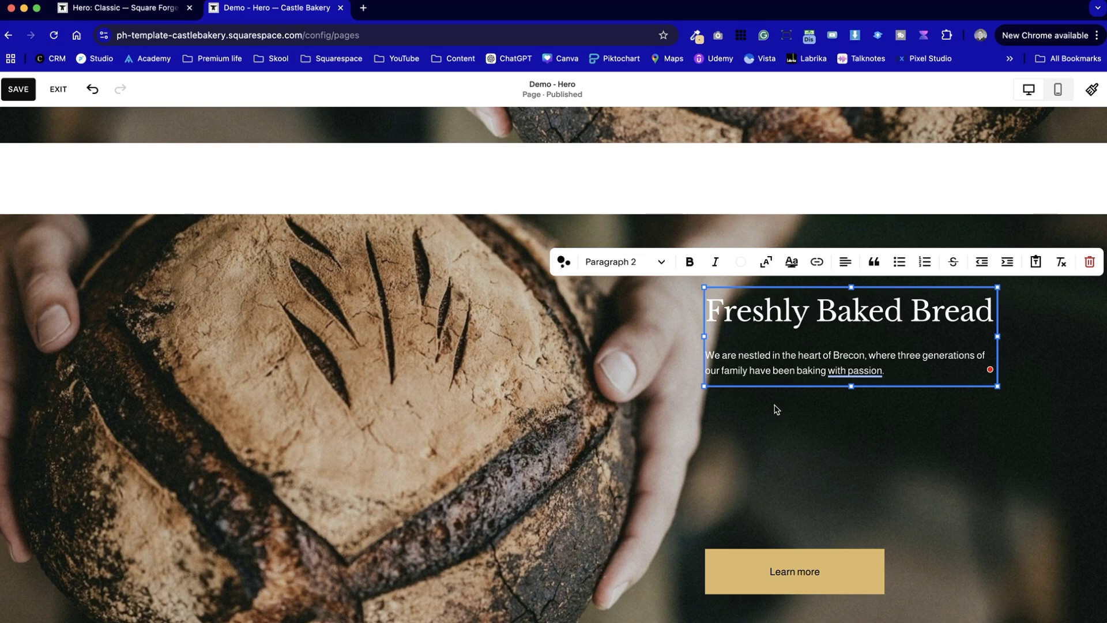
{"action": "left_click", "coordinate": [663, 323]}
Turn on a white background for the heading and paragraph block and set its padding to L
{"action": "left_click", "coordinate": [741, 332]}
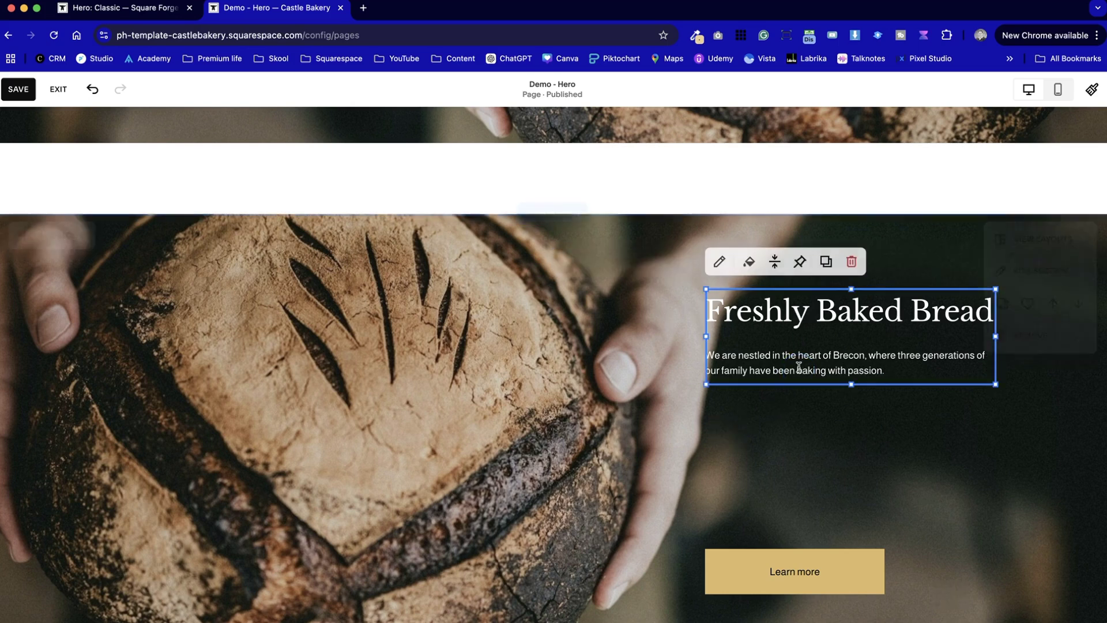
{"action": "double_click", "coordinate": [798, 370]}
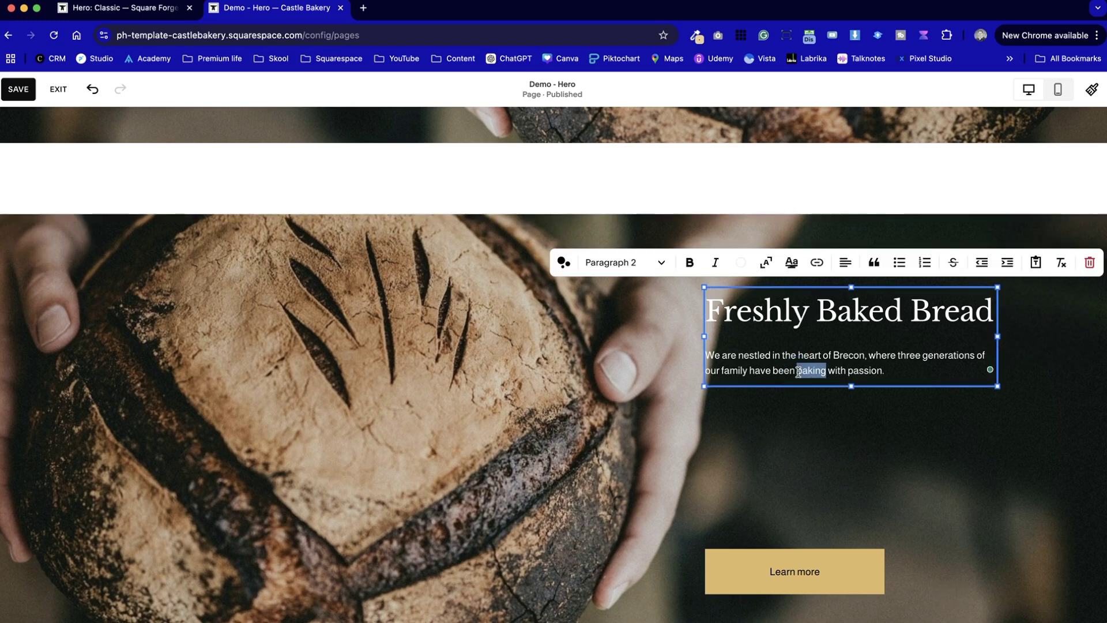
{"action": "left_click", "coordinate": [857, 460]}
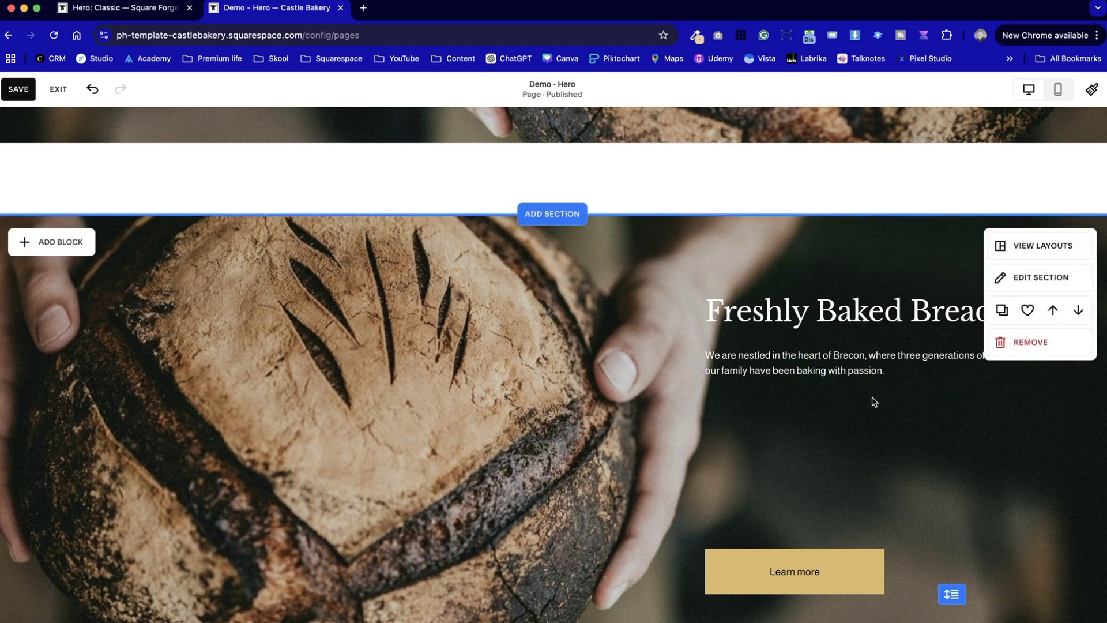
{"action": "left_click", "coordinate": [873, 379]}
{"action": "left_click", "coordinate": [749, 261]}
{"action": "left_click_drag", "start_coordinate": [1060, 321], "coordinate": [402, 288]}
{"action": "left_click", "coordinate": [416, 311]}
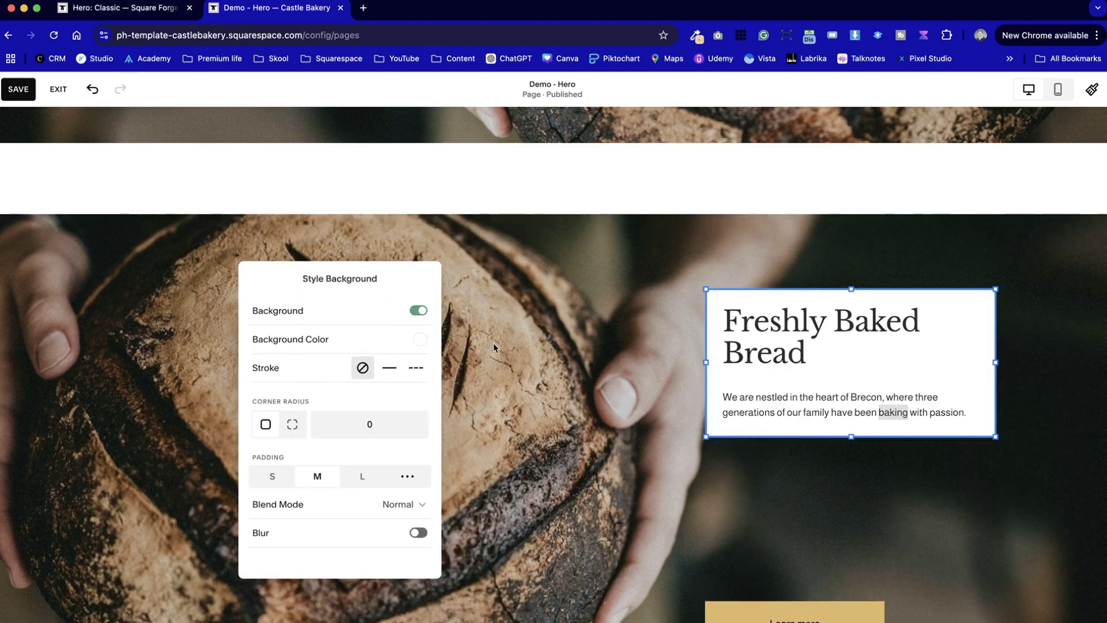
{"action": "left_click", "coordinate": [360, 478]}
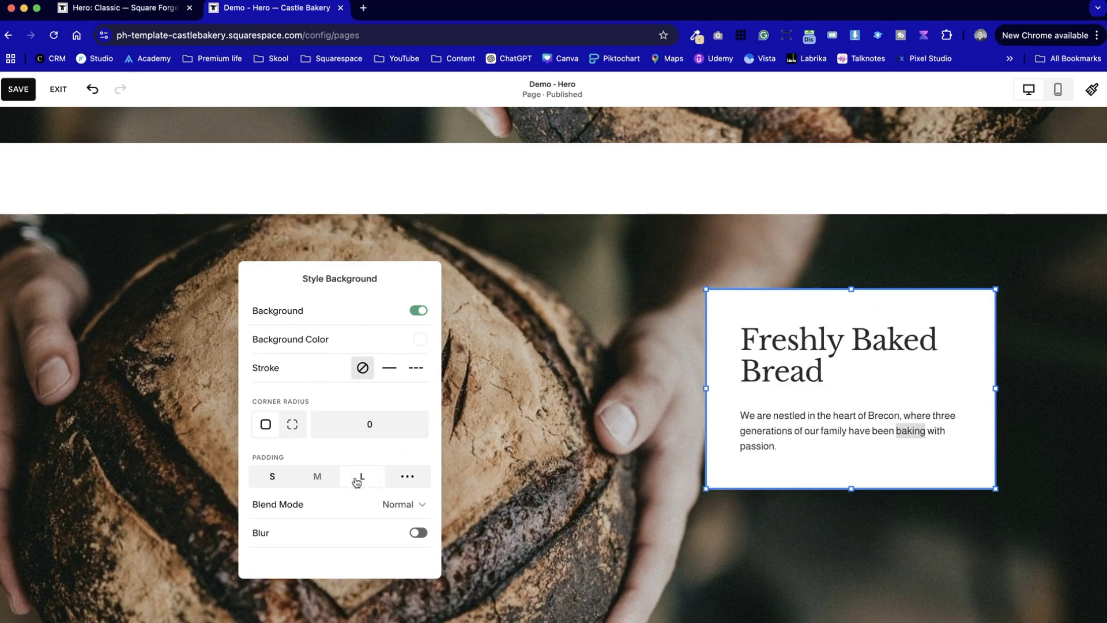
Move the Learn more button up to just below the white text box and shorten the hero section to fit
{"action": "left_click", "coordinate": [667, 512]}
{"action": "scroll", "coordinate": [668, 513], "scroll_direction": "down", "scroll_amount": 3}
{"action": "left_click_drag", "start_coordinate": [742, 546], "coordinate": [744, 389]}
{"action": "left_click", "coordinate": [914, 519]}
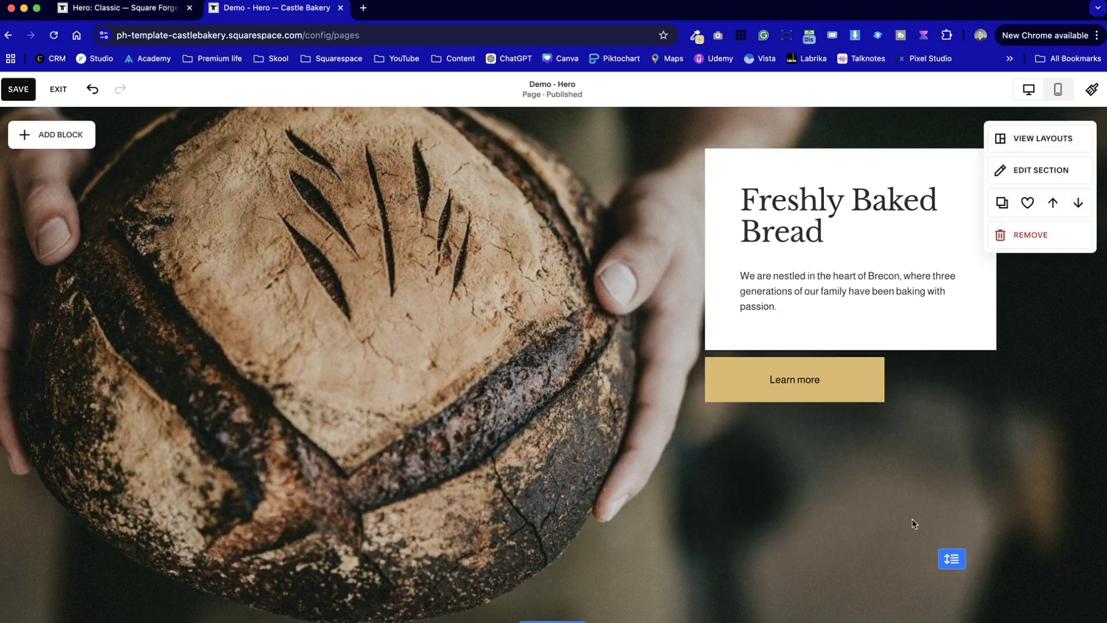
{"action": "left_click_drag", "start_coordinate": [951, 558], "coordinate": [957, 397]}
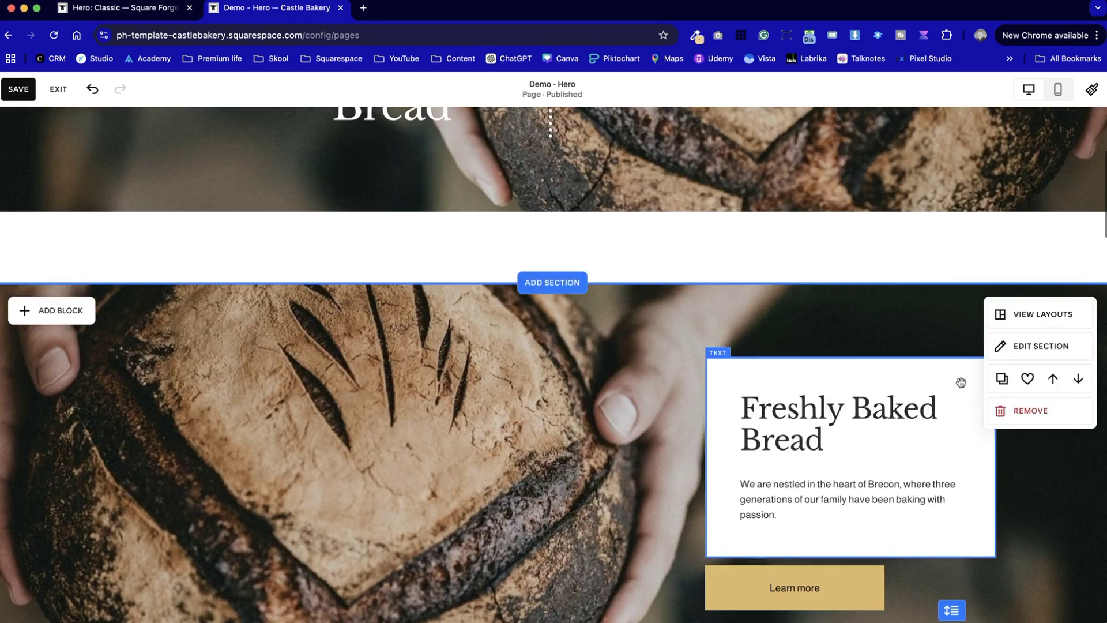
Compare with the reference hero and set the section's vertical grid gap to 1, closing the space between text box and button
{"action": "key", "text": "ctrl+shift+Tab"}
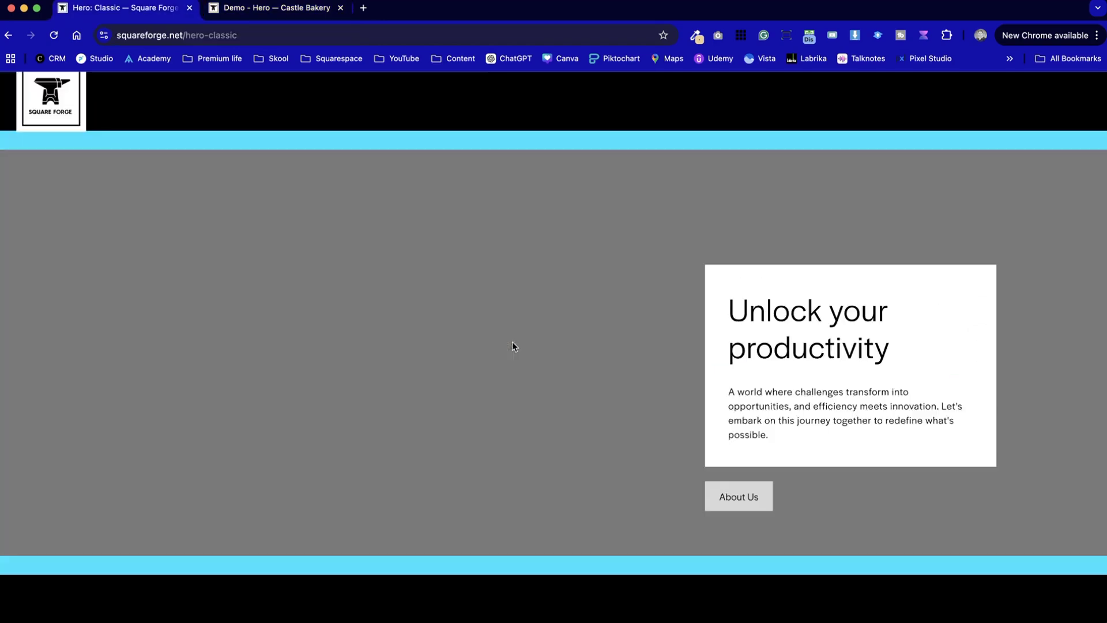
{"action": "key", "text": "ctrl+Tab"}
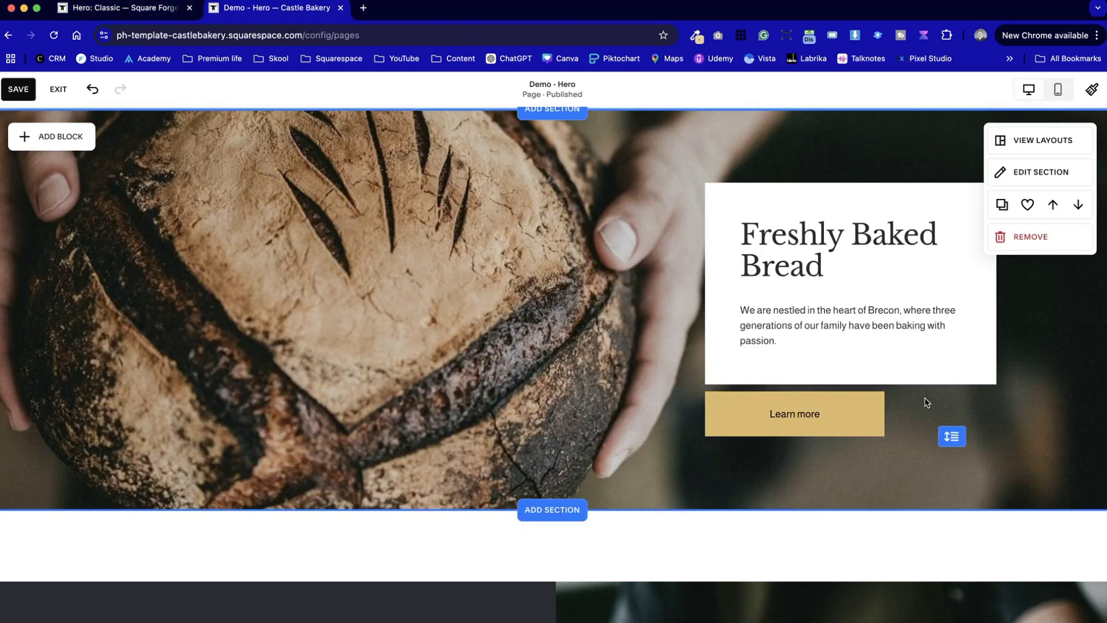
{"action": "key", "text": "ctrl+shift+Tab"}
{"action": "key", "text": "ctrl+Tab"}
{"action": "left_click", "coordinate": [1019, 173]}
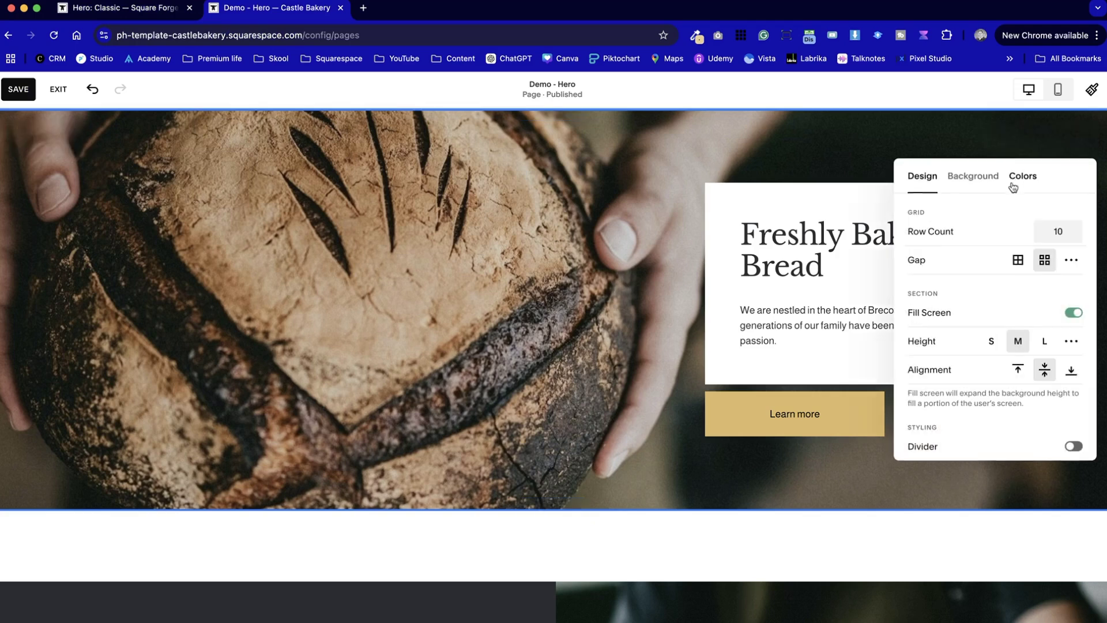
{"action": "left_click", "coordinate": [1073, 260]}
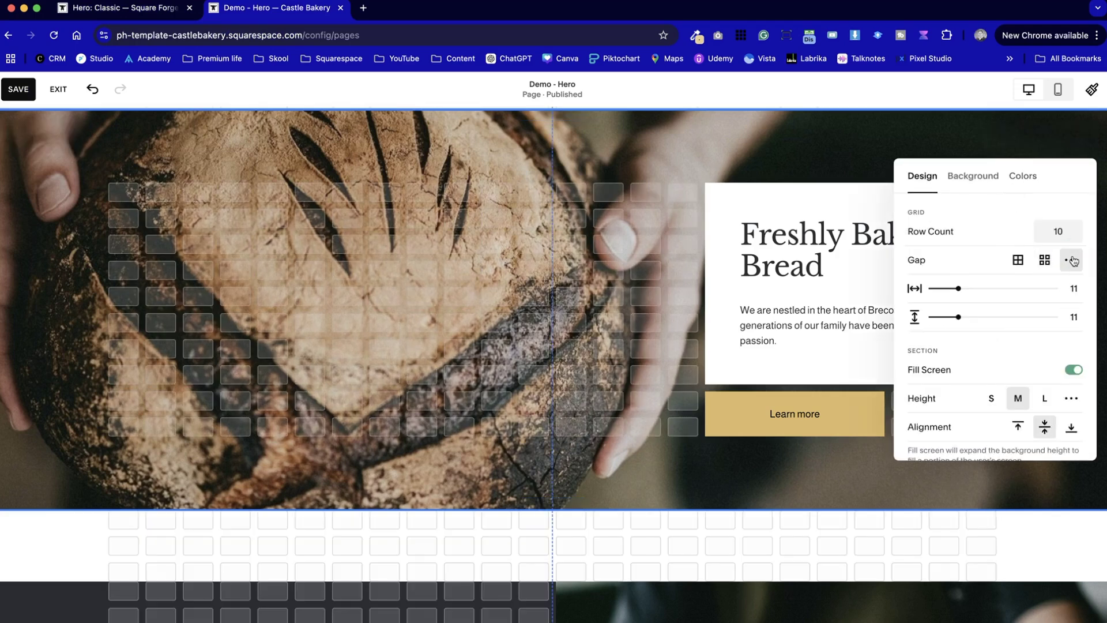
{"action": "mouse_move", "coordinate": [965, 321]}
{"action": "left_mouse_down"}
{"action": "mouse_move", "coordinate": [993, 317]}
{"action": "mouse_move", "coordinate": [956, 317]}
{"action": "left_mouse_up"}
{"action": "key", "text": "Escape"}
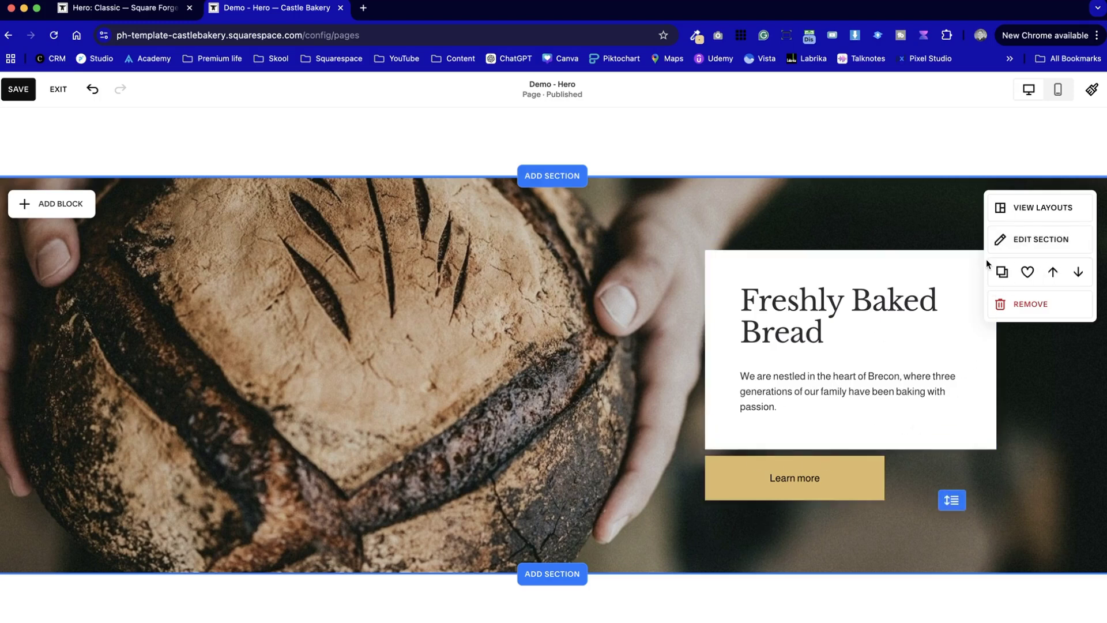
{"action": "left_click", "coordinate": [1064, 245]}
{"action": "left_click_drag", "start_coordinate": [959, 433], "coordinate": [934, 425]}
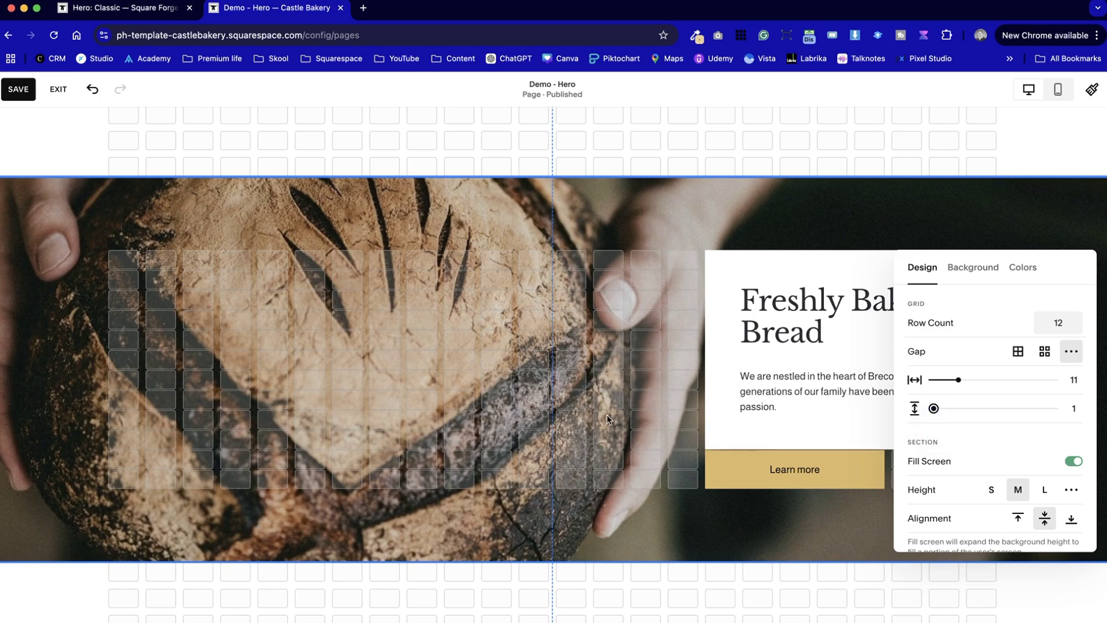
{"action": "left_click", "coordinate": [586, 533]}
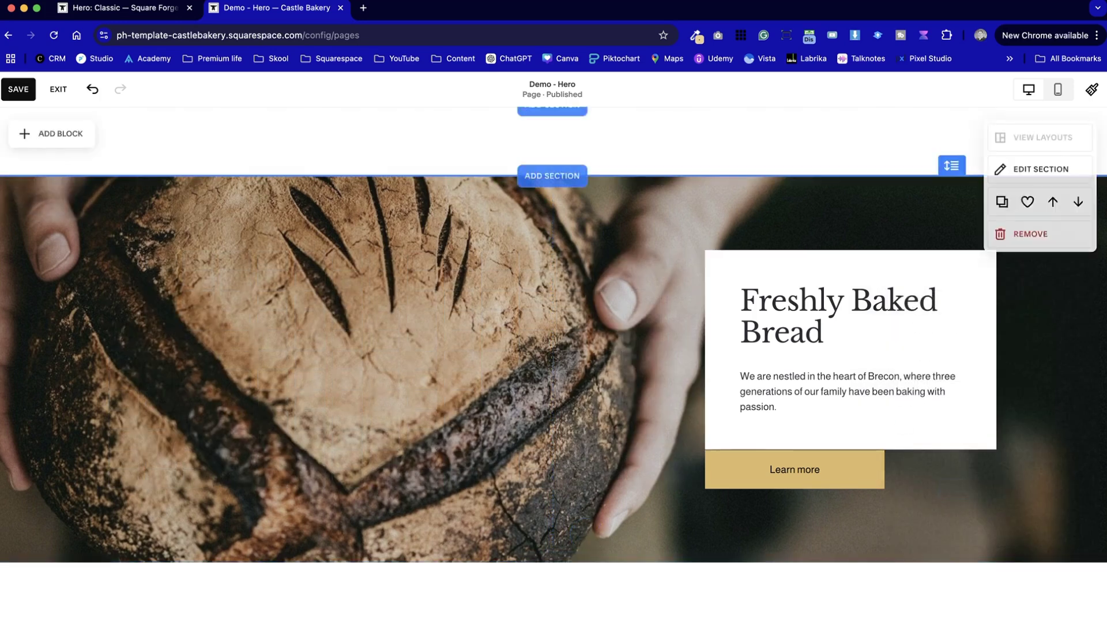
Save the hero page and look at the other classic hero layouts on the Square Forge reference page
{"action": "left_click", "coordinate": [14, 89]}
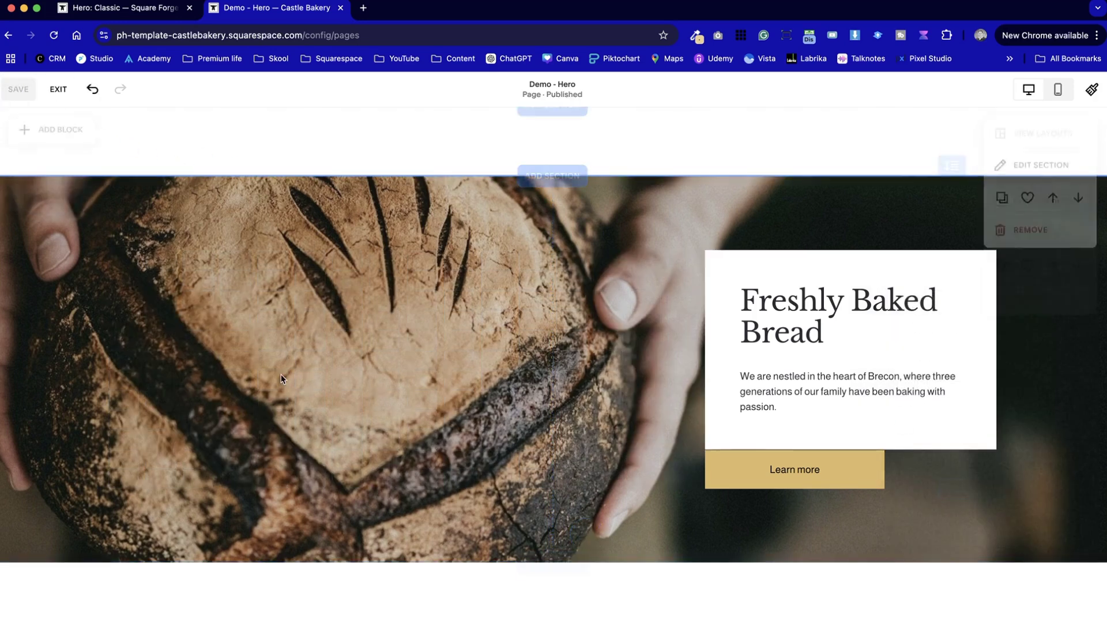
{"action": "scroll", "coordinate": [161, 243], "scroll_direction": "up", "scroll_amount": 4}
{"action": "scroll", "coordinate": [425, 447], "scroll_direction": "down", "scroll_amount": 7}
{"action": "scroll", "coordinate": [426, 447], "scroll_direction": "up", "scroll_amount": 3}
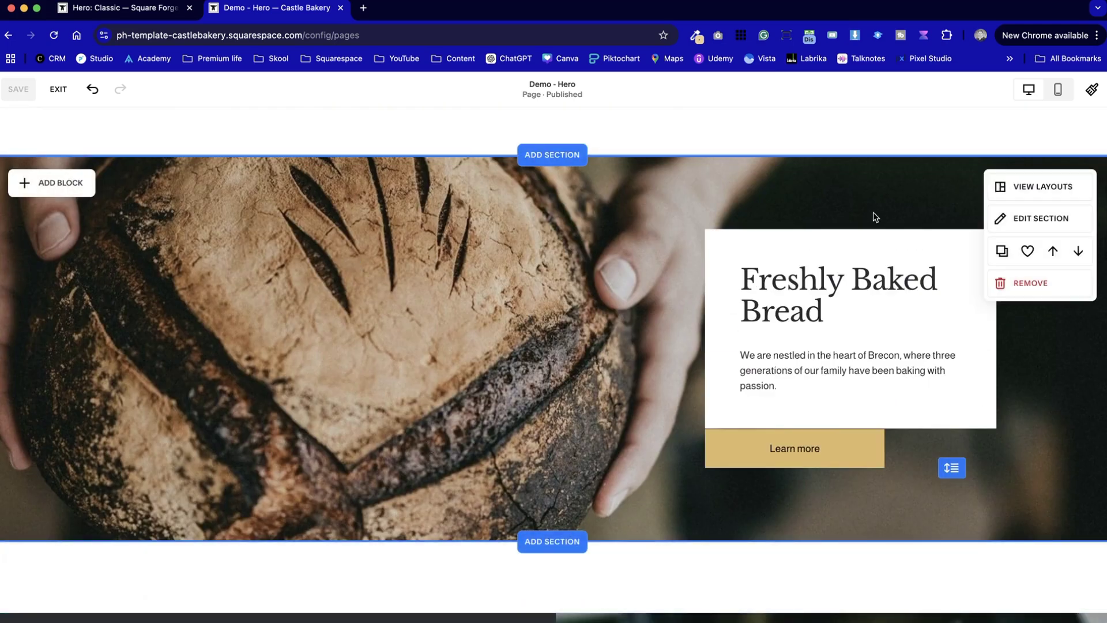
{"action": "key", "text": "ctrl+shift+Tab"}
{"action": "scroll", "coordinate": [470, 216], "scroll_direction": "down", "scroll_amount": 10}
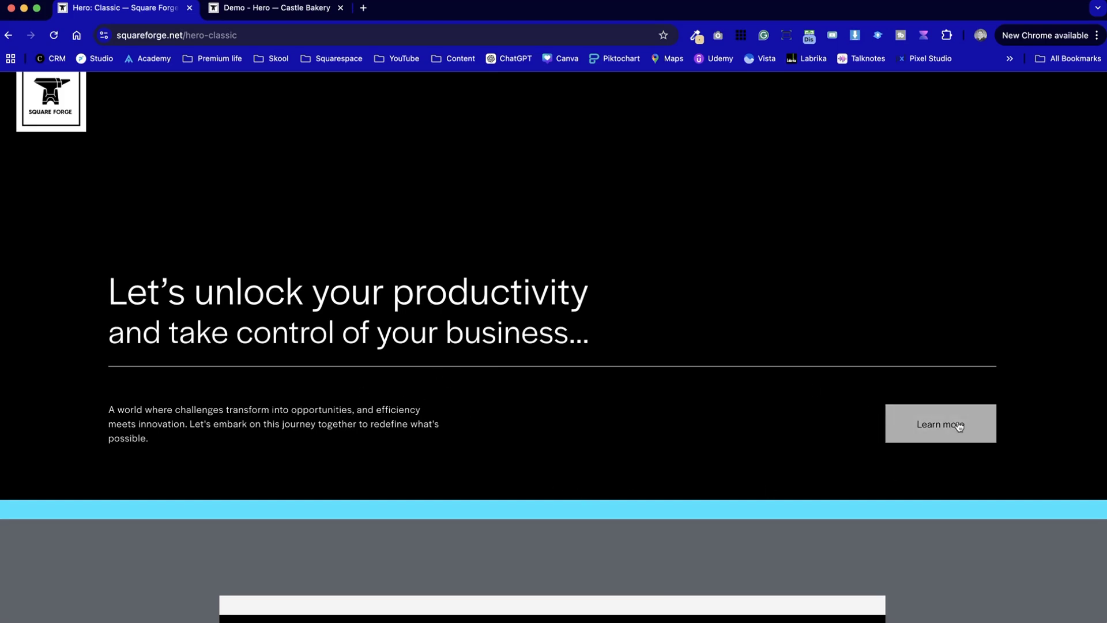
{"action": "left_click", "coordinate": [275, 8]}
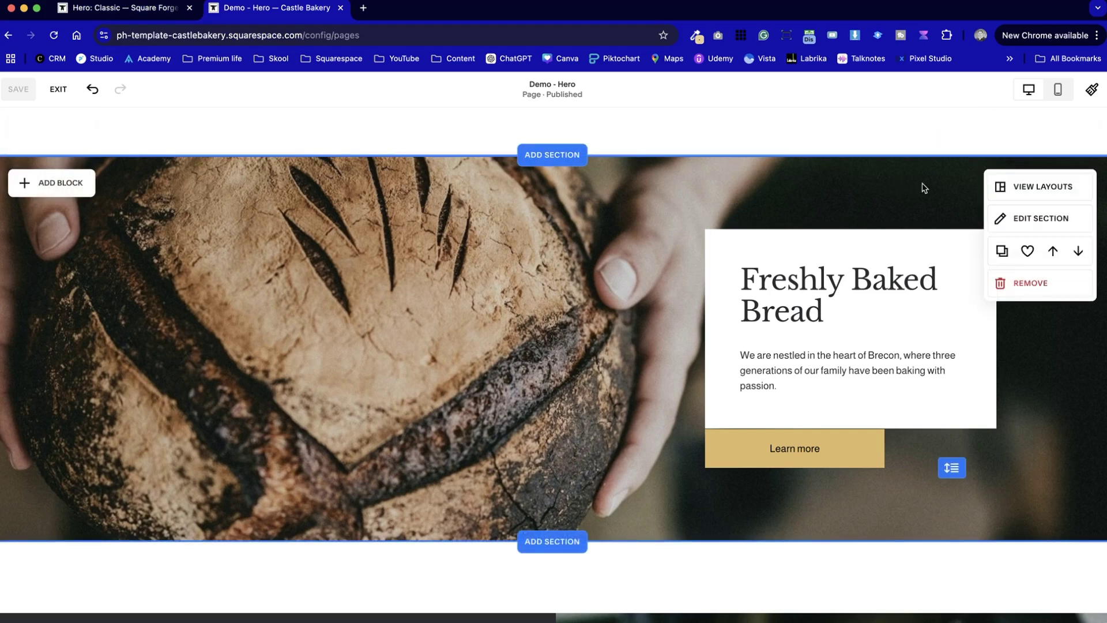
Switch to the mobile view and widen the hero's text box on both sides to nearly full width, lowering its upper edge
{"action": "left_click", "coordinate": [1066, 87]}
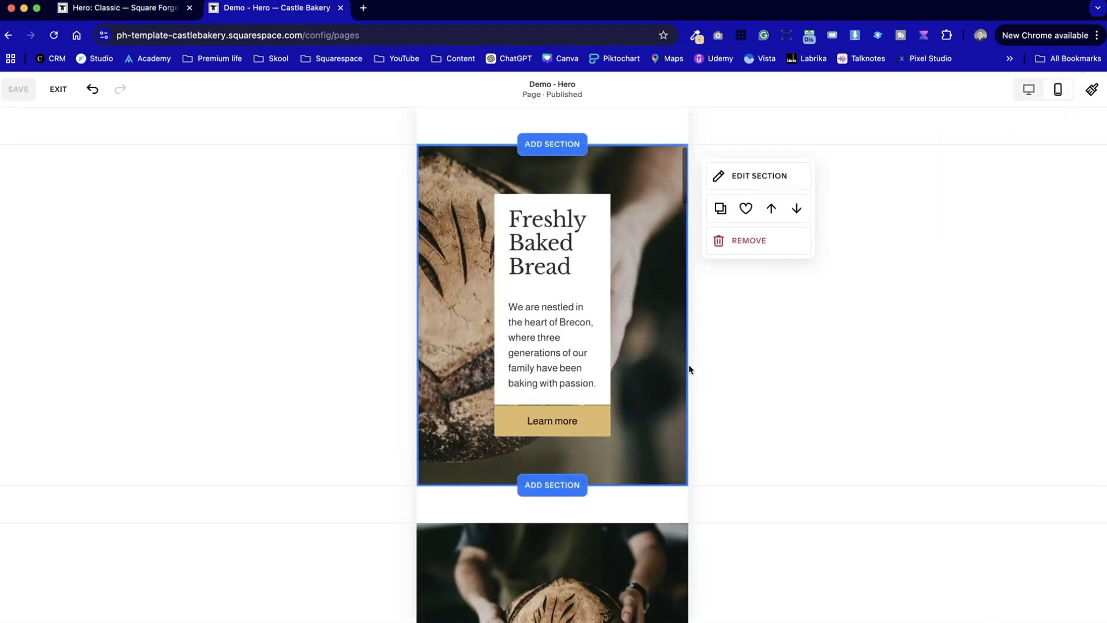
{"action": "left_click", "coordinate": [588, 357]}
{"action": "left_click_drag", "start_coordinate": [494, 302], "coordinate": [437, 304]}
{"action": "left_click_drag", "start_coordinate": [609, 300], "coordinate": [671, 304]}
{"action": "left_click_drag", "start_coordinate": [552, 196], "coordinate": [552, 242]}
Place the Learn more button directly below the mobile text box, aligned with its right edge
{"action": "left_click_drag", "start_coordinate": [585, 442], "coordinate": [523, 442]}
{"action": "scroll", "coordinate": [597, 458], "scroll_direction": "up", "scroll_amount": 2}
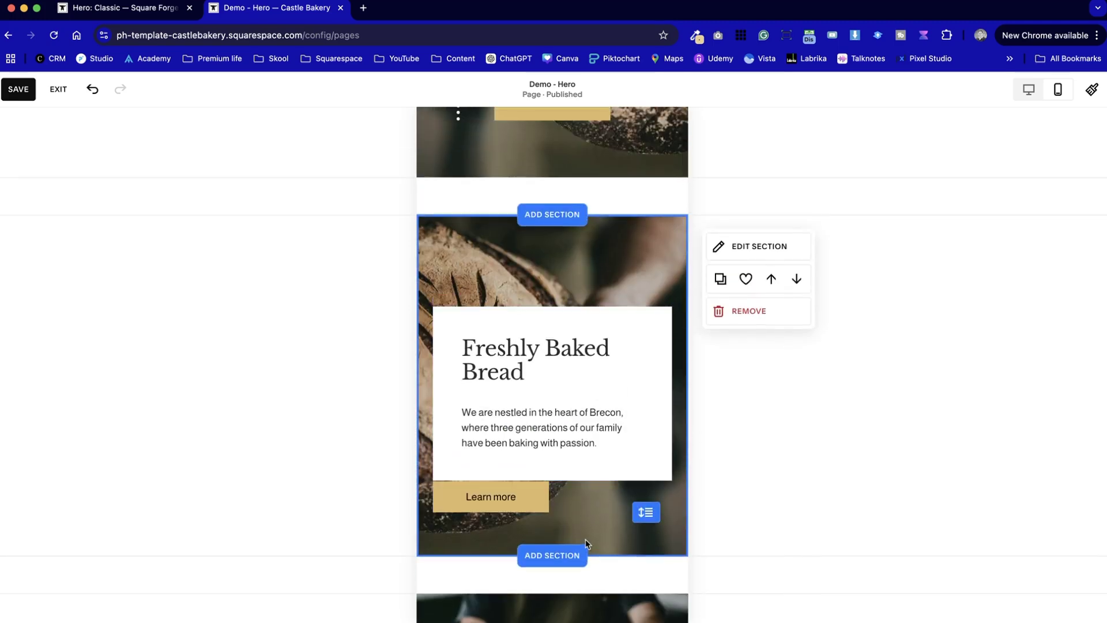
{"action": "left_click", "coordinate": [505, 509]}
{"action": "left_click", "coordinate": [500, 523]}
{"action": "left_click_drag", "start_coordinate": [500, 508], "coordinate": [650, 511]}
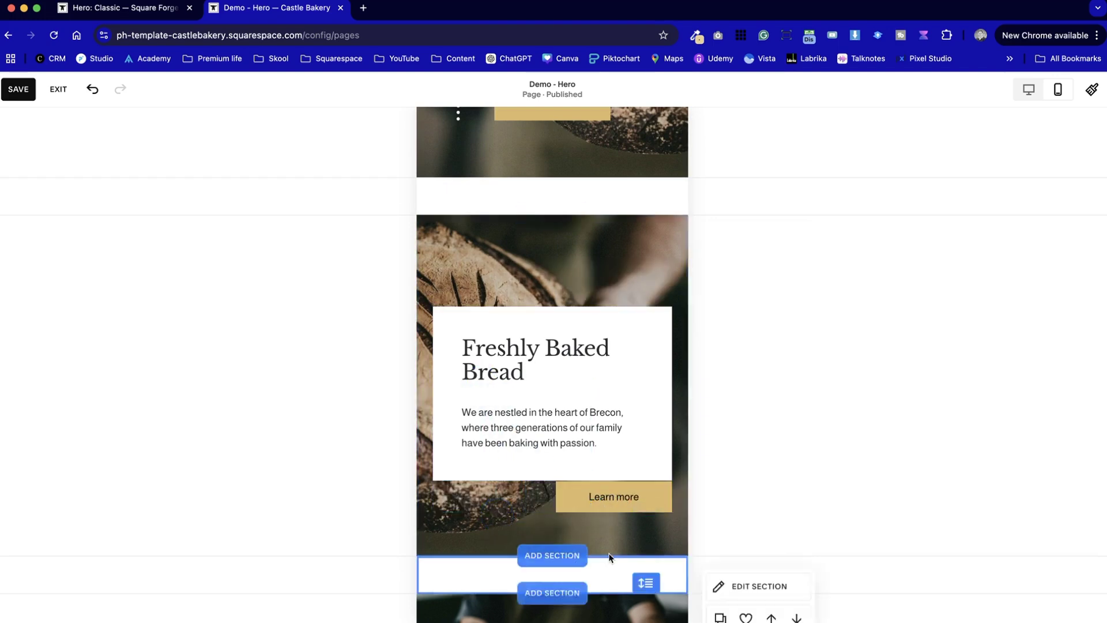
Narrow the mobile text box from its left side and move the Learn more button flush beneath it
{"action": "left_click_drag", "start_coordinate": [506, 390], "coordinate": [571, 390]}
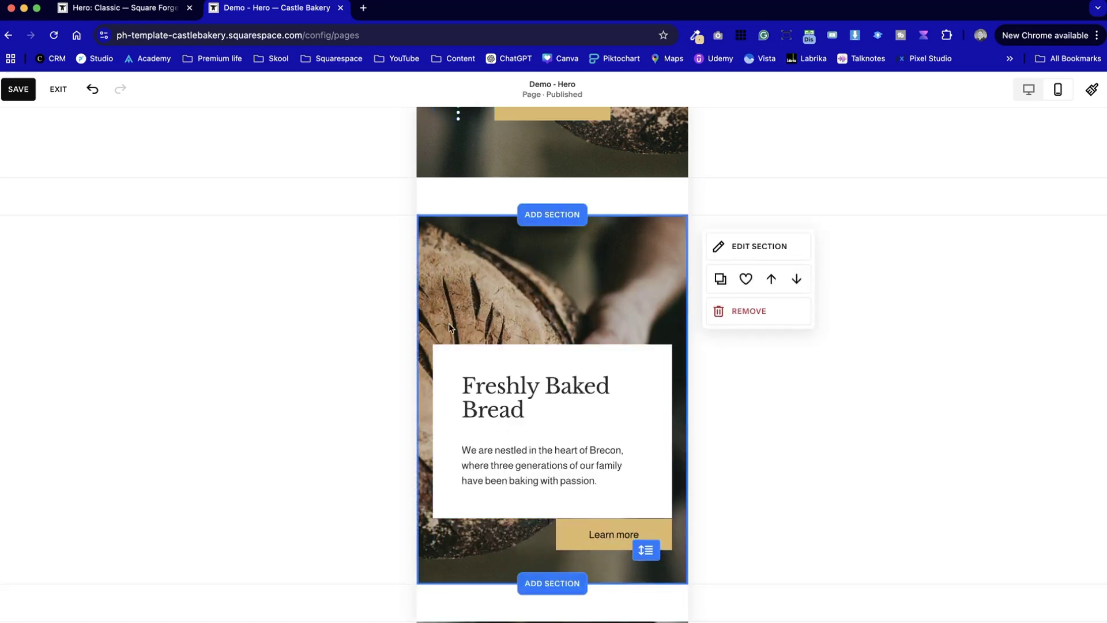
{"action": "left_click", "coordinate": [438, 425]}
{"action": "left_click_drag", "start_coordinate": [436, 427], "coordinate": [509, 434]}
{"action": "left_click_drag", "start_coordinate": [571, 467], "coordinate": [579, 421]}
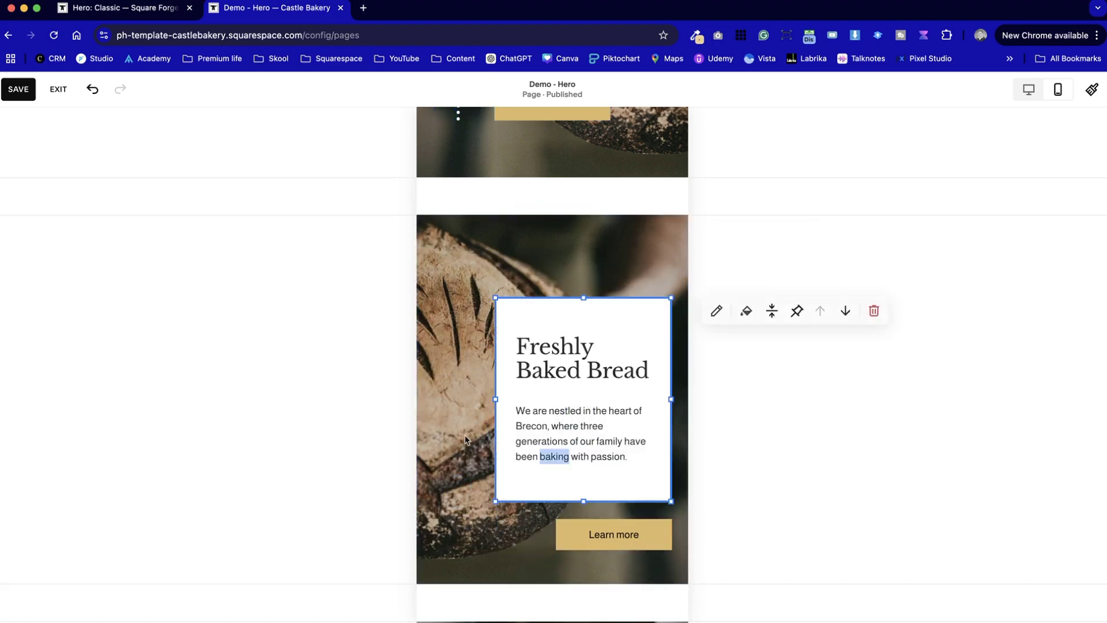
{"action": "left_click", "coordinate": [455, 441]}
{"action": "mouse_move", "coordinate": [580, 528]}
{"action": "left_mouse_down"}
{"action": "mouse_move", "coordinate": [583, 505]}
{"action": "mouse_move", "coordinate": [588, 522]}
{"action": "left_mouse_up"}
{"action": "left_click", "coordinate": [469, 403]}
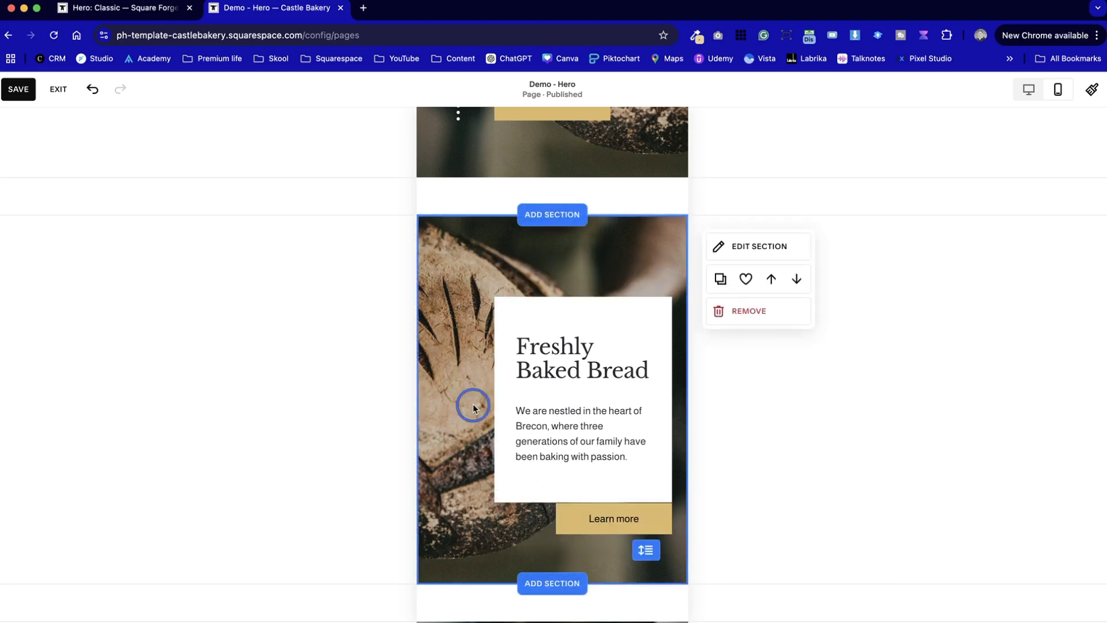
Move the text box and Learn more button lower in the mobile hero and return to the desktop view
{"action": "left_click_drag", "start_coordinate": [630, 468], "coordinate": [630, 513]}
{"action": "left_click", "coordinate": [468, 420]}
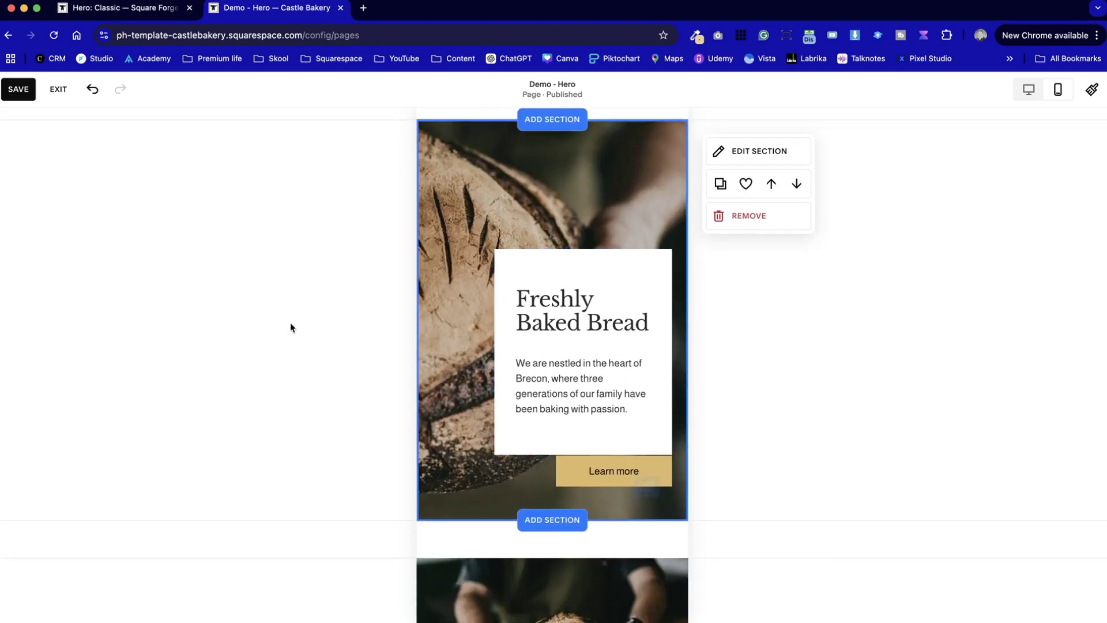
{"action": "left_click", "coordinate": [1029, 89]}
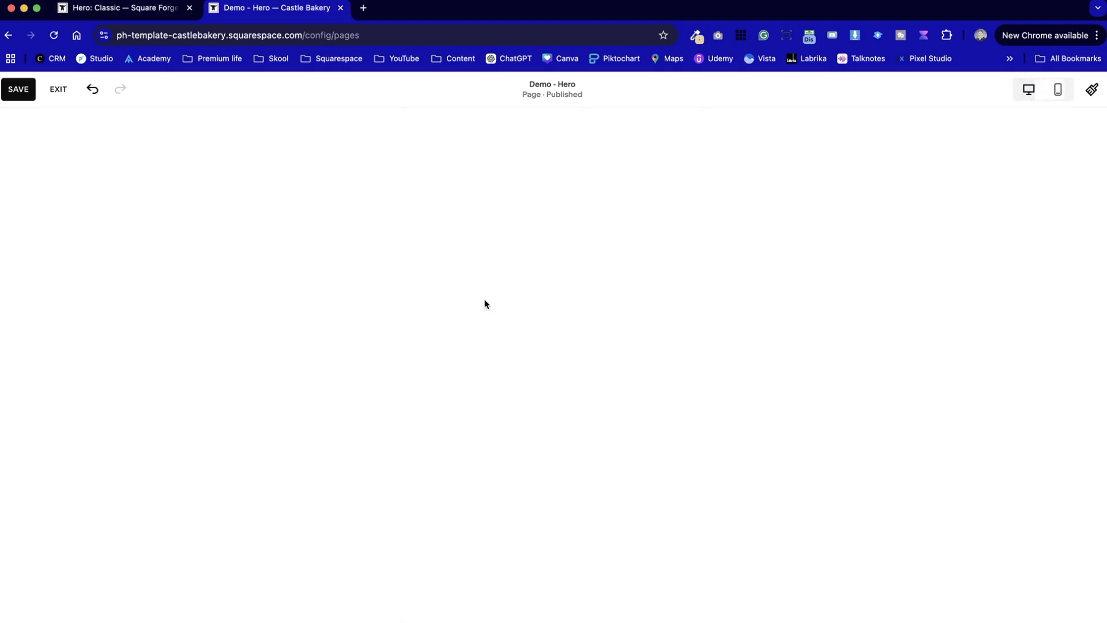
Duplicate the boxed bread hero and the blank spacer section, arranging one spacer between the two heroes and one below them
{"action": "scroll", "coordinate": [596, 362], "scroll_direction": "down", "scroll_amount": 3}
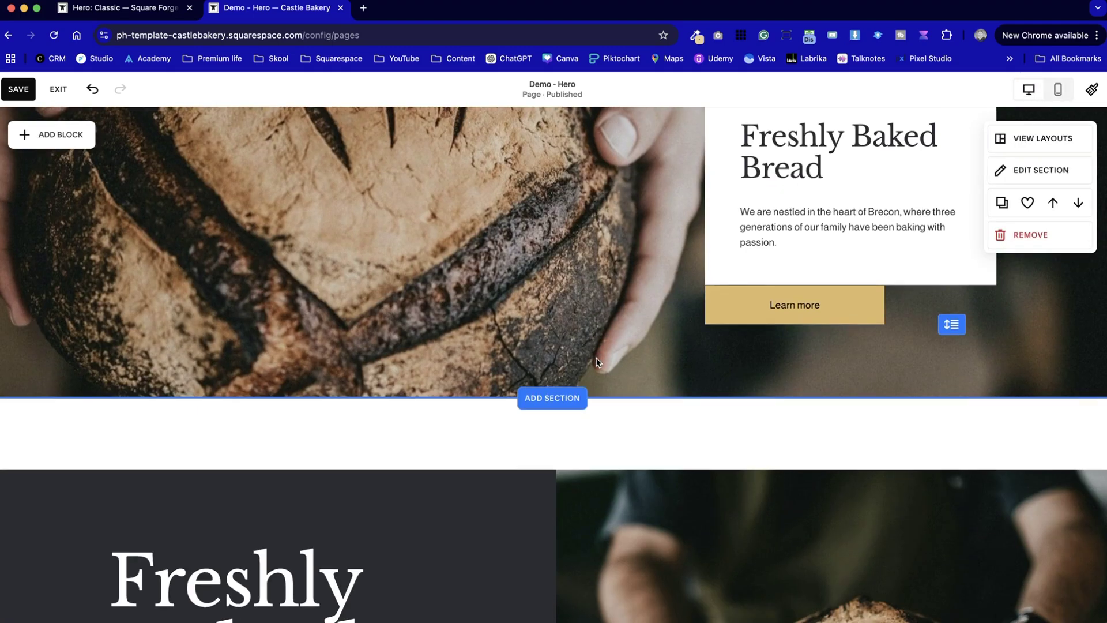
{"action": "scroll", "coordinate": [597, 362], "scroll_direction": "up", "scroll_amount": 2}
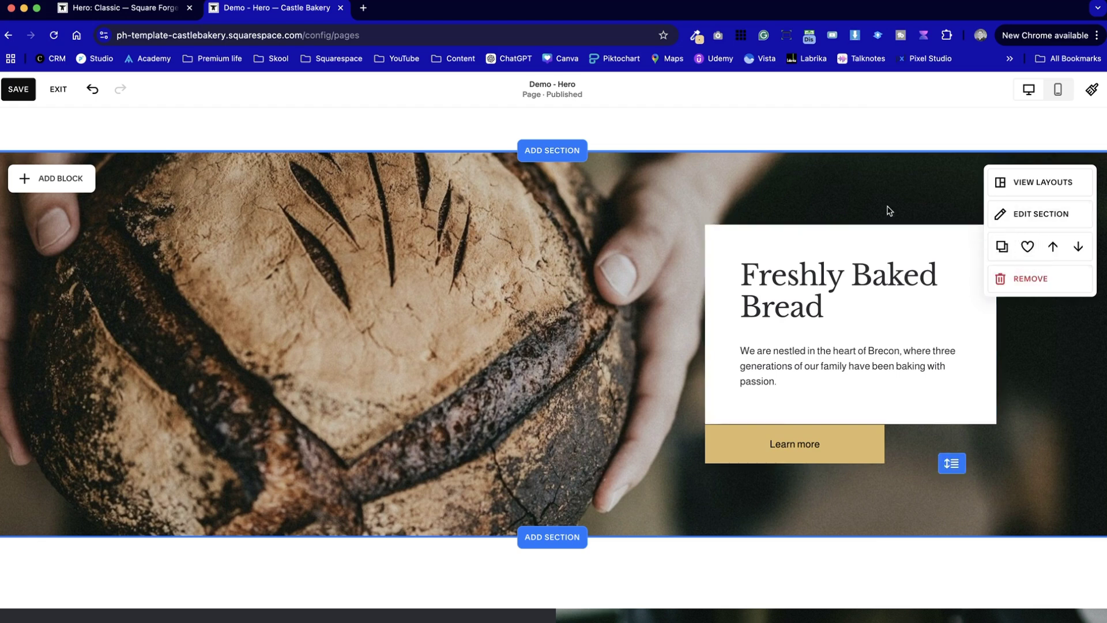
{"action": "left_click", "coordinate": [1002, 247]}
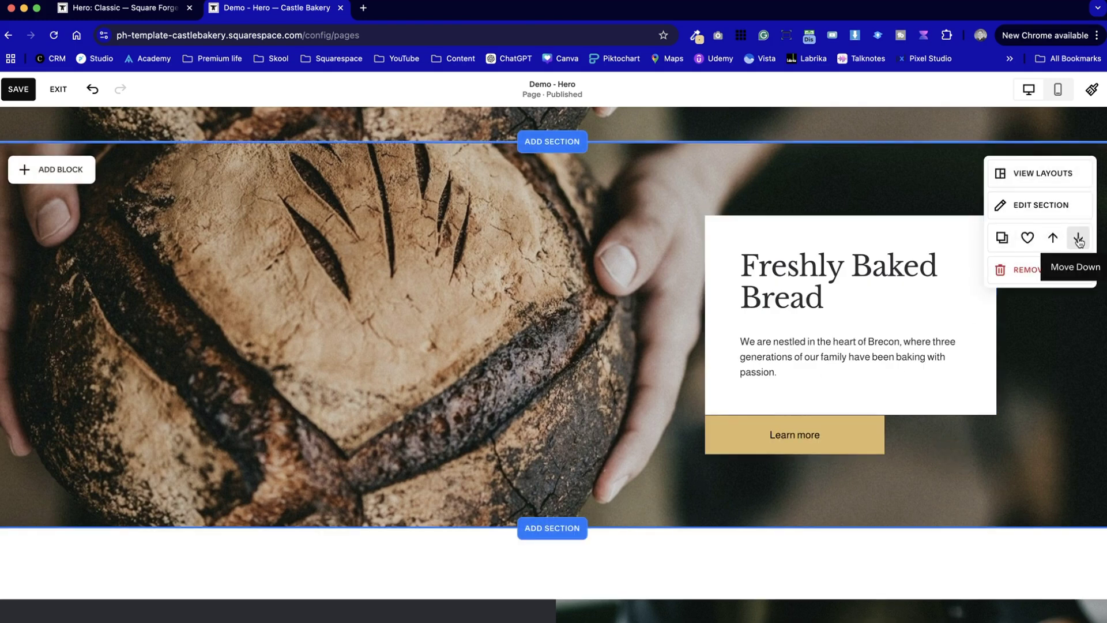
{"action": "left_click", "coordinate": [1078, 237]}
{"action": "left_click", "coordinate": [1003, 238]}
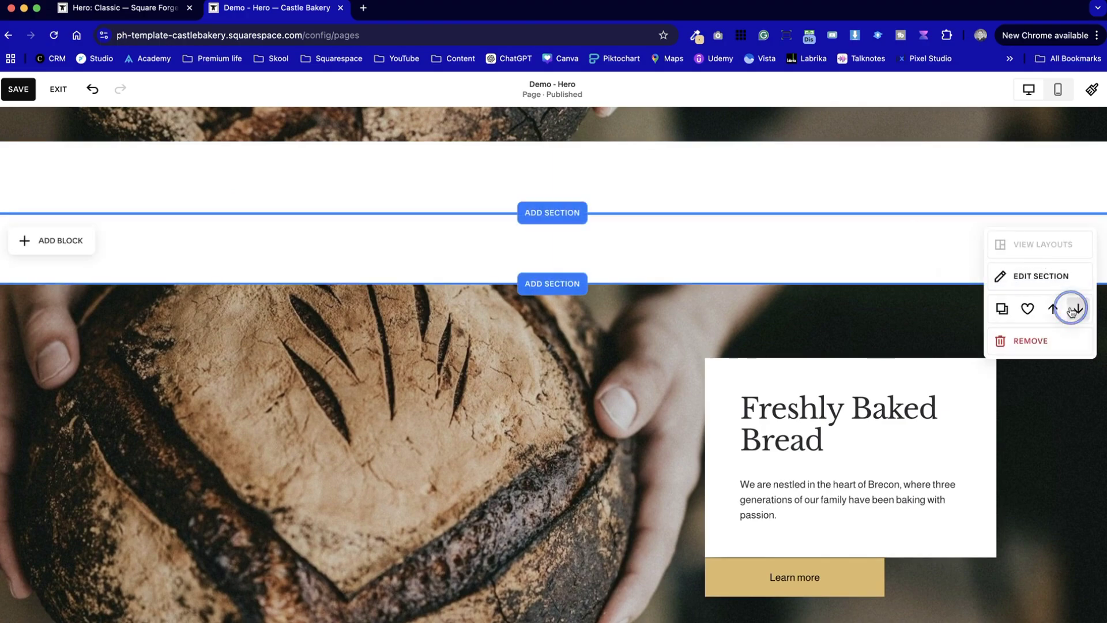
{"action": "left_click", "coordinate": [1073, 309]}
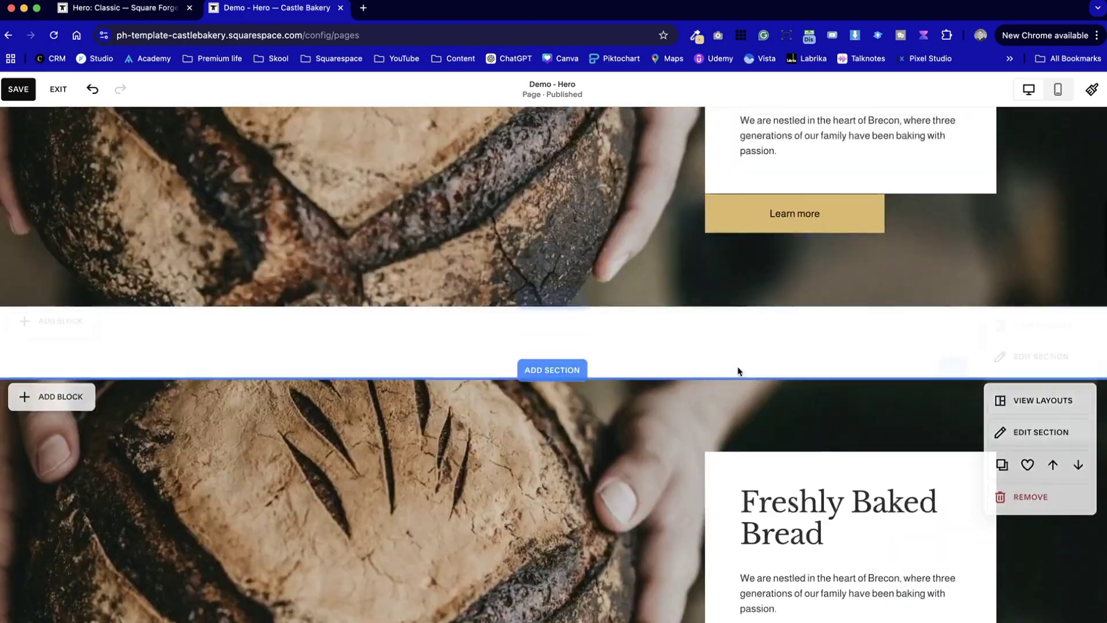
{"action": "scroll", "coordinate": [738, 370], "scroll_direction": "down", "scroll_amount": 4}
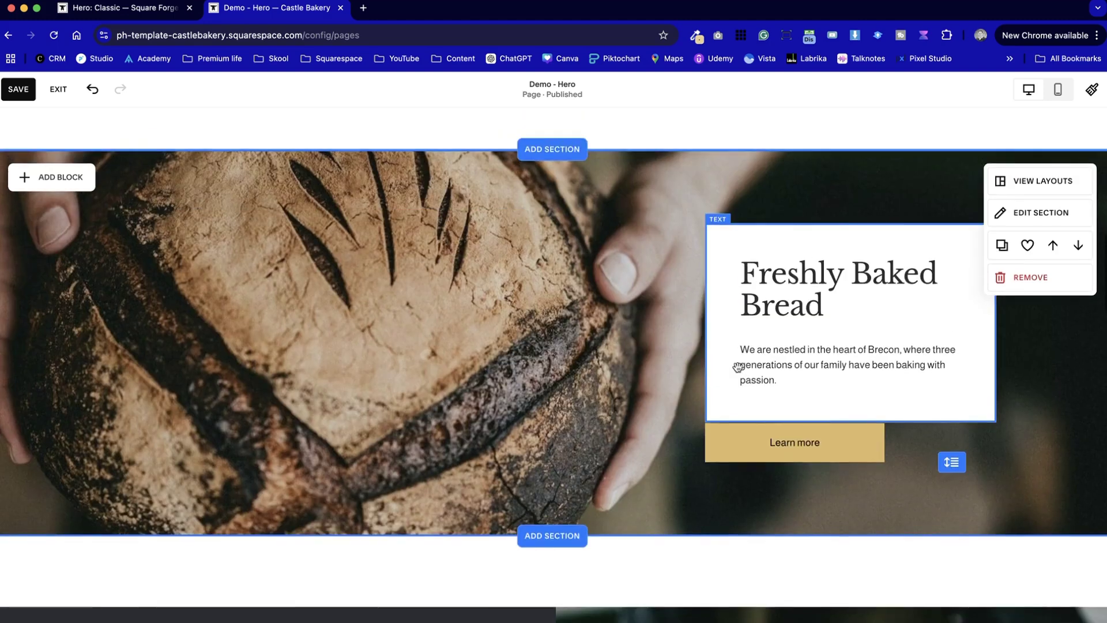
{"action": "scroll", "coordinate": [738, 368], "scroll_direction": "up", "scroll_amount": 1}
Check the Square Forge reference hero, then duplicate the new hero's text box and place the copy beside the original over the bread
{"action": "key", "text": "ctrl+shift+Tab"}
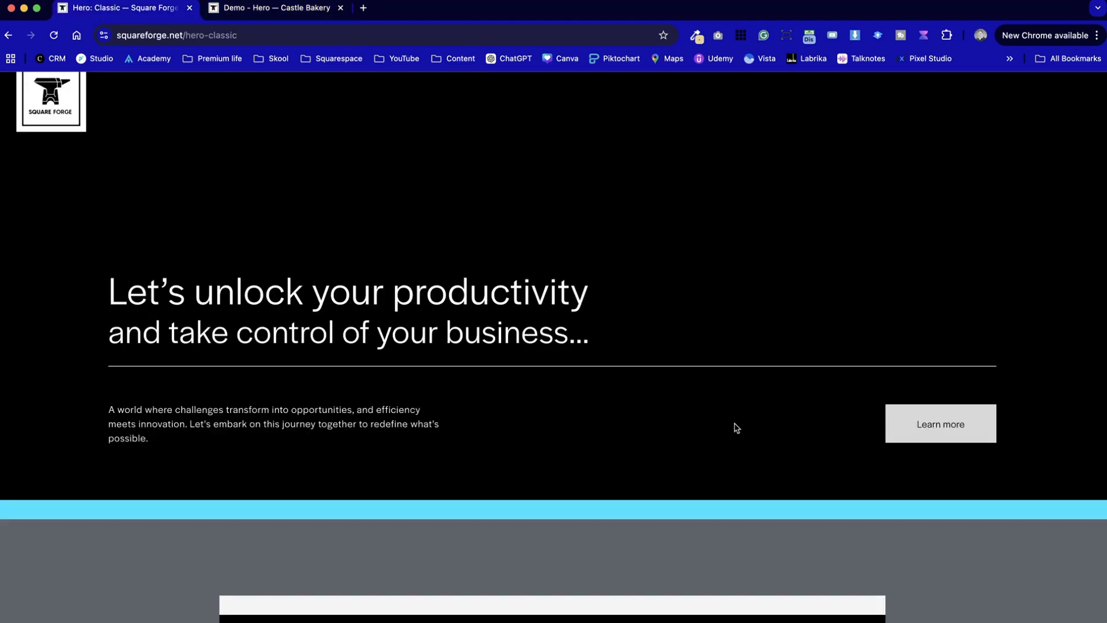
{"action": "key", "text": "ctrl+Tab"}
{"action": "left_click", "coordinate": [781, 341]}
{"action": "left_click_drag", "start_coordinate": [826, 370], "coordinate": [781, 338]}
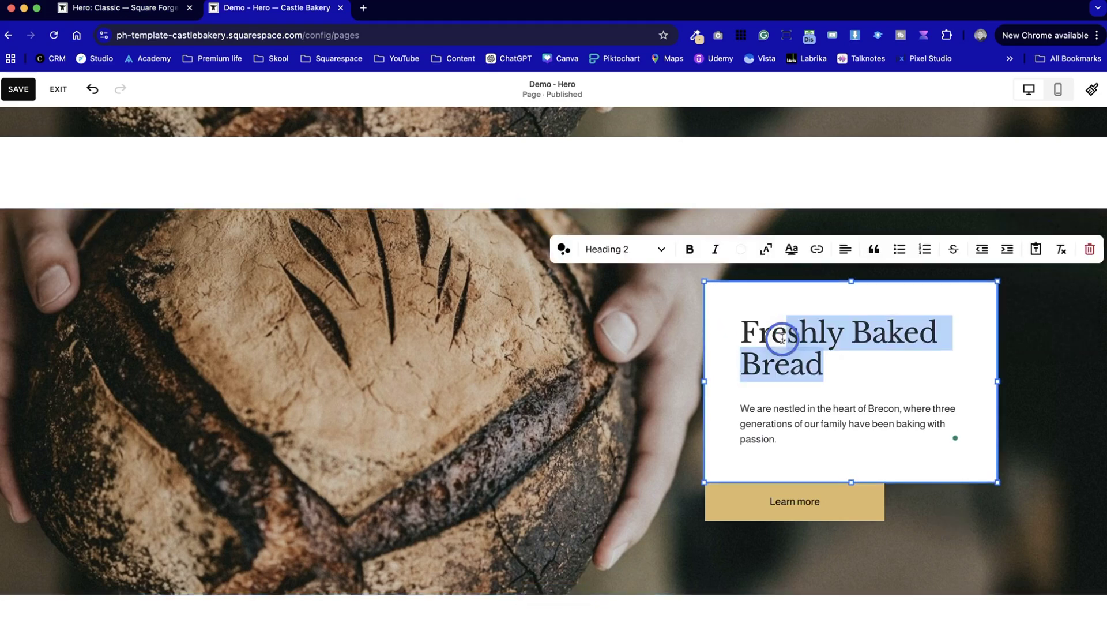
{"action": "left_click", "coordinate": [734, 313]}
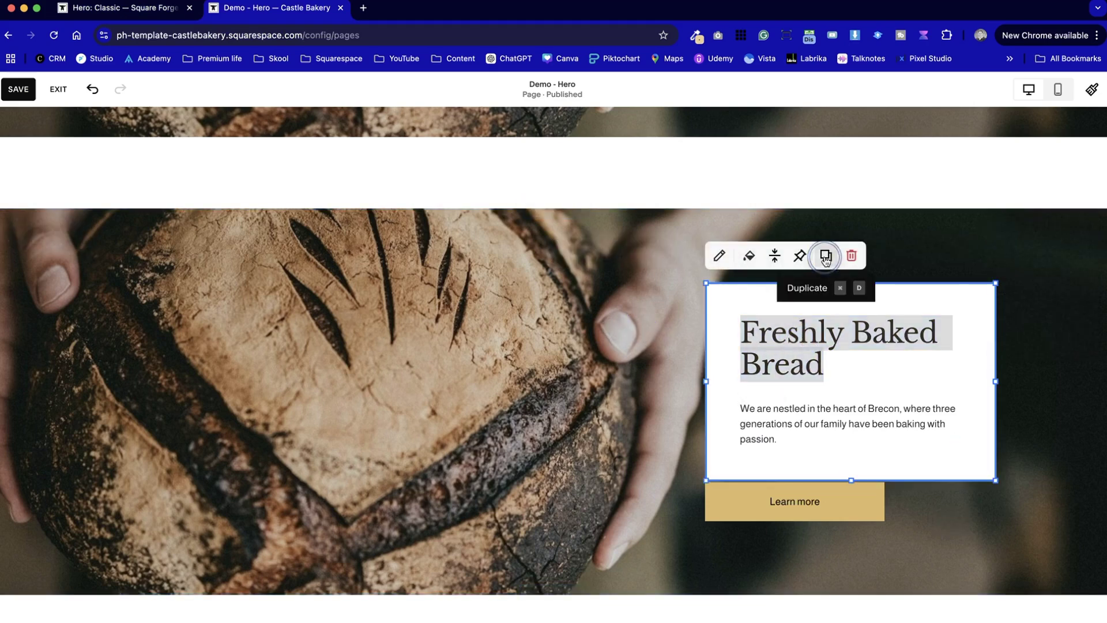
{"action": "left_click", "coordinate": [825, 255]}
{"action": "left_click_drag", "start_coordinate": [798, 392], "coordinate": [455, 360]}
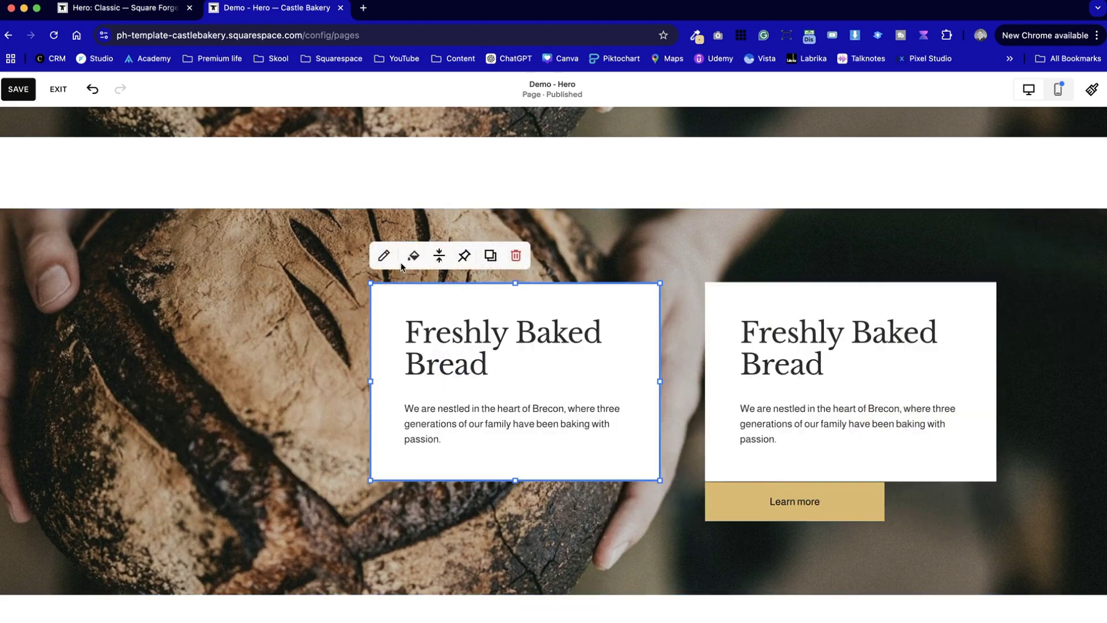
Turn off the background of the copied text box and delete the original boxed text block
{"action": "left_click", "coordinate": [409, 258]}
{"action": "left_click", "coordinate": [854, 331]}
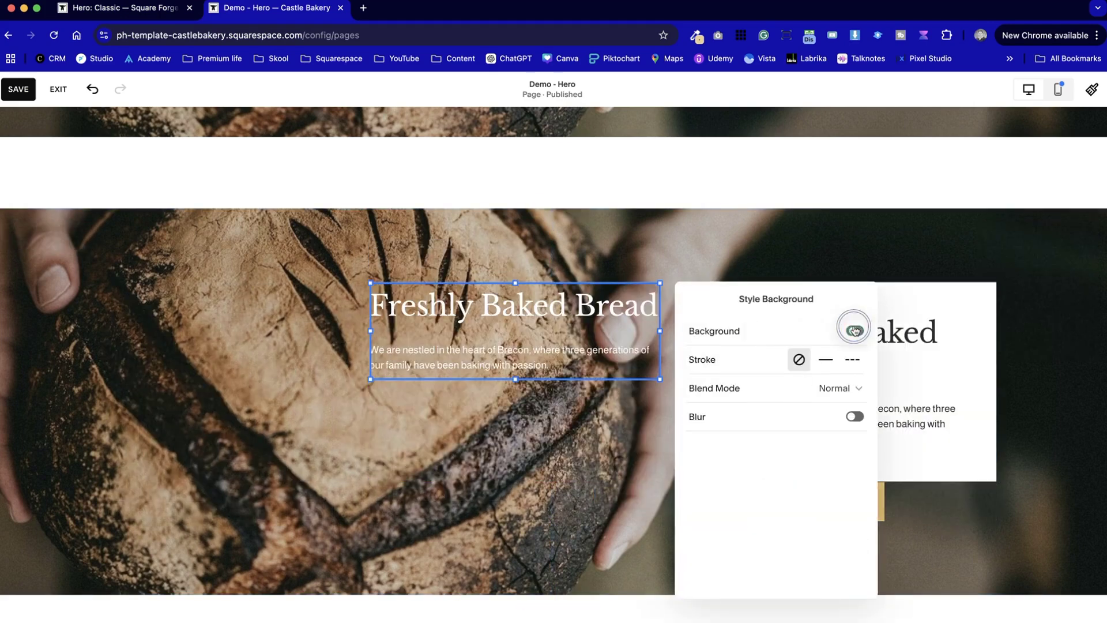
{"action": "left_click", "coordinate": [214, 348]}
{"action": "left_click", "coordinate": [746, 370]}
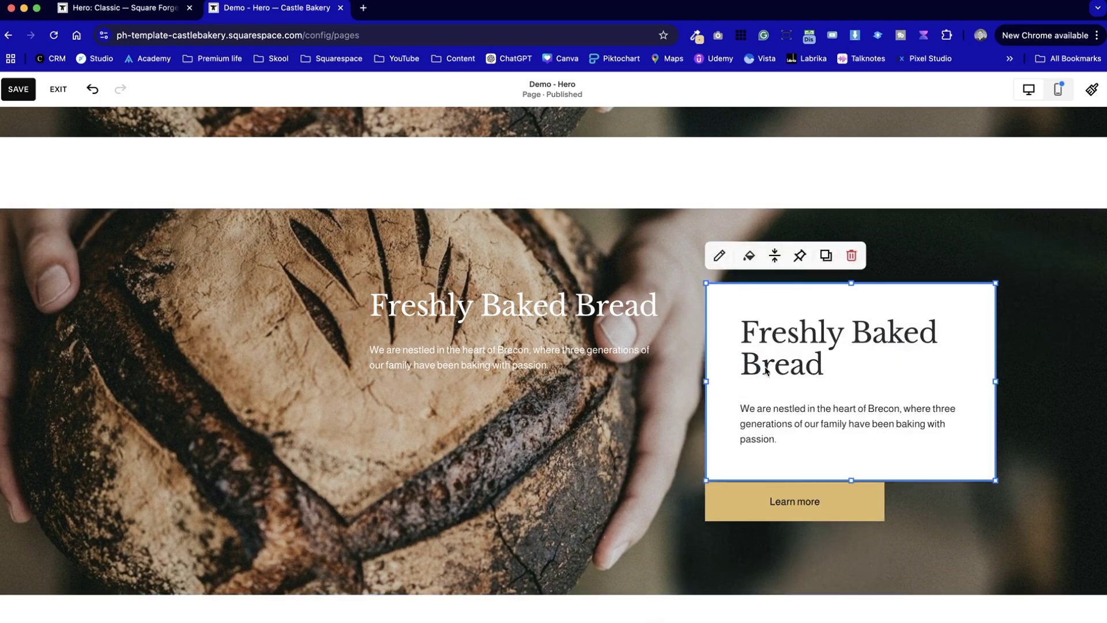
{"action": "left_click", "coordinate": [854, 255]}
Duplicate the unboxed text block, place the copy beneath it and delete the paragraph from the original so only its heading remains
{"action": "left_click", "coordinate": [496, 305]}
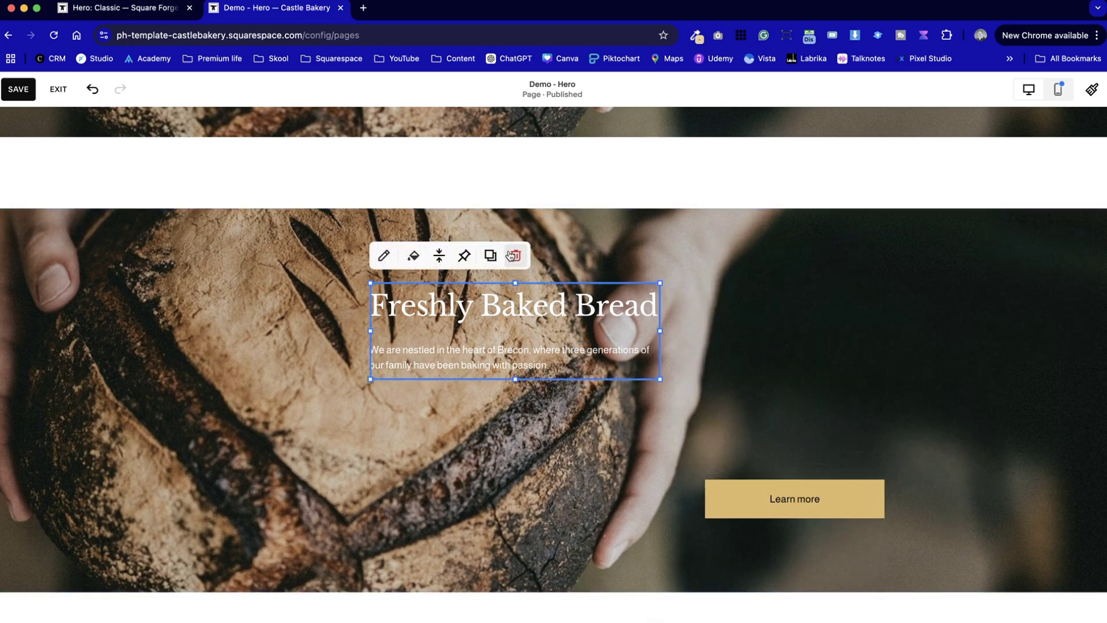
{"action": "left_click", "coordinate": [491, 256]}
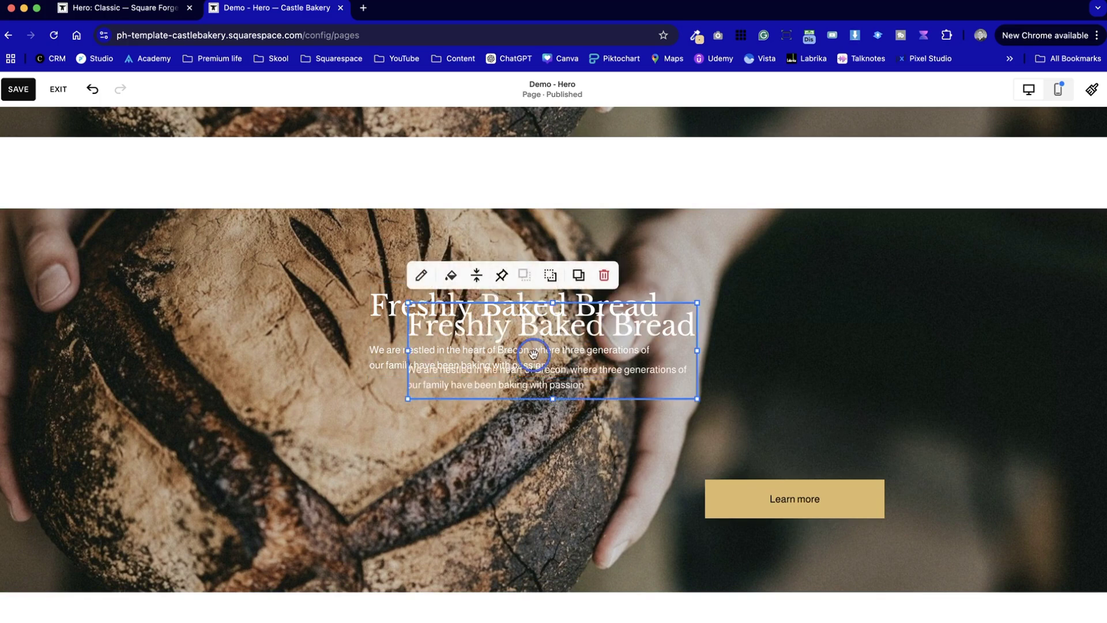
{"action": "double_click", "coordinate": [513, 350]}
{"action": "left_click_drag", "start_coordinate": [558, 362], "coordinate": [370, 350]}
{"action": "key", "text": "BackSpace"}
Delete the Freshly Baked Bread heading from the lower text block, keeping only its paragraph
{"action": "left_click", "coordinate": [456, 399]}
{"action": "left_click", "coordinate": [417, 424]}
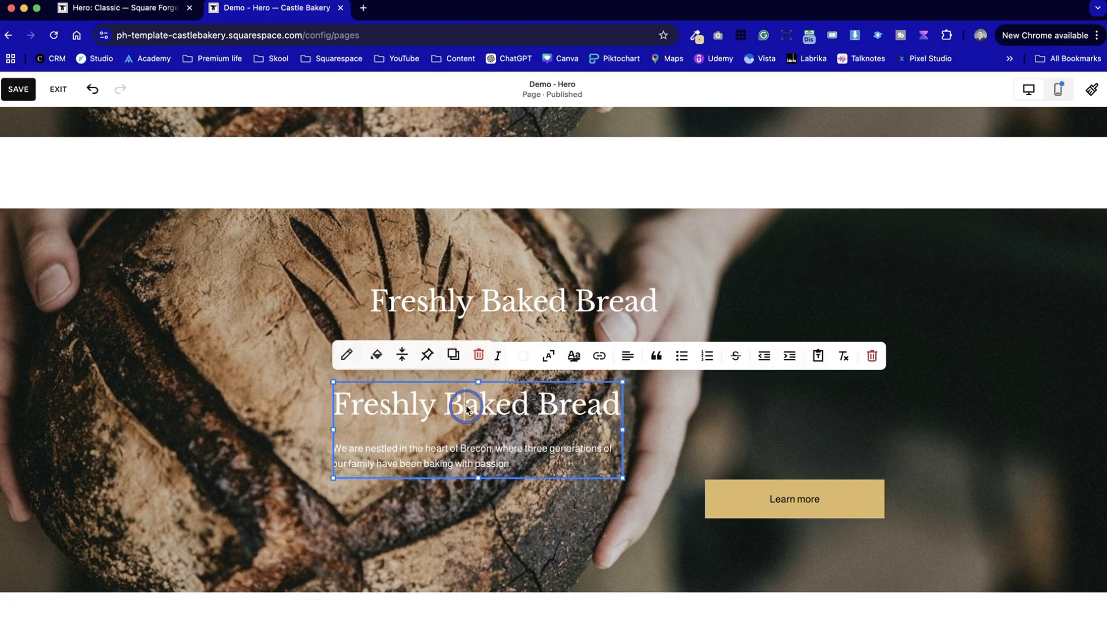
{"action": "left_click_drag", "start_coordinate": [339, 399], "coordinate": [621, 403]}
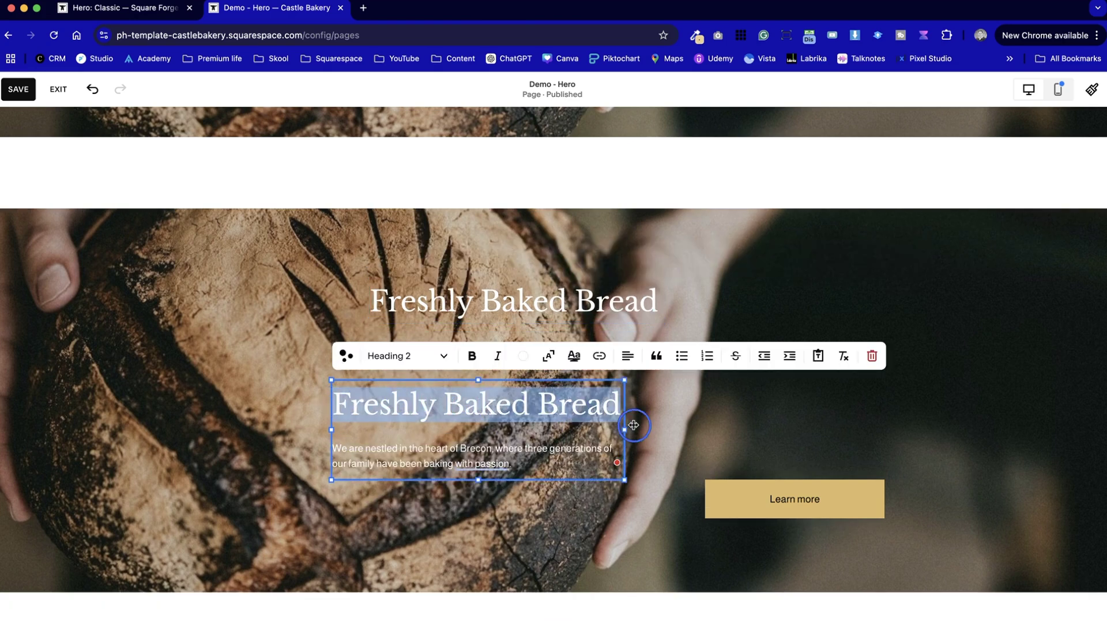
{"action": "key", "text": "BackSpace"}
{"action": "left_click", "coordinate": [319, 462]}
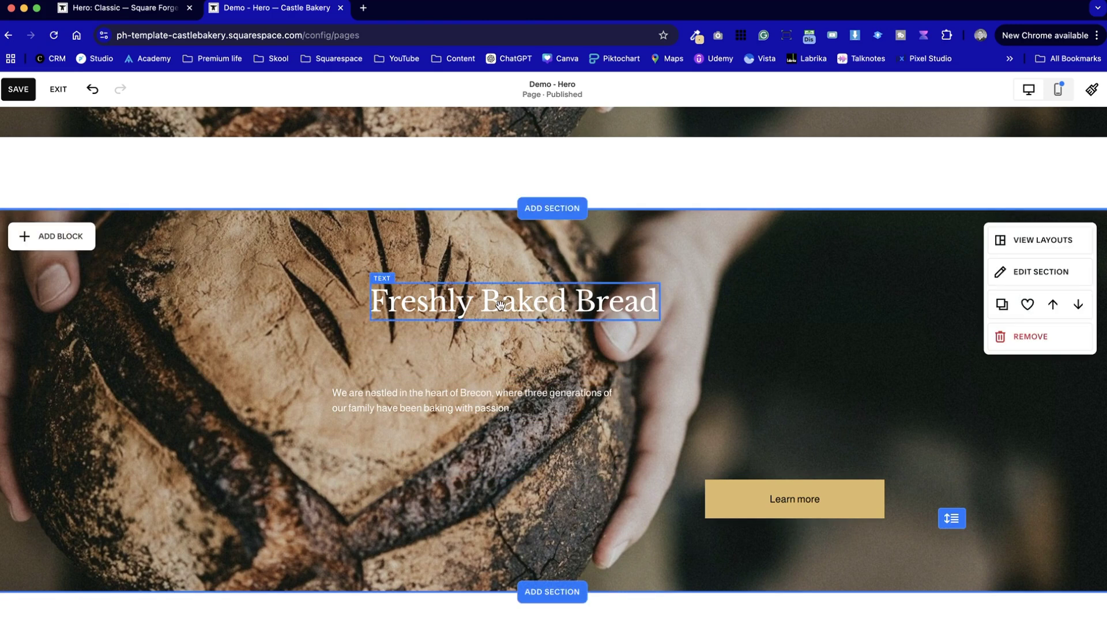
Set the Freshly Baked Bread text to the Heading 1 style
{"action": "left_click", "coordinate": [462, 299]}
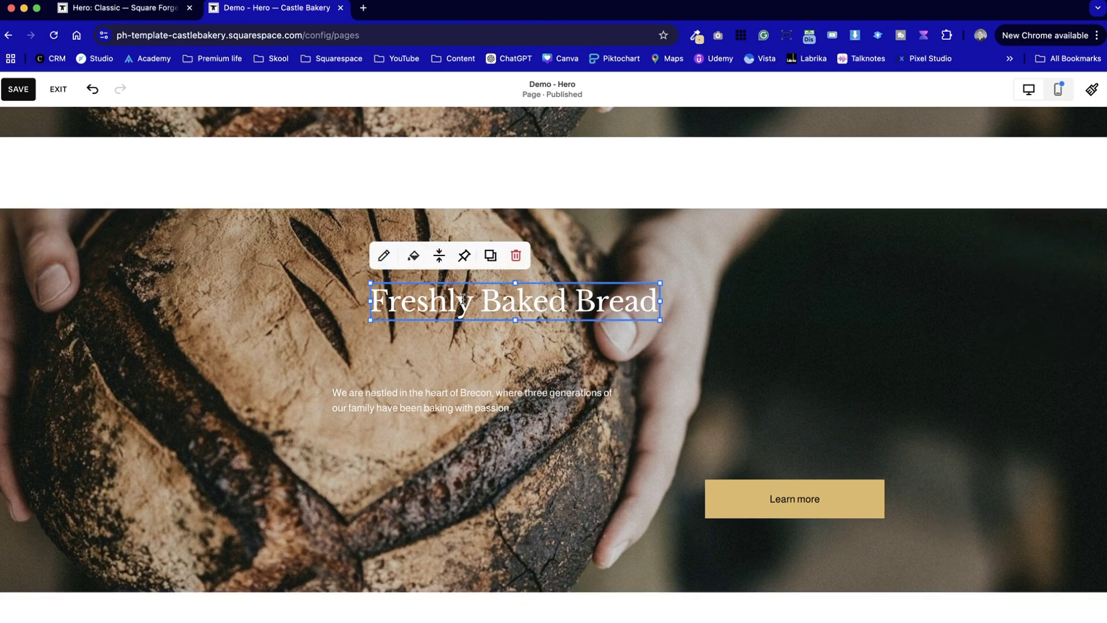
{"action": "left_click", "coordinate": [390, 263]}
{"action": "left_click", "coordinate": [452, 254]}
{"action": "left_click", "coordinate": [455, 291]}
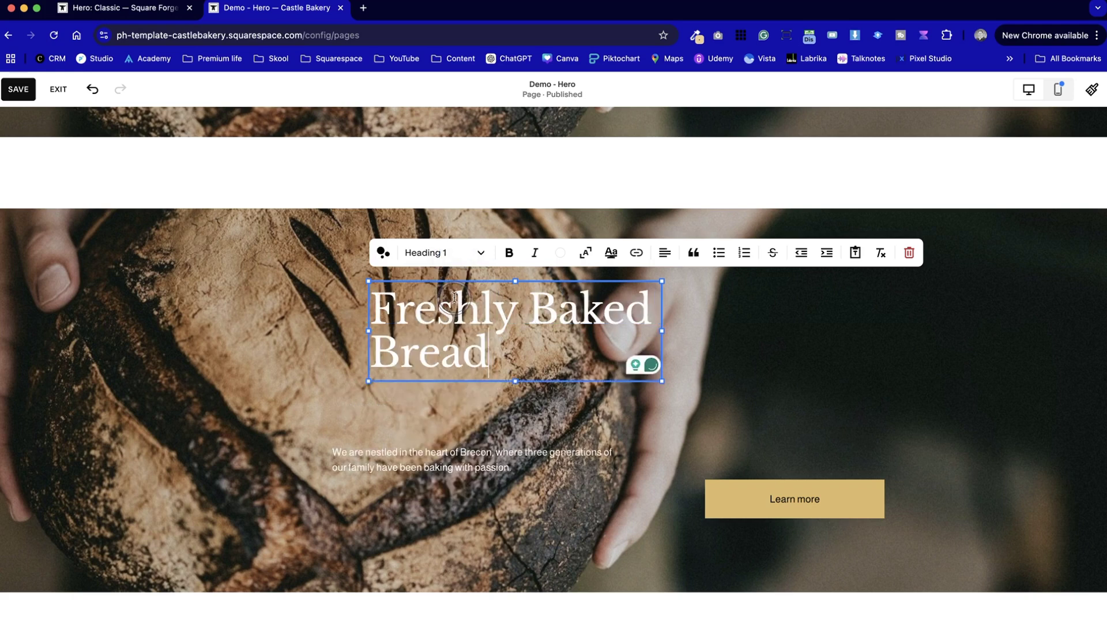
{"action": "left_click", "coordinate": [330, 367]}
Widen the heading block so its text fits on one line and move it lower, against the hero's left margin
{"action": "left_click", "coordinate": [630, 344]}
{"action": "left_click_drag", "start_coordinate": [664, 331], "coordinate": [831, 335]}
{"action": "left_click_drag", "start_coordinate": [756, 353], "coordinate": [503, 424]}
Set the hero description to Paragraph 1 and place it below the heading, aligned with the heading's left edge and leaving a gap
{"action": "left_click", "coordinate": [476, 456]}
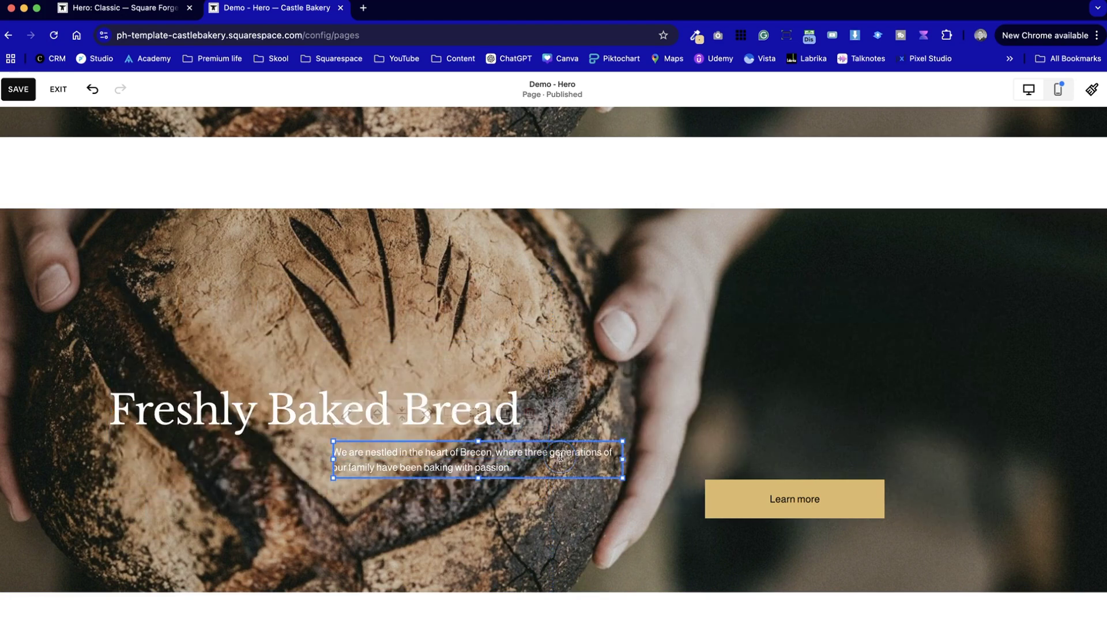
{"action": "left_click", "coordinate": [476, 456]}
{"action": "left_click", "coordinate": [418, 411]}
{"action": "left_click", "coordinate": [395, 294]}
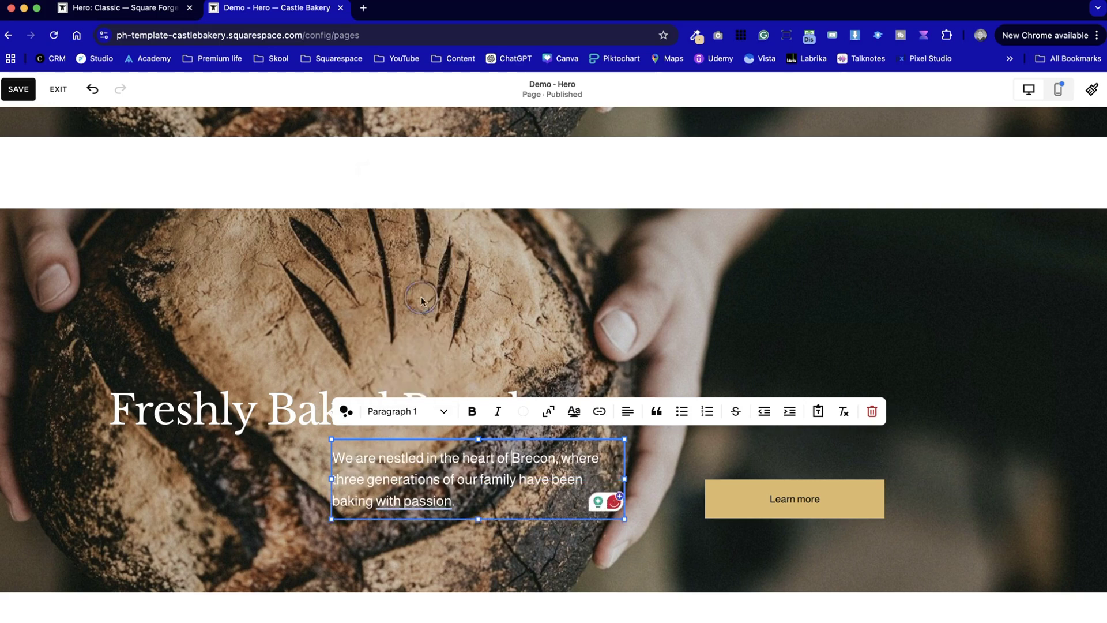
{"action": "left_click", "coordinate": [249, 481]}
{"action": "scroll", "coordinate": [448, 549], "scroll_direction": "down", "scroll_amount": 3}
{"action": "left_click_drag", "start_coordinate": [461, 392], "coordinate": [238, 473]}
{"action": "left_click", "coordinate": [513, 450]}
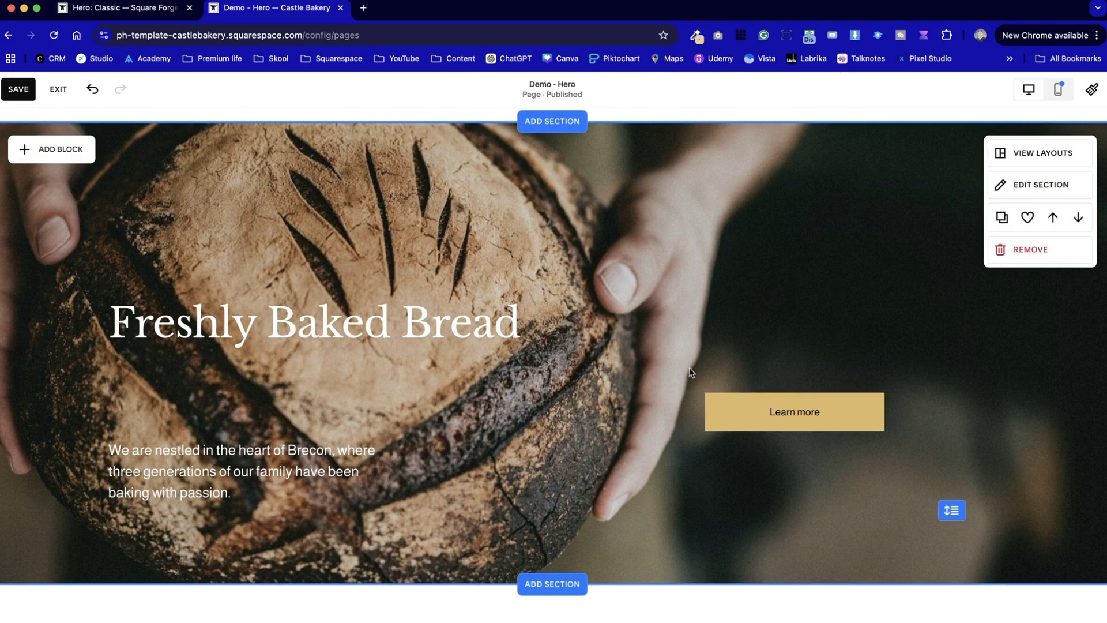
Move the Learn more button to the hero's right margin, level with the paragraph, and compare the layout with the Square Forge reference
{"action": "left_click_drag", "start_coordinate": [815, 431], "coordinate": [919, 491]}
{"action": "left_click", "coordinate": [809, 400]}
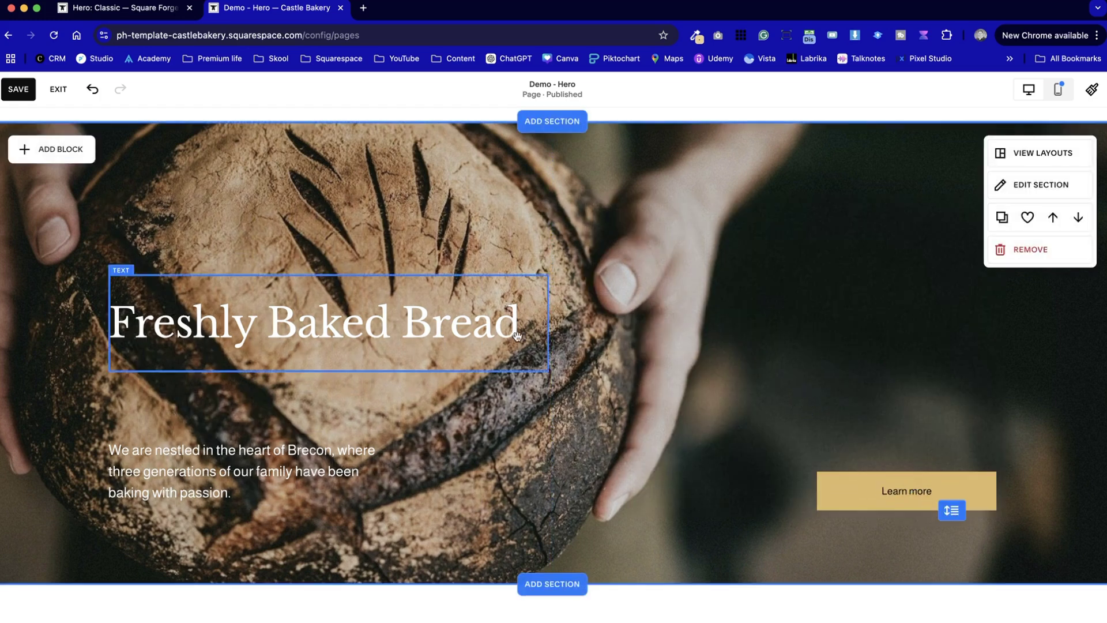
{"action": "left_click_drag", "start_coordinate": [836, 485], "coordinate": [837, 461]}
{"action": "left_click", "coordinate": [661, 436]}
{"action": "key", "text": "ctrl+shift+Tab"}
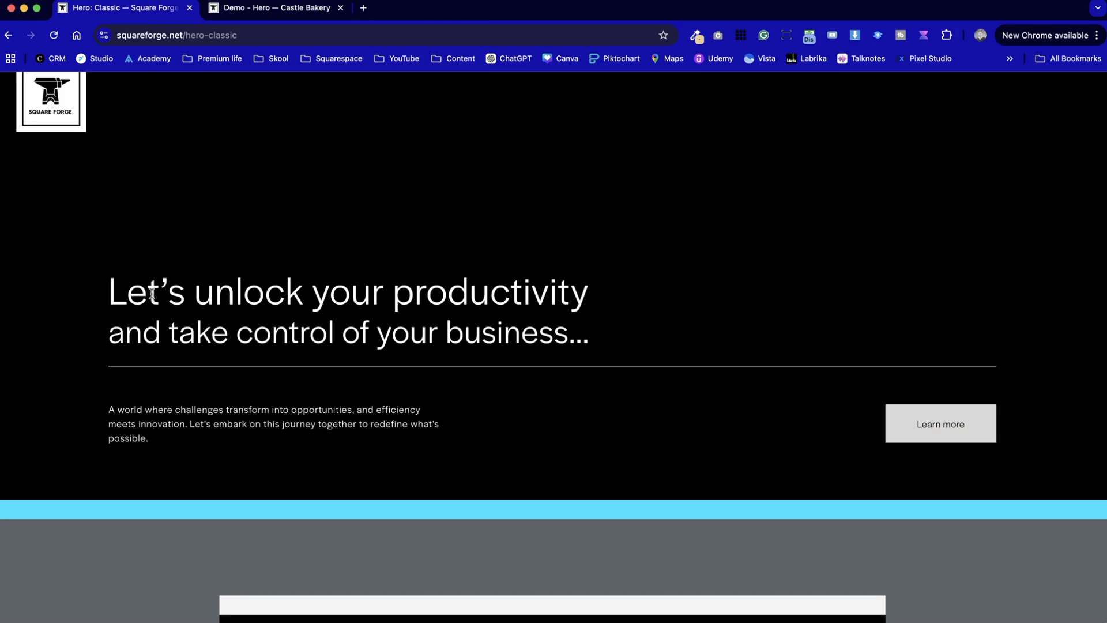
{"action": "key", "text": "ctrl+Tab"}
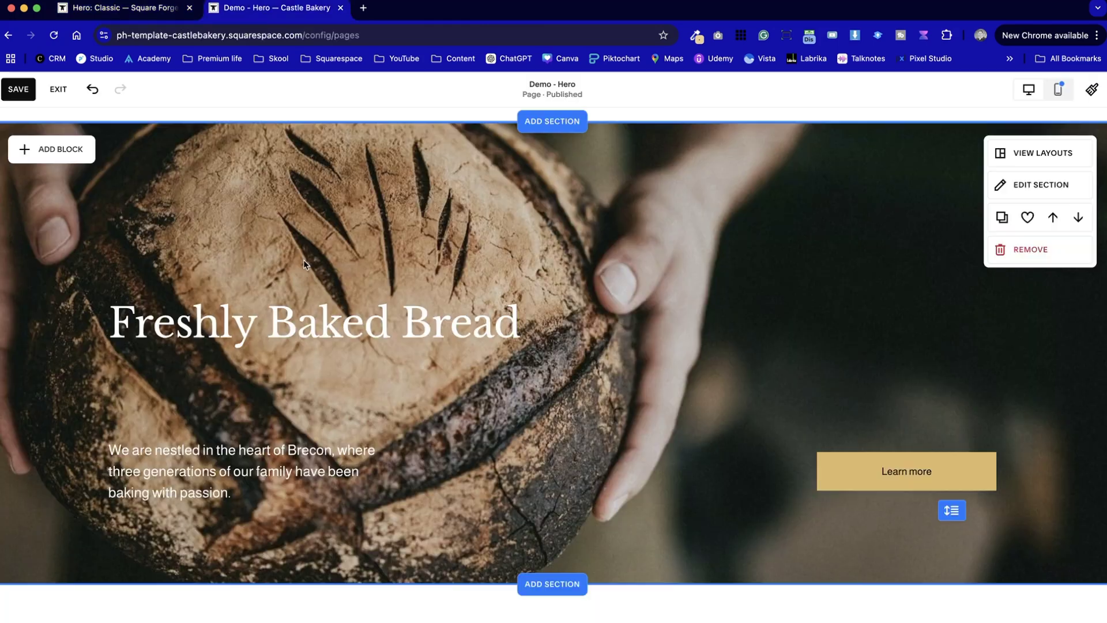
Flip the hero section's background image horizontally and save the edited image permanently
{"action": "left_click", "coordinate": [1031, 192]}
{"action": "left_click", "coordinate": [994, 192]}
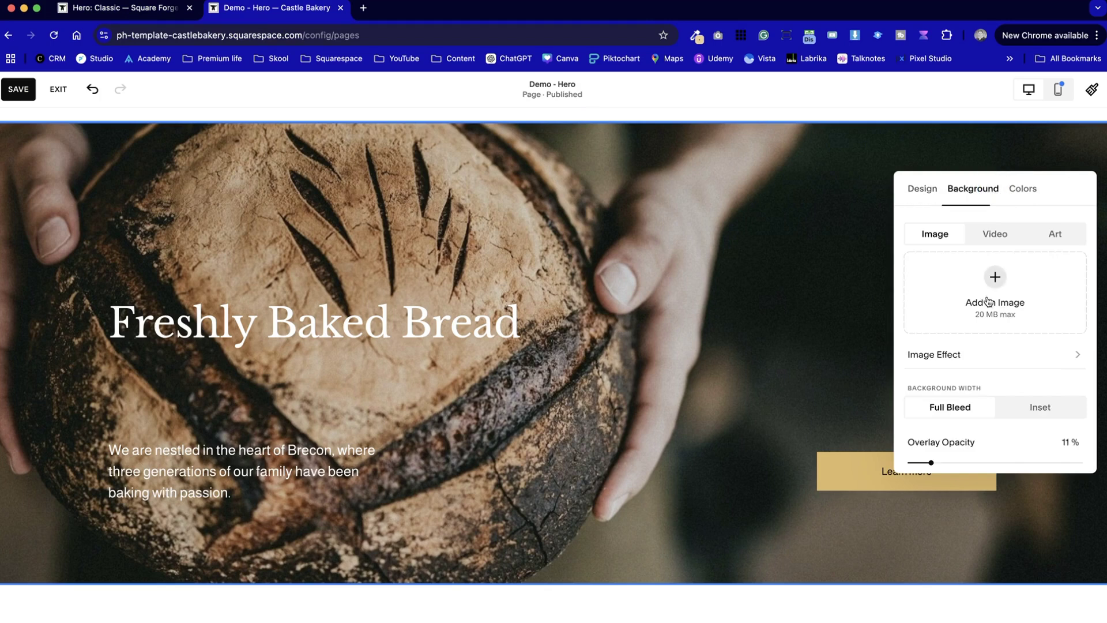
{"action": "left_click", "coordinate": [947, 382]}
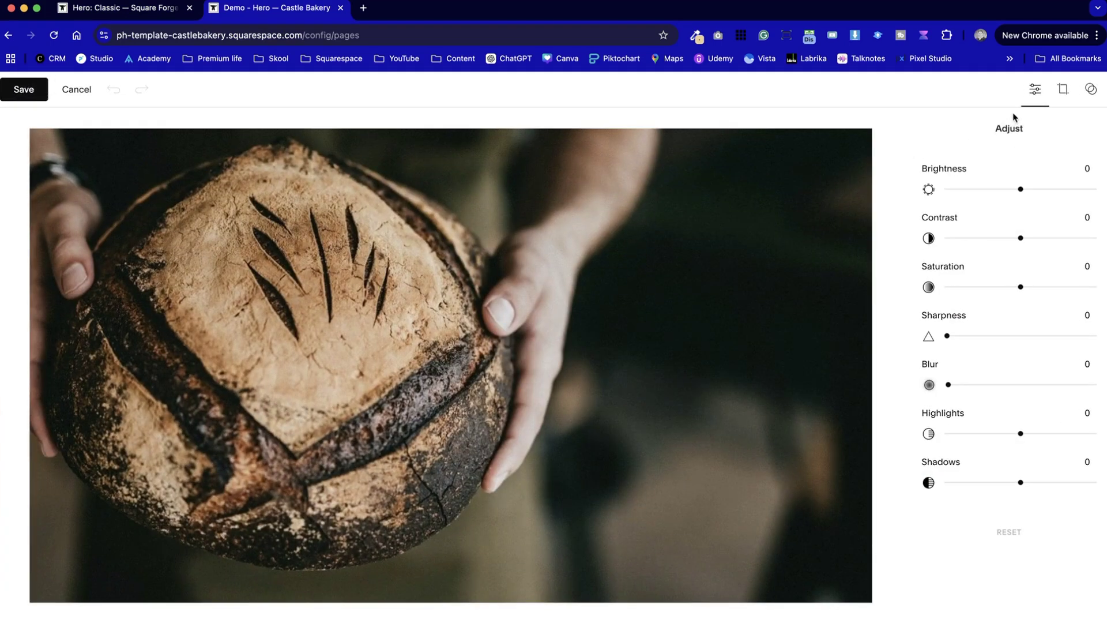
{"action": "left_click", "coordinate": [1062, 87]}
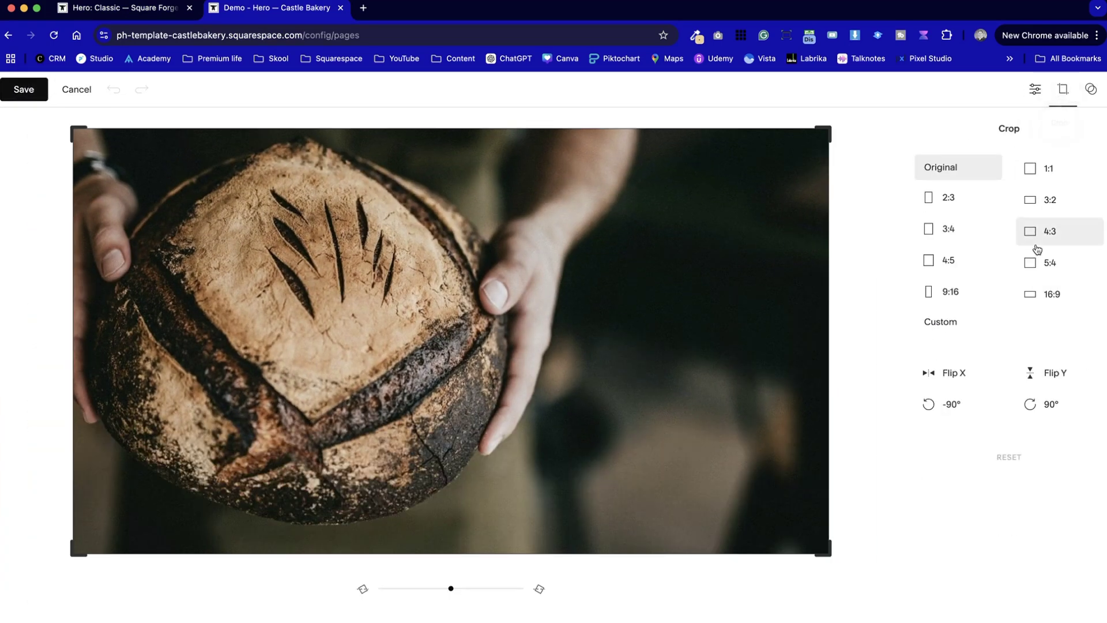
{"action": "left_click", "coordinate": [940, 375]}
{"action": "left_click", "coordinate": [23, 88]}
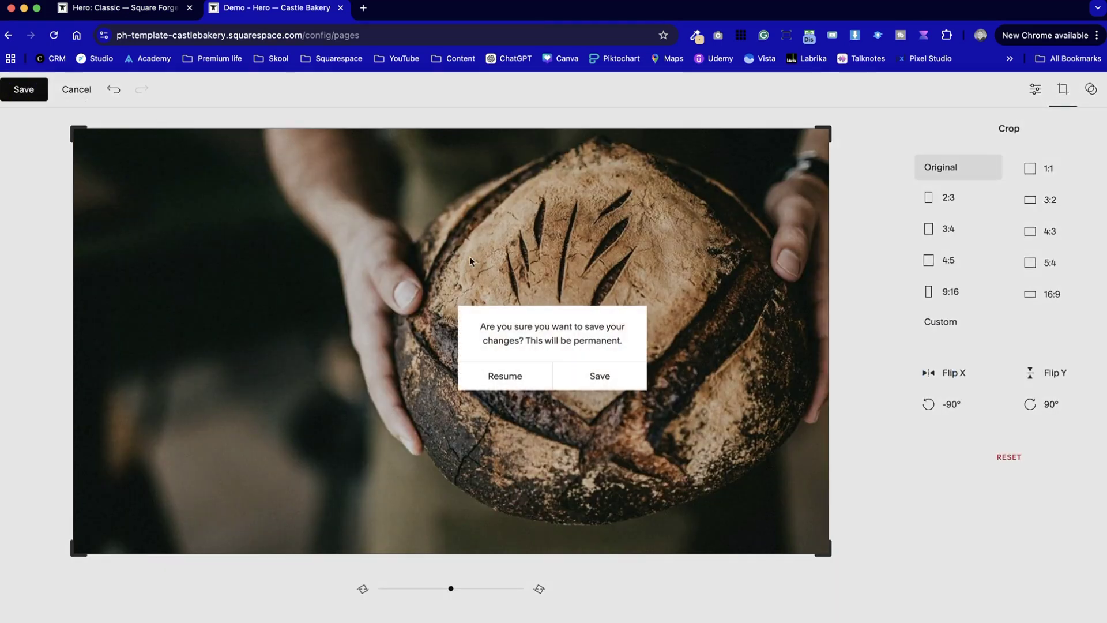
{"action": "left_click", "coordinate": [578, 372]}
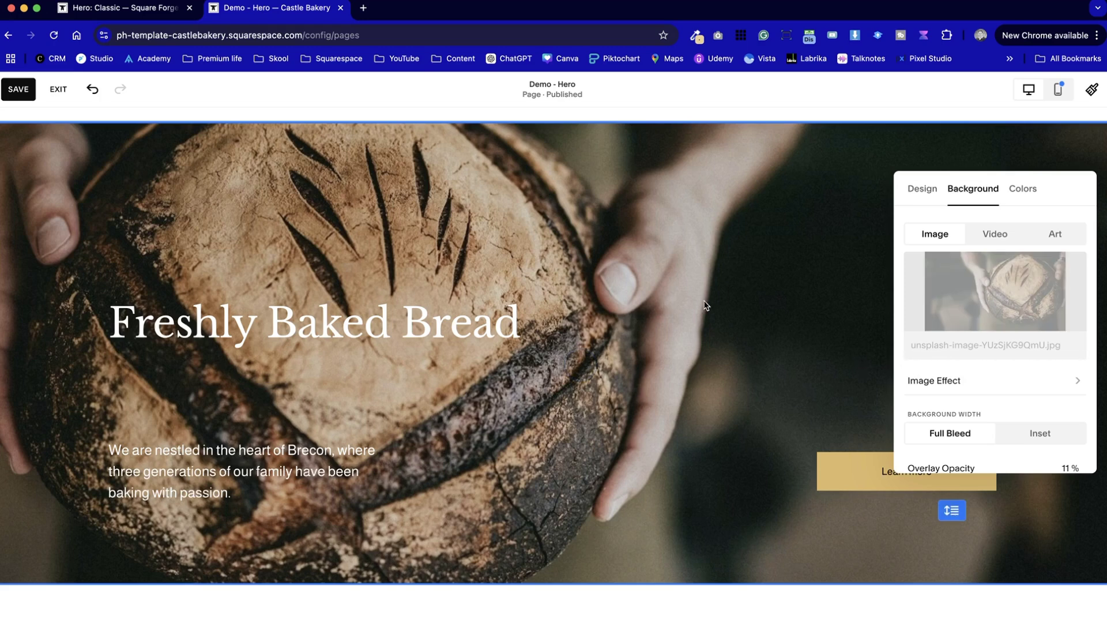
{"action": "scroll", "coordinate": [984, 378], "scroll_direction": "down", "scroll_amount": 3}
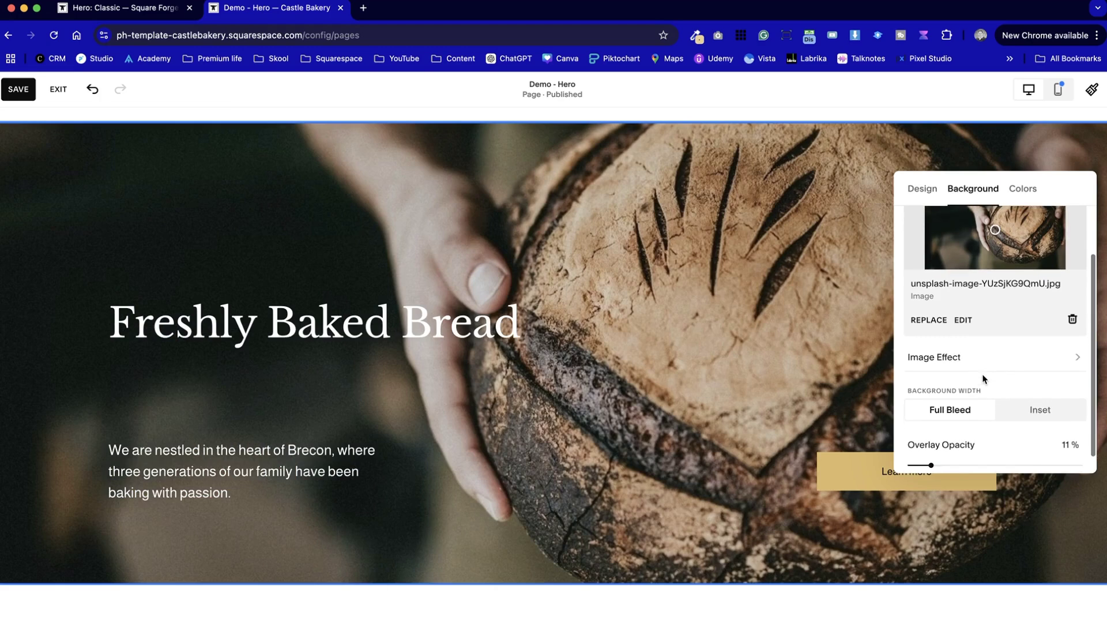
Set the hero section's background overlay opacity to 49% and apply the Bright 1 color theme
{"action": "left_click_drag", "start_coordinate": [959, 441], "coordinate": [1002, 432]}
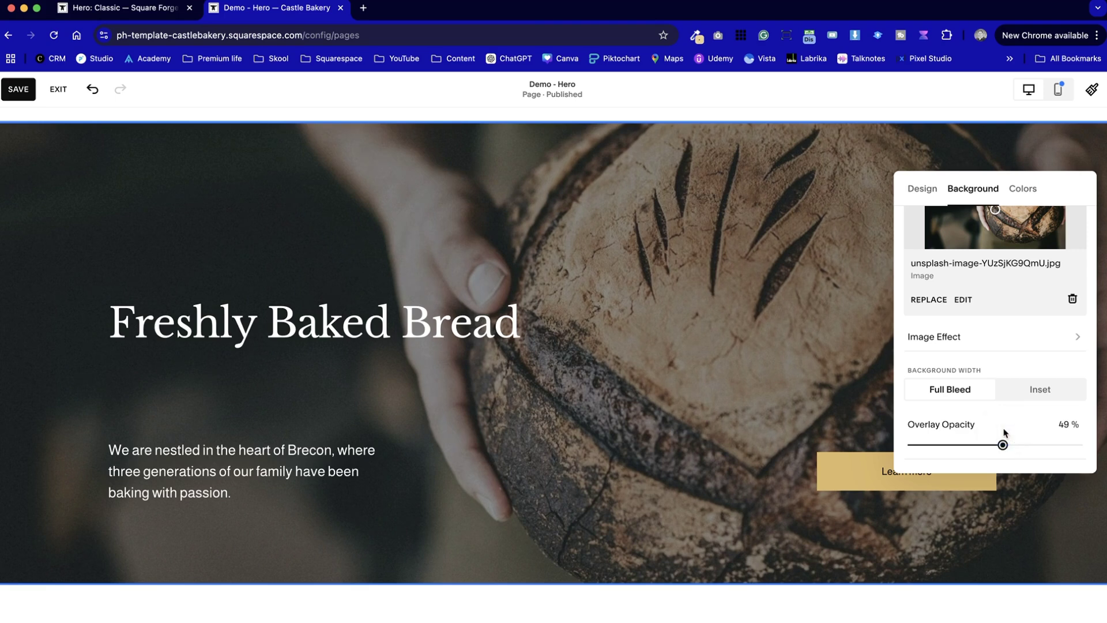
{"action": "left_click", "coordinate": [1033, 192]}
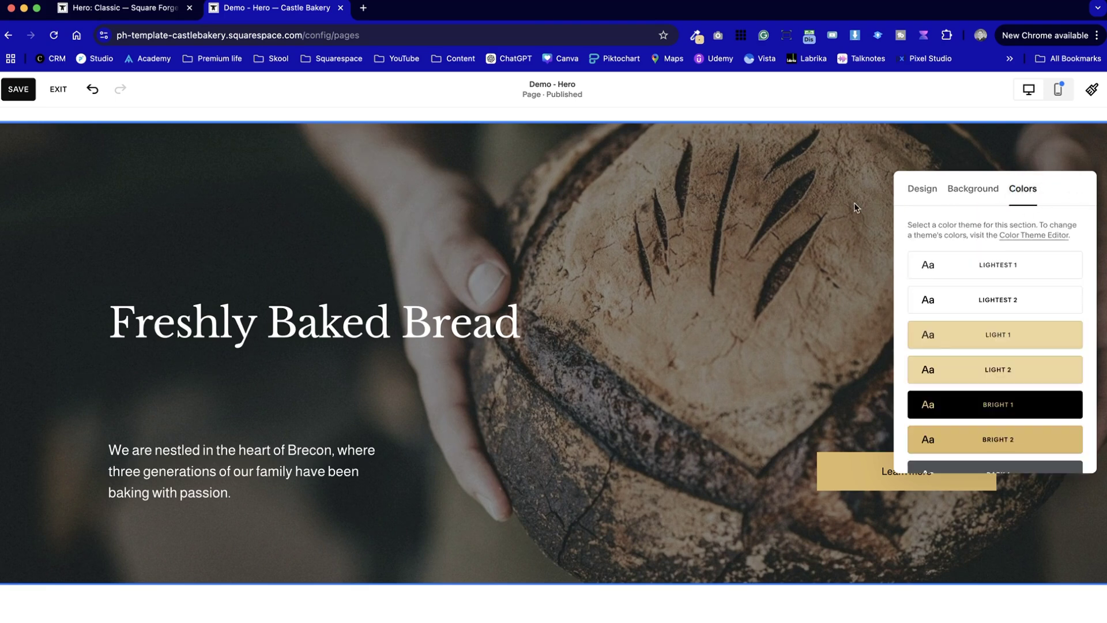
{"action": "scroll", "coordinate": [934, 333], "scroll_direction": "down", "scroll_amount": 3}
{"action": "left_click", "coordinate": [1026, 282]}
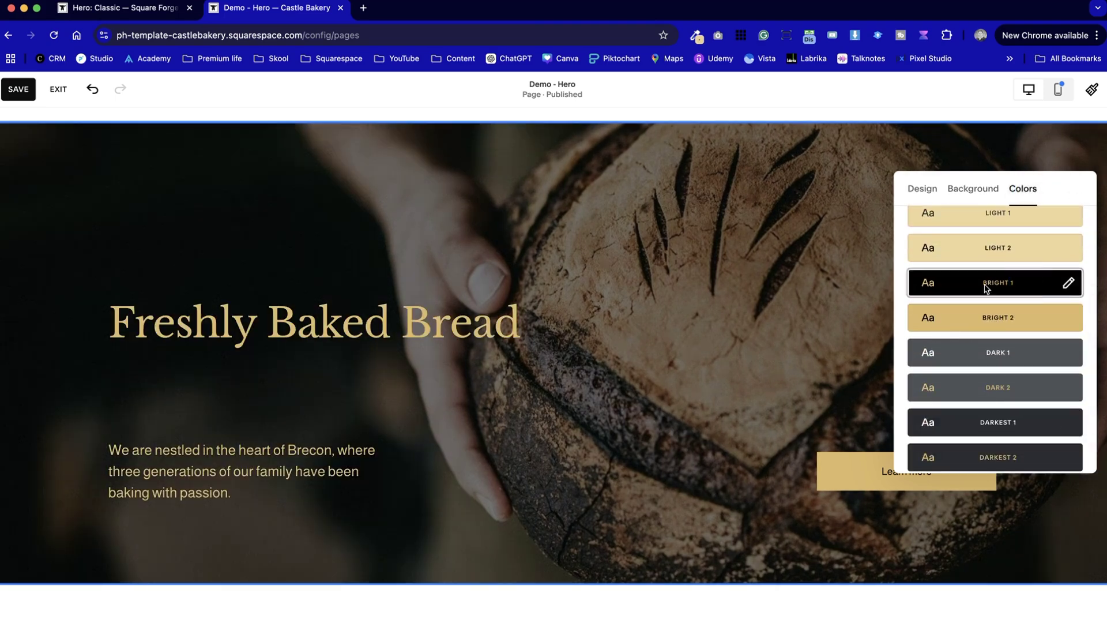
Move the heading down close above the paragraph, and lower the paragraph by one grid row
{"action": "left_click", "coordinate": [738, 303]}
{"action": "left_click_drag", "start_coordinate": [415, 366], "coordinate": [417, 400]}
{"action": "left_click", "coordinate": [648, 421]}
{"action": "left_click_drag", "start_coordinate": [287, 484], "coordinate": [287, 506]}
{"action": "left_click", "coordinate": [627, 462]}
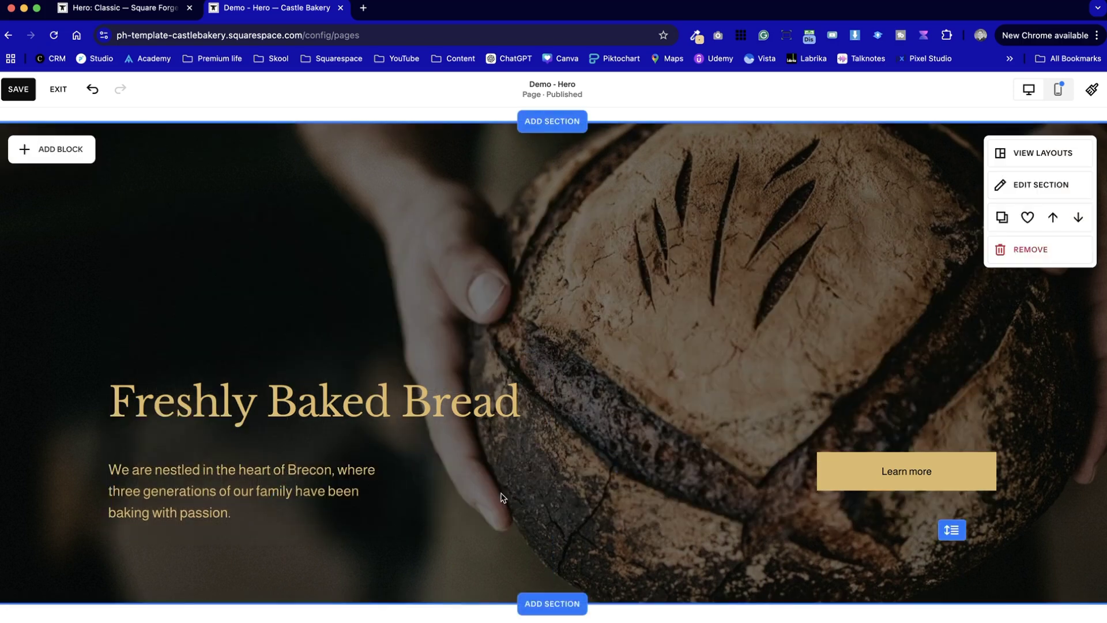
Widen the paragraph block past the heading's width so its text runs on two lines
{"action": "left_click", "coordinate": [383, 504]}
{"action": "left_click_drag", "start_coordinate": [400, 490], "coordinate": [763, 495]}
{"action": "left_click", "coordinate": [728, 579]}
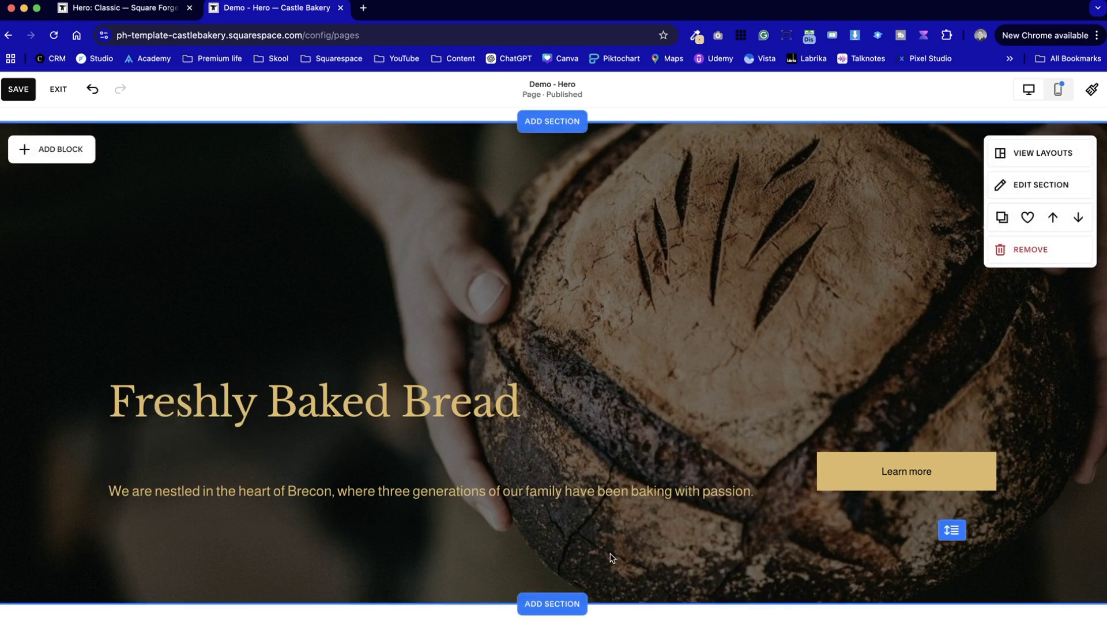
{"action": "left_click", "coordinate": [673, 479]}
{"action": "left_click_drag", "start_coordinate": [764, 489], "coordinate": [615, 487]}
{"action": "left_click", "coordinate": [680, 501]}
Align the paragraph text to the top of its block and move the block down one grid row
{"action": "left_click", "coordinate": [509, 487]}
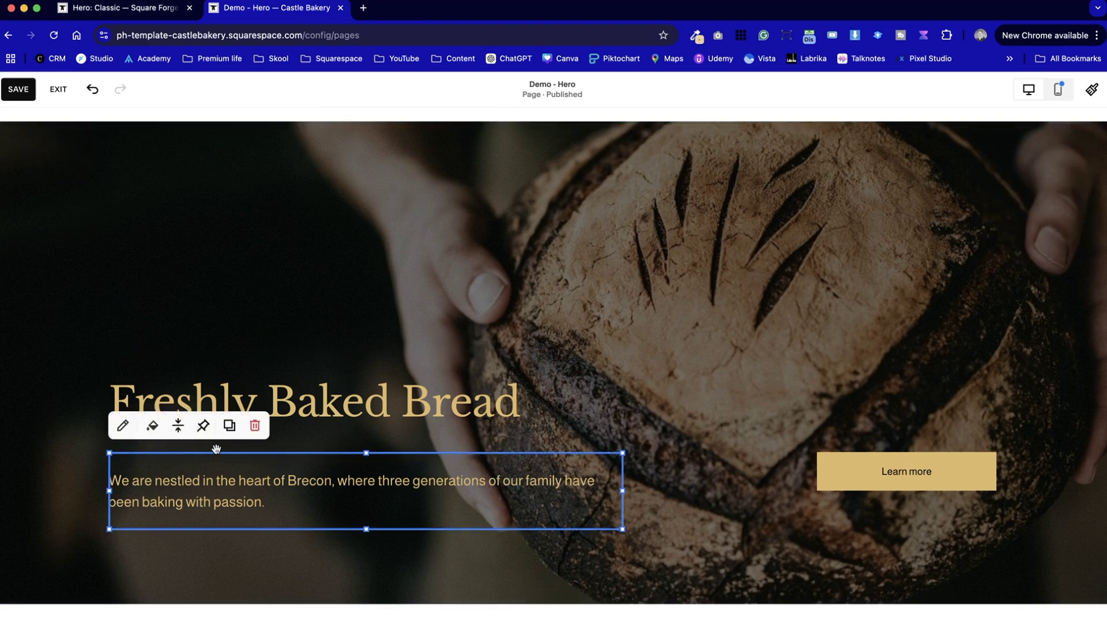
{"action": "left_click", "coordinate": [177, 425]}
{"action": "left_click", "coordinate": [150, 454]}
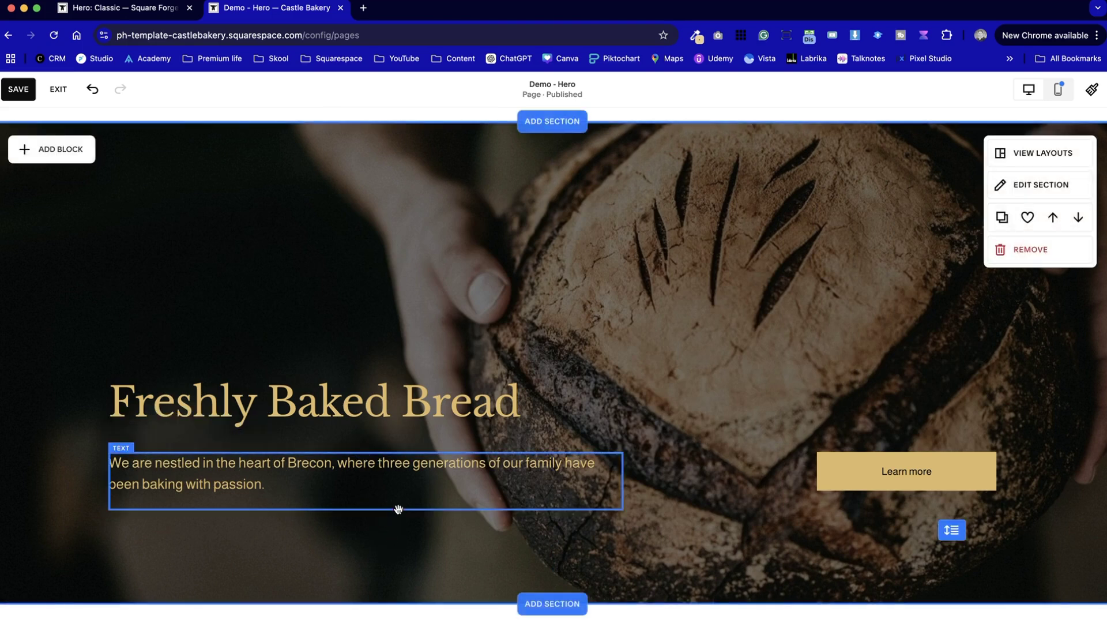
{"action": "left_click_drag", "start_coordinate": [395, 507], "coordinate": [386, 520]}
{"action": "left_click", "coordinate": [395, 412]}
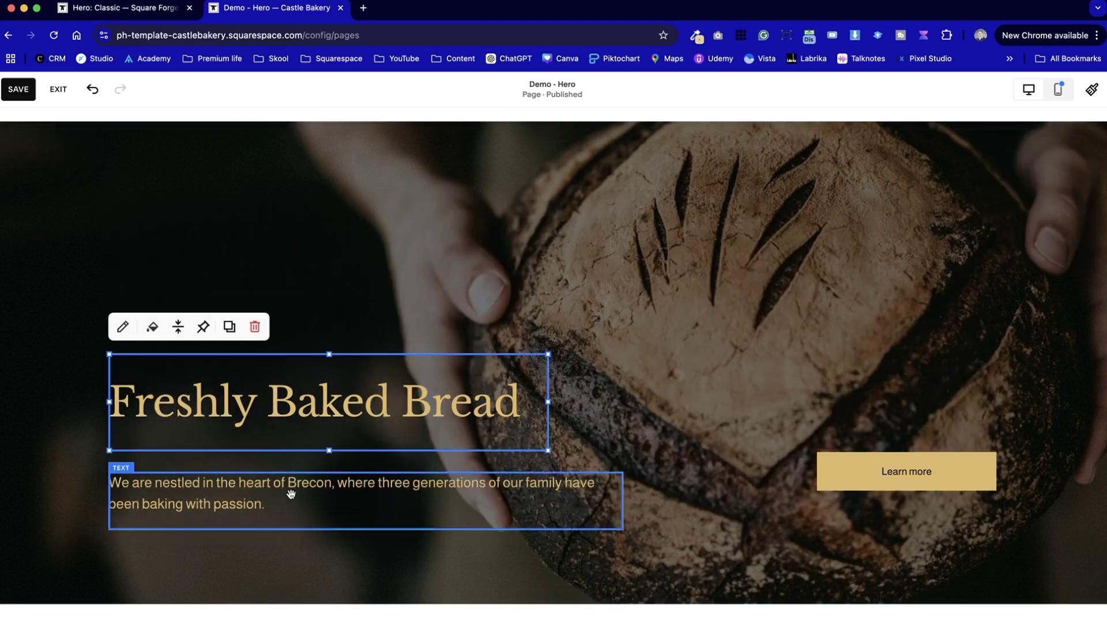
{"action": "left_click", "coordinate": [304, 567]}
Add a line block between the heading and the paragraph, stretched to the button's outer edge
{"action": "left_click", "coordinate": [49, 150]}
{"action": "left_click", "coordinate": [173, 398]}
{"action": "left_click", "coordinate": [238, 263]}
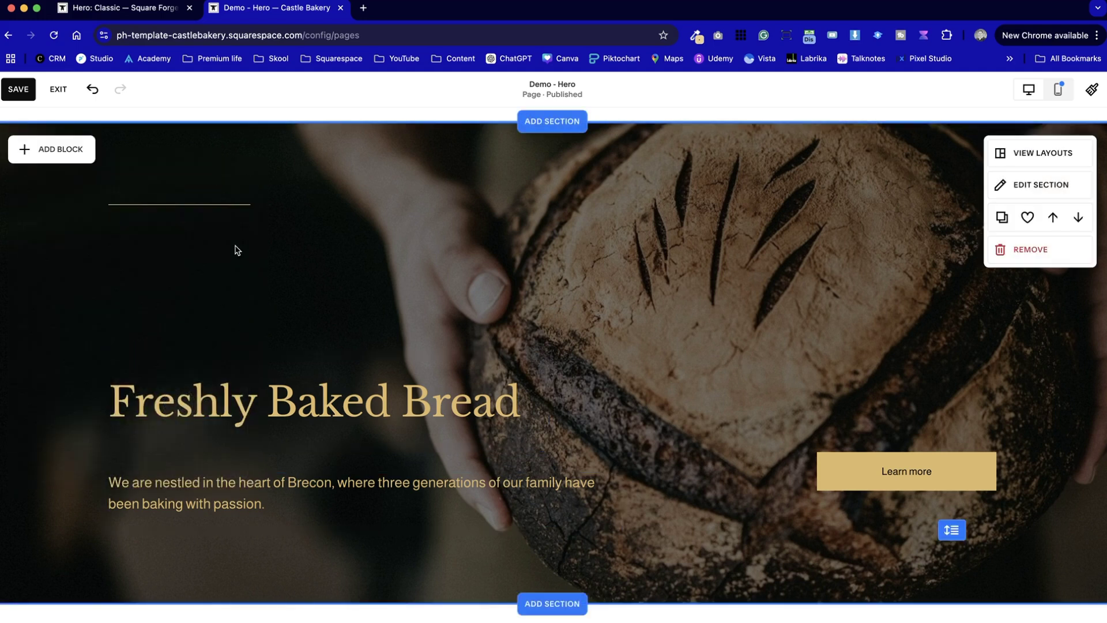
{"action": "left_click_drag", "start_coordinate": [231, 206], "coordinate": [1009, 453]}
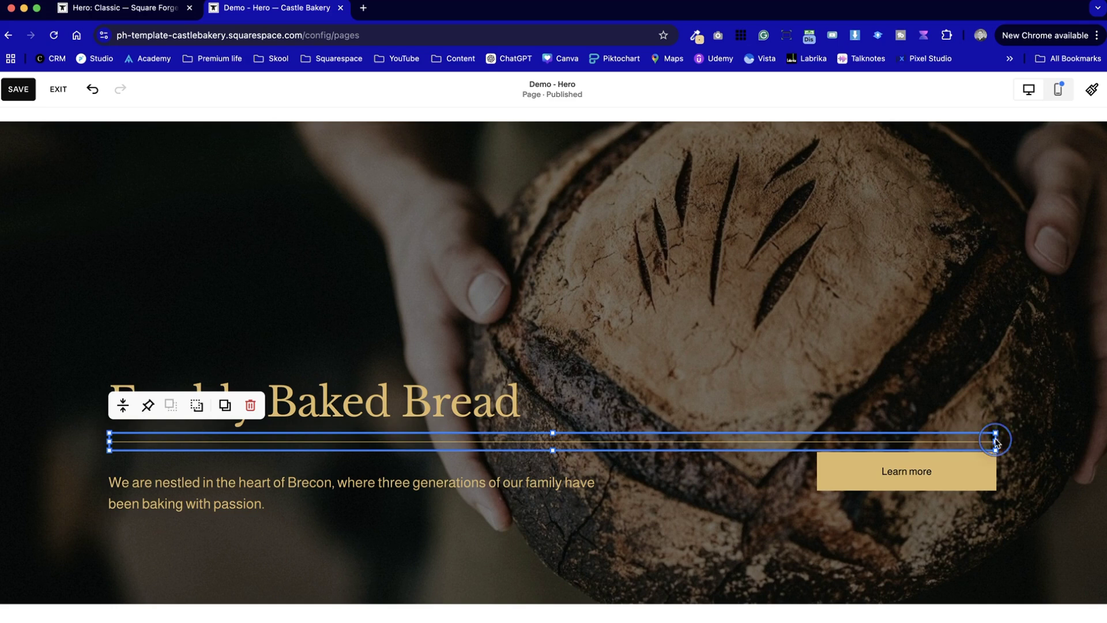
{"action": "left_click", "coordinate": [938, 379]}
{"action": "left_click", "coordinate": [929, 439]}
Stretch the line past the content margins to both edges of the section
{"action": "left_click_drag", "start_coordinate": [992, 438], "coordinate": [1104, 428]}
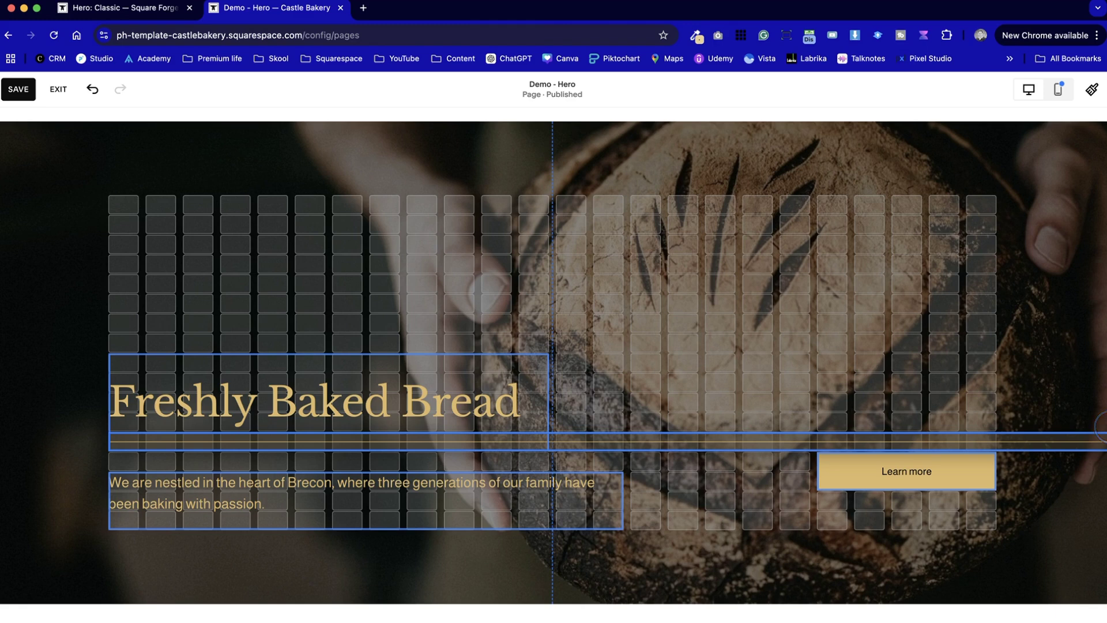
{"action": "left_click_drag", "start_coordinate": [1103, 428], "coordinate": [1103, 429]}
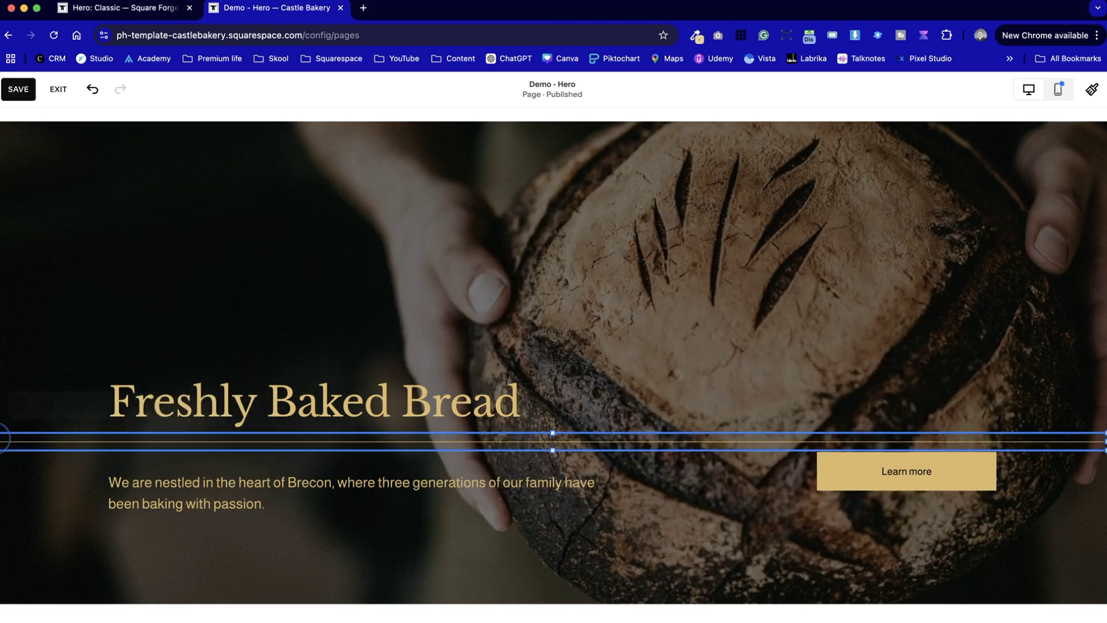
{"action": "left_click", "coordinate": [300, 279]}
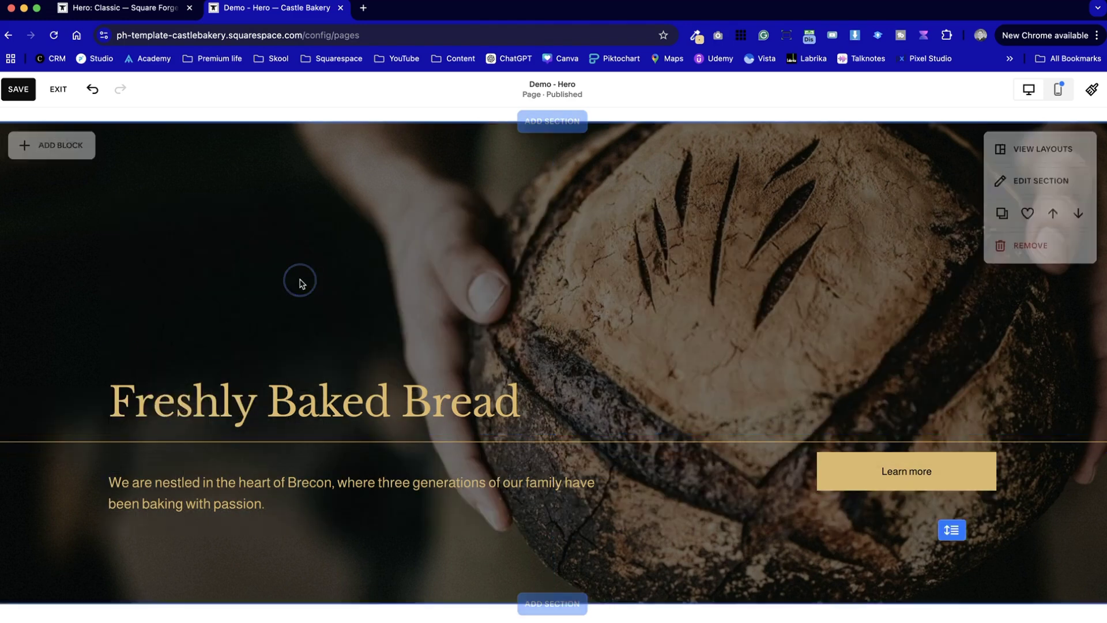
Compare with the Square Forge hero example and move the heading up one grid row, clear of the line
{"action": "key", "text": "ctrl+shift+Tab"}
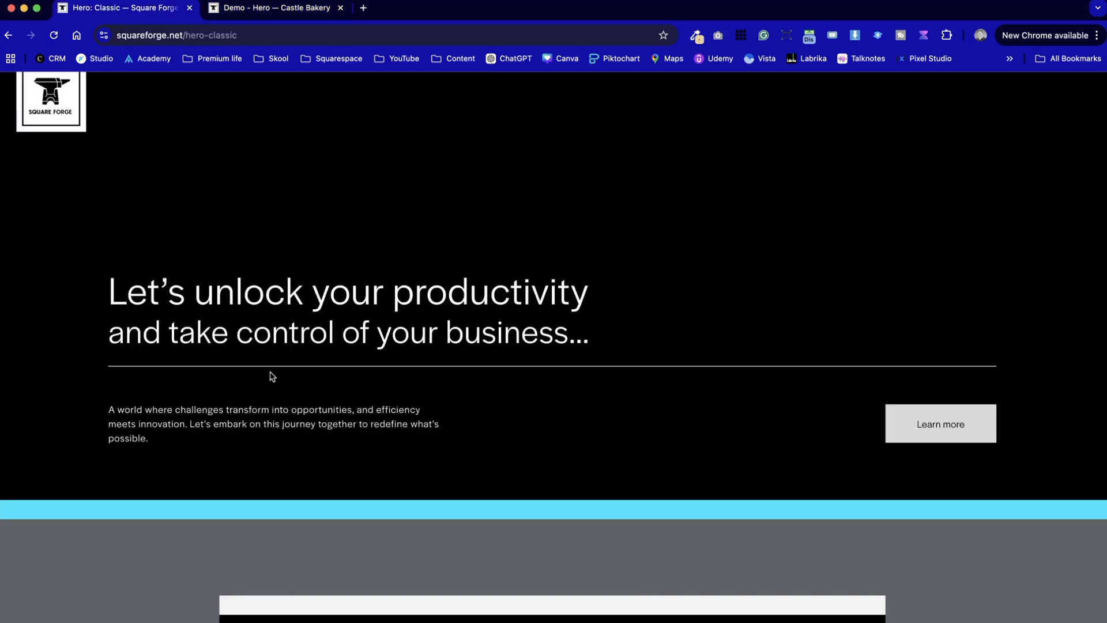
{"action": "key", "text": "ctrl+Tab"}
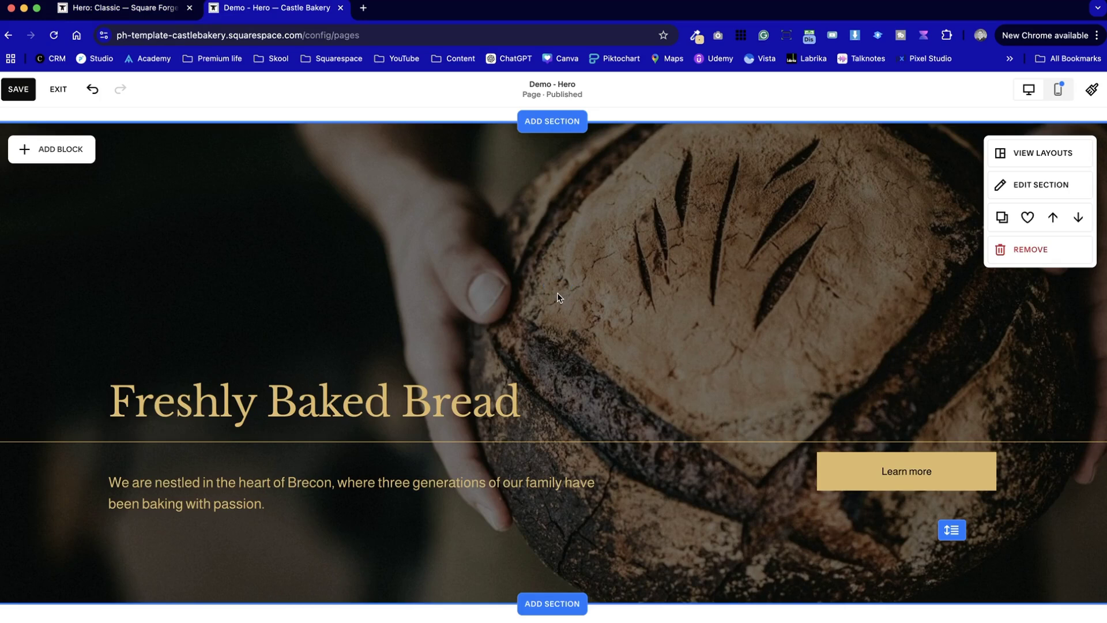
{"action": "scroll", "coordinate": [557, 292], "scroll_direction": "down", "scroll_amount": 2}
{"action": "left_click", "coordinate": [420, 411]}
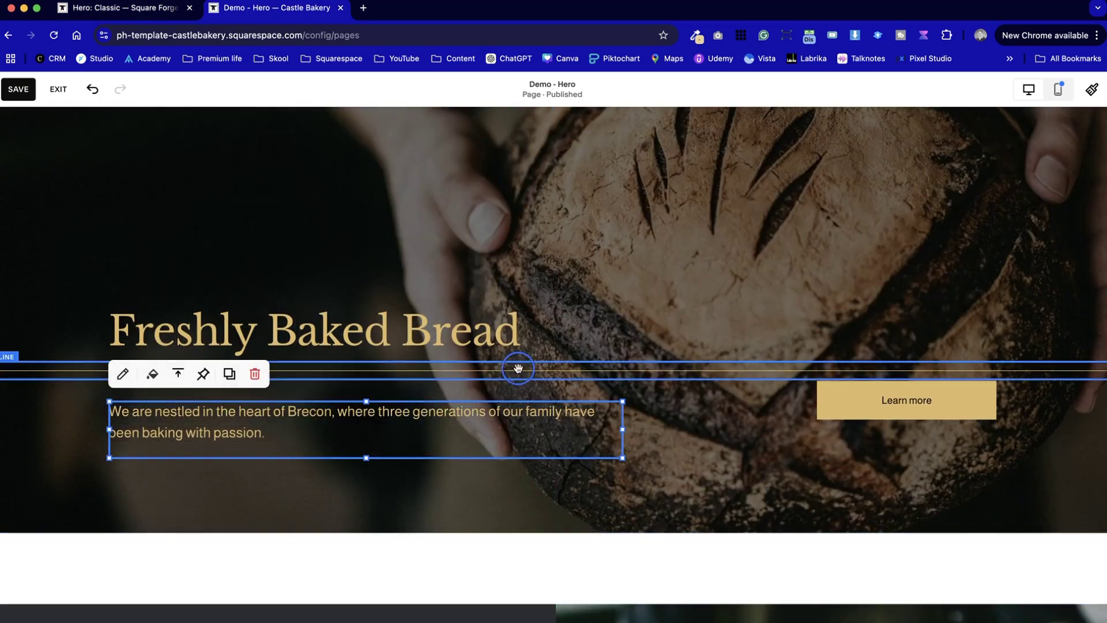
{"action": "left_click", "coordinate": [467, 370]}
{"action": "left_click", "coordinate": [450, 332]}
{"action": "left_click", "coordinate": [539, 341]}
{"action": "left_click", "coordinate": [663, 328]}
{"action": "left_click_drag", "start_coordinate": [491, 342], "coordinate": [491, 322]}
{"action": "left_click", "coordinate": [711, 310]}
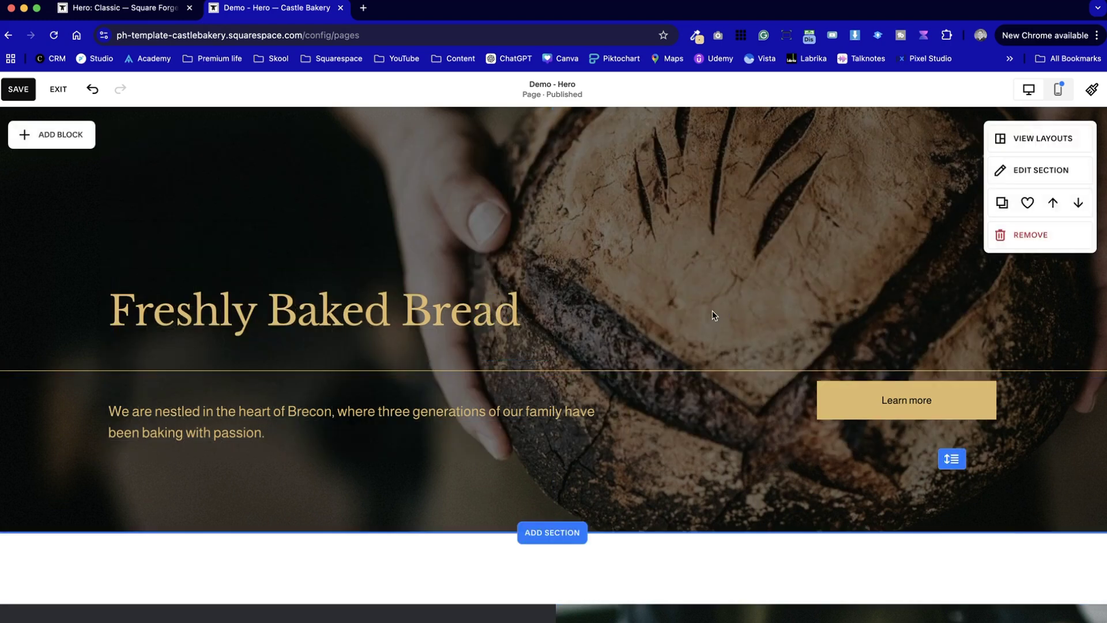
Align the heading text to the bottom of its block and move the paragraph up directly below the line
{"action": "left_click", "coordinate": [403, 321]}
{"action": "left_click", "coordinate": [178, 237]}
{"action": "left_click", "coordinate": [206, 266]}
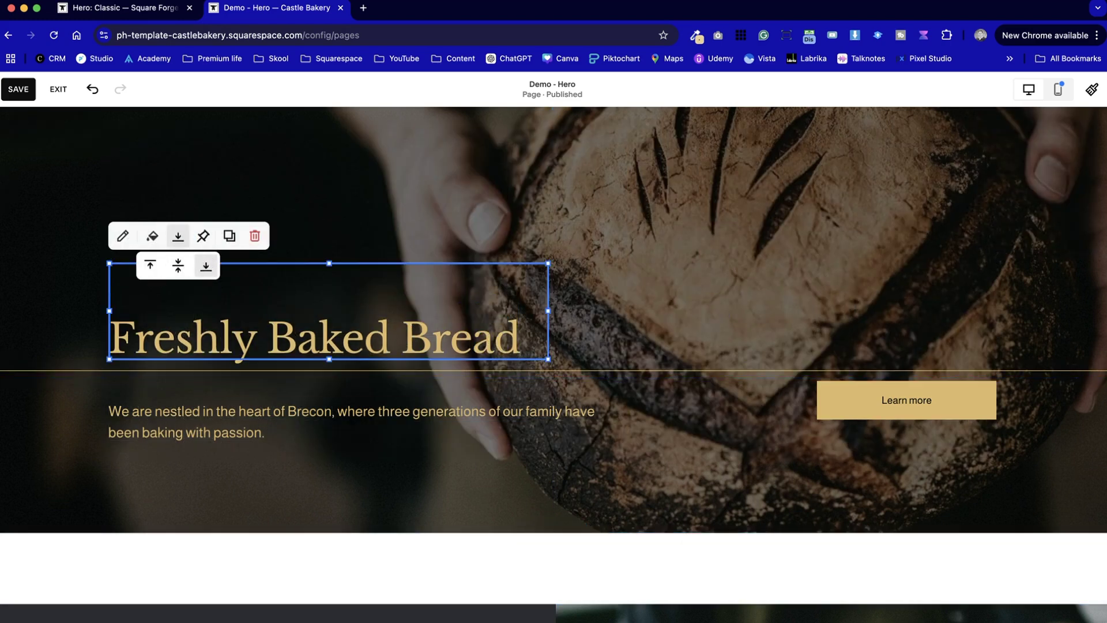
{"action": "left_click", "coordinate": [3, 190]}
{"action": "left_click_drag", "start_coordinate": [188, 411], "coordinate": [190, 394]}
{"action": "left_click", "coordinate": [206, 476]}
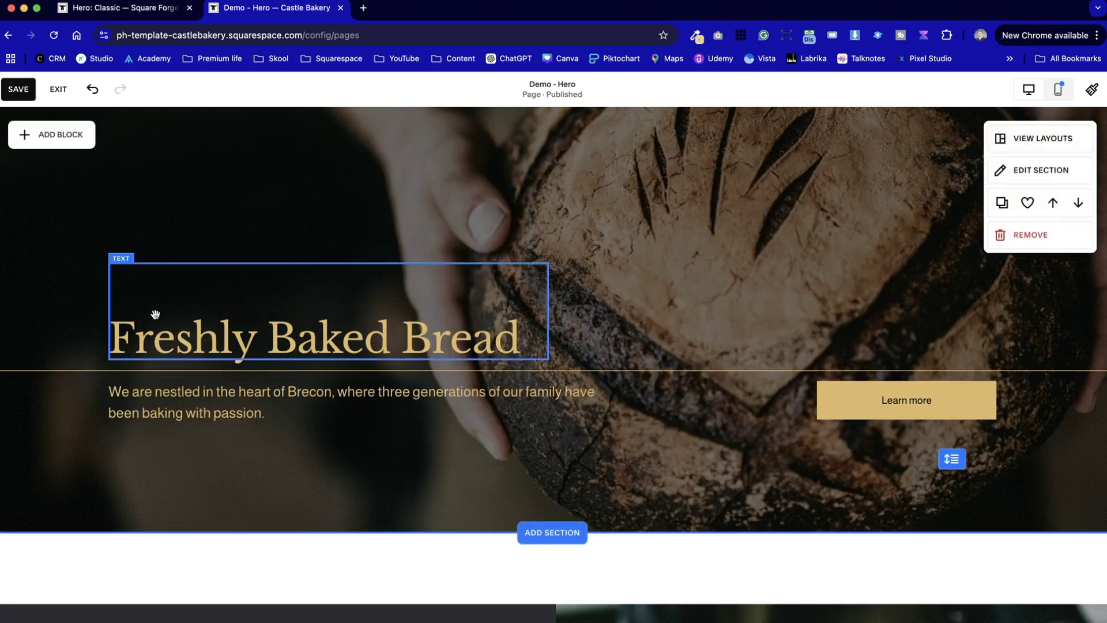
Move the heading, line and paragraph together lower in the section, and lower the Learn more button to match
{"action": "left_click_drag", "start_coordinate": [408, 489], "coordinate": [292, 292]}
{"action": "left_click_drag", "start_coordinate": [336, 366], "coordinate": [329, 434]}
{"action": "left_click", "coordinate": [882, 242]}
{"action": "left_click_drag", "start_coordinate": [873, 423], "coordinate": [865, 470]}
{"action": "left_click", "coordinate": [829, 325]}
Turn off Fill Screen for the hero section
{"action": "key", "text": "ctrl+shift+Tab"}
{"action": "key", "text": "ctrl+Tab"}
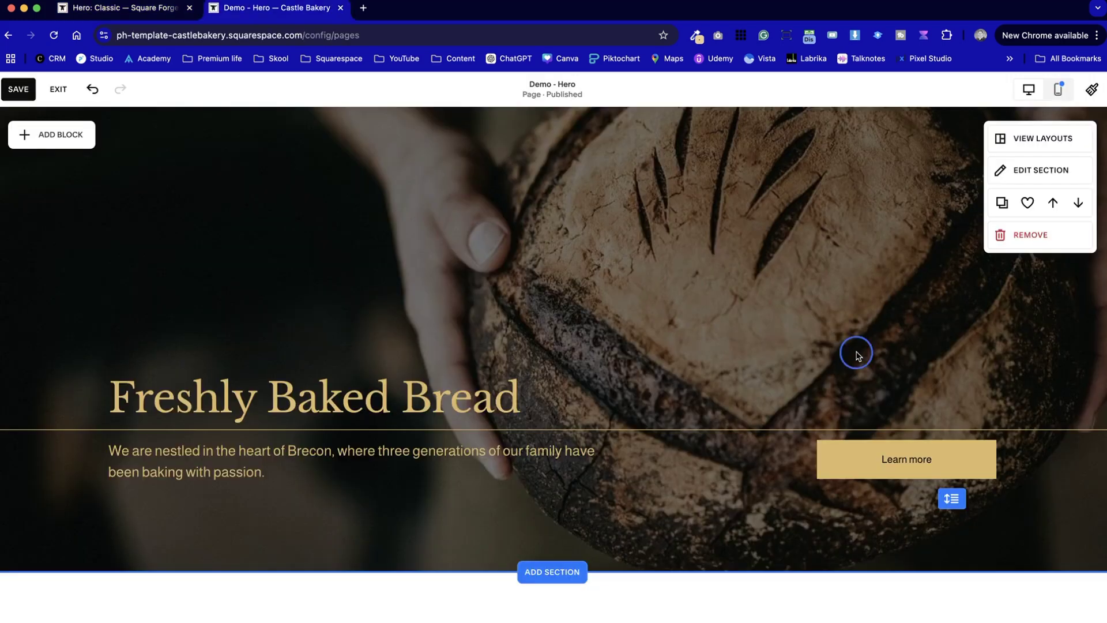
{"action": "scroll", "coordinate": [856, 355], "scroll_direction": "up", "scroll_amount": 3}
{"action": "scroll", "coordinate": [858, 356], "scroll_direction": "down", "scroll_amount": 2}
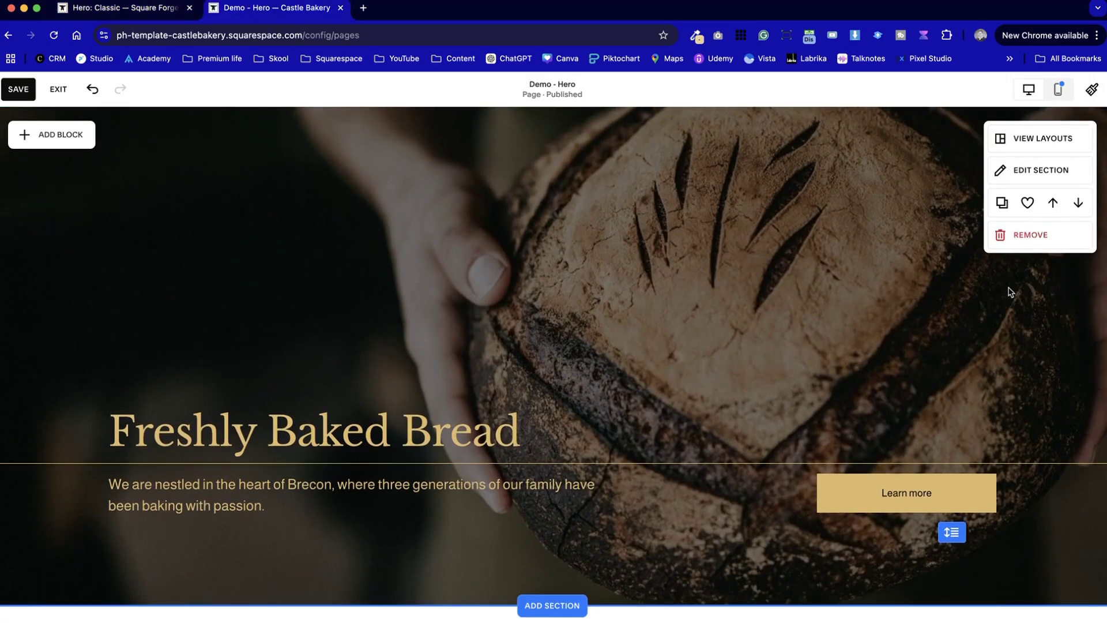
{"action": "left_click", "coordinate": [1019, 174]}
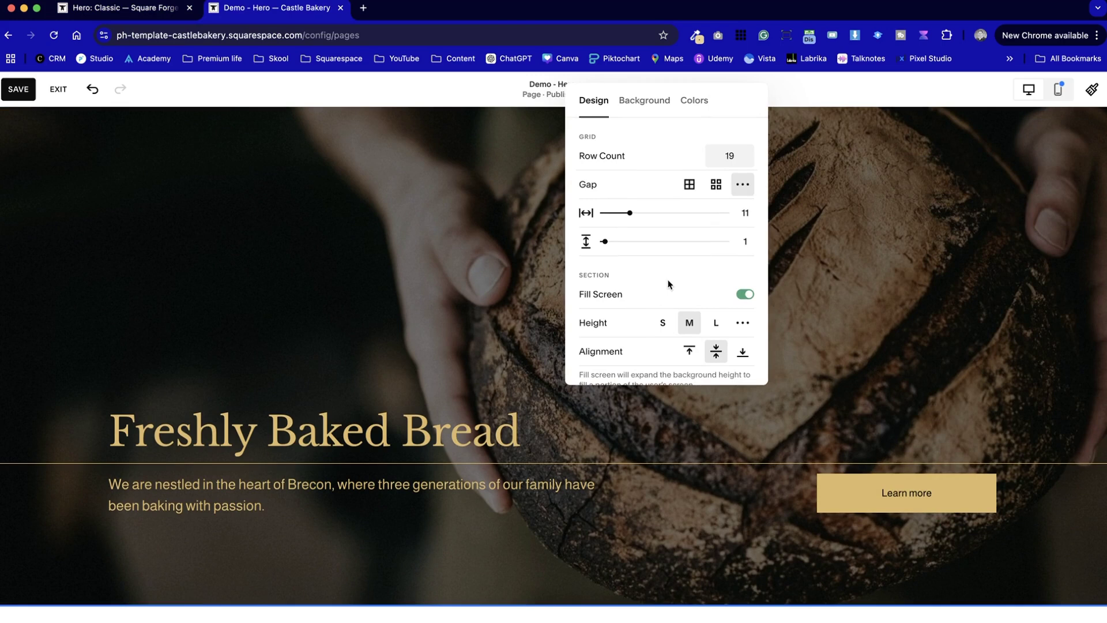
{"action": "left_click", "coordinate": [745, 294]}
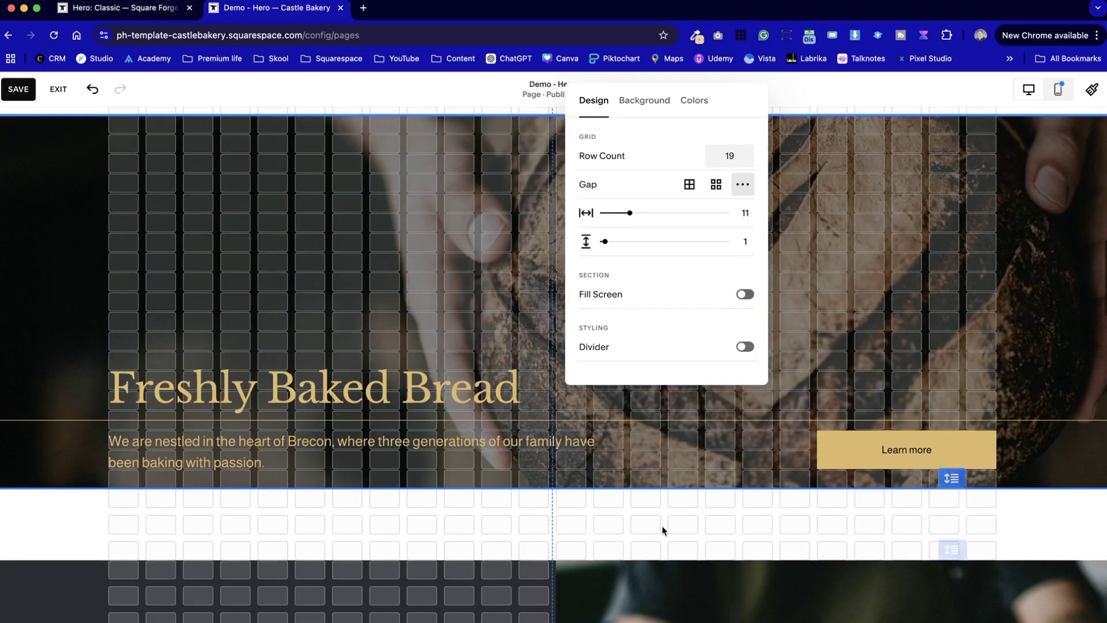
{"action": "left_click", "coordinate": [671, 533]}
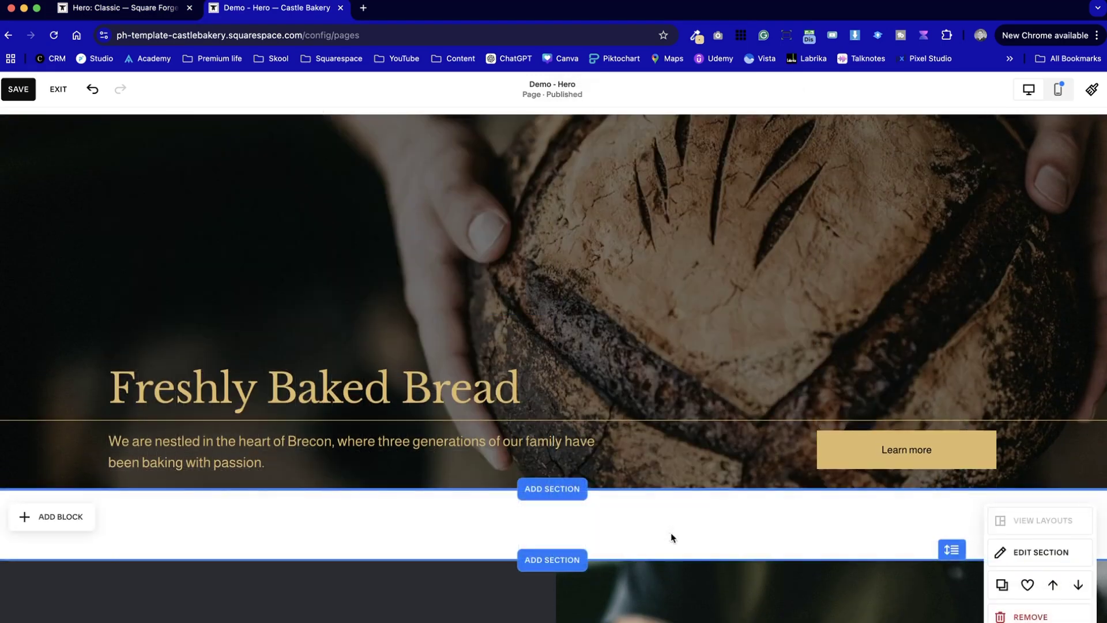
Extend the bottom of the hero section by two grid rows
{"action": "scroll", "coordinate": [432, 311], "scroll_direction": "up", "scroll_amount": 3}
{"action": "scroll", "coordinate": [434, 311], "scroll_direction": "down", "scroll_amount": 2}
{"action": "scroll", "coordinate": [434, 312], "scroll_direction": "down", "scroll_amount": 1}
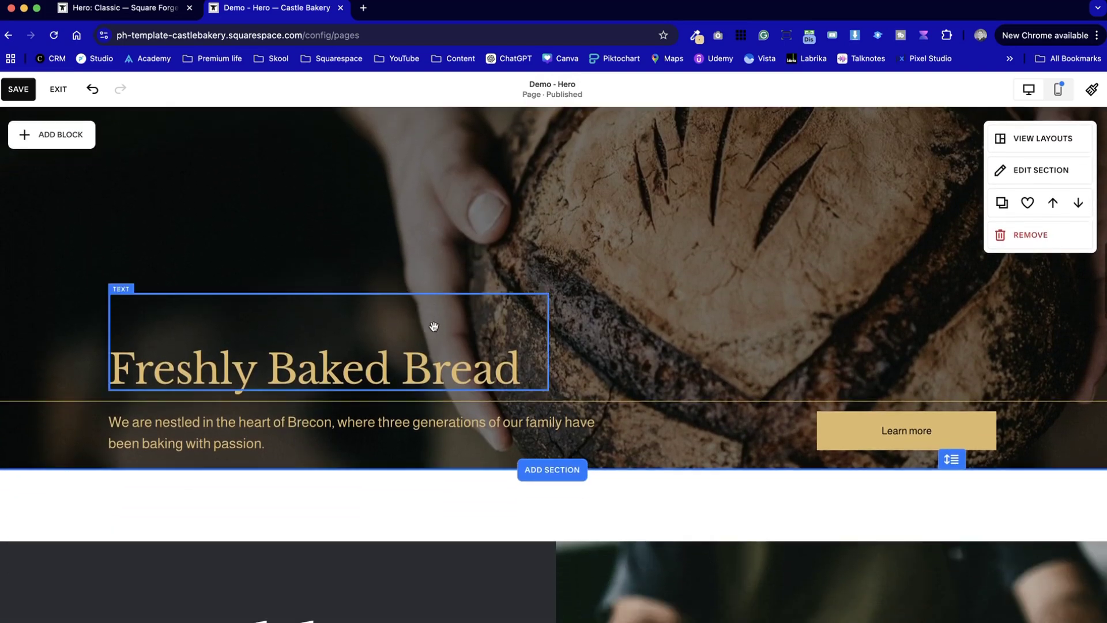
{"action": "left_click_drag", "start_coordinate": [947, 457], "coordinate": [947, 506]}
{"action": "scroll", "coordinate": [877, 306], "scroll_direction": "up", "scroll_amount": 2}
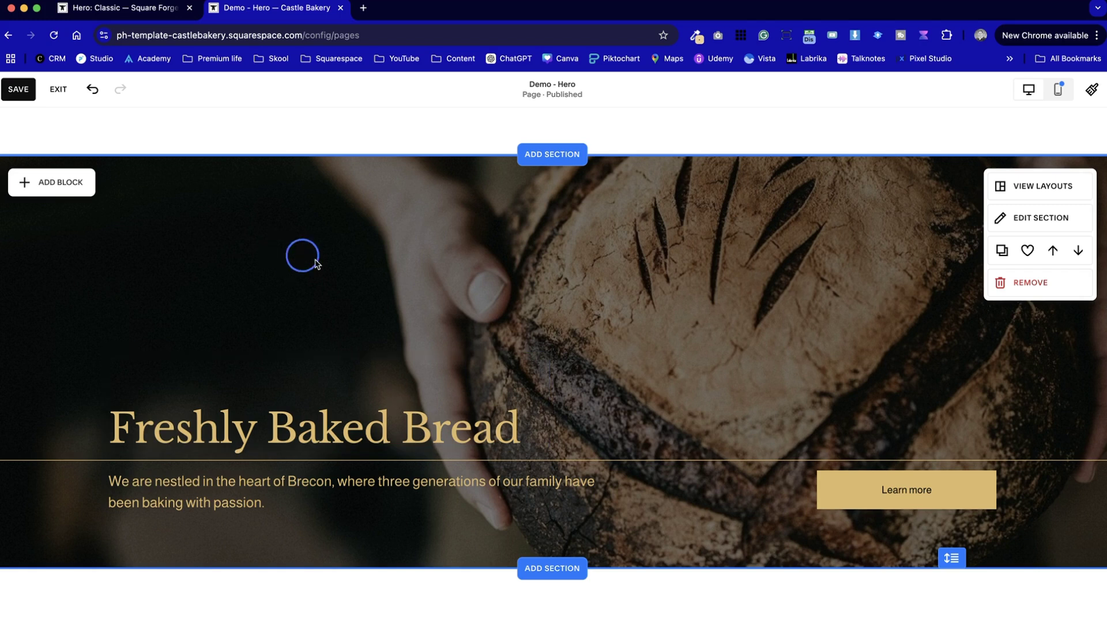
{"action": "left_click", "coordinate": [858, 483]}
{"action": "mouse_move", "coordinate": [857, 483]}
{"action": "left_mouse_down"}
{"action": "mouse_move", "coordinate": [855, 502]}
{"action": "mouse_move", "coordinate": [853, 489]}
{"action": "left_mouse_up"}
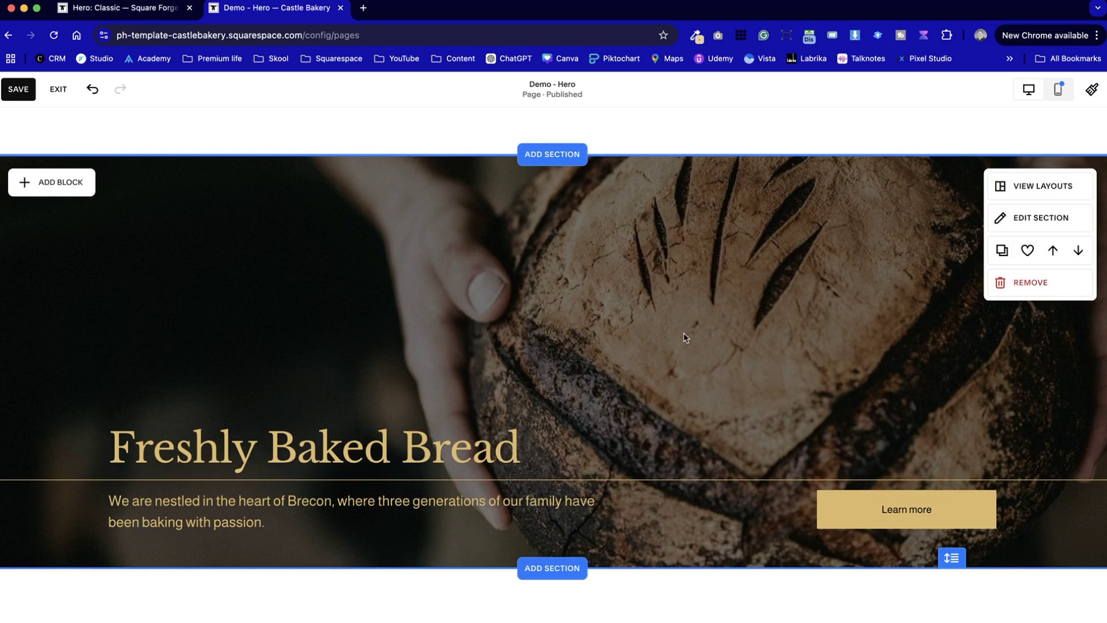
{"action": "scroll", "coordinate": [685, 337], "scroll_direction": "down", "scroll_amount": 3}
{"action": "left_click_drag", "start_coordinate": [173, 219], "coordinate": [860, 382]}
{"action": "left_click", "coordinate": [775, 169]}
Change the color of the whole paragraph text to white from the palette
{"action": "scroll", "coordinate": [775, 169], "scroll_direction": "up", "scroll_amount": 2}
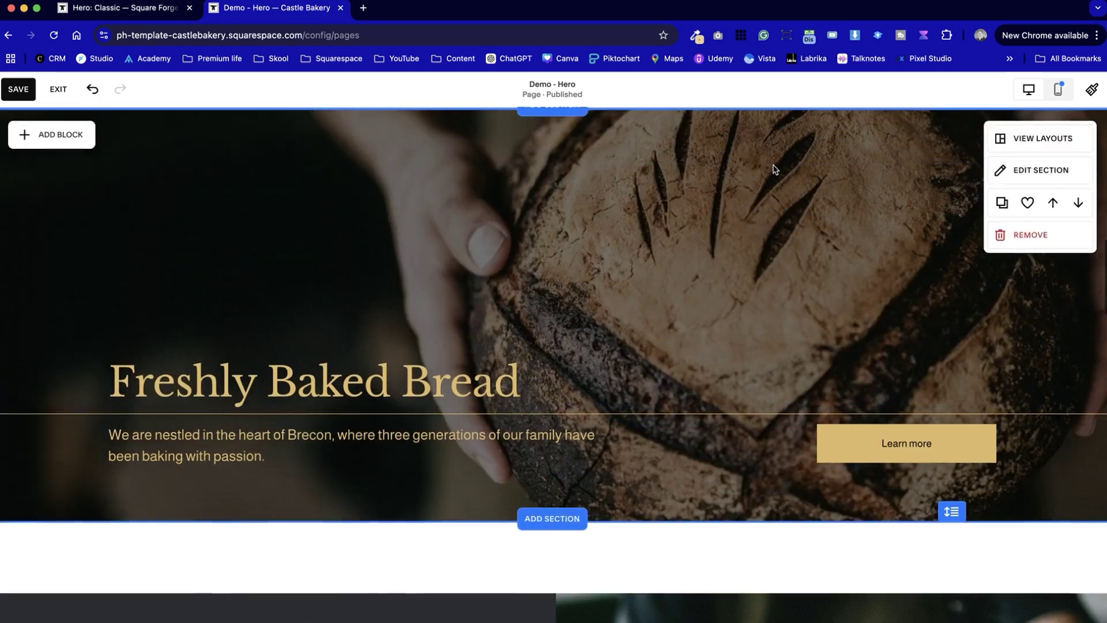
{"action": "left_click", "coordinate": [297, 459]}
{"action": "key", "text": "super+a"}
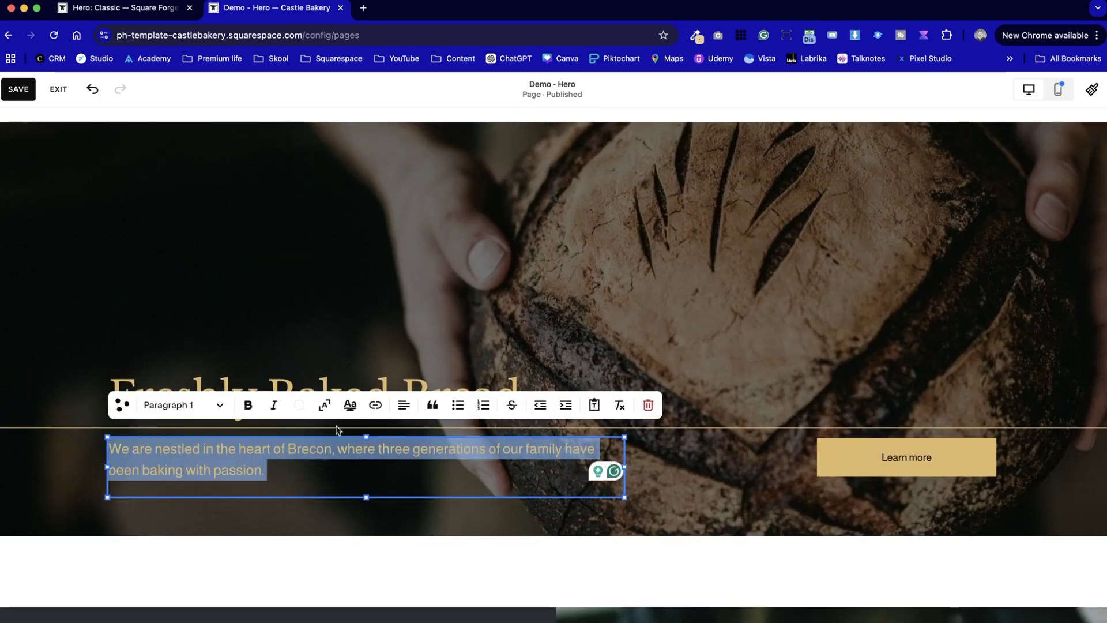
{"action": "left_click", "coordinate": [300, 406]}
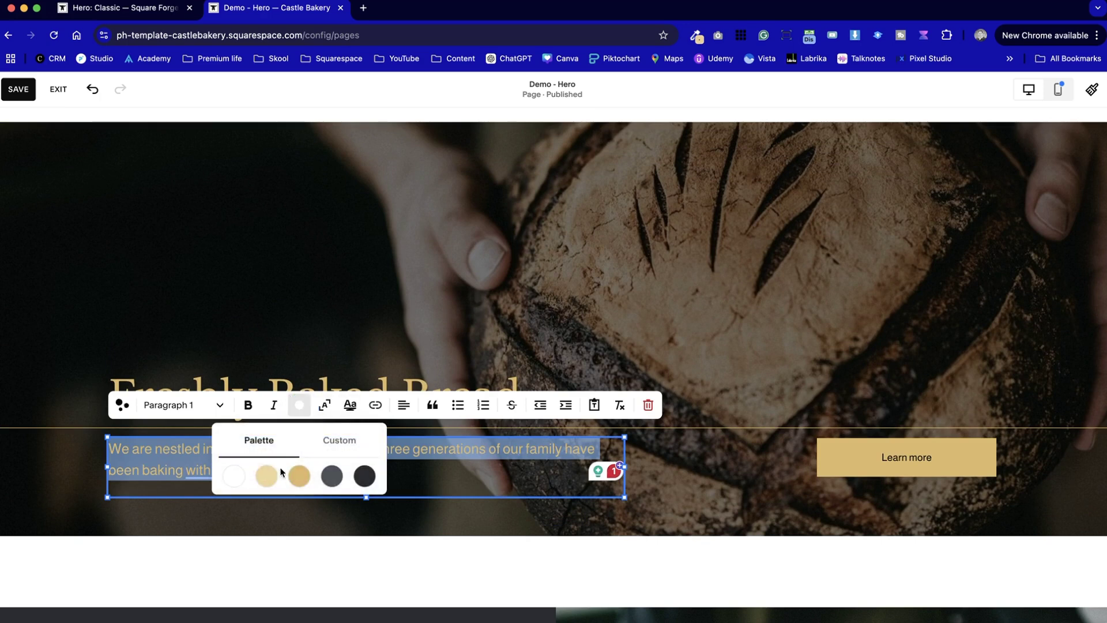
{"action": "left_click", "coordinate": [288, 267]}
{"action": "scroll", "coordinate": [156, 290], "scroll_direction": "up", "scroll_amount": 2}
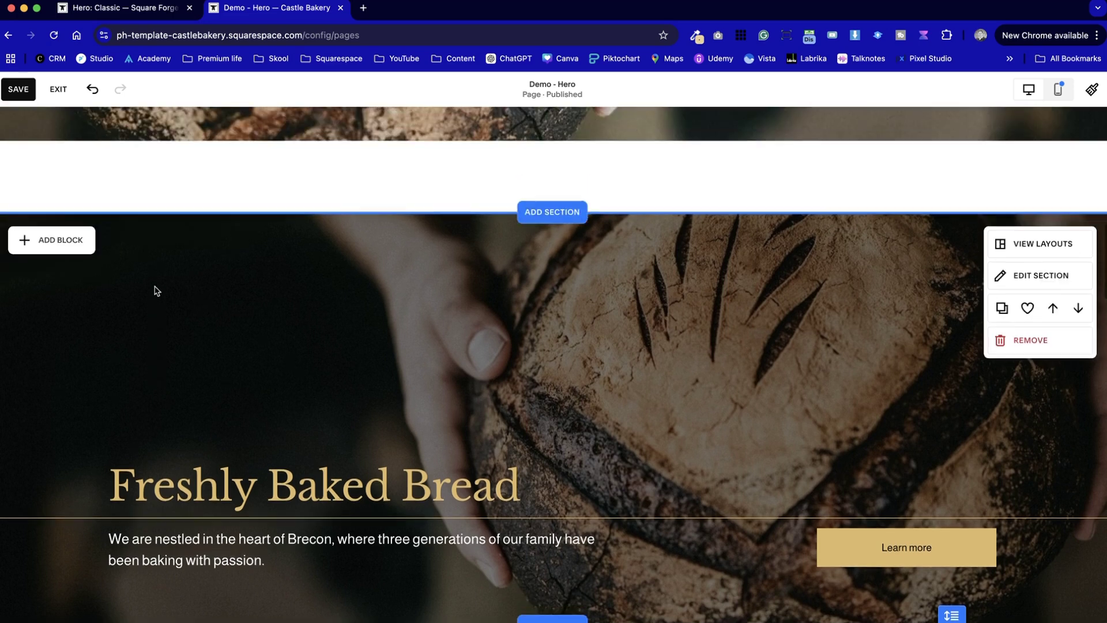
Change the color of the "Freshly Baked Bread" heading to white from the palette
{"action": "scroll", "coordinate": [156, 290], "scroll_direction": "down", "scroll_amount": 1}
{"action": "scroll", "coordinate": [156, 290], "scroll_direction": "down", "scroll_amount": 1}
{"action": "triple_click", "coordinate": [460, 407]}
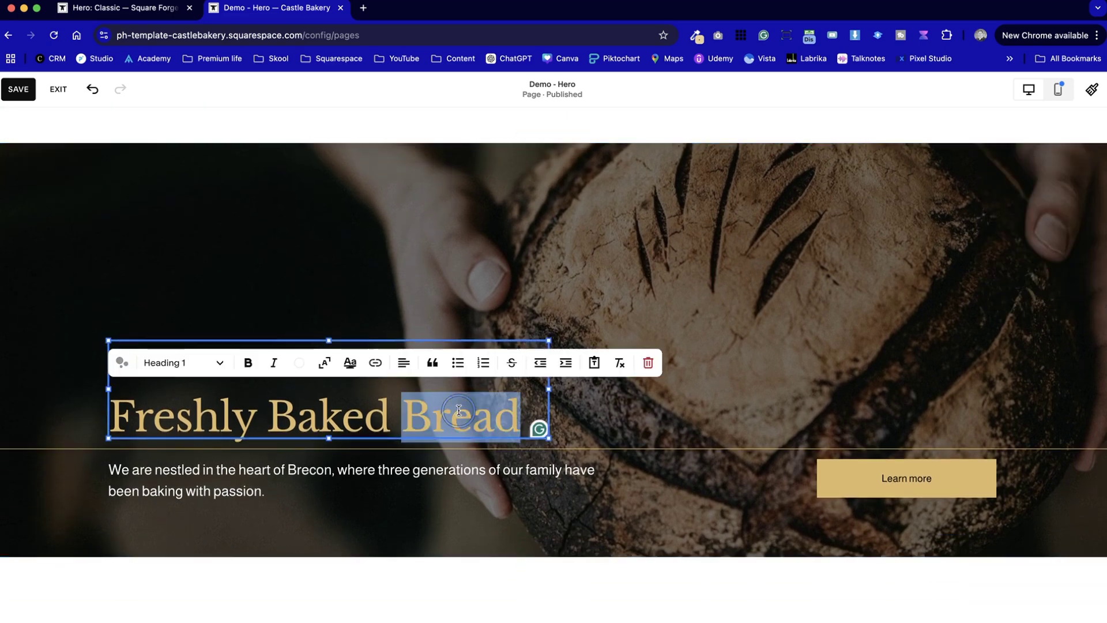
{"action": "left_click", "coordinate": [300, 363]}
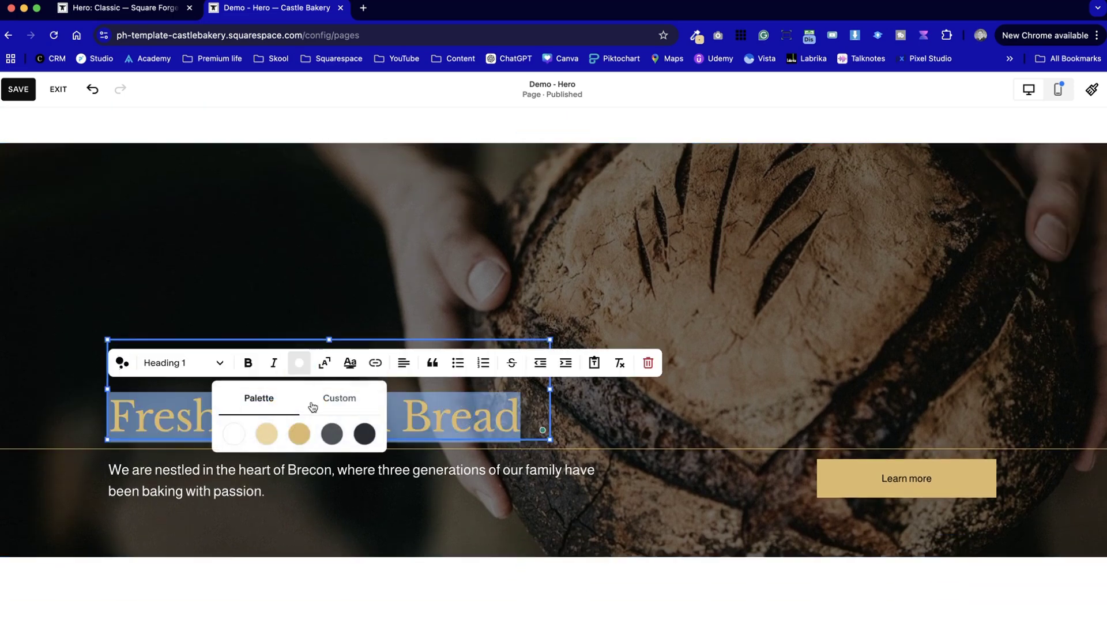
{"action": "left_click", "coordinate": [240, 433]}
{"action": "left_click", "coordinate": [396, 149]}
{"action": "scroll", "coordinate": [397, 225], "scroll_direction": "up", "scroll_amount": 2}
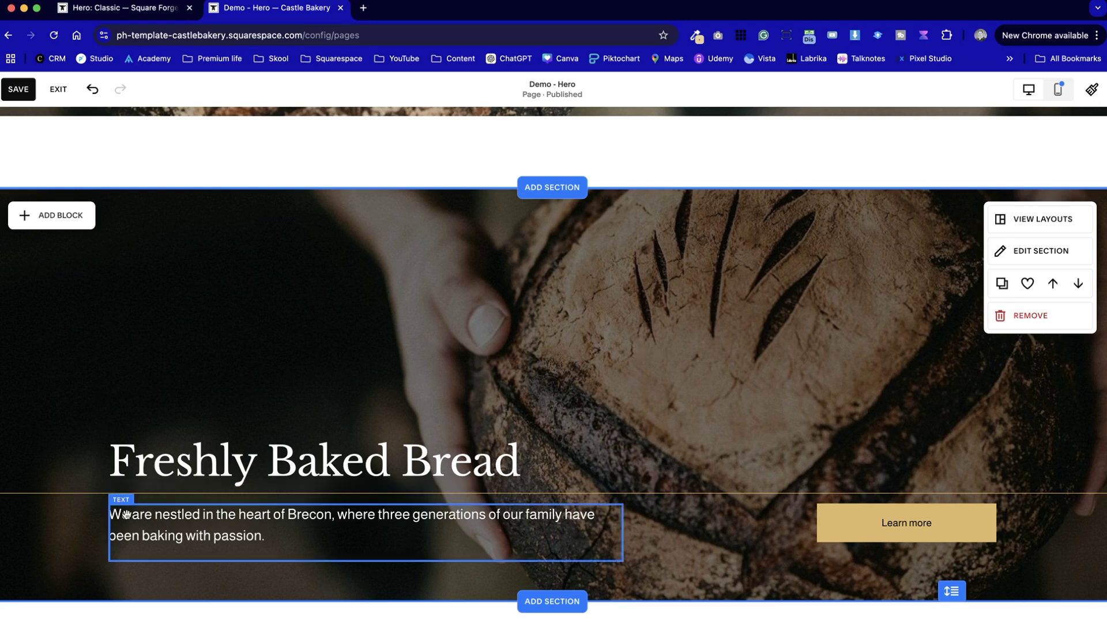
Shorten the line's start to align with the heading, keeping its other end at the section edge
{"action": "left_click", "coordinate": [11, 493]}
{"action": "left_click_drag", "start_coordinate": [3, 489], "coordinate": [101, 487]}
{"action": "left_click", "coordinate": [26, 392]}
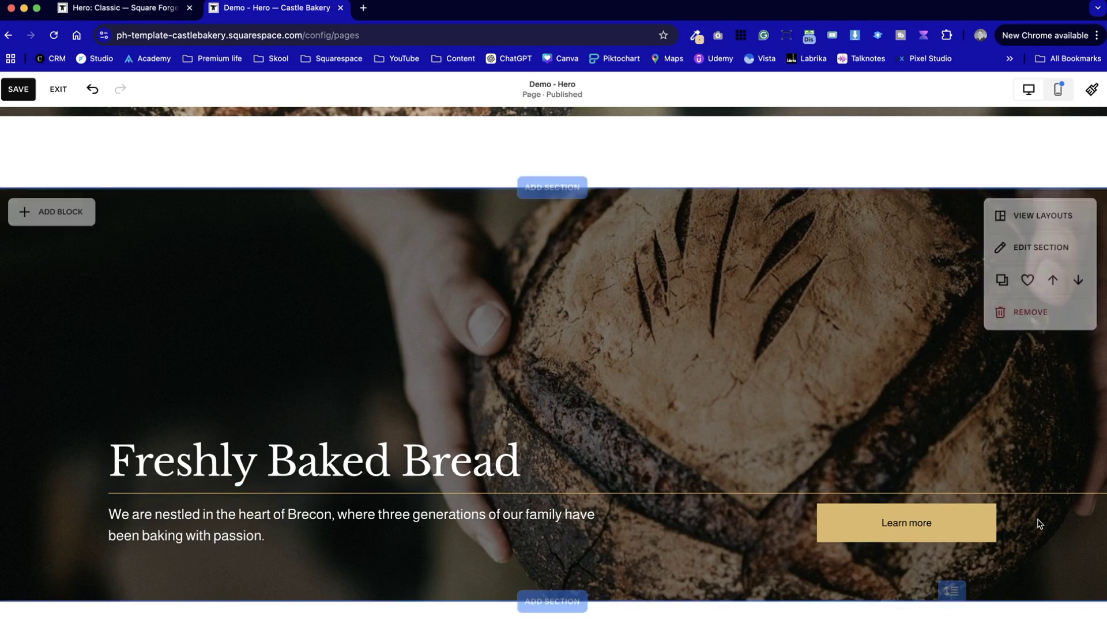
Try placing the Learn more button flush with the section's outer edge and resizing it there
{"action": "left_click_drag", "start_coordinate": [939, 521], "coordinate": [1025, 522]}
{"action": "left_click", "coordinate": [862, 392]}
{"action": "left_click", "coordinate": [1011, 523]}
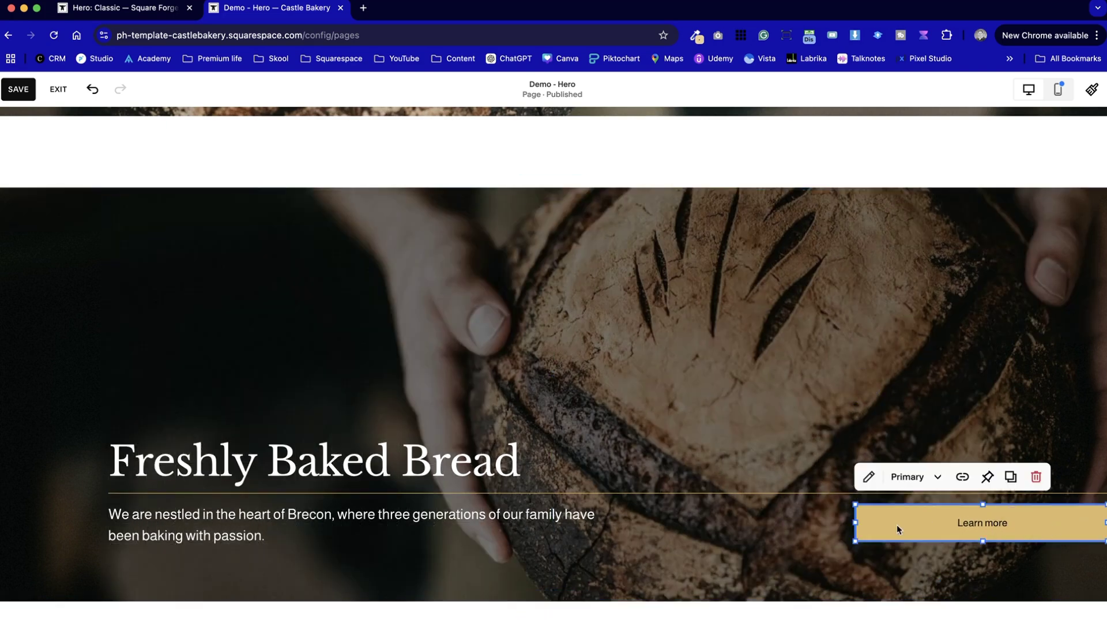
{"action": "left_click_drag", "start_coordinate": [856, 522], "coordinate": [969, 523]}
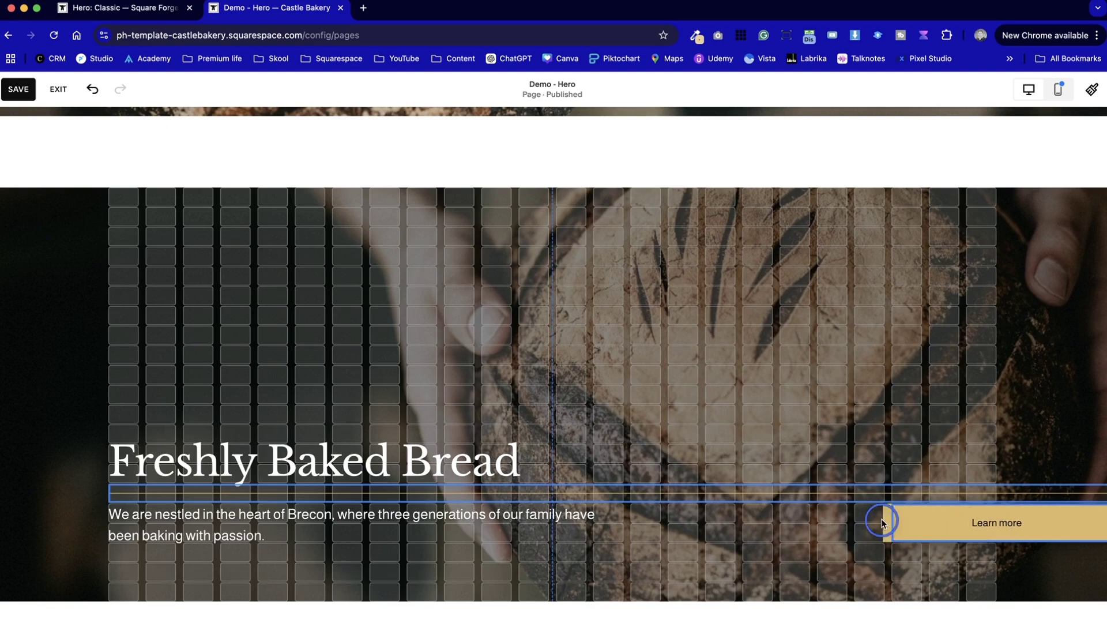
{"action": "left_click_drag", "start_coordinate": [838, 523], "coordinate": [839, 523]}
{"action": "left_click_drag", "start_coordinate": [989, 523], "coordinate": [911, 519]}
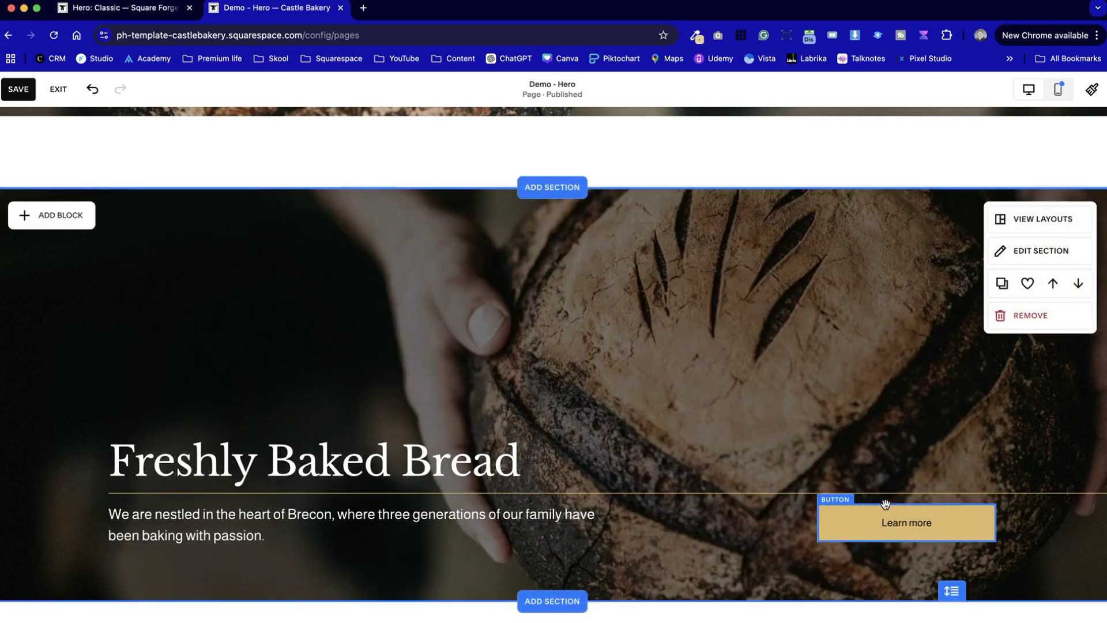
Try the Secondary style on the Learn more button
{"action": "left_click", "coordinate": [892, 522]}
{"action": "left_click", "coordinate": [898, 477]}
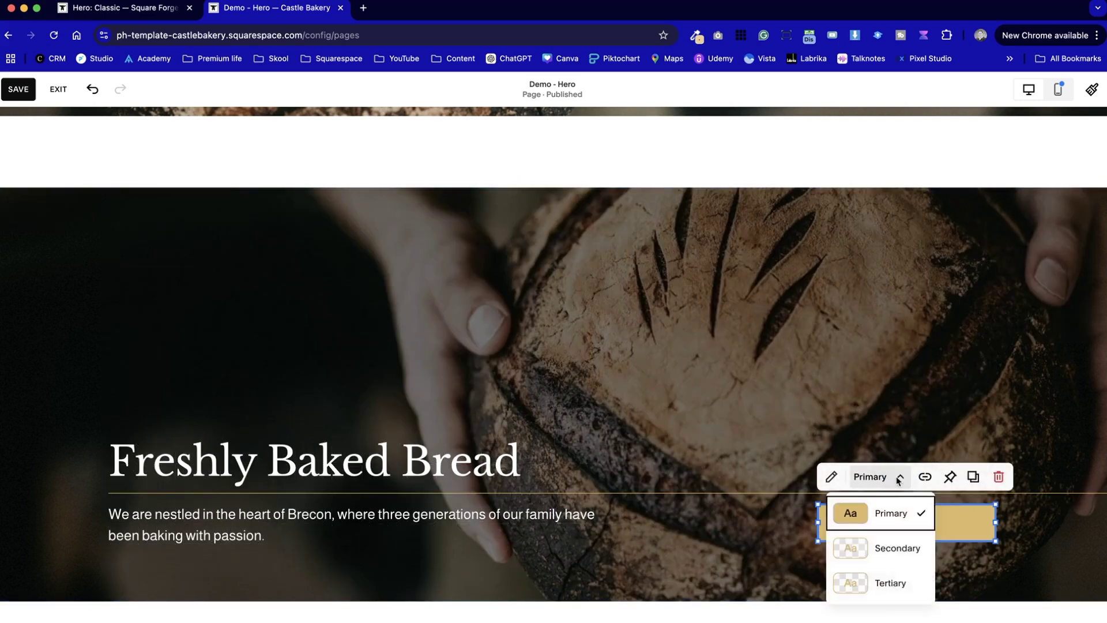
{"action": "left_click", "coordinate": [891, 583]}
{"action": "left_click", "coordinate": [771, 535]}
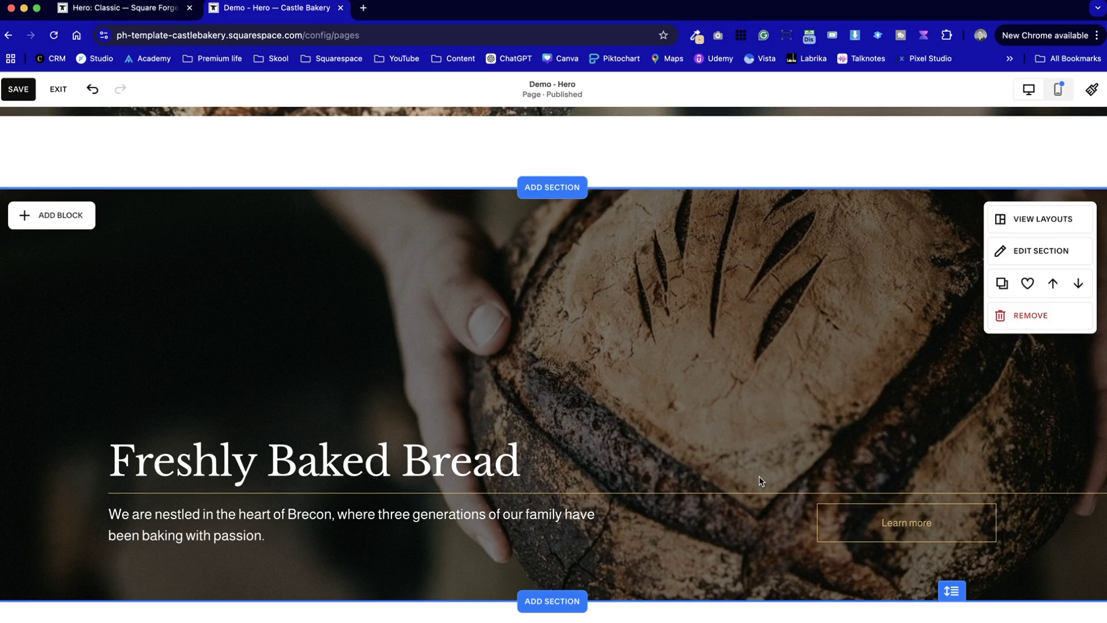
{"action": "left_click", "coordinate": [865, 521]}
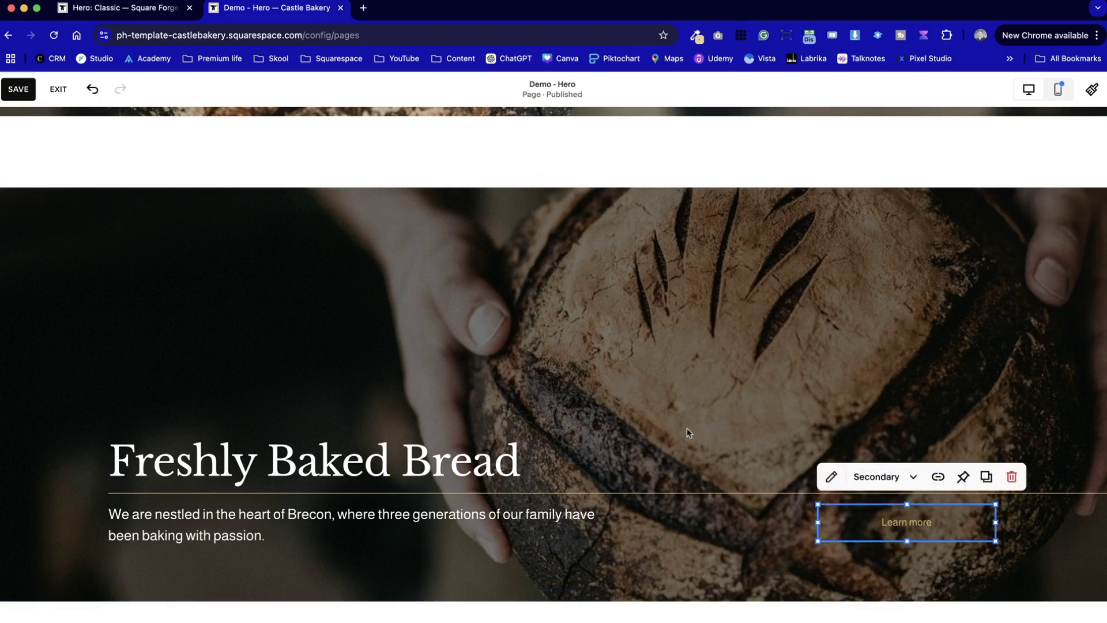
{"action": "left_click", "coordinate": [686, 397]}
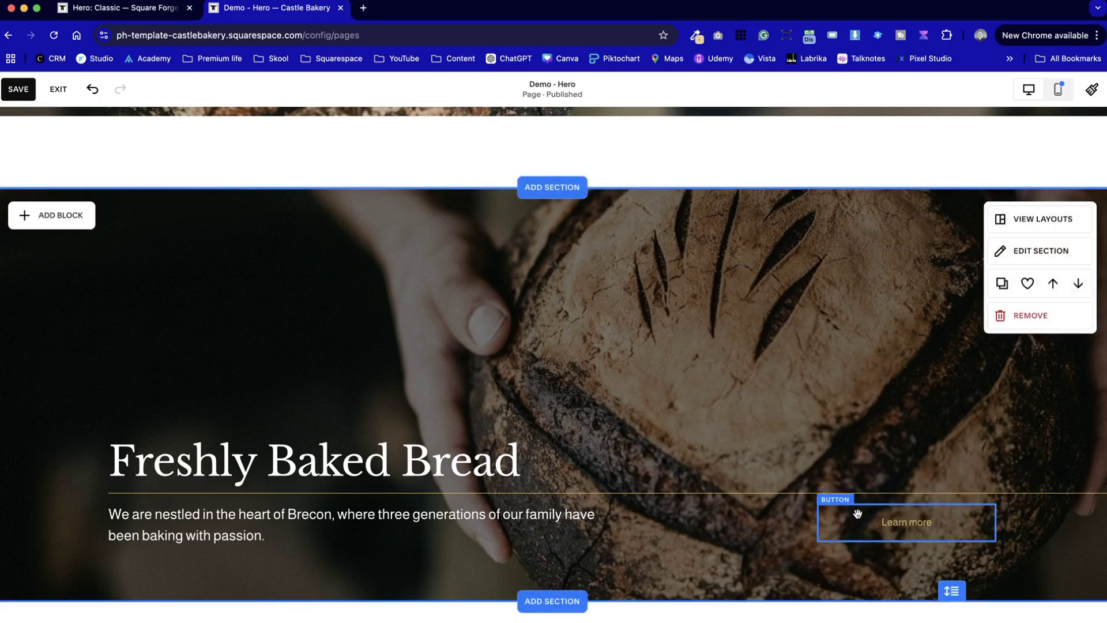
Set the Learn more button's style back to Primary
{"action": "left_click", "coordinate": [882, 524]}
{"action": "left_click", "coordinate": [885, 476]}
{"action": "left_click", "coordinate": [891, 513]}
{"action": "left_click", "coordinate": [642, 264]}
Save the desktop design of the Demo - Hero page
{"action": "scroll", "coordinate": [643, 265], "scroll_direction": "down", "scroll_amount": 3}
{"action": "scroll", "coordinate": [643, 265], "scroll_direction": "up", "scroll_amount": 4}
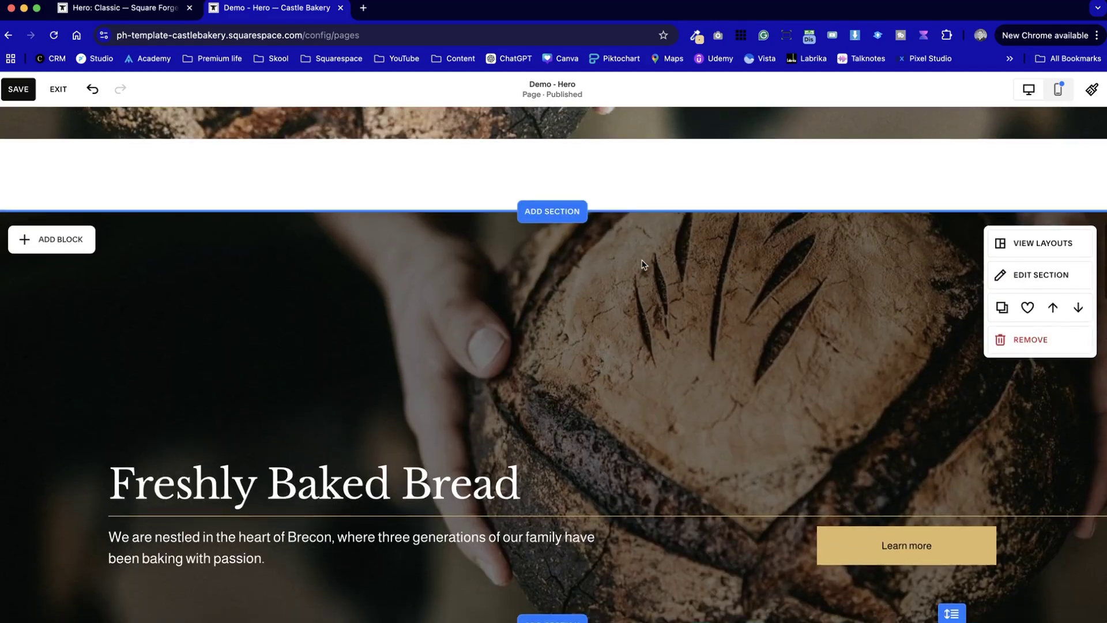
{"action": "scroll", "coordinate": [642, 264], "scroll_direction": "down", "scroll_amount": 3}
{"action": "scroll", "coordinate": [642, 265], "scroll_direction": "up", "scroll_amount": 12}
{"action": "scroll", "coordinate": [643, 263], "scroll_direction": "down", "scroll_amount": 2}
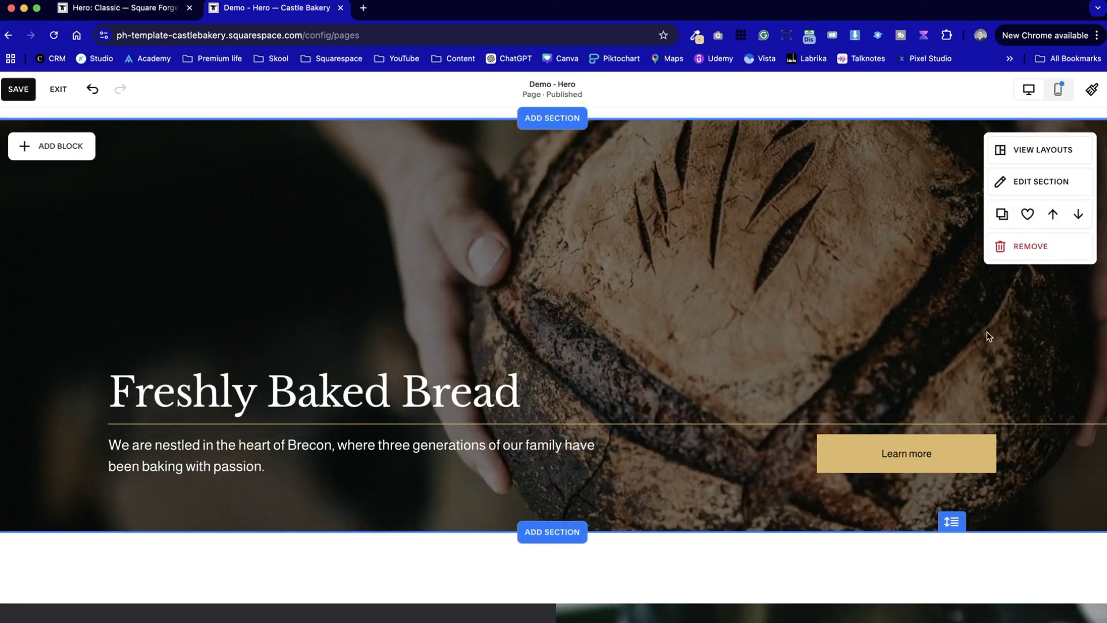
{"action": "left_click", "coordinate": [20, 90]}
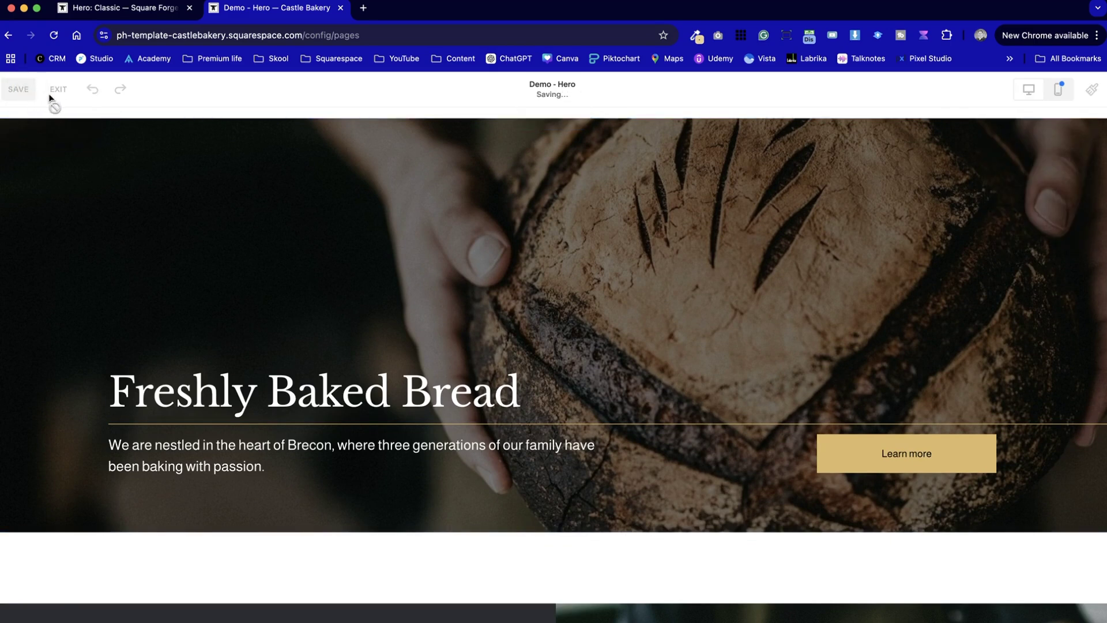
In mobile view, shrink the paragraph's text box and align it with the start of the divider line, directly underneath
{"action": "left_click", "coordinate": [1058, 89]}
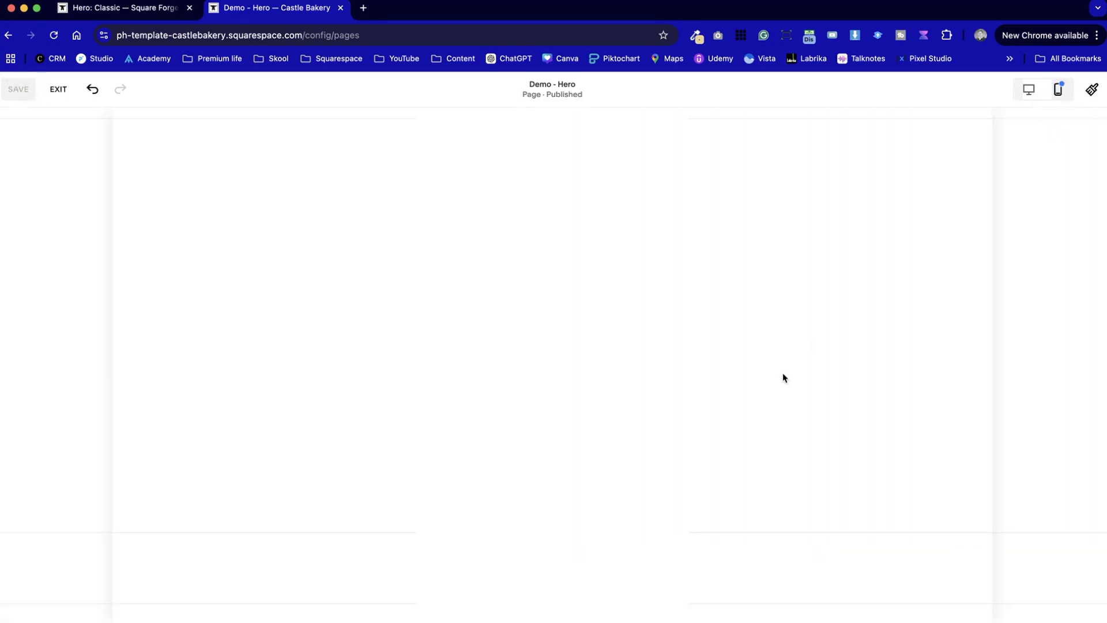
{"action": "scroll", "coordinate": [663, 392], "scroll_direction": "down", "scroll_amount": 2}
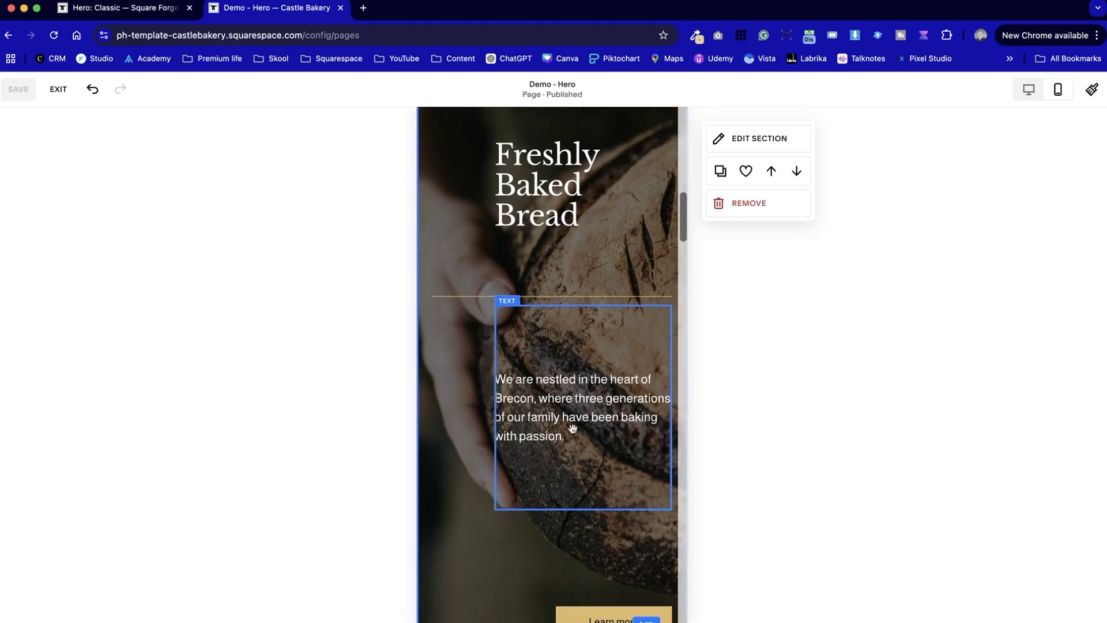
{"action": "left_click", "coordinate": [571, 449]}
{"action": "left_click_drag", "start_coordinate": [587, 508], "coordinate": [538, 494]}
{"action": "left_click_drag", "start_coordinate": [539, 353], "coordinate": [540, 385]}
Move the Learn more button just below the paragraph, aligned with the start of its text
{"action": "scroll", "coordinate": [540, 448], "scroll_direction": "down", "scroll_amount": 3}
{"action": "left_click", "coordinate": [613, 489]}
{"action": "left_click_drag", "start_coordinate": [614, 524], "coordinate": [489, 433]}
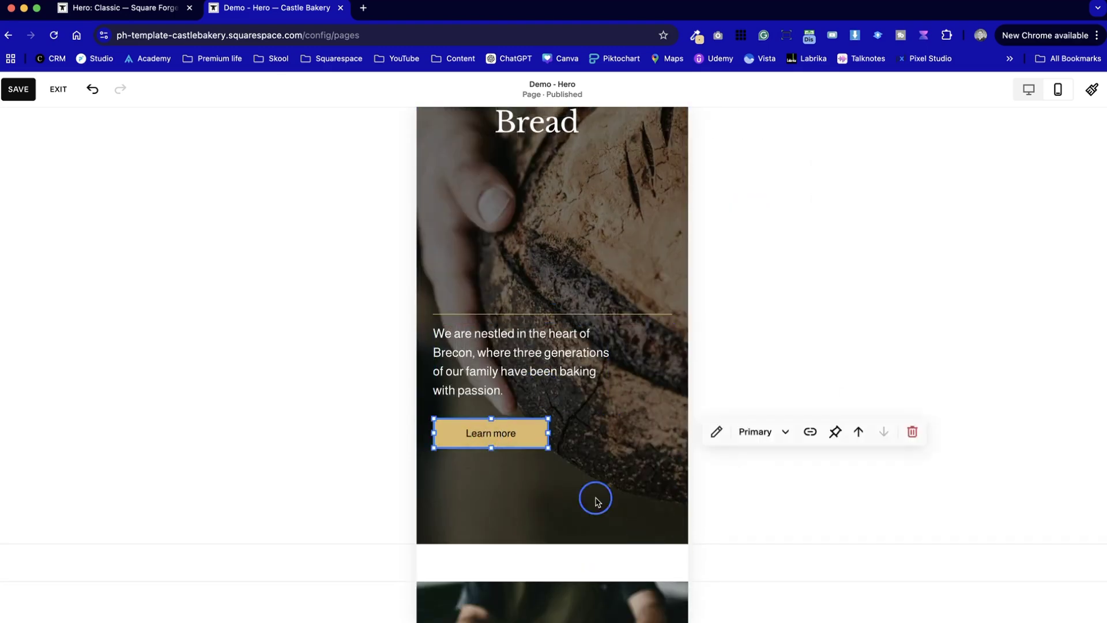
Adjust the mobile section's height to fit the content and raise the divider line slightly above the paragraph
{"action": "left_click", "coordinate": [595, 500]}
{"action": "left_click_drag", "start_coordinate": [645, 535], "coordinate": [645, 427]}
{"action": "left_click_drag", "start_coordinate": [644, 533], "coordinate": [644, 568]}
{"action": "left_click_drag", "start_coordinate": [588, 429], "coordinate": [589, 414]}
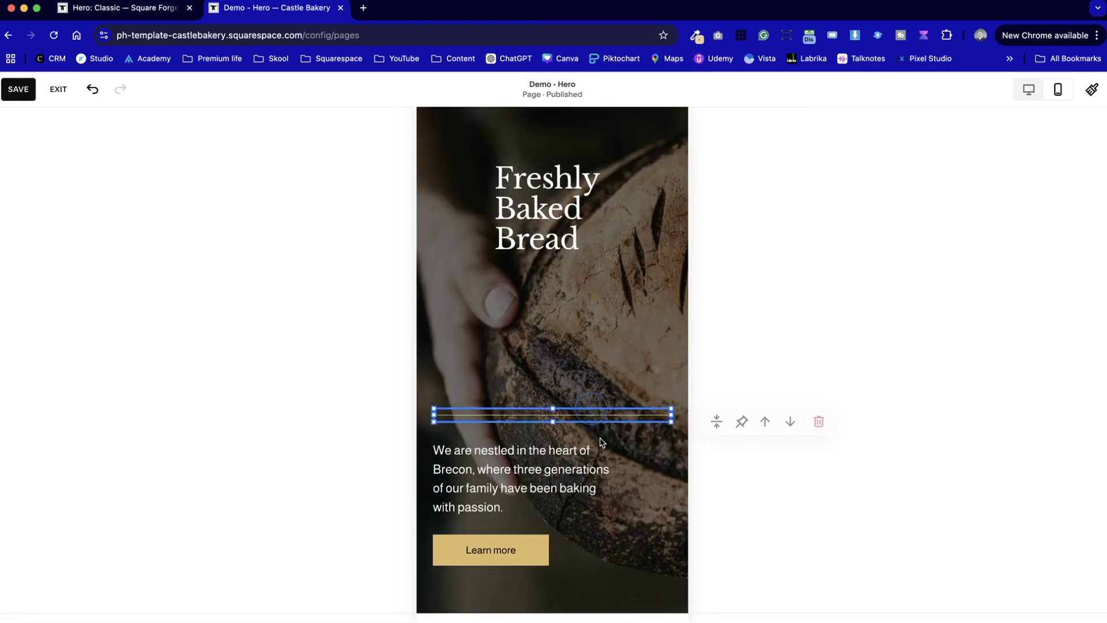
Align the "Freshly Baked Bread" heading with the paragraph's start, shrink its box and place it close above the divider line
{"action": "left_click_drag", "start_coordinate": [555, 263], "coordinate": [511, 321]}
{"action": "left_click", "coordinate": [522, 281]}
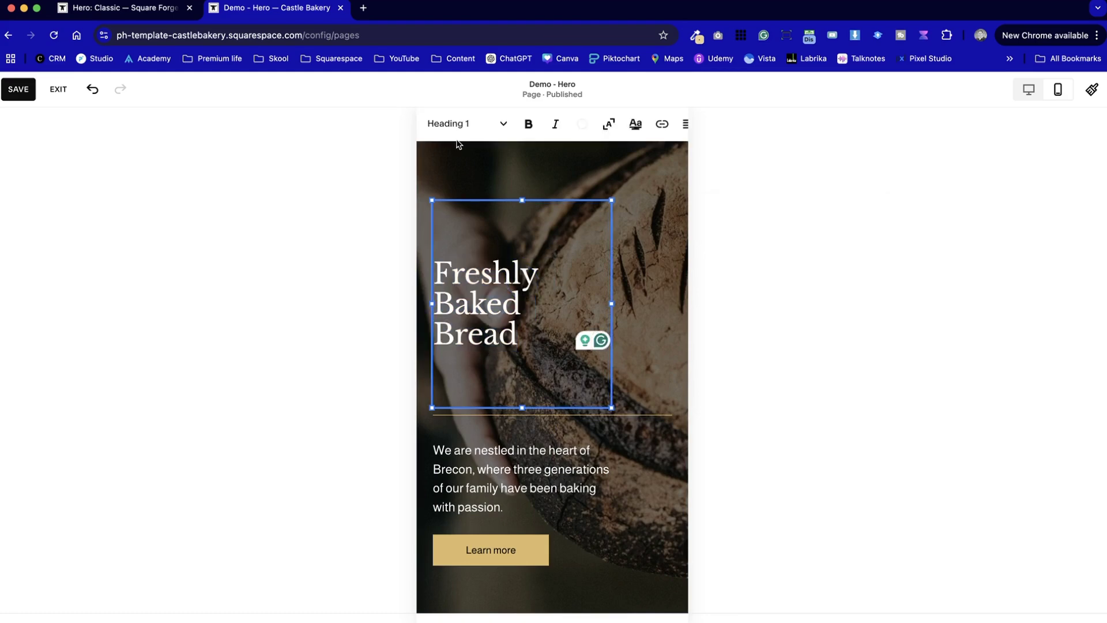
{"action": "key", "text": "Escape"}
{"action": "left_click_drag", "start_coordinate": [521, 232], "coordinate": [522, 328]}
{"action": "left_click", "coordinate": [529, 207]}
{"action": "scroll", "coordinate": [528, 207], "scroll_direction": "down", "scroll_amount": 2}
{"action": "left_click", "coordinate": [491, 285]}
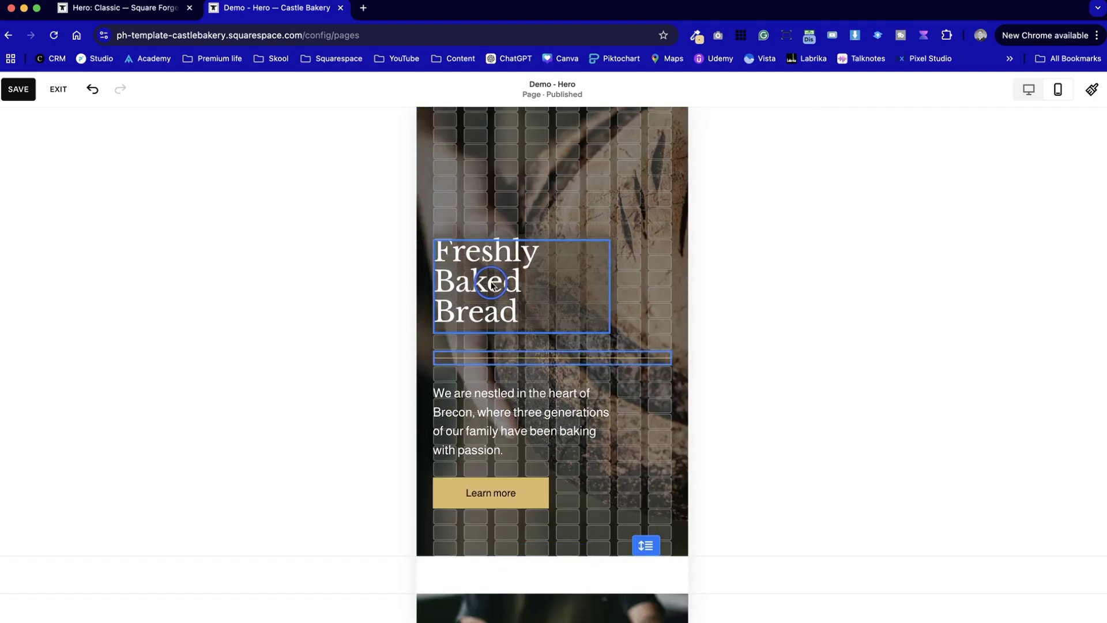
Move the heading, line, paragraph and button up together and shorten the bottom of the mobile section
{"action": "left_click", "coordinate": [632, 501]}
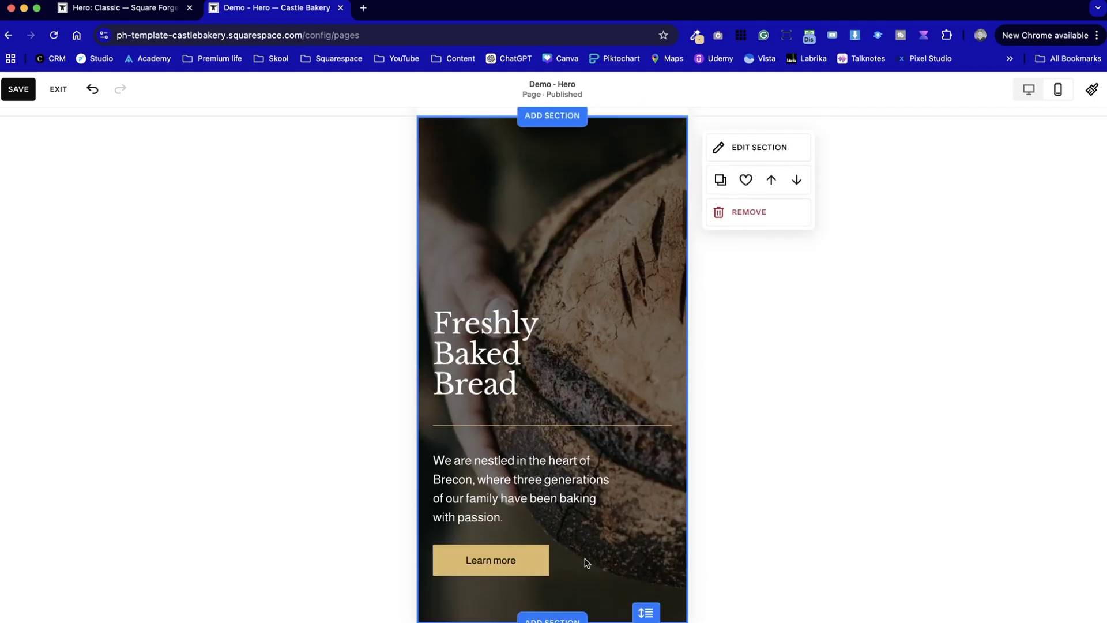
{"action": "left_click_drag", "start_coordinate": [514, 344], "coordinate": [514, 345]}
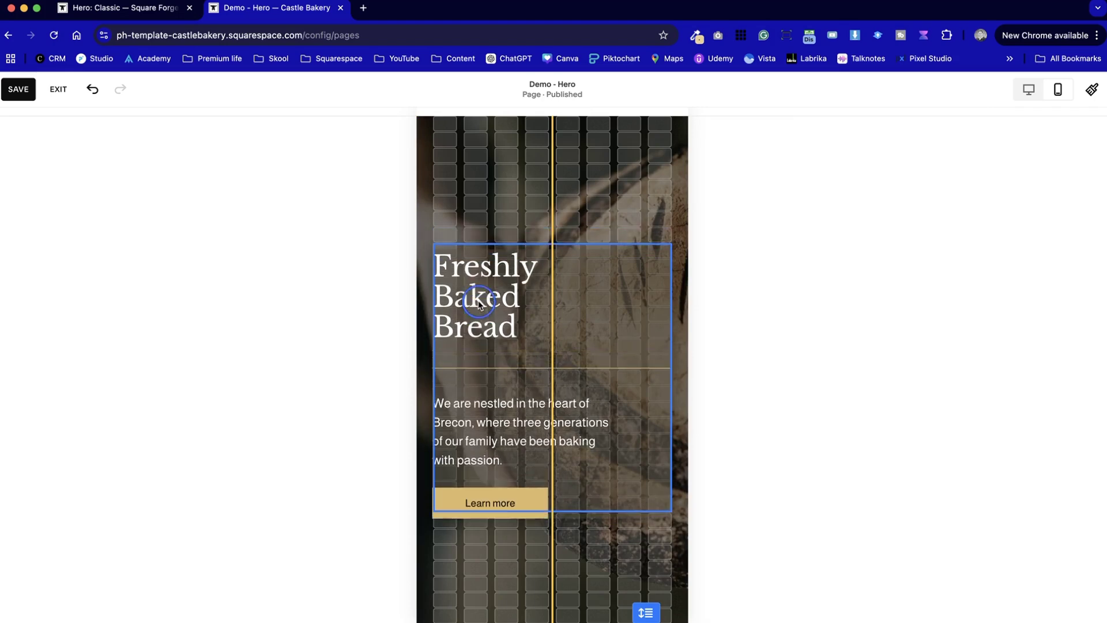
{"action": "left_click", "coordinate": [612, 552]}
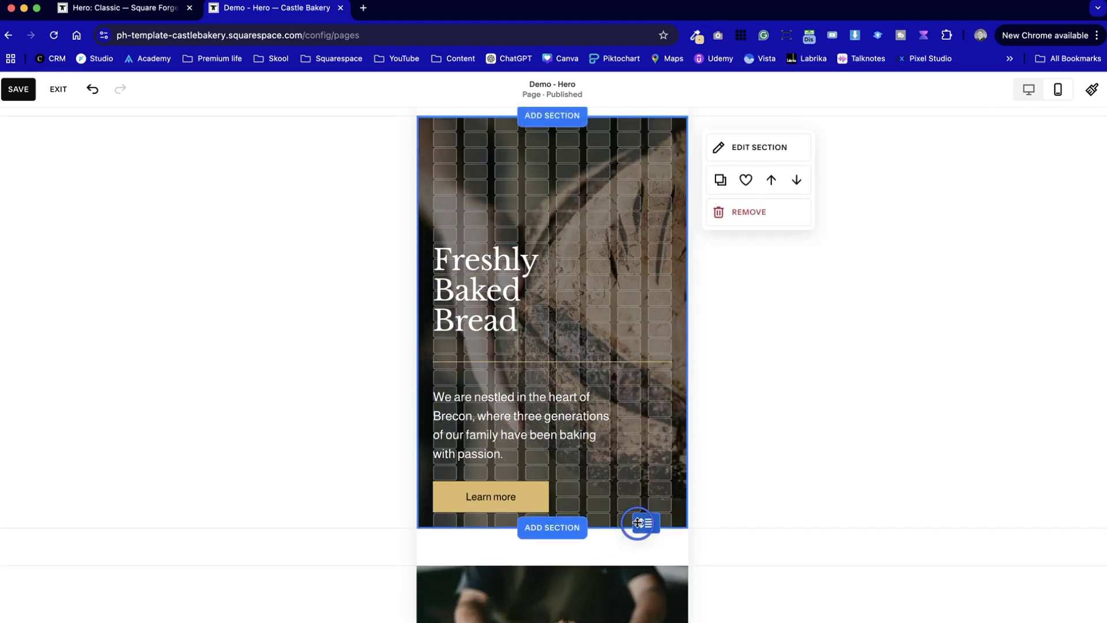
Save the mobile layout and exit page editing
{"action": "scroll", "coordinate": [635, 488], "scroll_direction": "up", "scroll_amount": 4}
{"action": "scroll", "coordinate": [635, 488], "scroll_direction": "down", "scroll_amount": 4}
{"action": "scroll", "coordinate": [634, 487], "scroll_direction": "up", "scroll_amount": 2}
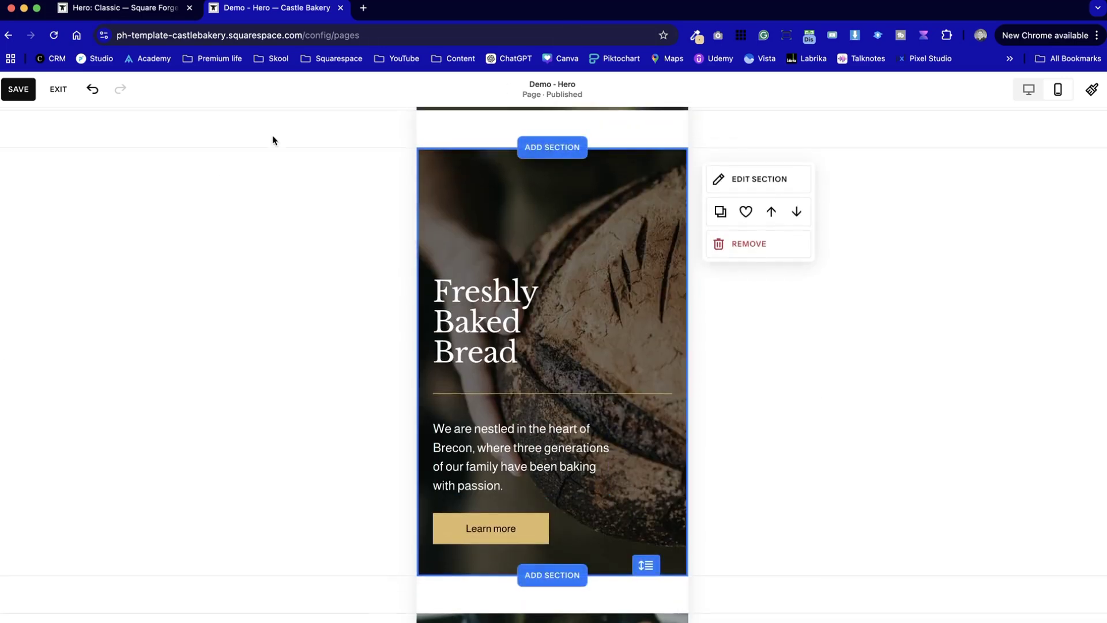
{"action": "left_click", "coordinate": [20, 92]}
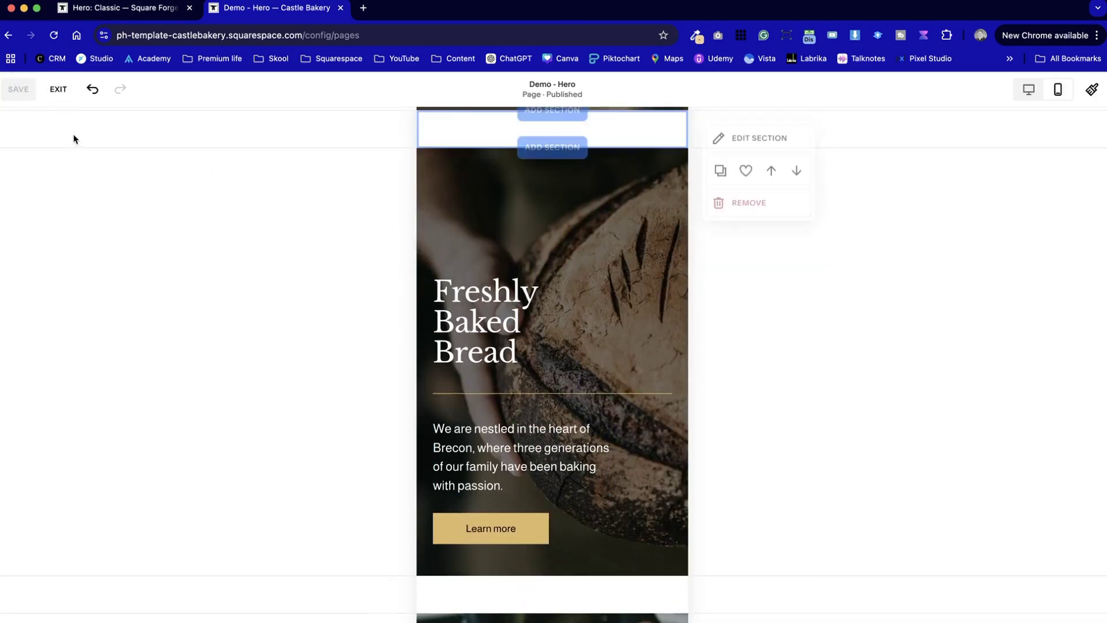
{"action": "left_click", "coordinate": [58, 90]}
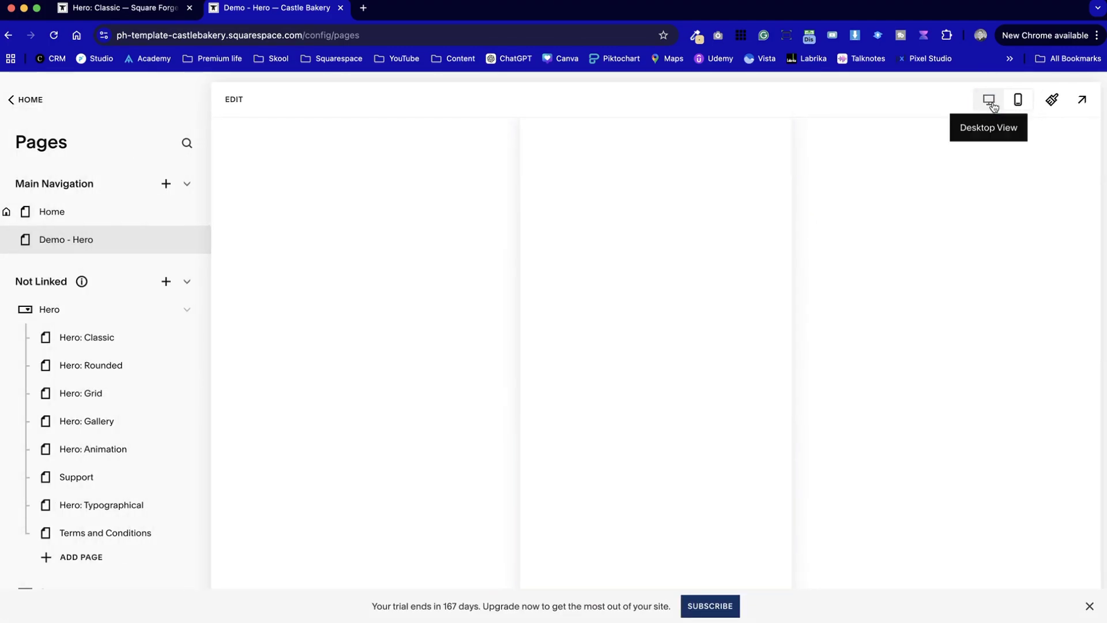
Review the finished hero section and the rest of the Demo - Hero page in desktop view
{"action": "left_click", "coordinate": [989, 101]}
{"action": "scroll", "coordinate": [613, 352], "scroll_direction": "down", "scroll_amount": 10}
{"action": "scroll", "coordinate": [612, 353], "scroll_direction": "down", "scroll_amount": 9}
{"action": "scroll", "coordinate": [612, 353], "scroll_direction": "up", "scroll_amount": 5}
{"action": "scroll", "coordinate": [613, 353], "scroll_direction": "down", "scroll_amount": 10}
{"action": "scroll", "coordinate": [612, 352], "scroll_direction": "up", "scroll_amount": 5}
{"action": "scroll", "coordinate": [613, 353], "scroll_direction": "down", "scroll_amount": 3}
{"action": "scroll", "coordinate": [613, 353], "scroll_direction": "up", "scroll_amount": 8}
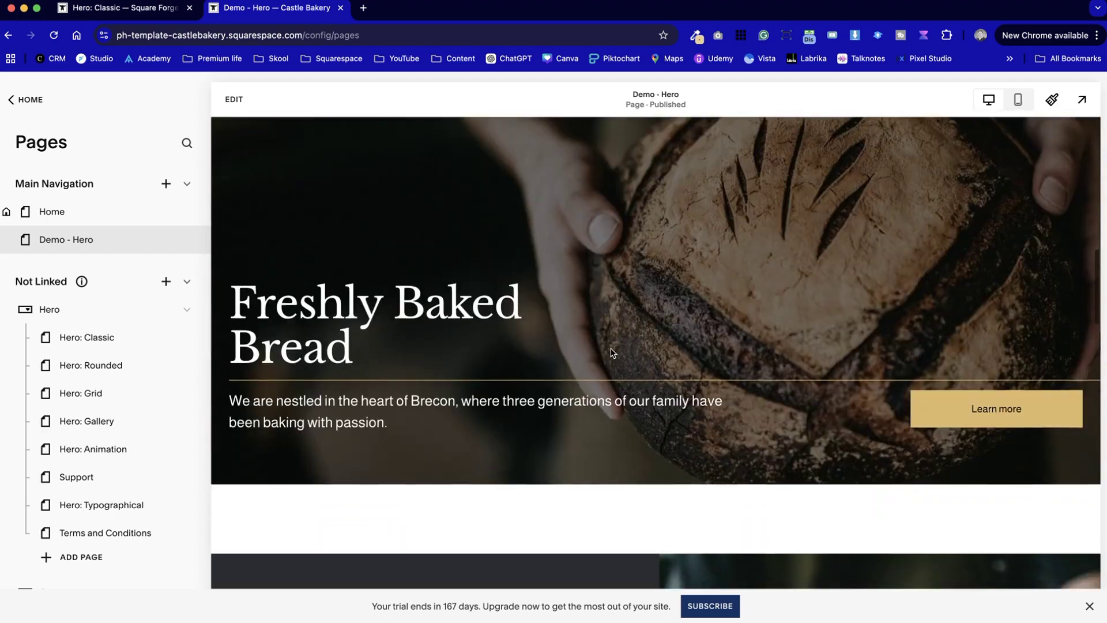
Look over the Hero: Classic reference page on Square Forge and return to the Castle Bakery site
{"action": "key", "text": "ctrl+shift+Tab"}
{"action": "scroll", "coordinate": [612, 353], "scroll_direction": "down", "scroll_amount": 5}
{"action": "scroll", "coordinate": [612, 353], "scroll_direction": "down", "scroll_amount": 5}
{"action": "scroll", "coordinate": [611, 352], "scroll_direction": "up", "scroll_amount": 2}
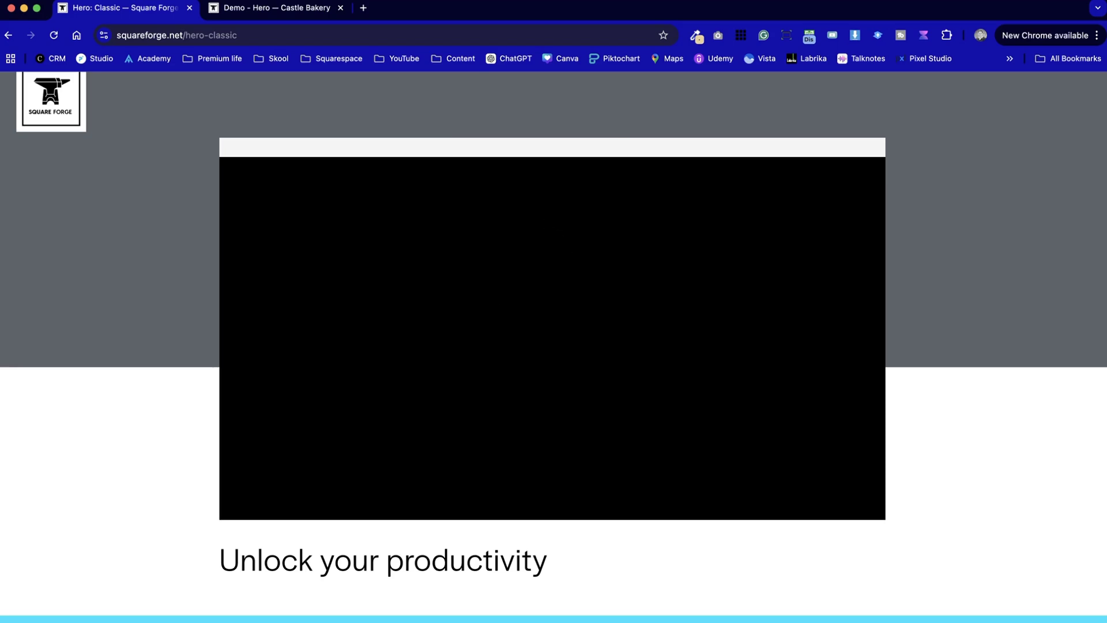
{"action": "left_click", "coordinate": [270, 7]}
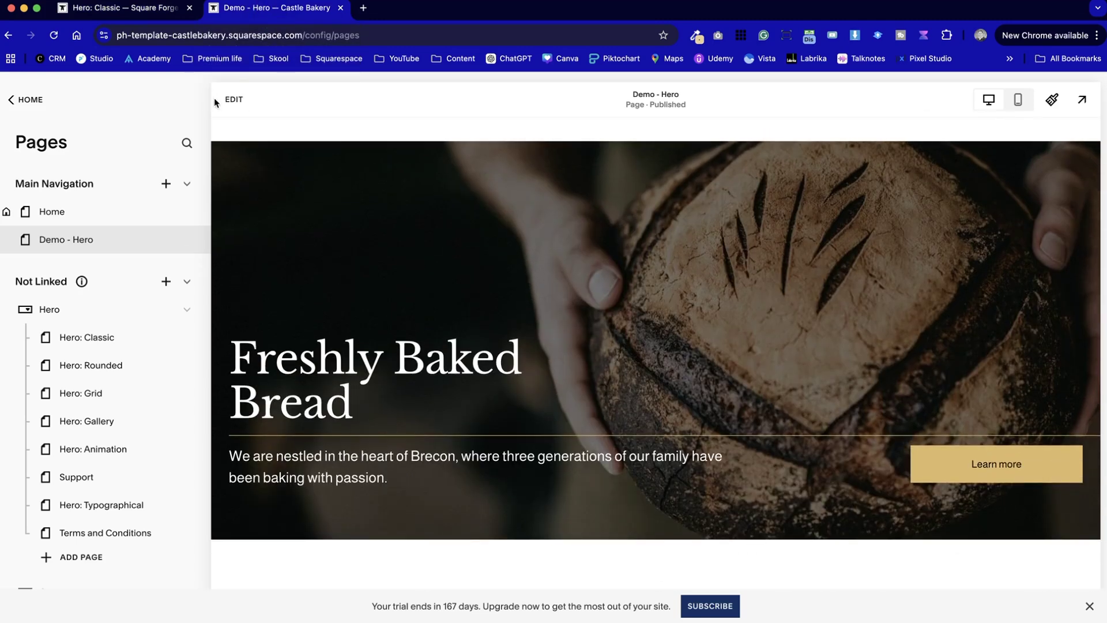
Edit the Demo - Hero page and add the split hero section with the dark heading half and bread image to Saved Sections
{"action": "left_click", "coordinate": [233, 99]}
{"action": "scroll", "coordinate": [454, 343], "scroll_direction": "down", "scroll_amount": 5}
{"action": "scroll", "coordinate": [454, 343], "scroll_direction": "down", "scroll_amount": 3}
{"action": "scroll", "coordinate": [454, 343], "scroll_direction": "down", "scroll_amount": 2}
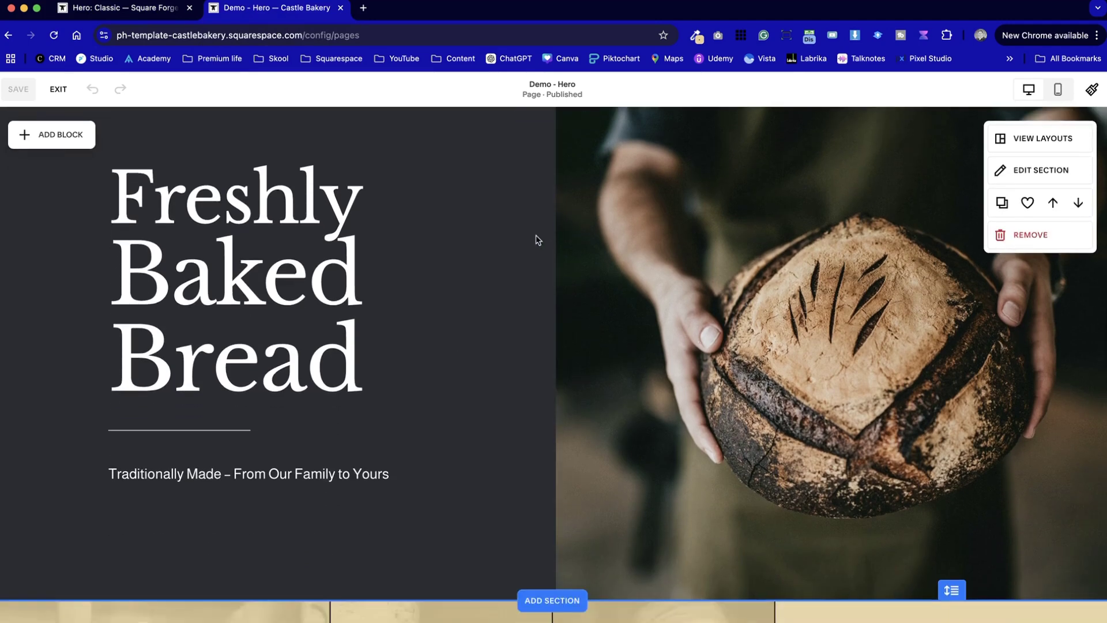
{"action": "scroll", "coordinate": [505, 250], "scroll_direction": "up", "scroll_amount": 1}
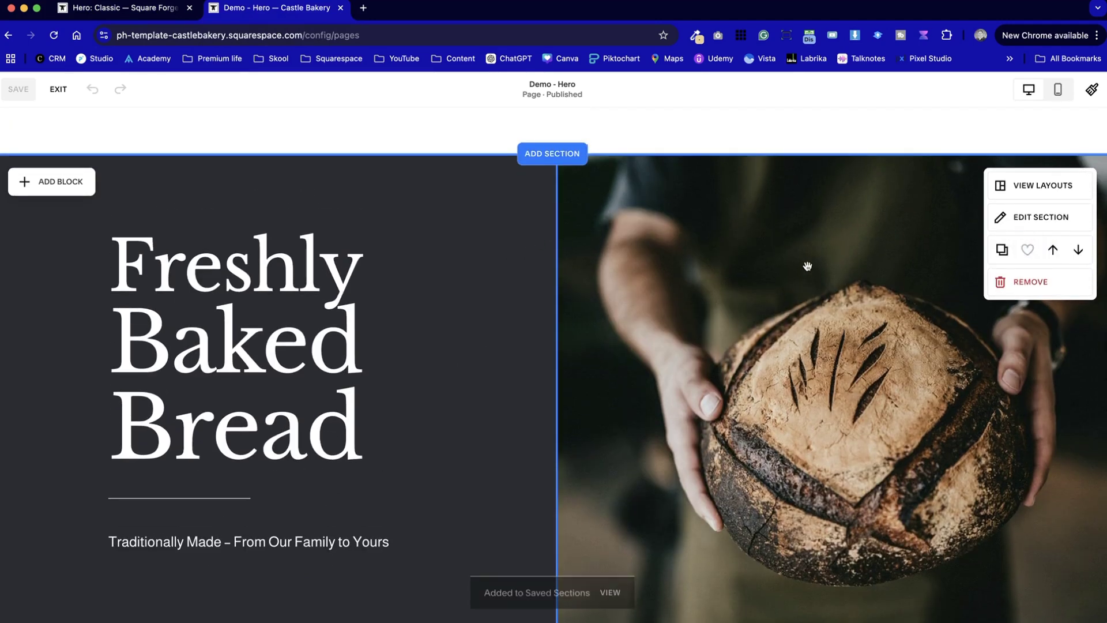
Duplicate the split hero section with the dark heading half and bread image
{"action": "scroll", "coordinate": [749, 302], "scroll_direction": "down", "scroll_amount": 5}
{"action": "scroll", "coordinate": [750, 303], "scroll_direction": "up", "scroll_amount": 8}
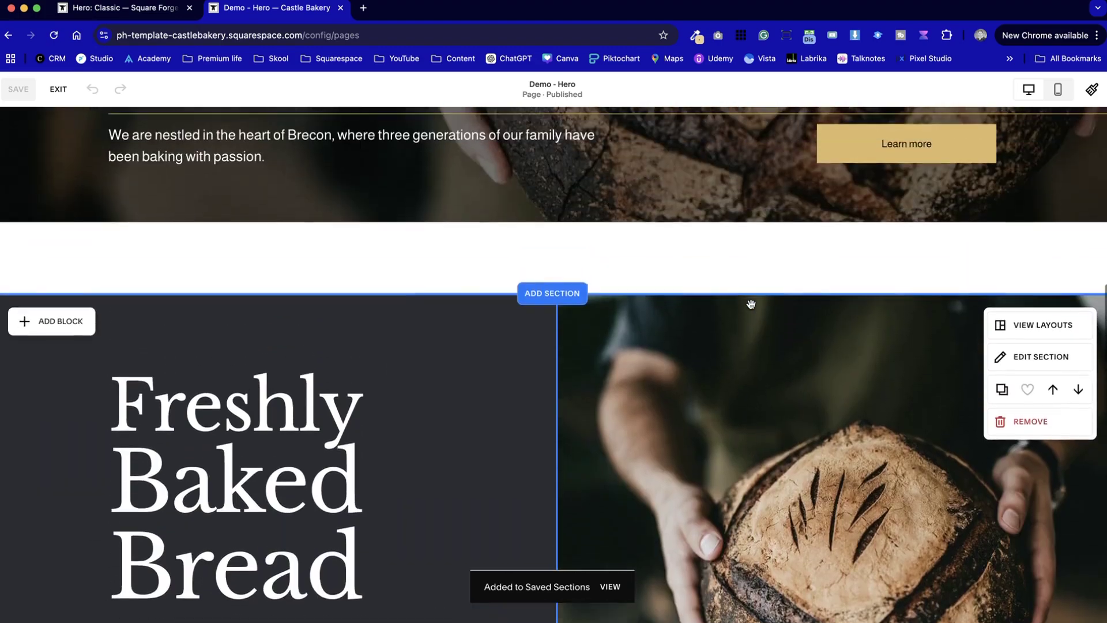
{"action": "scroll", "coordinate": [752, 303], "scroll_direction": "down", "scroll_amount": 1}
{"action": "left_click", "coordinate": [1001, 333]}
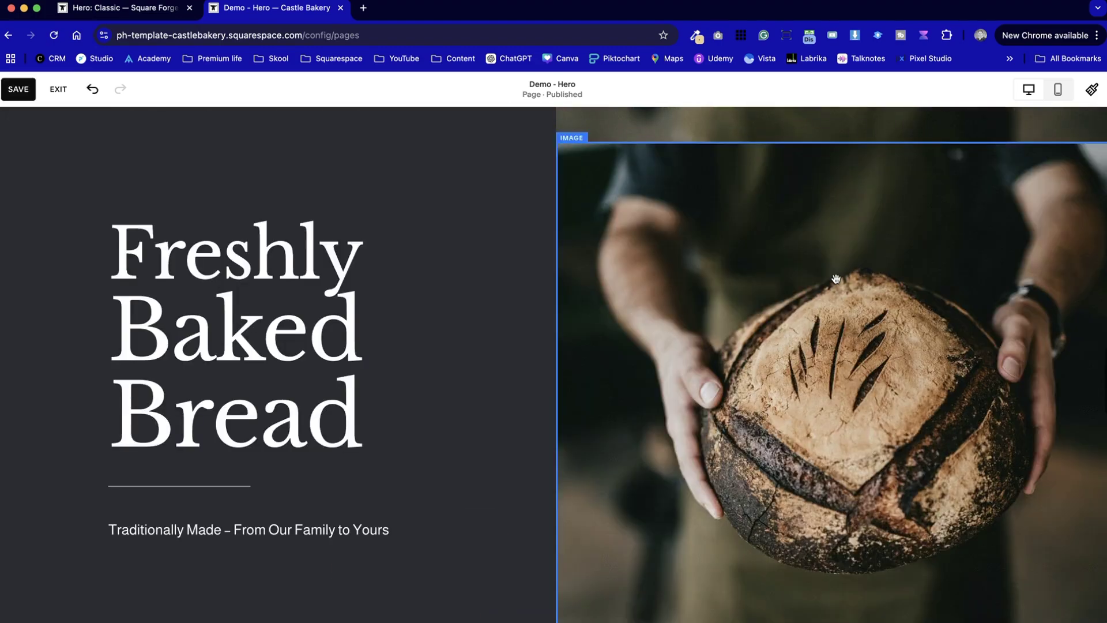
Duplicate the blank spacer section above the split heroes and move the copy down between the two split hero sections
{"action": "scroll", "coordinate": [835, 279], "scroll_direction": "down", "scroll_amount": 6}
{"action": "scroll", "coordinate": [583, 307], "scroll_direction": "up", "scroll_amount": 8}
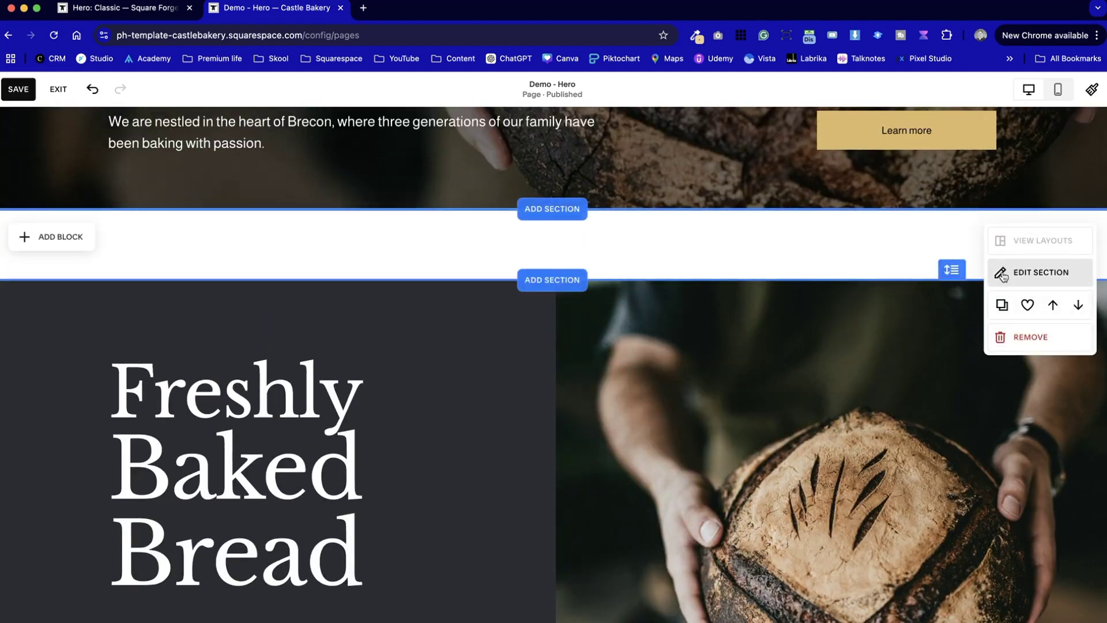
{"action": "left_click", "coordinate": [1005, 304]}
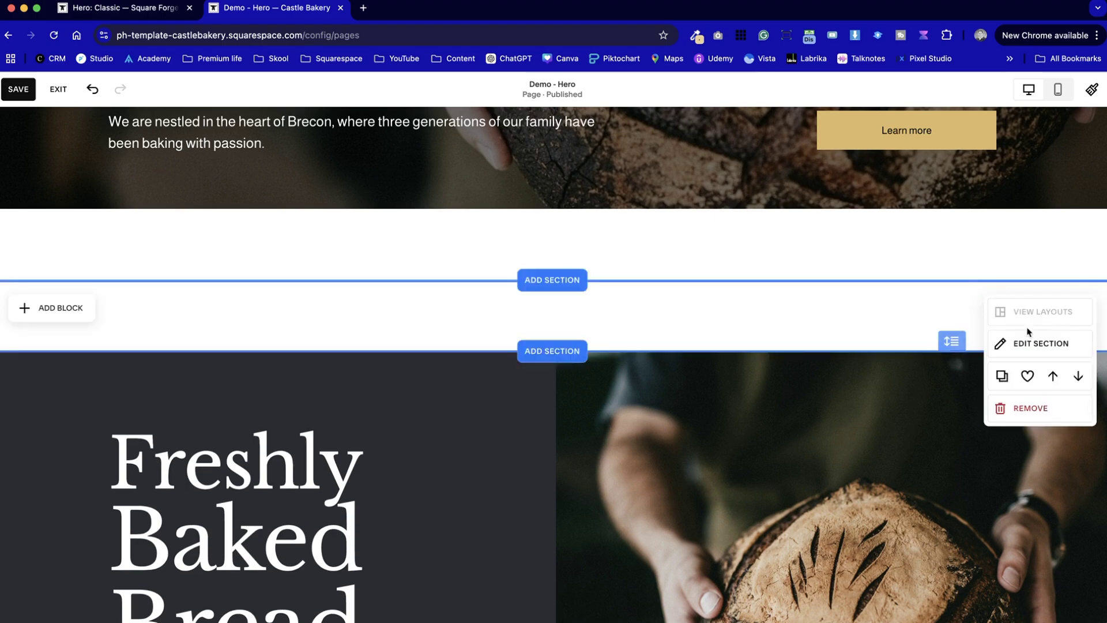
{"action": "left_click", "coordinate": [1076, 376]}
{"action": "scroll", "coordinate": [711, 353], "scroll_direction": "up", "scroll_amount": 4}
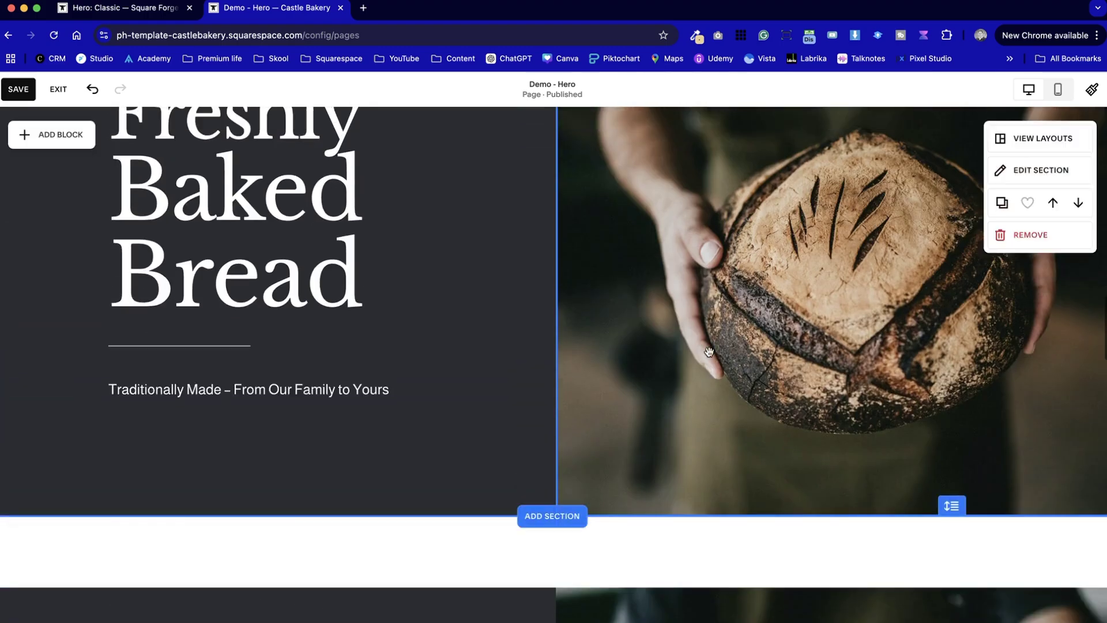
Reduce the upper split hero's bread image, duplicate it, and place one copy behind the heading and the other beside the text
{"action": "scroll", "coordinate": [710, 352], "scroll_direction": "up", "scroll_amount": 2}
{"action": "left_click", "coordinate": [730, 392]}
{"action": "scroll", "coordinate": [750, 431], "scroll_direction": "down", "scroll_amount": 3}
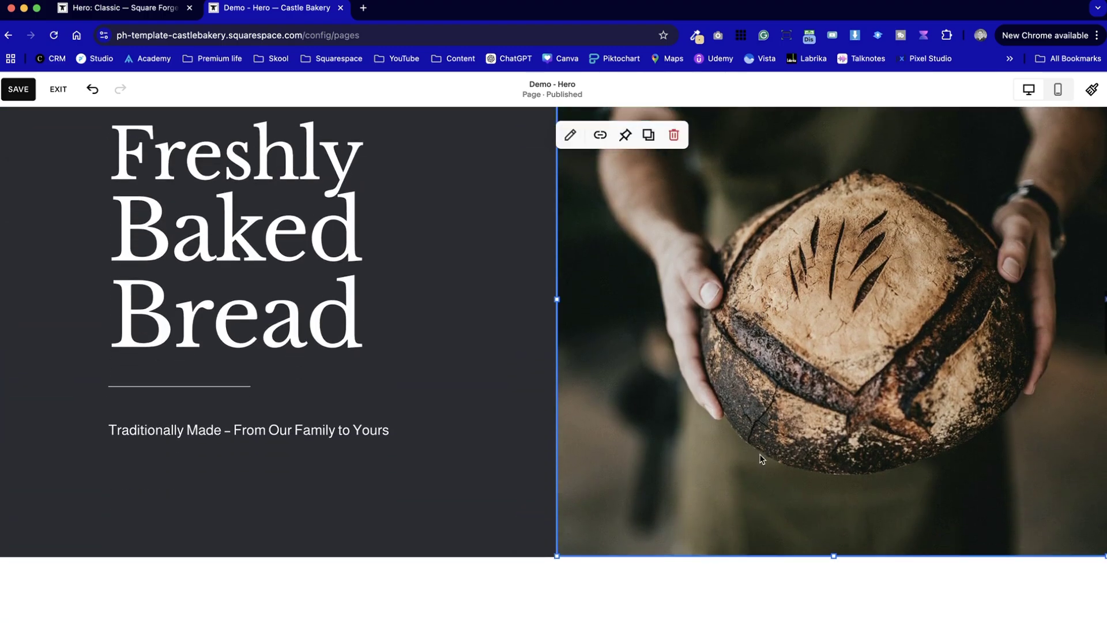
{"action": "left_click_drag", "start_coordinate": [832, 549], "coordinate": [833, 317]}
{"action": "left_click_drag", "start_coordinate": [750, 299], "coordinate": [171, 254]}
{"action": "left_click", "coordinate": [573, 229]}
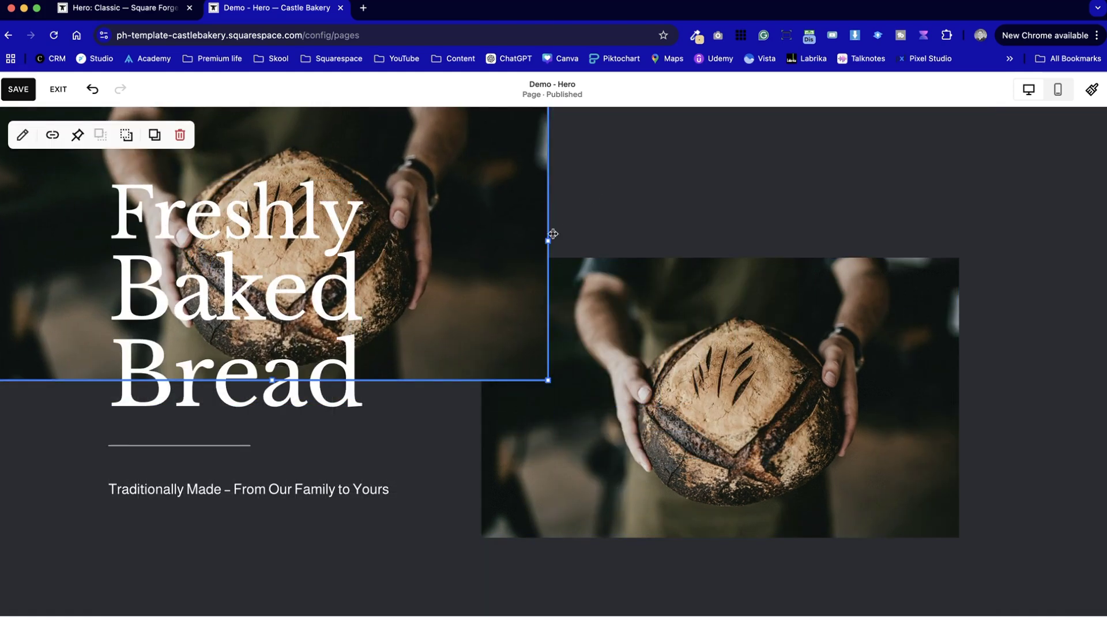
Widen the bread image behind the heading until its far edge lines up with the second image's far edge
{"action": "left_click_drag", "start_coordinate": [541, 239], "coordinate": [403, 148]}
{"action": "left_click", "coordinate": [657, 182]}
{"action": "left_click_drag", "start_coordinate": [551, 238], "coordinate": [1080, 203]}
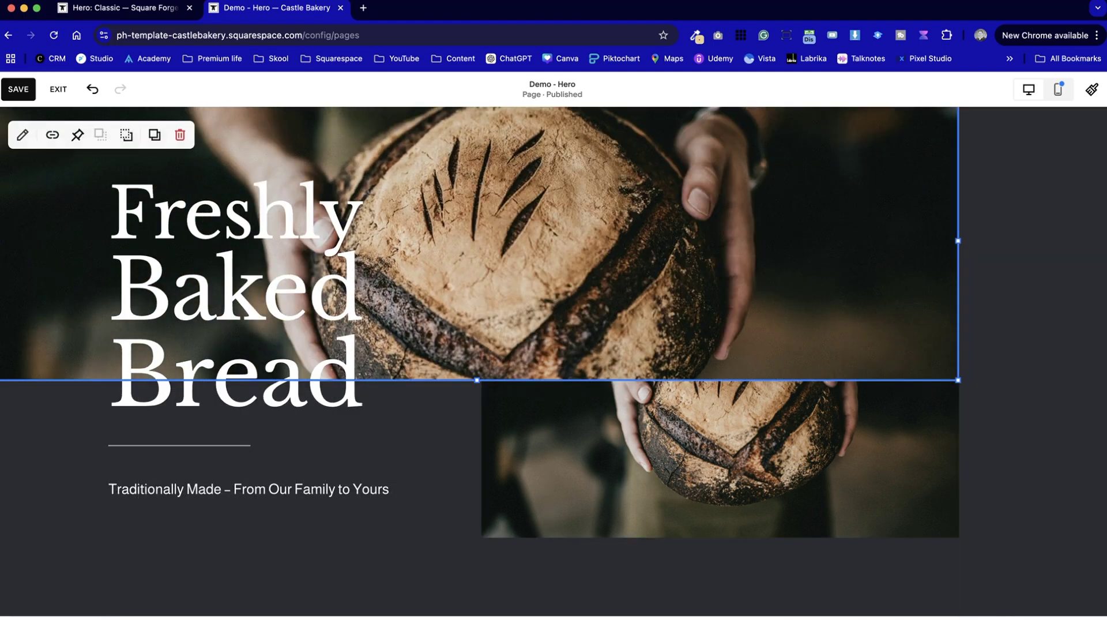
Reposition the large bread image behind the heading and stretch it across the full width of the section
{"action": "left_click_drag", "start_coordinate": [960, 241], "coordinate": [921, 241]}
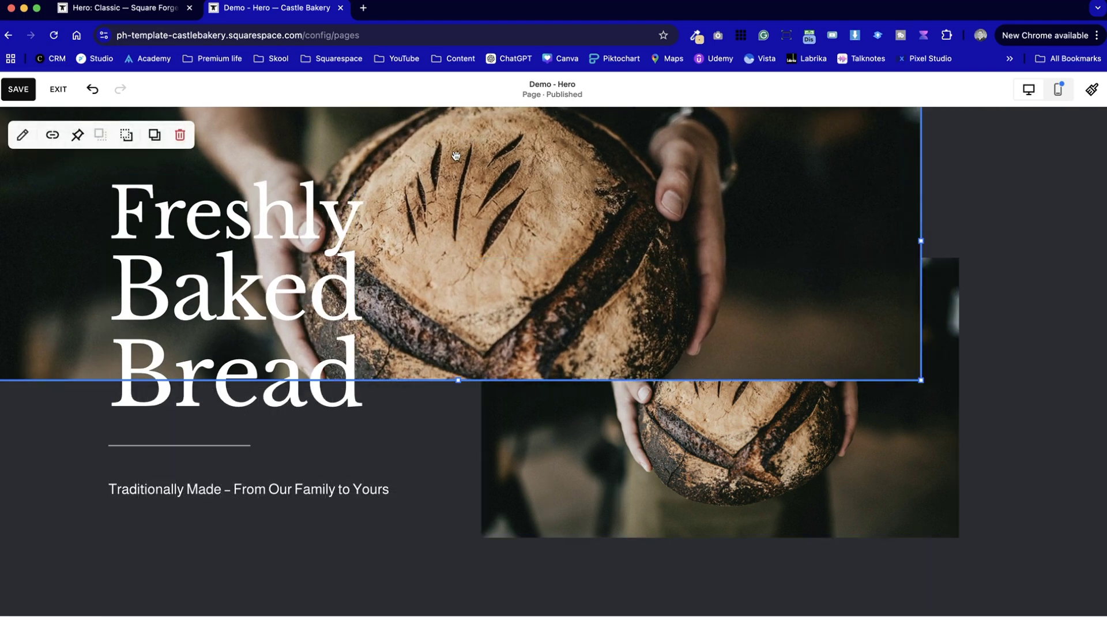
{"action": "left_click_drag", "start_coordinate": [466, 156], "coordinate": [718, 399]}
{"action": "scroll", "coordinate": [712, 412], "scroll_direction": "down", "scroll_amount": 5}
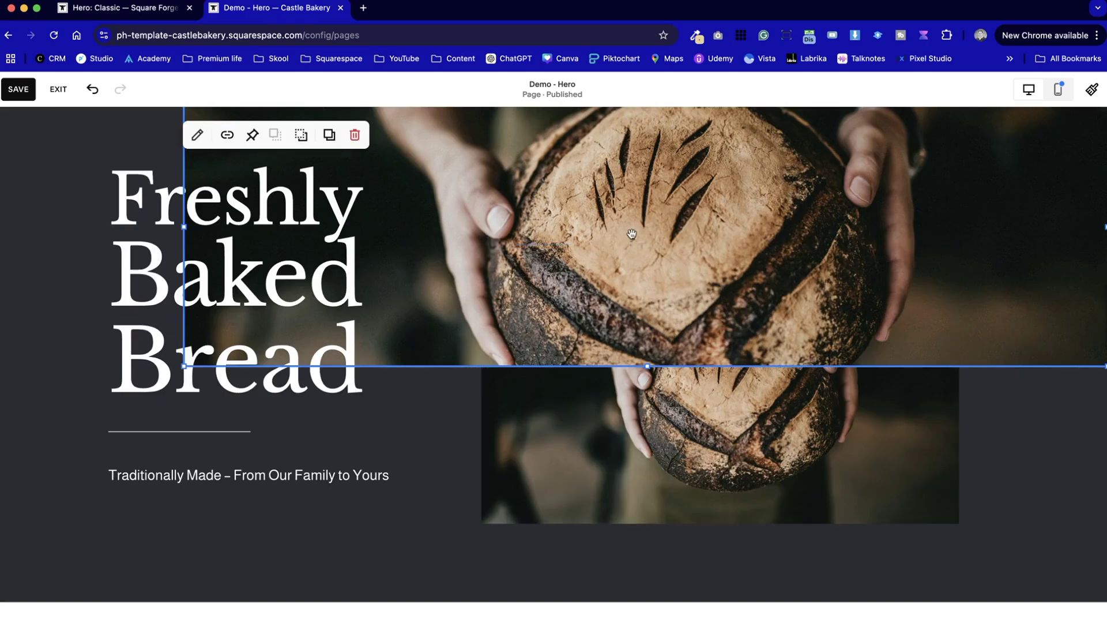
{"action": "scroll", "coordinate": [646, 191], "scroll_direction": "up", "scroll_amount": 2}
{"action": "left_click_drag", "start_coordinate": [181, 307], "coordinate": [5, 294]}
{"action": "scroll", "coordinate": [178, 326], "scroll_direction": "down", "scroll_amount": 3}
{"action": "scroll", "coordinate": [178, 321], "scroll_direction": "up", "scroll_amount": 1}
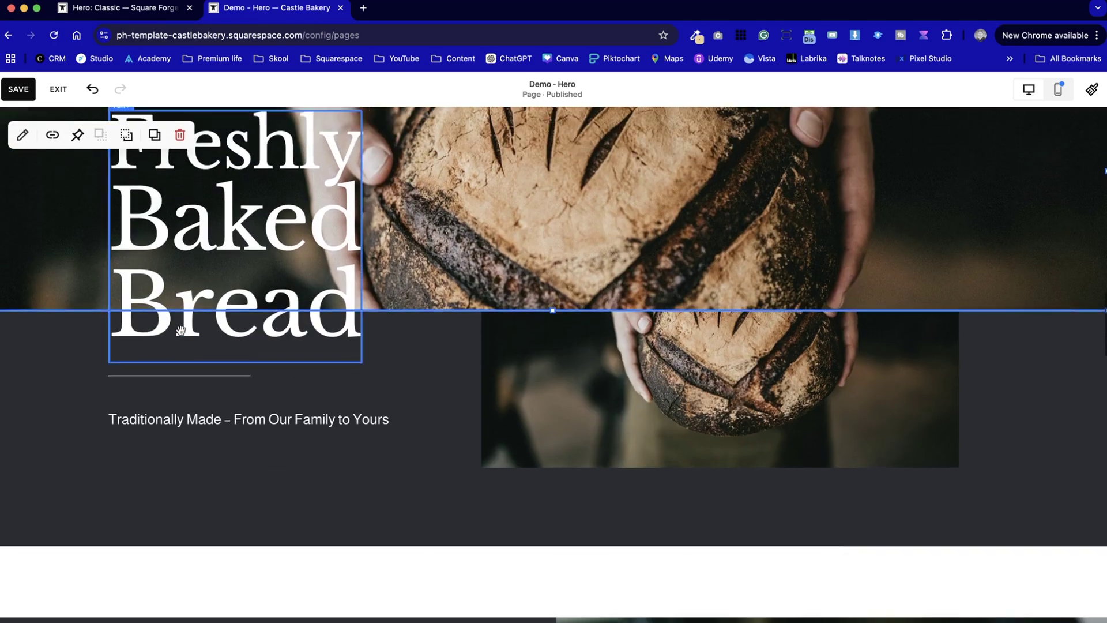
Move the smaller bread image down and toward the section's centre, just below the full-width bread image
{"action": "left_click", "coordinate": [907, 538]}
{"action": "left_click", "coordinate": [904, 533]}
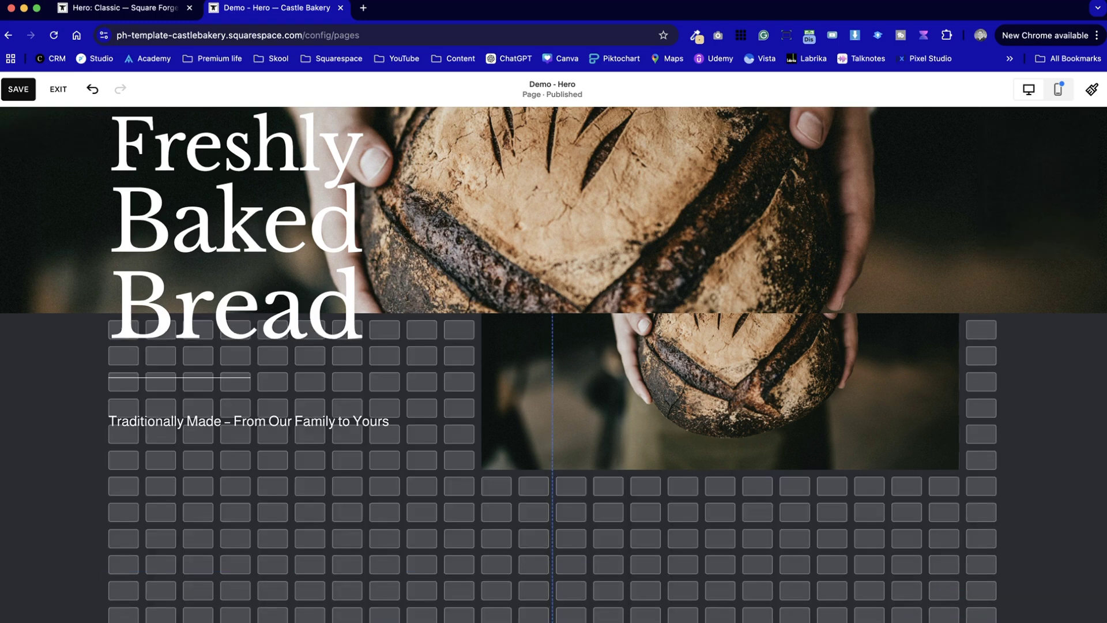
{"action": "scroll", "coordinate": [904, 532], "scroll_direction": "down", "scroll_amount": 1}
{"action": "scroll", "coordinate": [903, 530], "scroll_direction": "up", "scroll_amount": 1}
{"action": "left_click_drag", "start_coordinate": [794, 447], "coordinate": [691, 563]}
{"action": "key", "text": "ctrl+shift+Tab"}
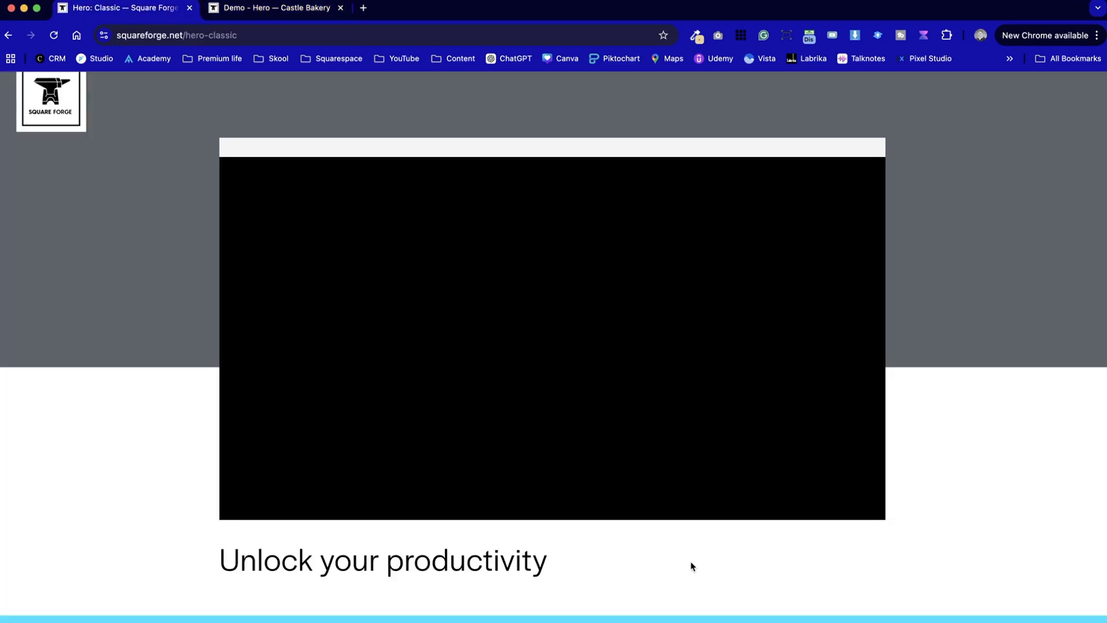
{"action": "key", "text": "ctrl+Tab"}
{"action": "scroll", "coordinate": [689, 562], "scroll_direction": "down", "scroll_amount": 1}
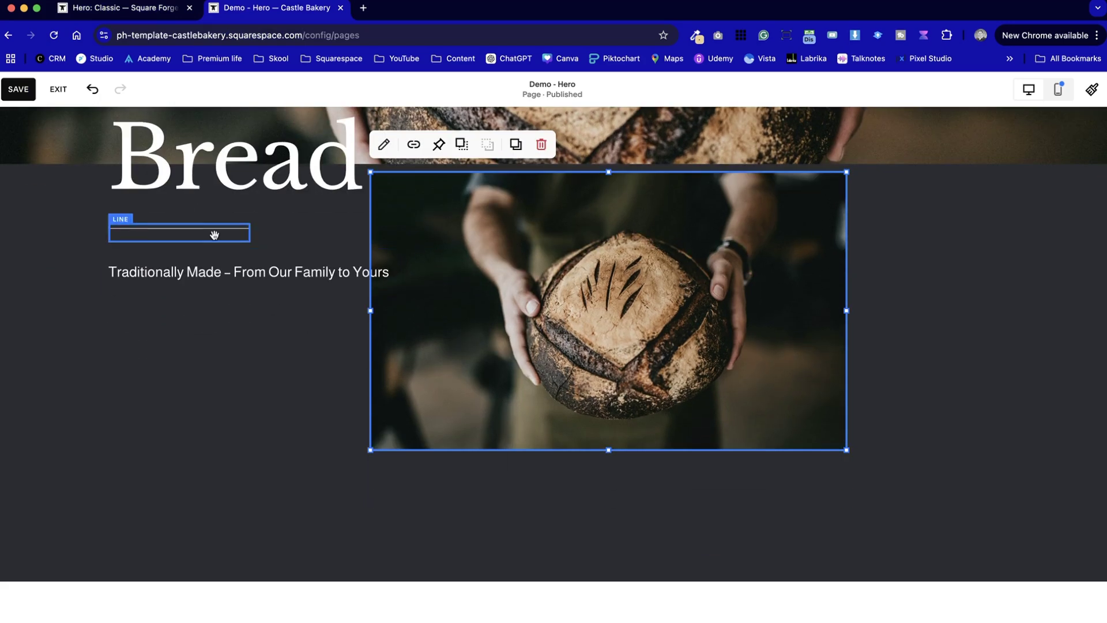
Add a shape block, flatten it into a thin white bar, and place it over the full-width bread image
{"action": "left_click", "coordinate": [236, 346]}
{"action": "left_click", "coordinate": [54, 140]}
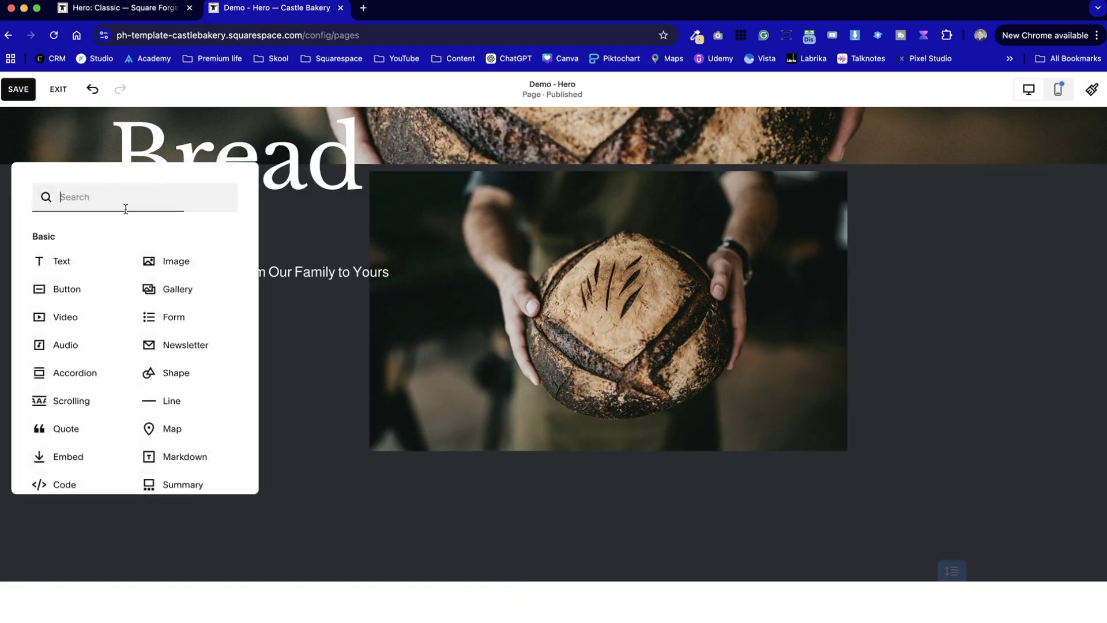
{"action": "left_click", "coordinate": [196, 375]}
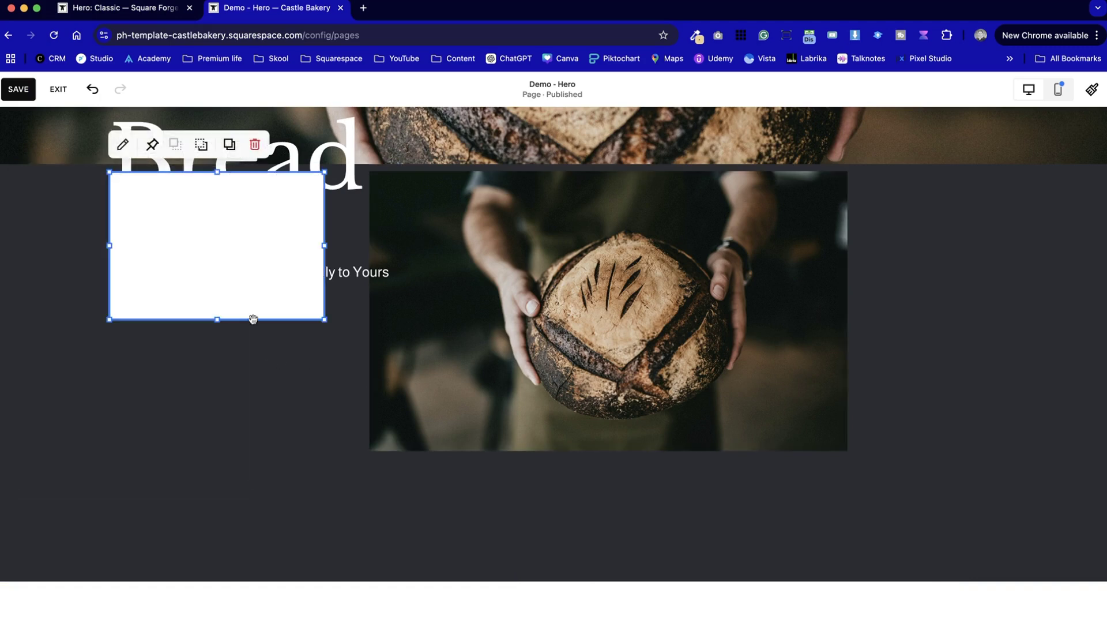
{"action": "left_click_drag", "start_coordinate": [218, 319], "coordinate": [709, 342]}
{"action": "left_click", "coordinate": [709, 342]}
{"action": "scroll", "coordinate": [519, 323], "scroll_direction": "down", "scroll_amount": 5}
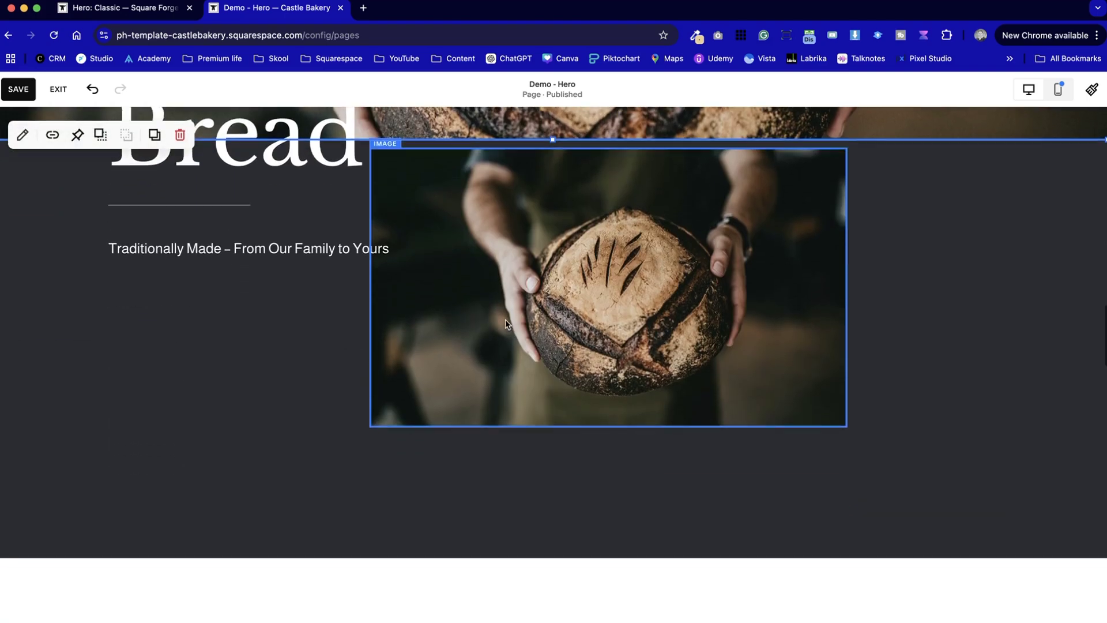
Check the Square Forge reference page, and delete the tagline text and divider line below the Freshly Baked Bread heading
{"action": "left_click", "coordinate": [112, 6]}
{"action": "left_click", "coordinate": [87, 13]}
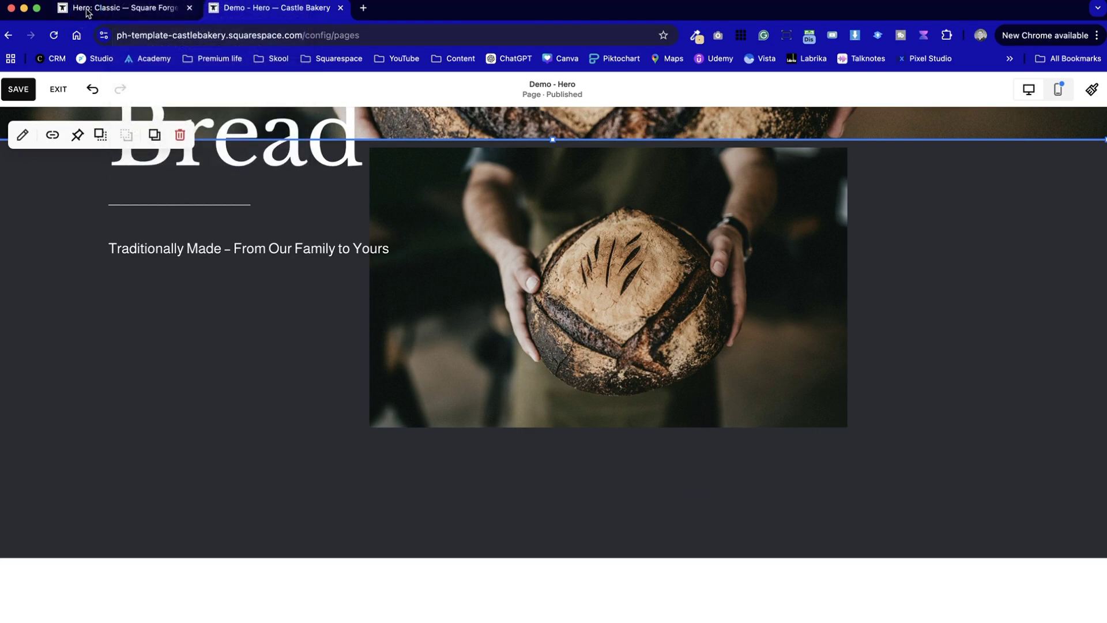
{"action": "left_click", "coordinate": [89, 13]}
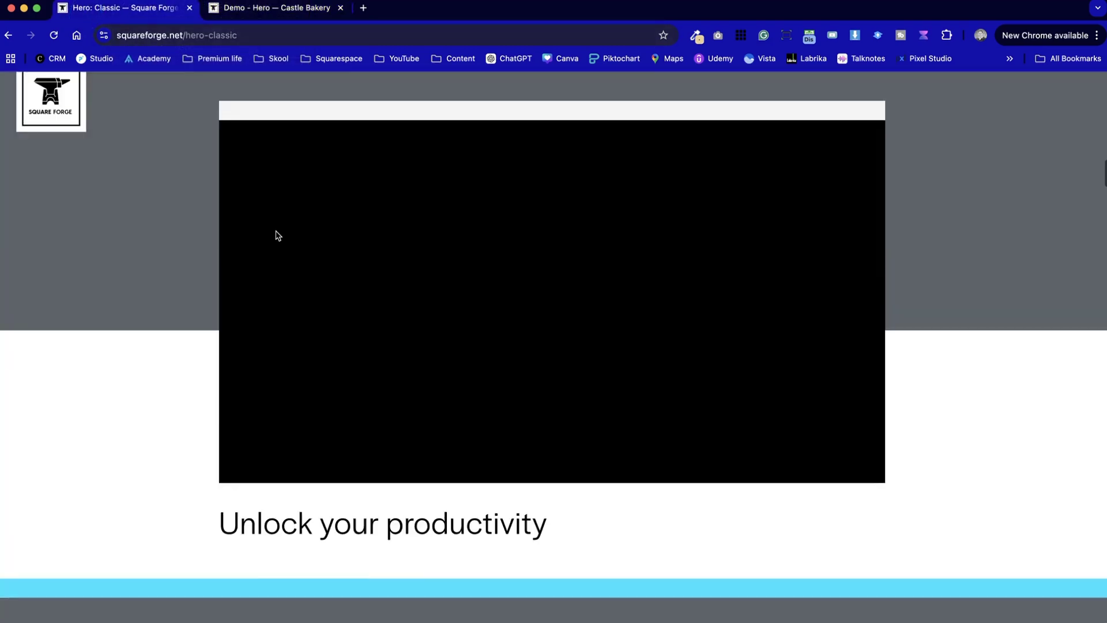
{"action": "left_click", "coordinate": [266, 8]}
{"action": "scroll", "coordinate": [327, 329], "scroll_direction": "up", "scroll_amount": 2}
{"action": "left_click", "coordinate": [321, 321]}
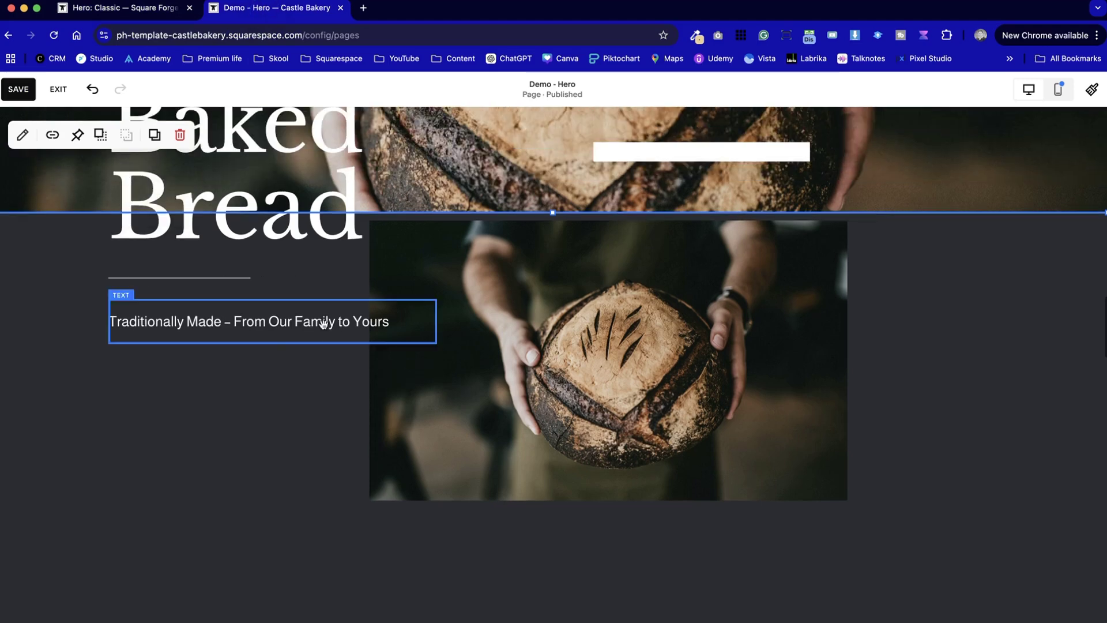
{"action": "left_click", "coordinate": [307, 272]}
{"action": "scroll", "coordinate": [732, 230], "scroll_direction": "up", "scroll_amount": 5}
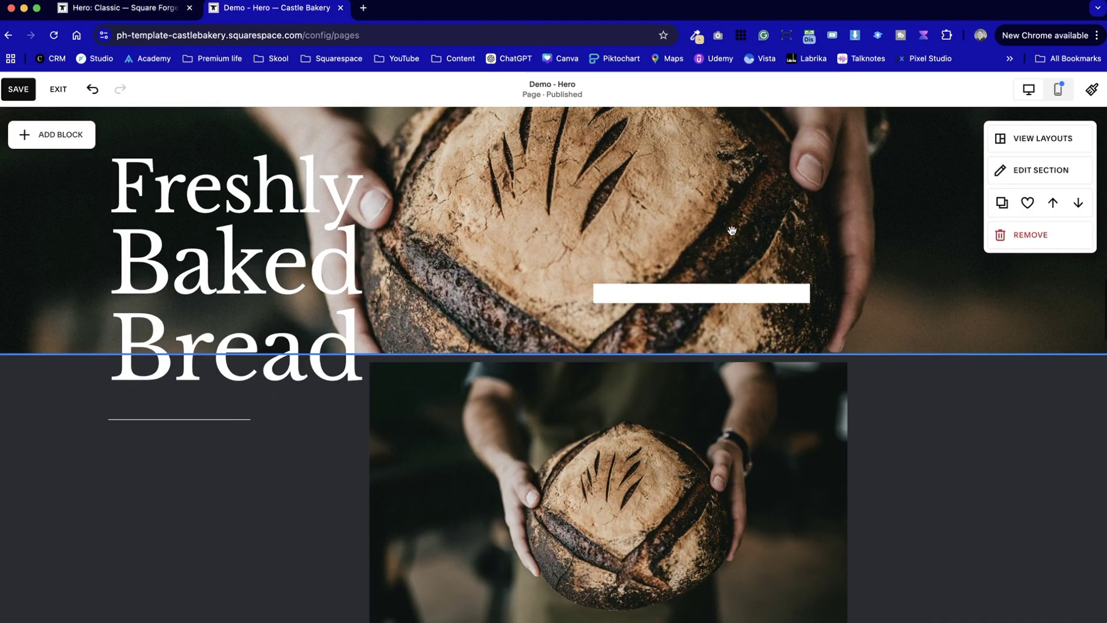
{"action": "left_click", "coordinate": [240, 419]}
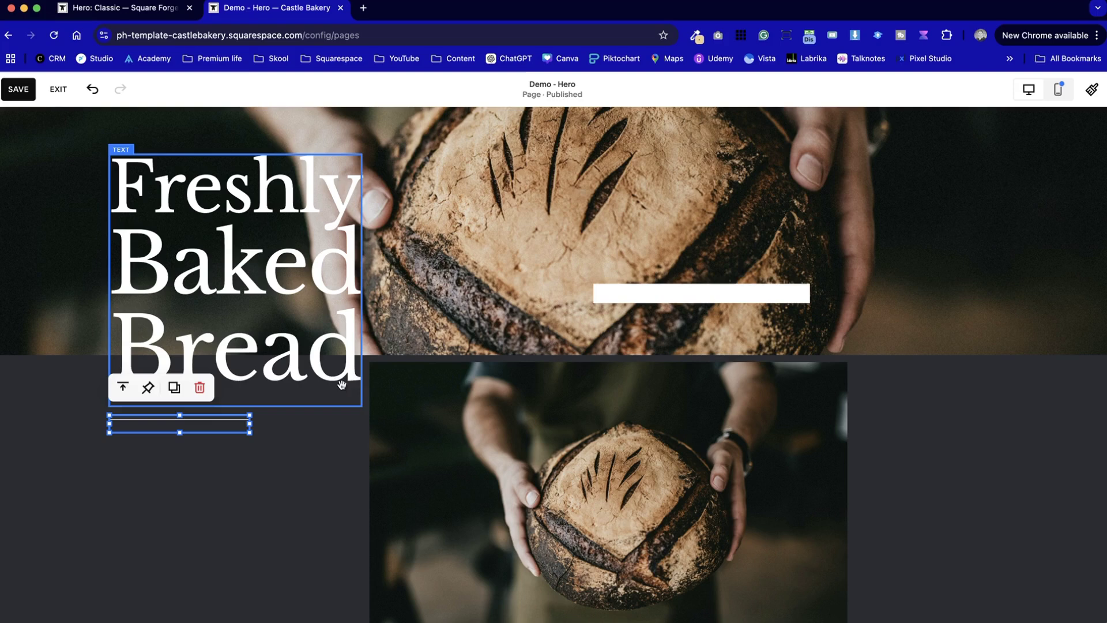
{"action": "left_click", "coordinate": [198, 387]}
{"action": "scroll", "coordinate": [195, 390], "scroll_direction": "down", "scroll_amount": 3}
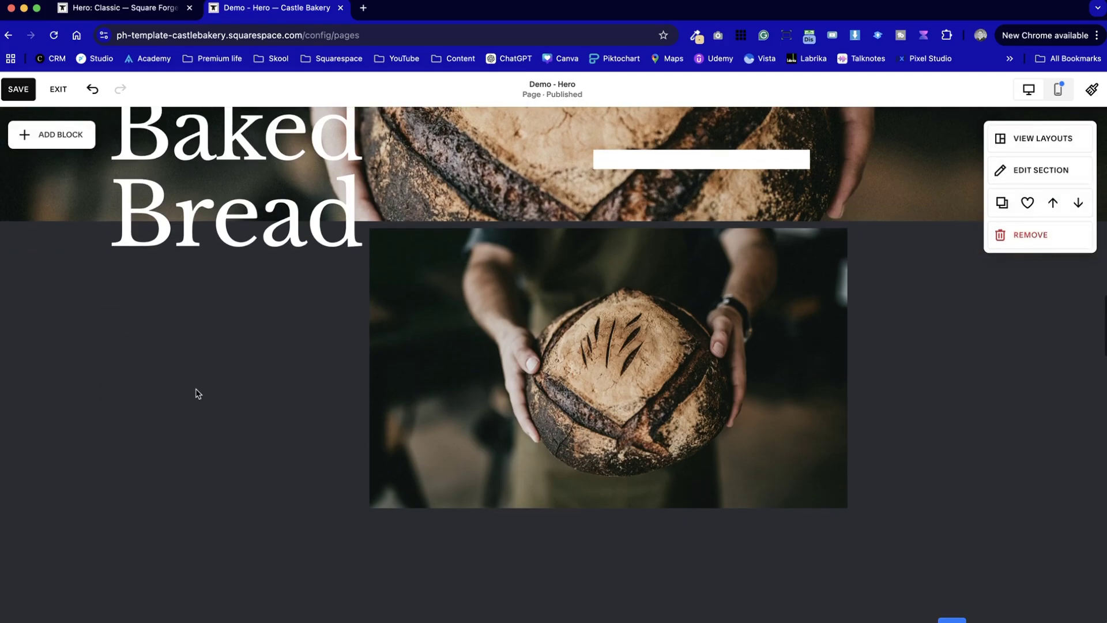
Move the heading down over the smaller bread image and turn off text scaling for all of its lines
{"action": "left_click_drag", "start_coordinate": [248, 141], "coordinate": [422, 529]}
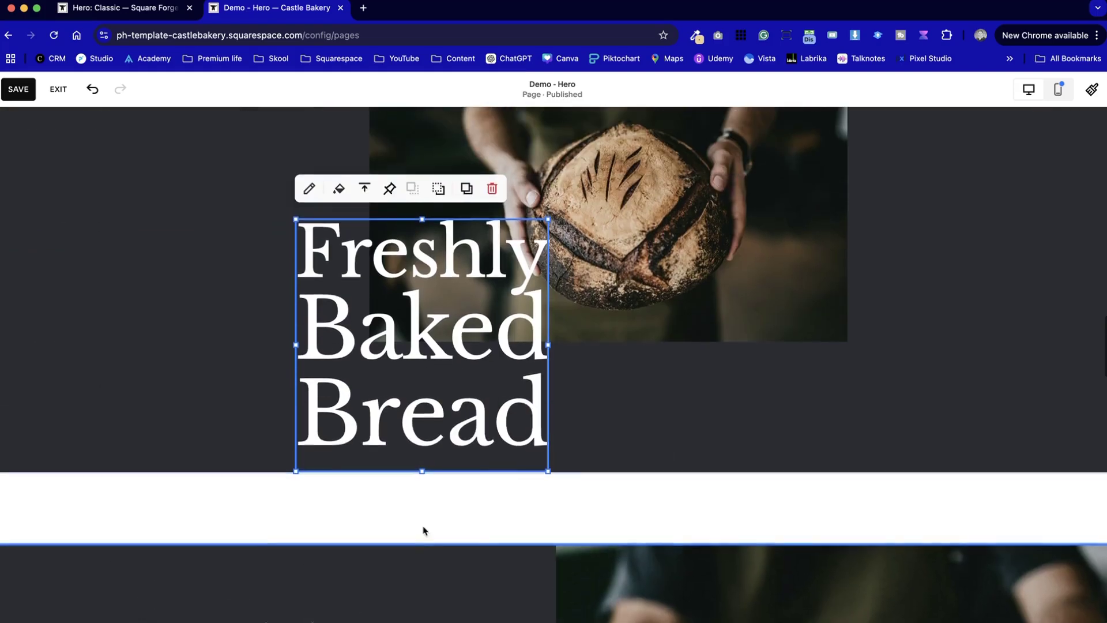
{"action": "left_click", "coordinate": [417, 366]}
{"action": "left_click", "coordinate": [521, 187]}
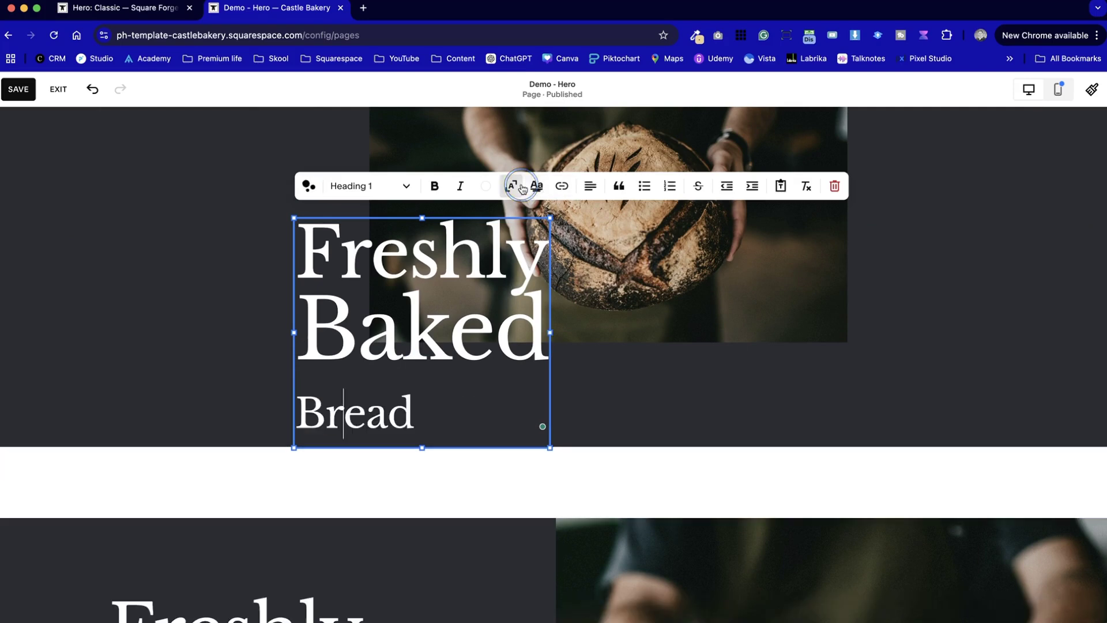
{"action": "key", "text": "super+a"}
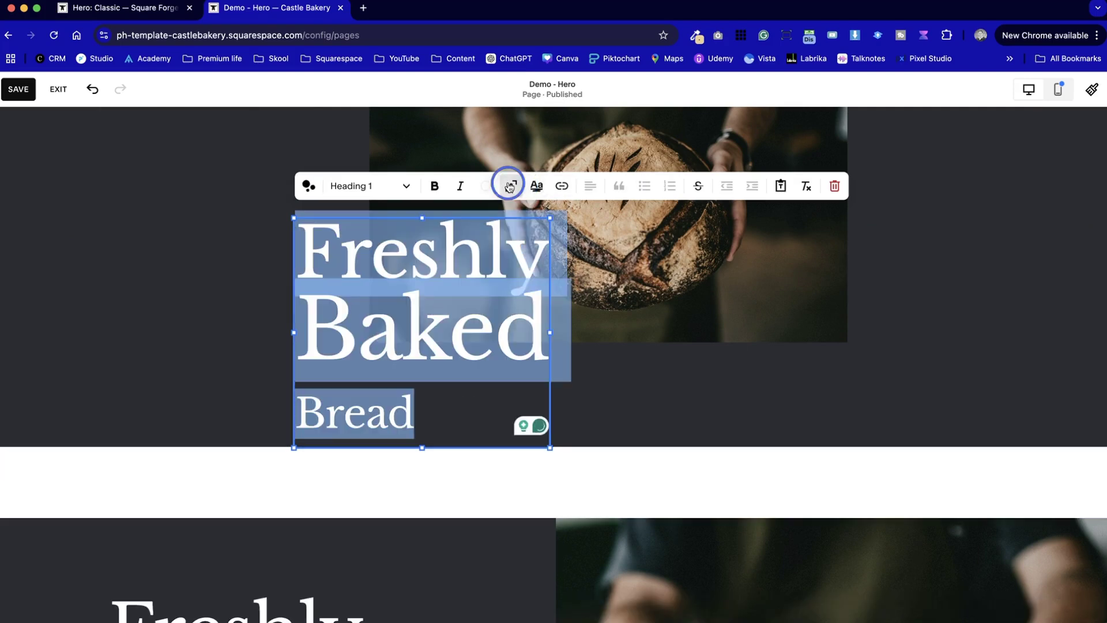
{"action": "left_click", "coordinate": [510, 187]}
Widen the heading's text box and remove its line breaks so Freshly Baked Bread sits on one line
{"action": "left_click", "coordinate": [273, 311]}
{"action": "left_click", "coordinate": [315, 298]}
{"action": "left_click", "coordinate": [311, 297]}
{"action": "key", "text": "BackSpace"}
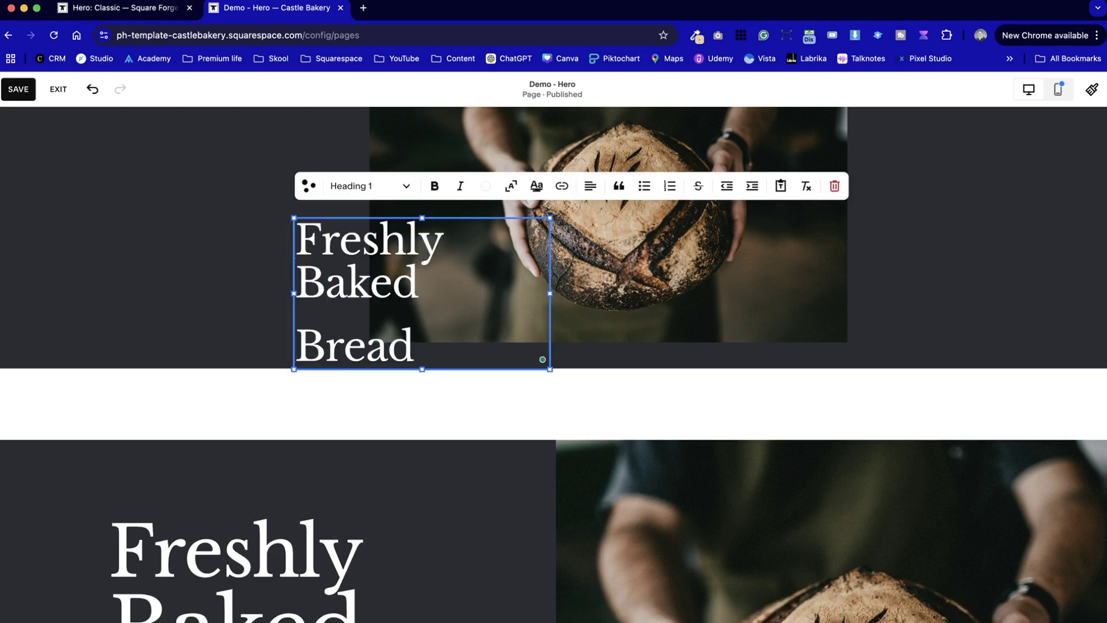
{"action": "left_click_drag", "start_coordinate": [550, 293], "coordinate": [999, 292]}
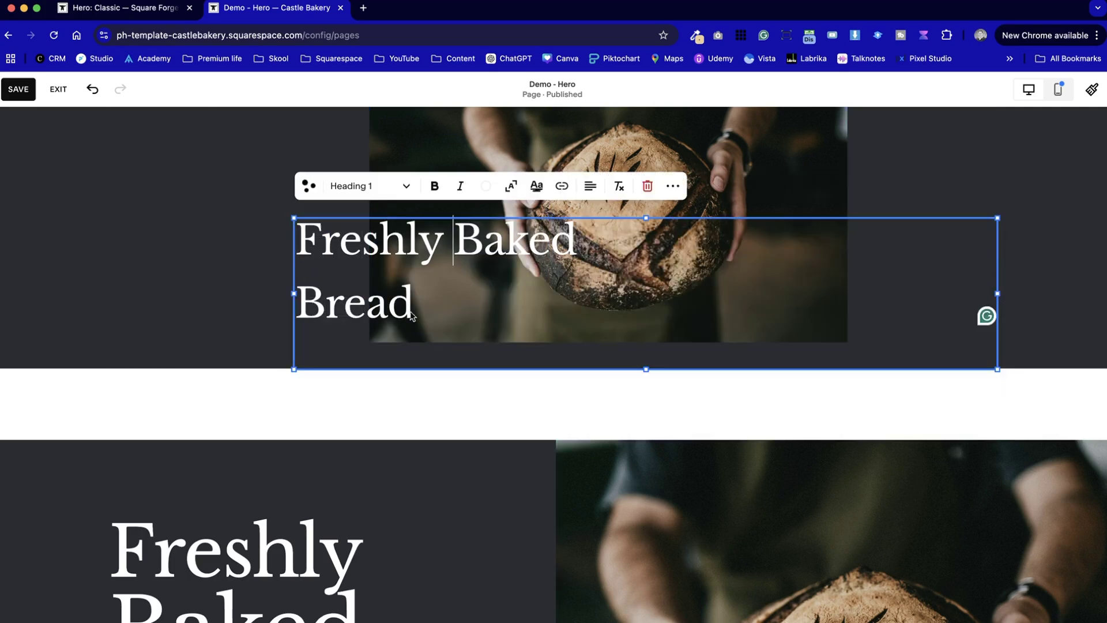
{"action": "left_click", "coordinate": [308, 306]}
{"action": "key", "text": "BackSpace"}
{"action": "left_click", "coordinate": [68, 250]}
Widen the smaller bread image slightly, overlap it with the full-width image, and layer it above that image but behind the heading
{"action": "scroll", "coordinate": [184, 245], "scroll_direction": "up", "scroll_amount": 4}
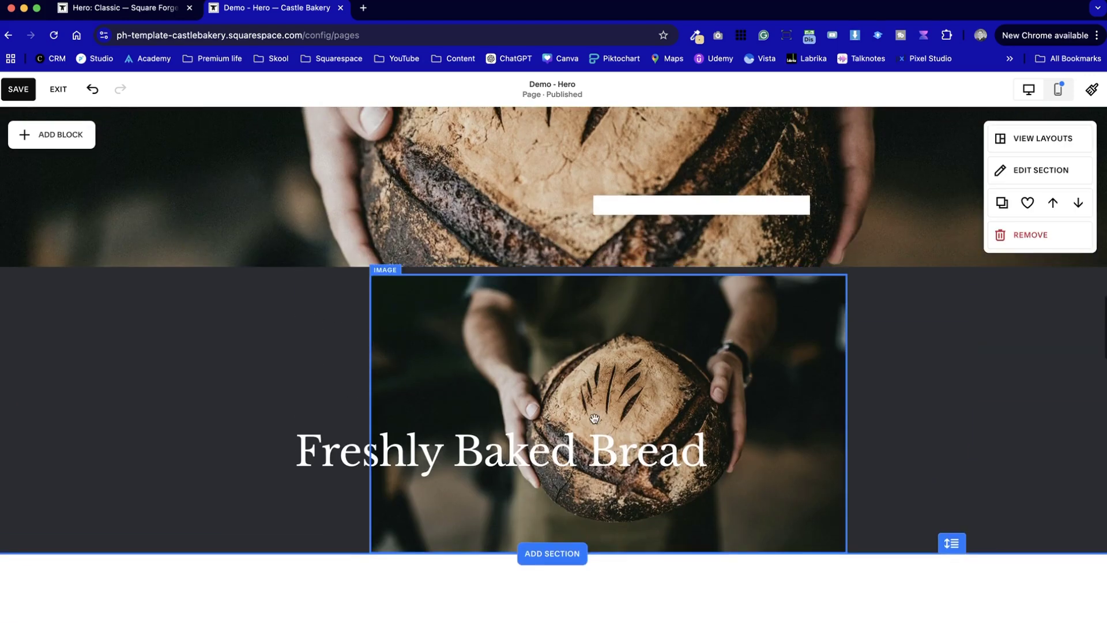
{"action": "left_click_drag", "start_coordinate": [598, 338], "coordinate": [574, 338]}
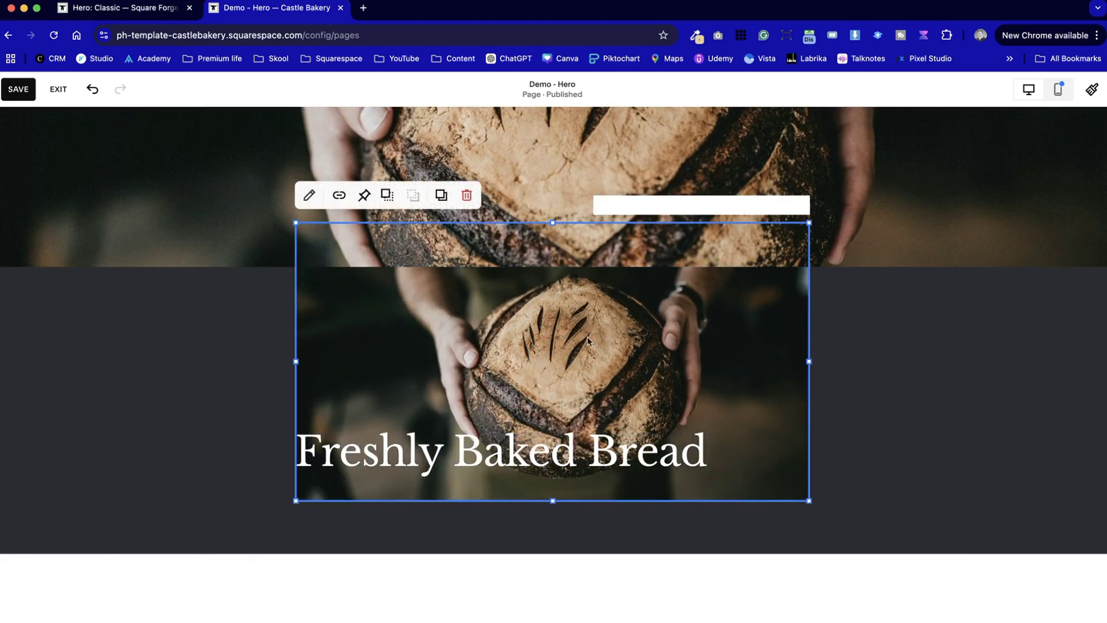
{"action": "left_click", "coordinate": [389, 195]}
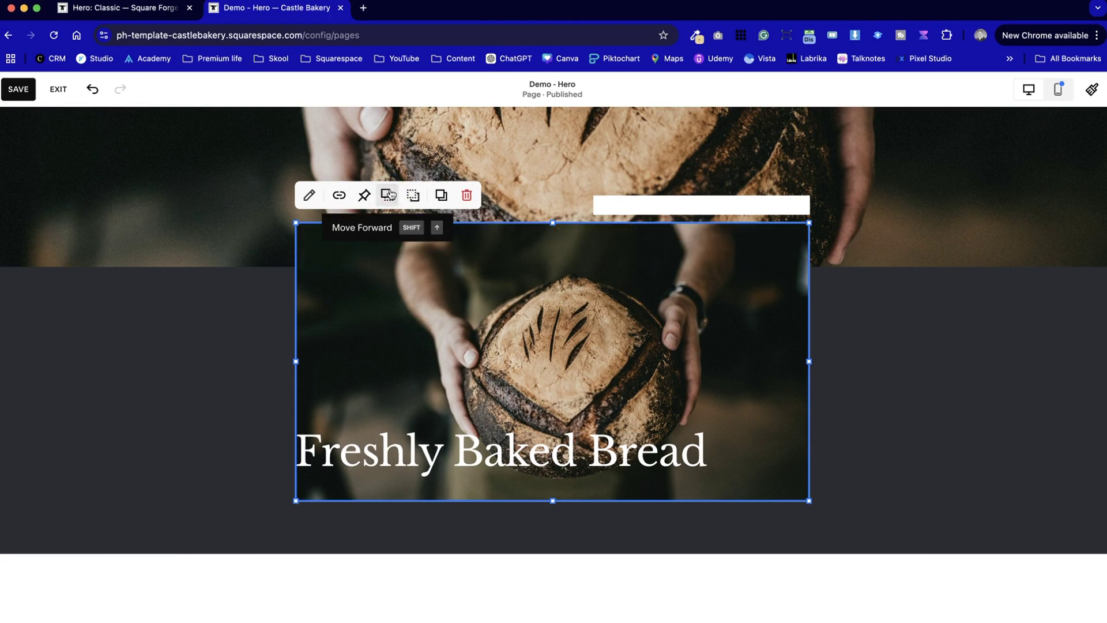
{"action": "left_click", "coordinate": [390, 194]}
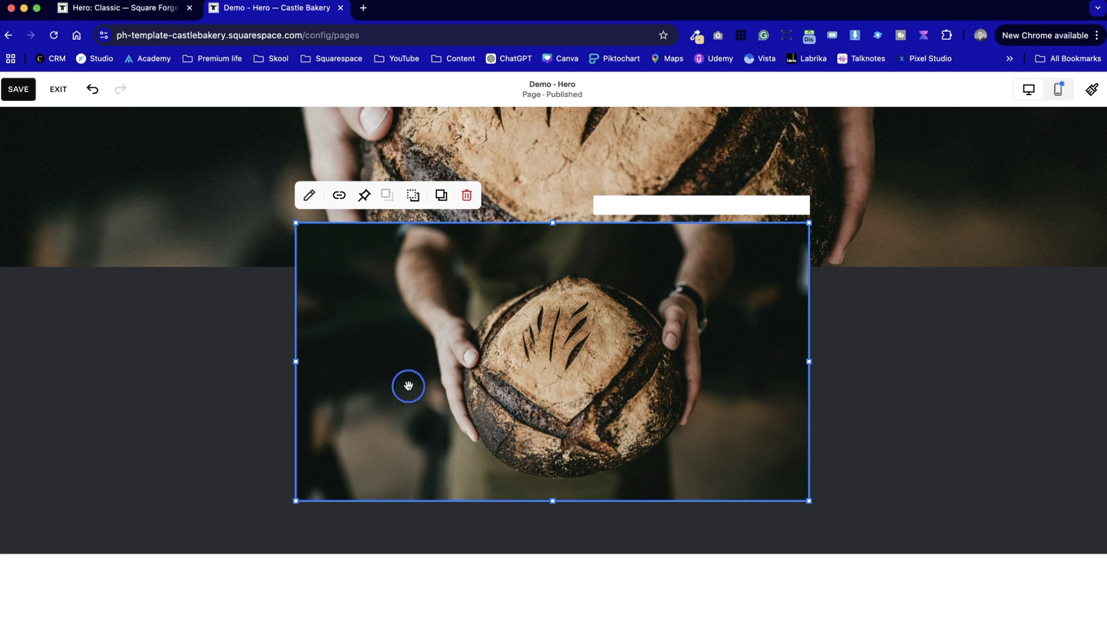
{"action": "left_click", "coordinate": [413, 195]}
{"action": "left_click", "coordinate": [240, 346]}
{"action": "scroll", "coordinate": [304, 444], "scroll_direction": "down", "scroll_amount": 2}
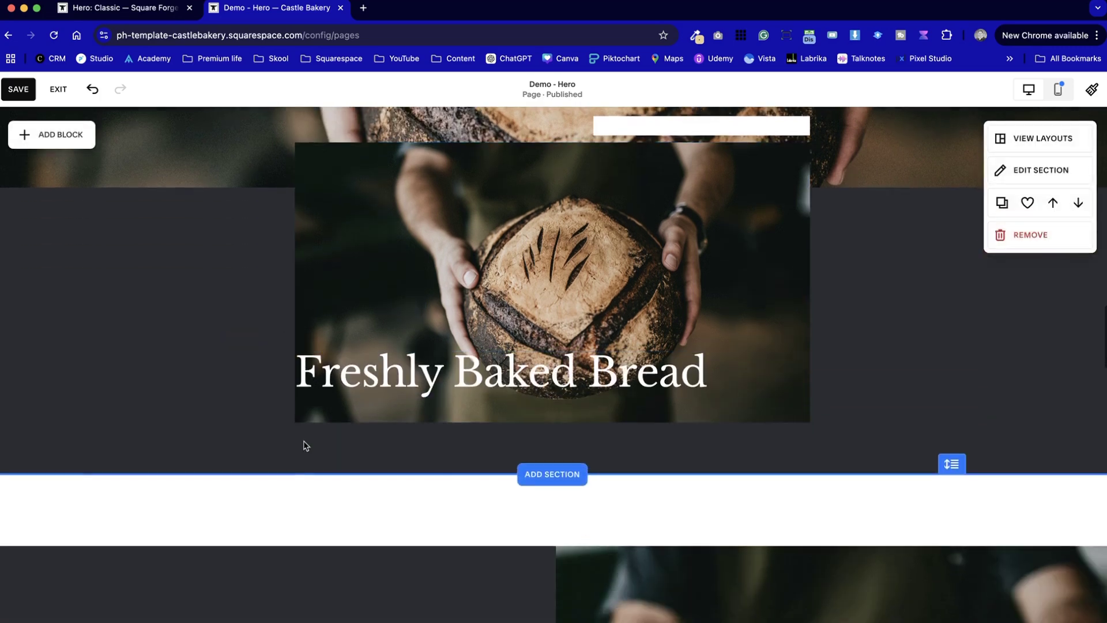
Extend the white bar's left edge past the left side of the smaller bread image
{"action": "left_click", "coordinate": [426, 511]}
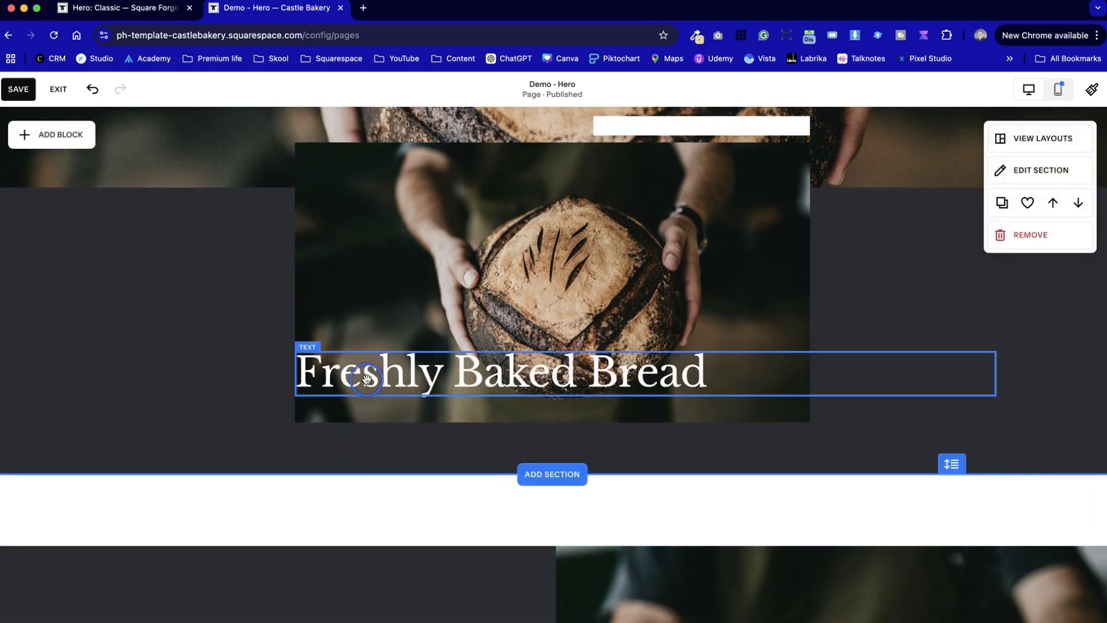
{"action": "left_click", "coordinate": [240, 436]}
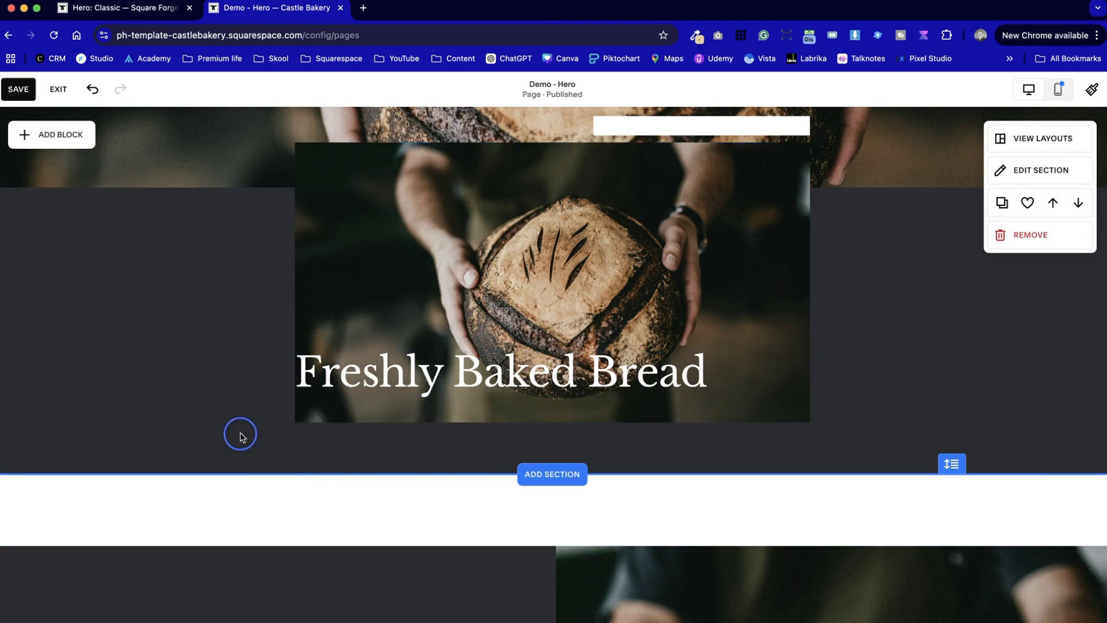
{"action": "left_click", "coordinate": [383, 410]}
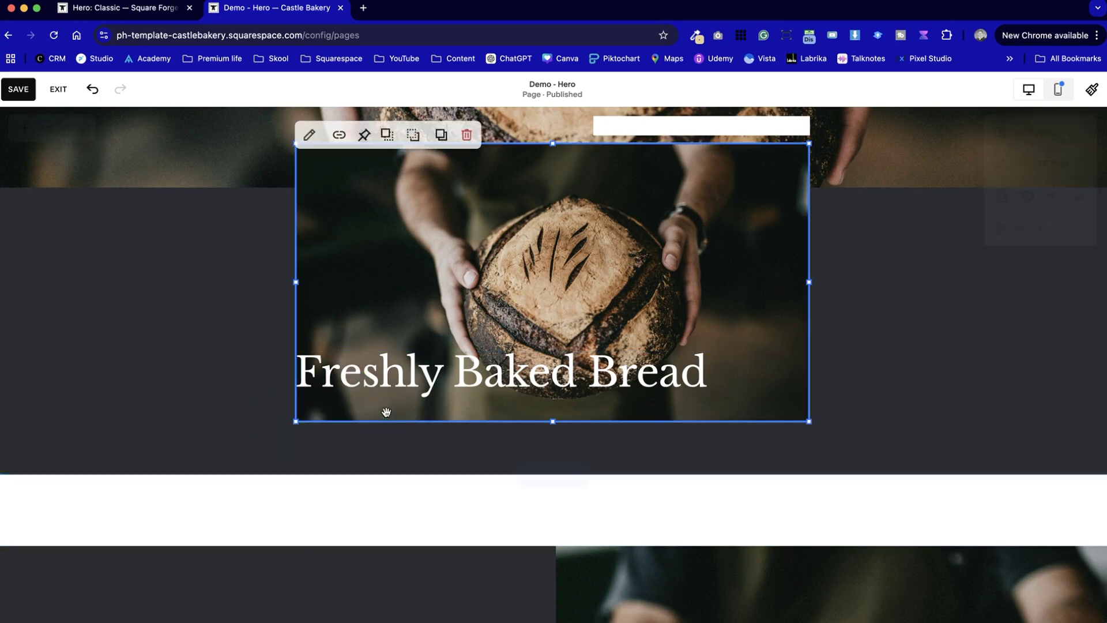
{"action": "scroll", "coordinate": [186, 145], "scroll_direction": "up", "scroll_amount": 3}
{"action": "left_click", "coordinate": [593, 203]}
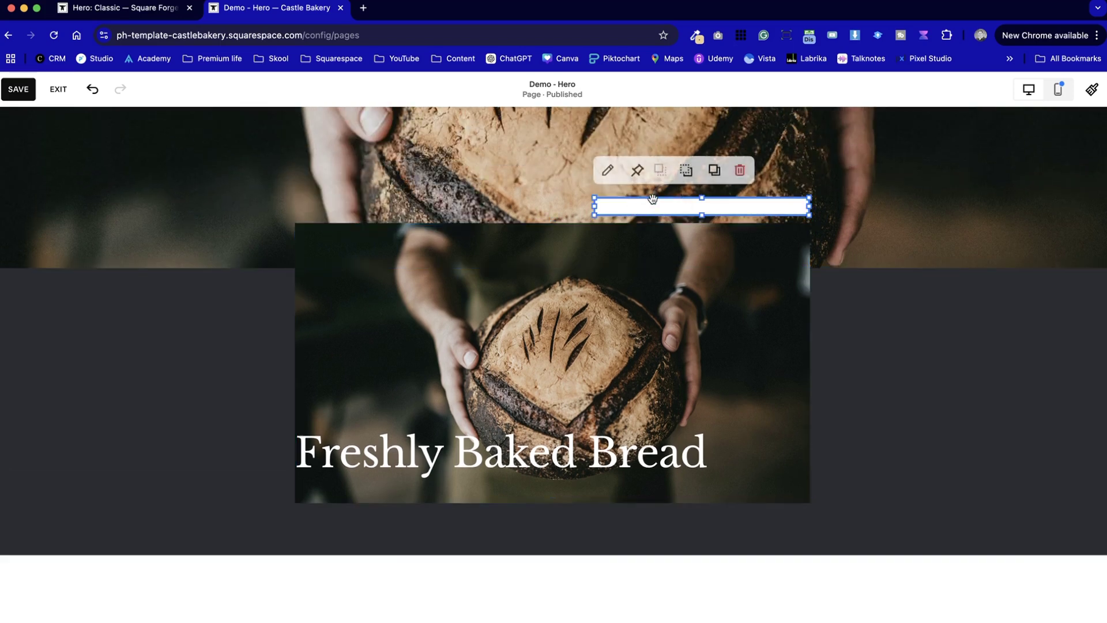
{"action": "left_click_drag", "start_coordinate": [589, 202], "coordinate": [227, 196]}
Widen the smaller bread image on both sides, aligning its left edge with the white bar and centring it in the section
{"action": "left_click", "coordinate": [320, 308]}
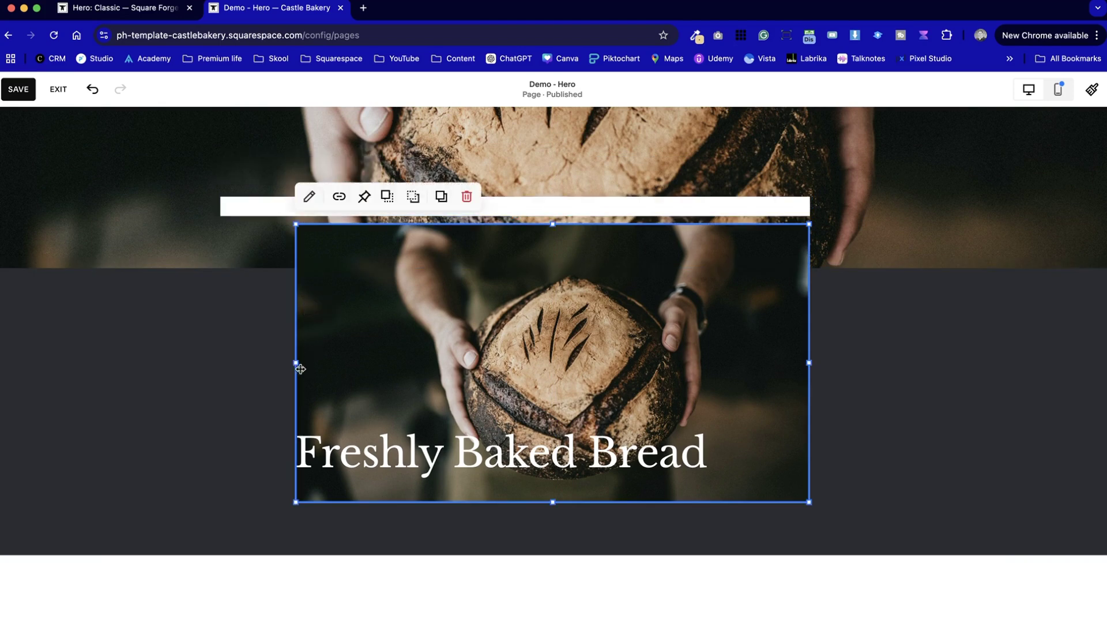
{"action": "left_click_drag", "start_coordinate": [295, 349], "coordinate": [222, 337]}
{"action": "left_click_drag", "start_coordinate": [809, 367], "coordinate": [845, 393]}
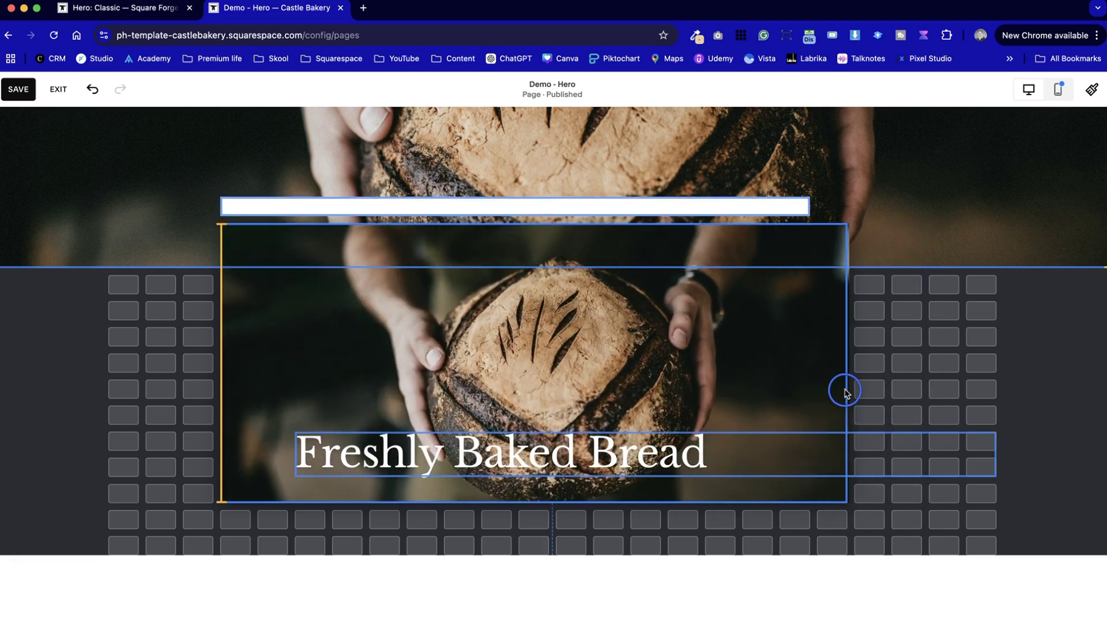
{"action": "left_click_drag", "start_coordinate": [845, 393], "coordinate": [883, 391]}
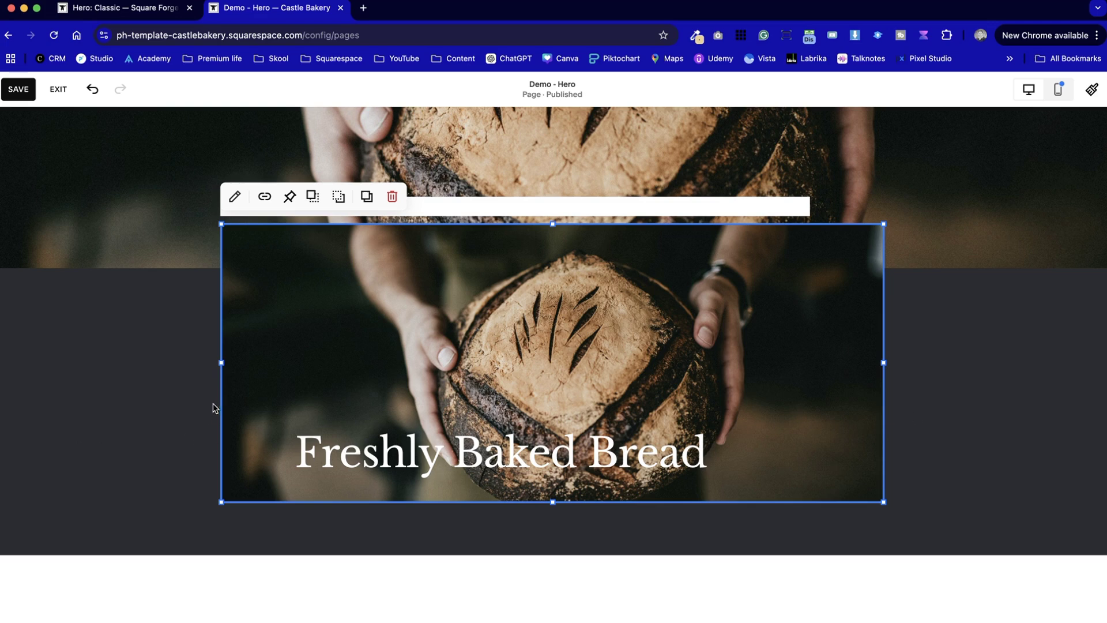
Extend the white bar's right edge to match the full width of the bread image beneath it
{"action": "left_click", "coordinate": [798, 206]}
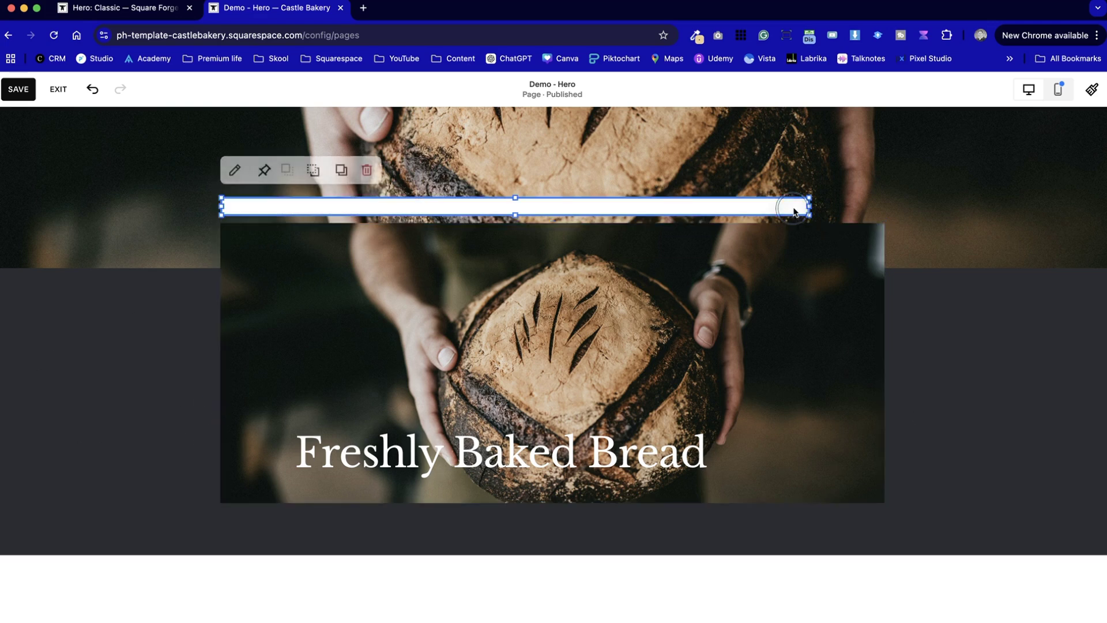
{"action": "left_click_drag", "start_coordinate": [809, 206], "coordinate": [879, 205]}
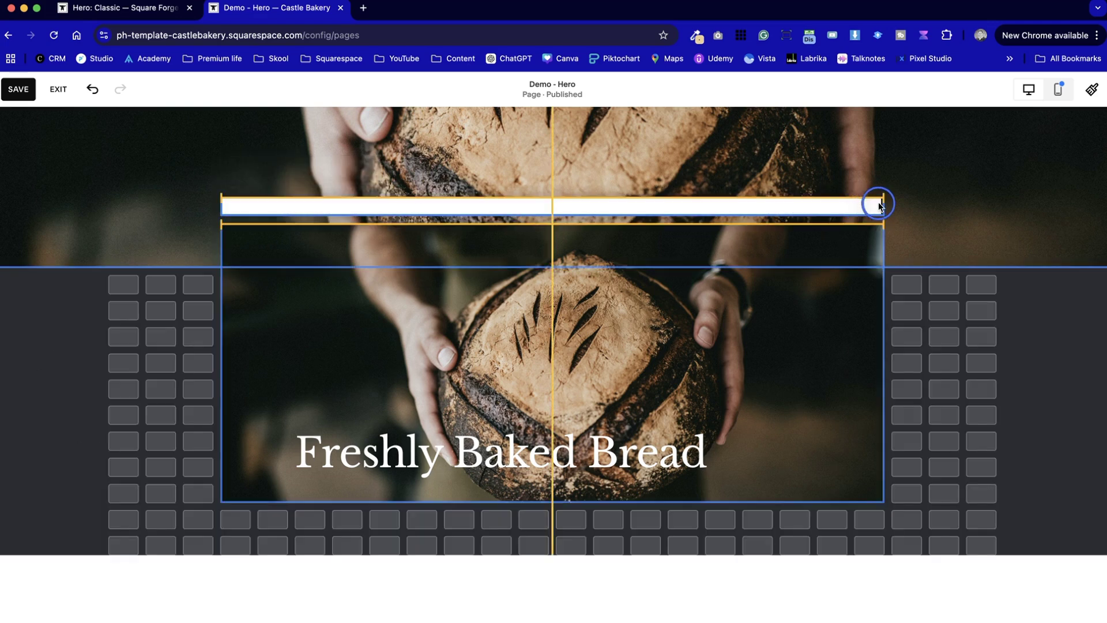
{"action": "left_click_drag", "start_coordinate": [879, 205], "coordinate": [879, 205]}
{"action": "left_click", "coordinate": [1033, 391]}
{"action": "mouse_move", "coordinate": [592, 216]}
{"action": "left_mouse_down"}
{"action": "mouse_move", "coordinate": [588, 232]}
{"action": "mouse_move", "coordinate": [589, 216]}
{"action": "left_mouse_up"}
{"action": "left_click", "coordinate": [978, 353]}
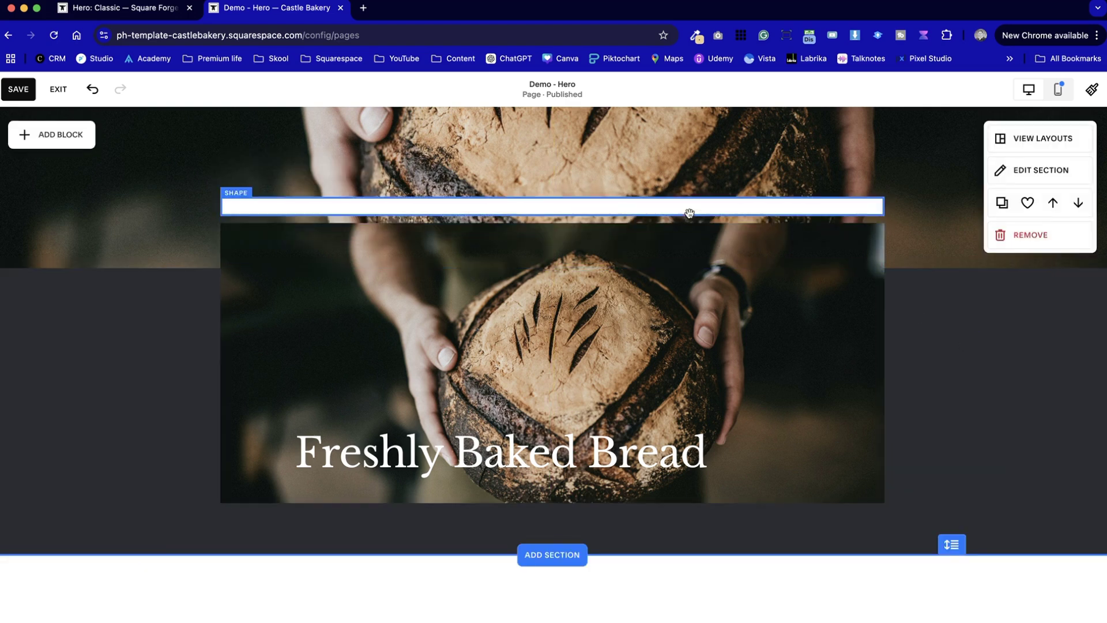
Move the white bar down onto the top edge of the smaller bread image and view the section's custom grid gap settings
{"action": "left_click_drag", "start_coordinate": [690, 207], "coordinate": [690, 240]}
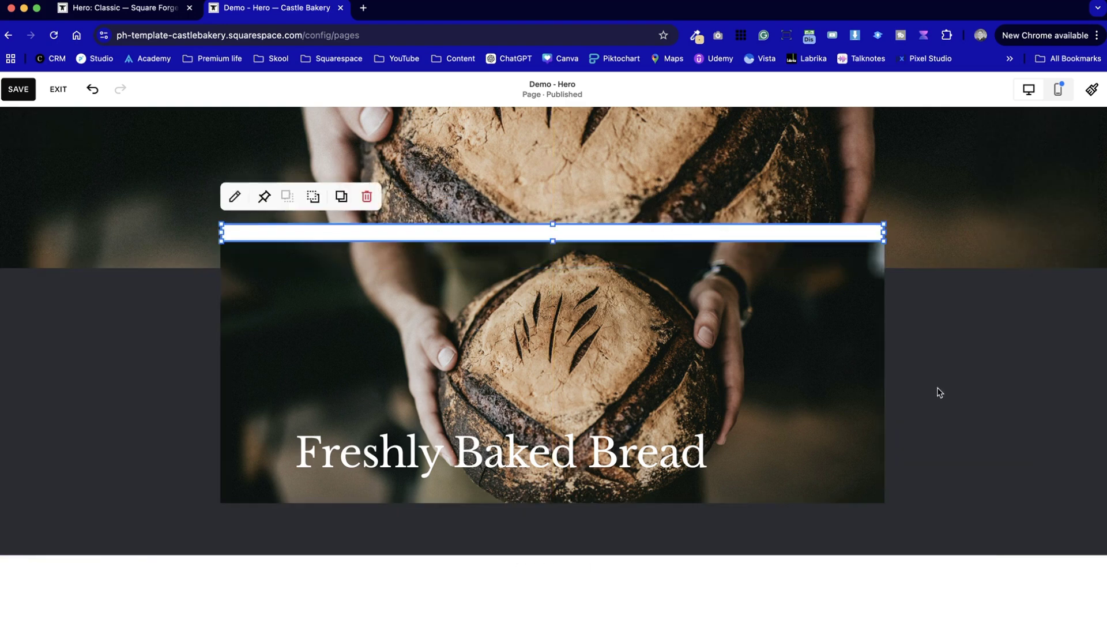
{"action": "left_click", "coordinate": [956, 394]}
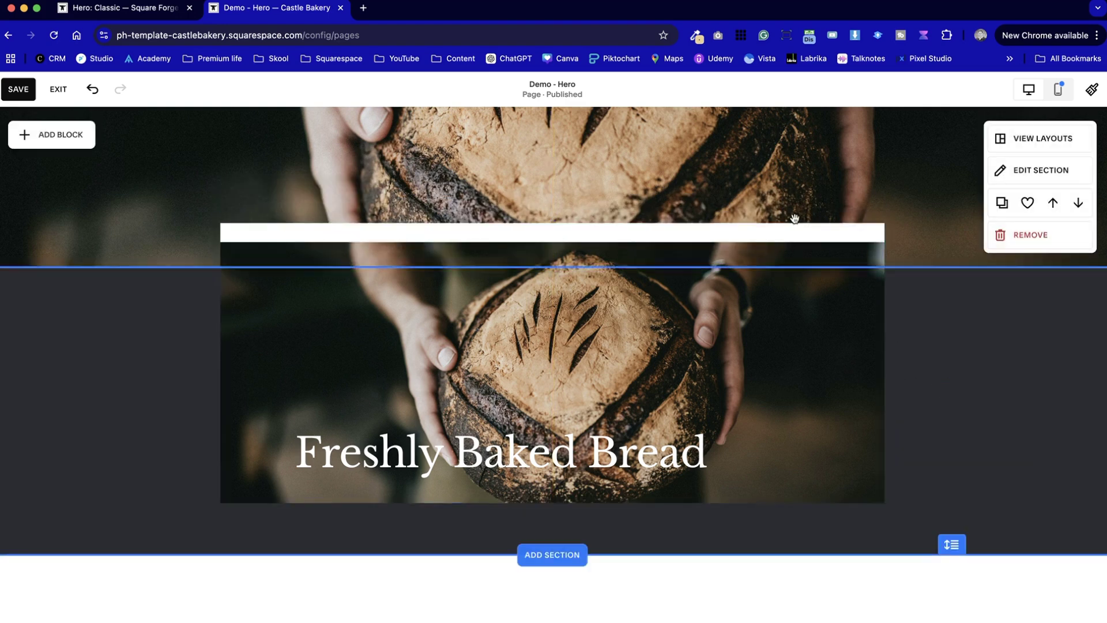
{"action": "left_click", "coordinate": [1039, 173]}
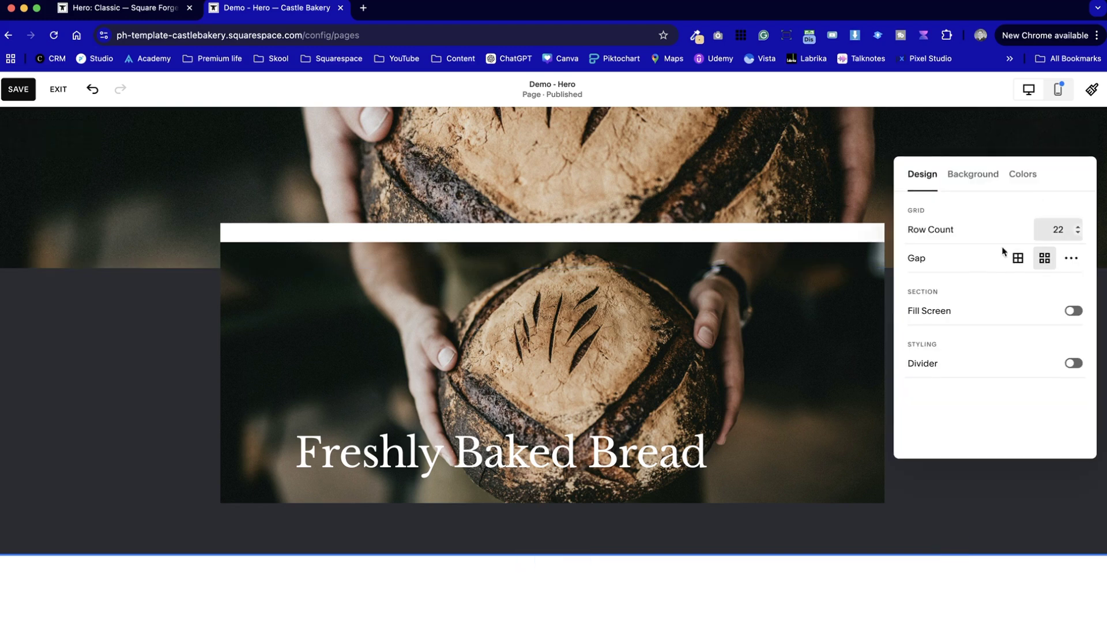
{"action": "left_click", "coordinate": [1071, 260]}
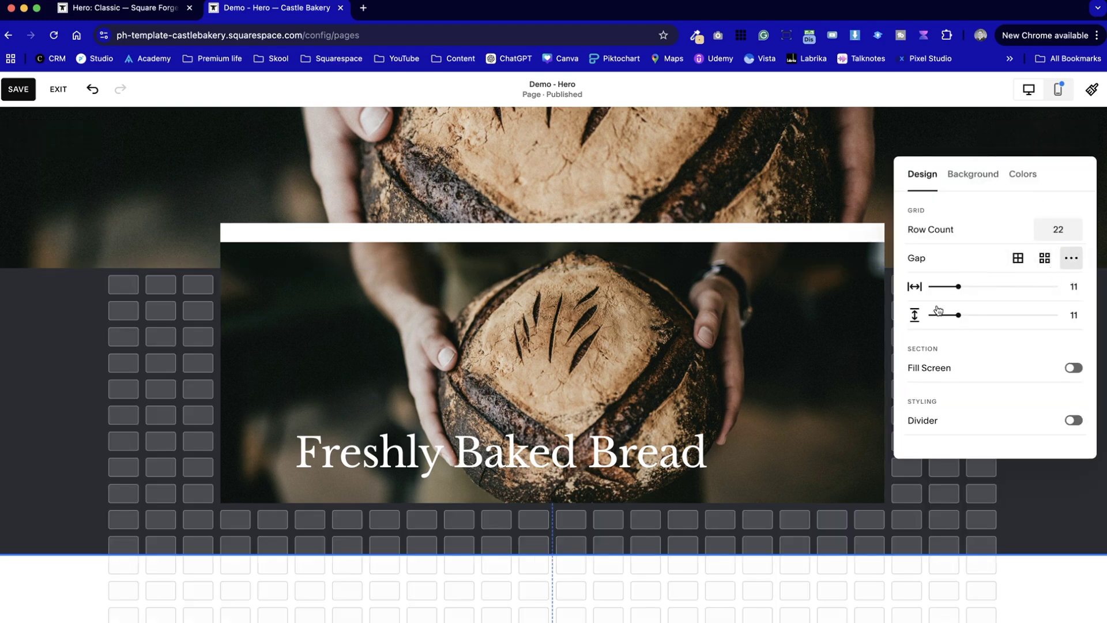
{"action": "left_click", "coordinate": [163, 337]}
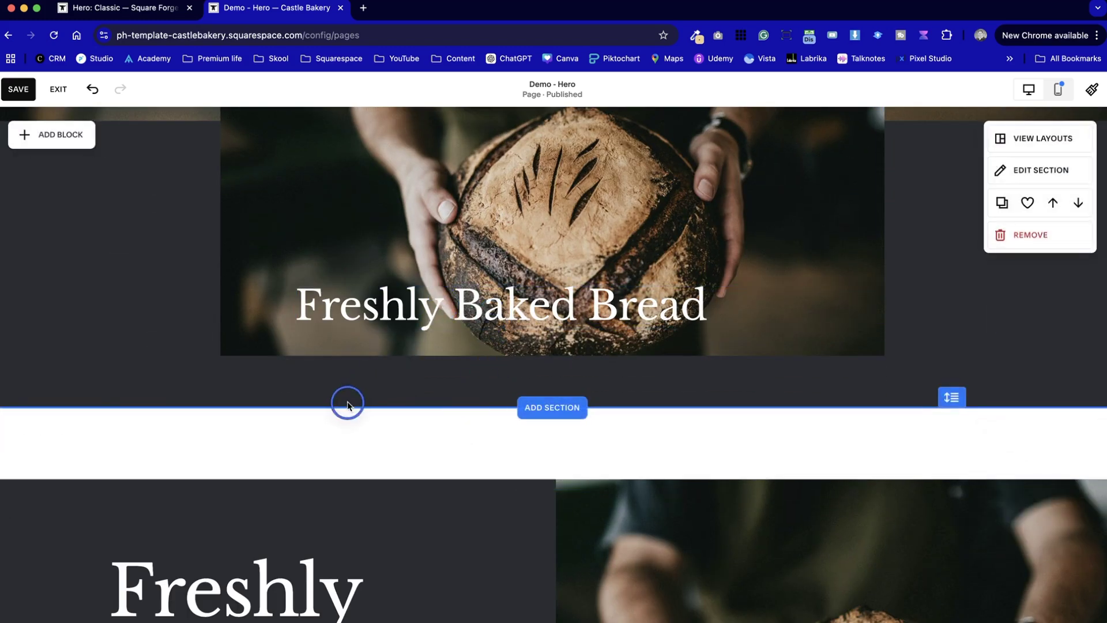
Save the page, reload the site editor and preview the Demo - Hero page full screen
{"action": "left_click", "coordinate": [13, 91]}
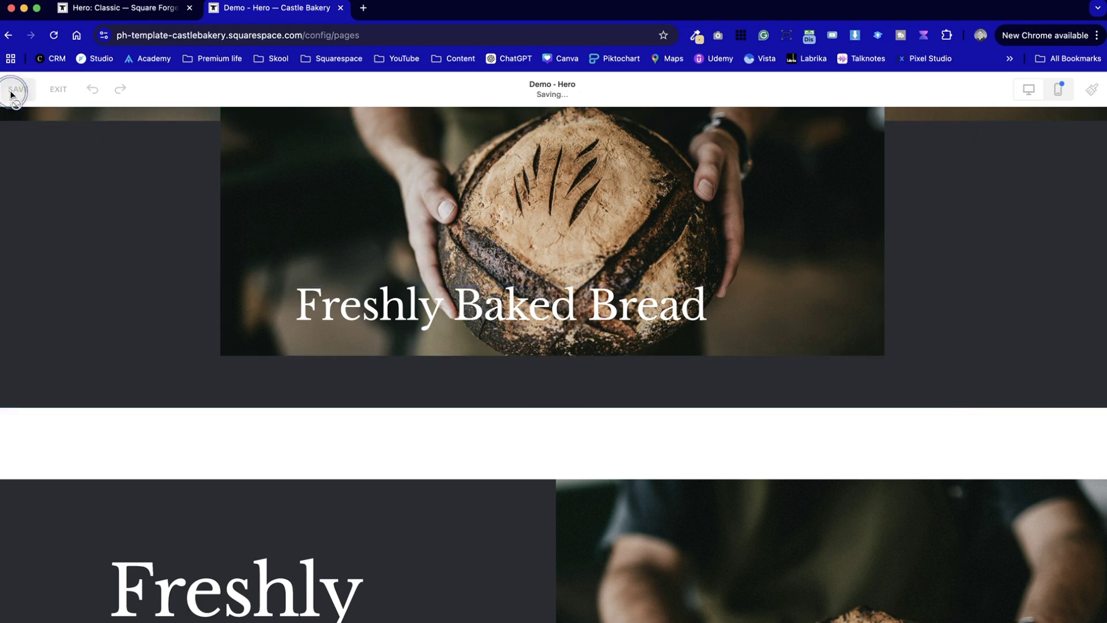
{"action": "left_click", "coordinate": [53, 38]}
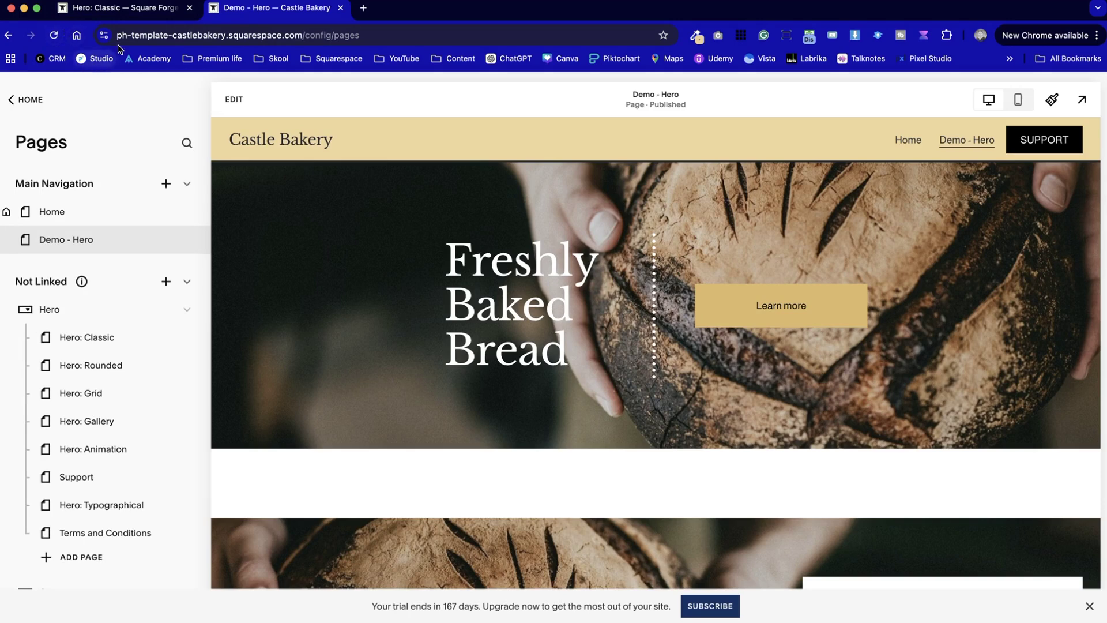
{"action": "left_click", "coordinate": [1083, 101]}
{"action": "scroll", "coordinate": [621, 385], "scroll_direction": "down", "scroll_amount": 5}
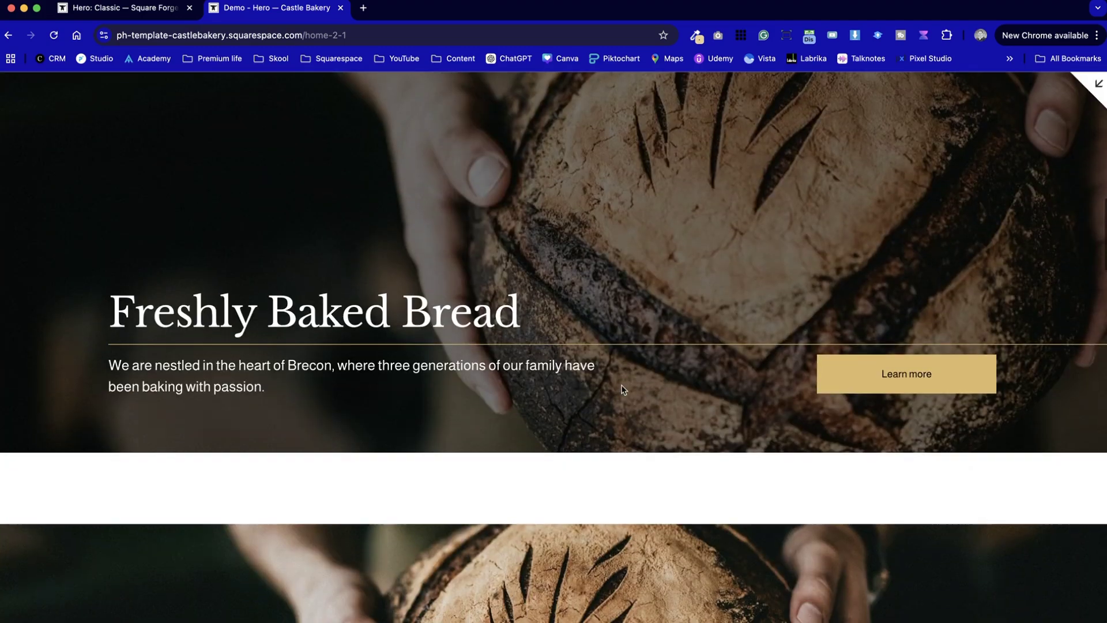
Return to editing the page and extend the hero section downward to make more room beneath the smaller bread image
{"action": "left_click", "coordinate": [1092, 87]}
{"action": "left_click", "coordinate": [224, 94]}
{"action": "scroll", "coordinate": [323, 412], "scroll_direction": "down", "scroll_amount": 10}
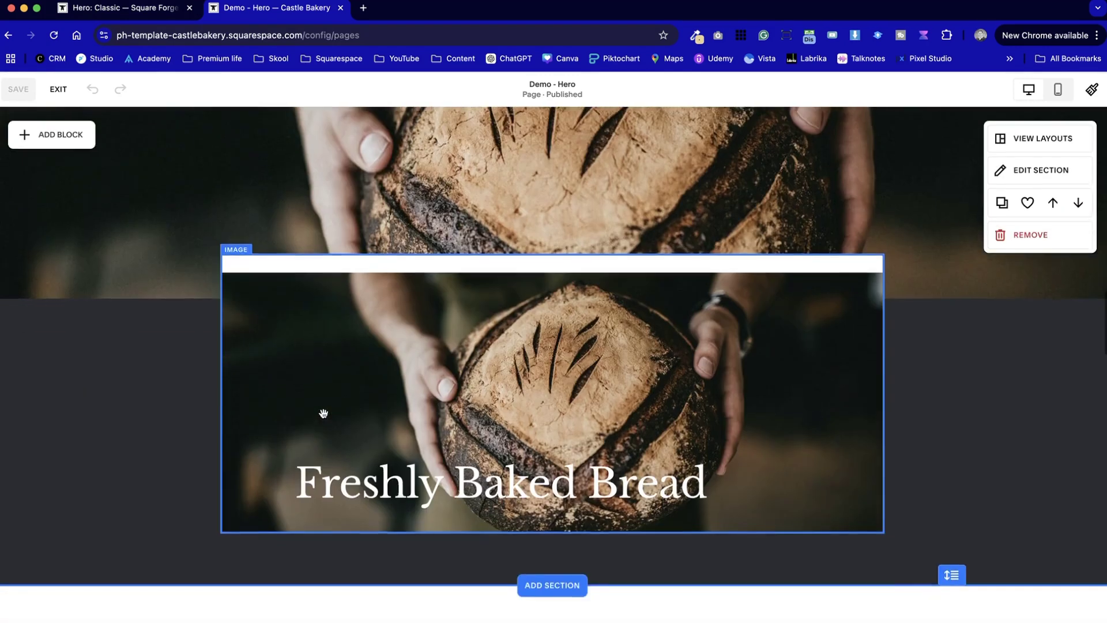
{"action": "scroll", "coordinate": [324, 414], "scroll_direction": "down", "scroll_amount": 2}
{"action": "left_click_drag", "start_coordinate": [951, 448], "coordinate": [964, 570]}
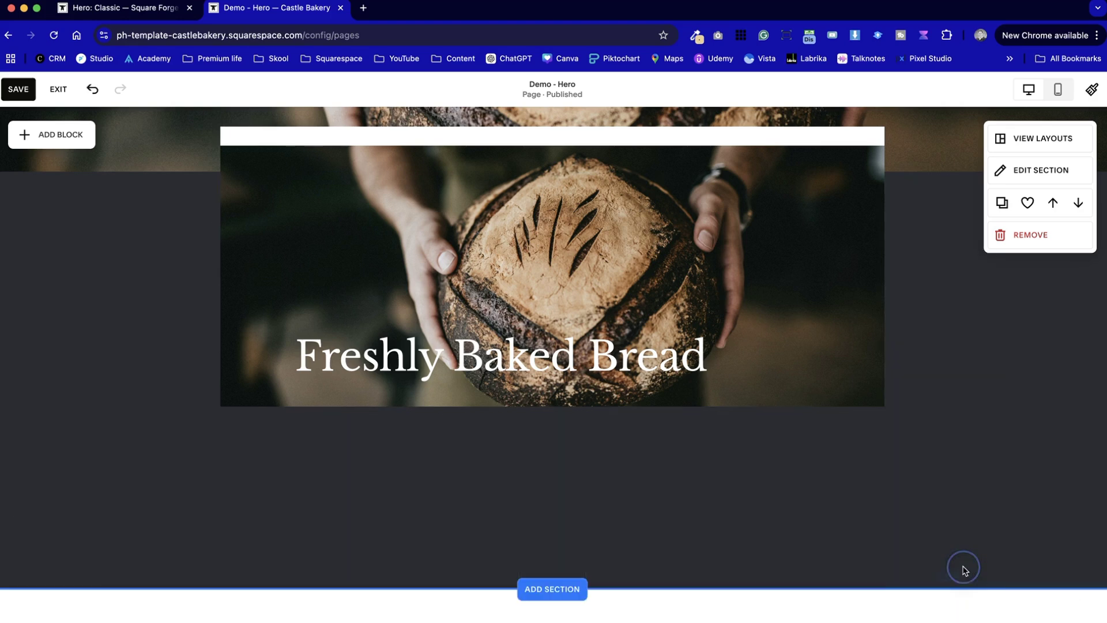
Move the "Freshly Baked Bread" heading below the smaller bread image, aligned with the image's left edge
{"action": "left_click_drag", "start_coordinate": [533, 363], "coordinate": [495, 474]}
{"action": "left_click", "coordinate": [656, 520]}
{"action": "left_click_drag", "start_coordinate": [575, 462], "coordinate": [586, 527]}
{"action": "left_click", "coordinate": [588, 528]}
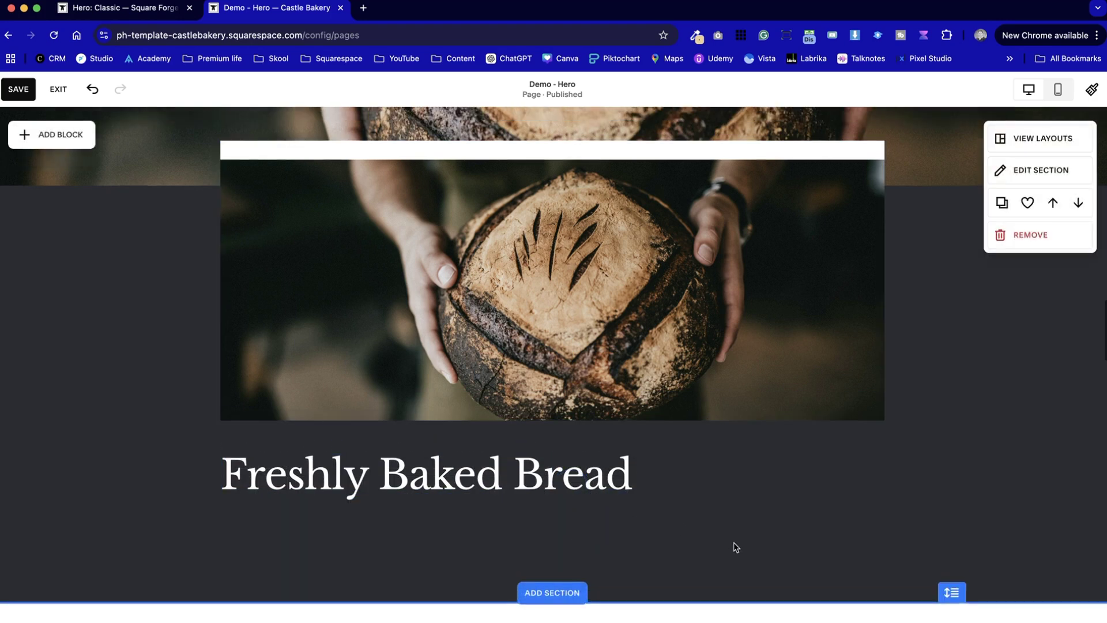
Extend the heading block up to just beneath the smaller bread image and align its text vertically to the middle
{"action": "left_click", "coordinate": [544, 464]}
{"action": "left_click_drag", "start_coordinate": [570, 431], "coordinate": [568, 414]}
{"action": "left_click", "coordinate": [569, 526]}
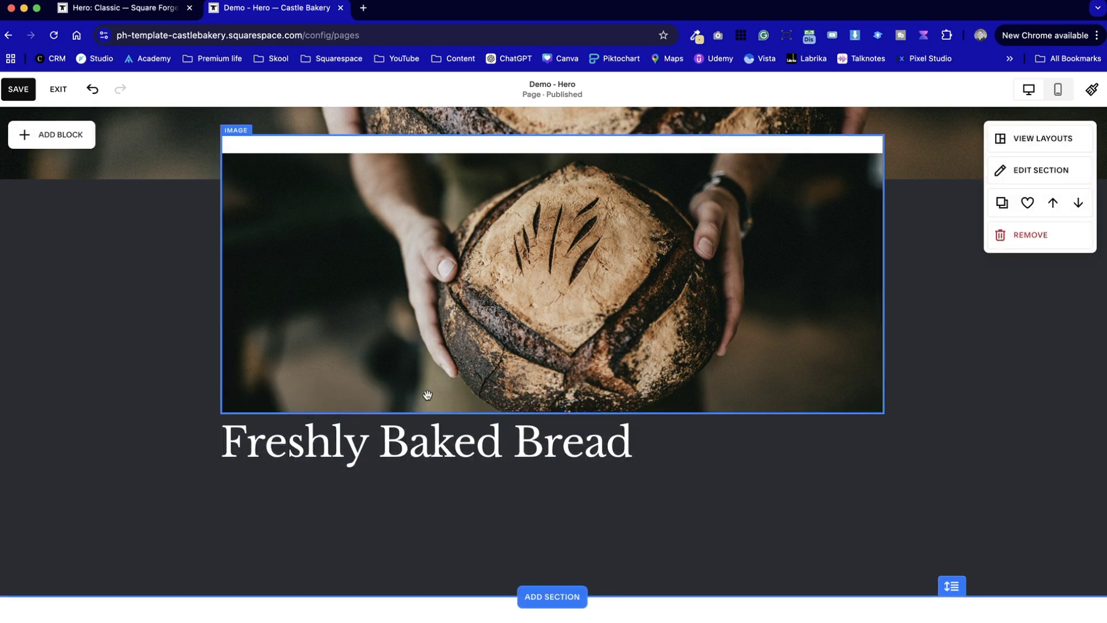
{"action": "left_click", "coordinate": [297, 461]}
{"action": "left_click", "coordinate": [289, 395]}
{"action": "left_click", "coordinate": [289, 423]}
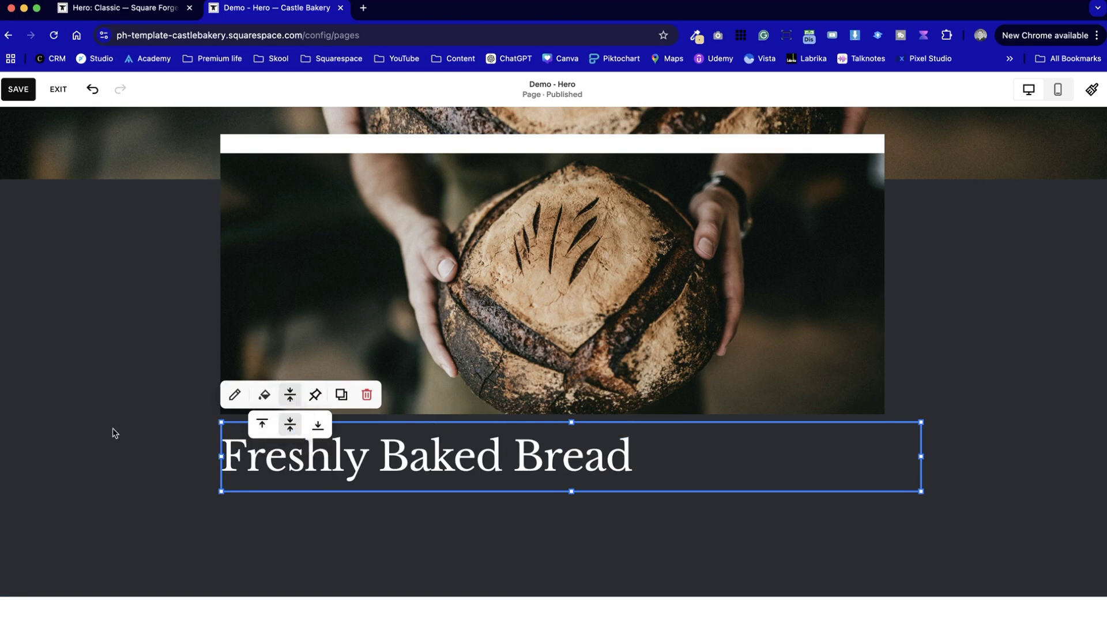
{"action": "left_click", "coordinate": [67, 440]}
Replace the full-width background image with unsplash-image-rsWZ-P9FbQ4.jpg from the image library
{"action": "scroll", "coordinate": [68, 440], "scroll_direction": "up", "scroll_amount": 3}
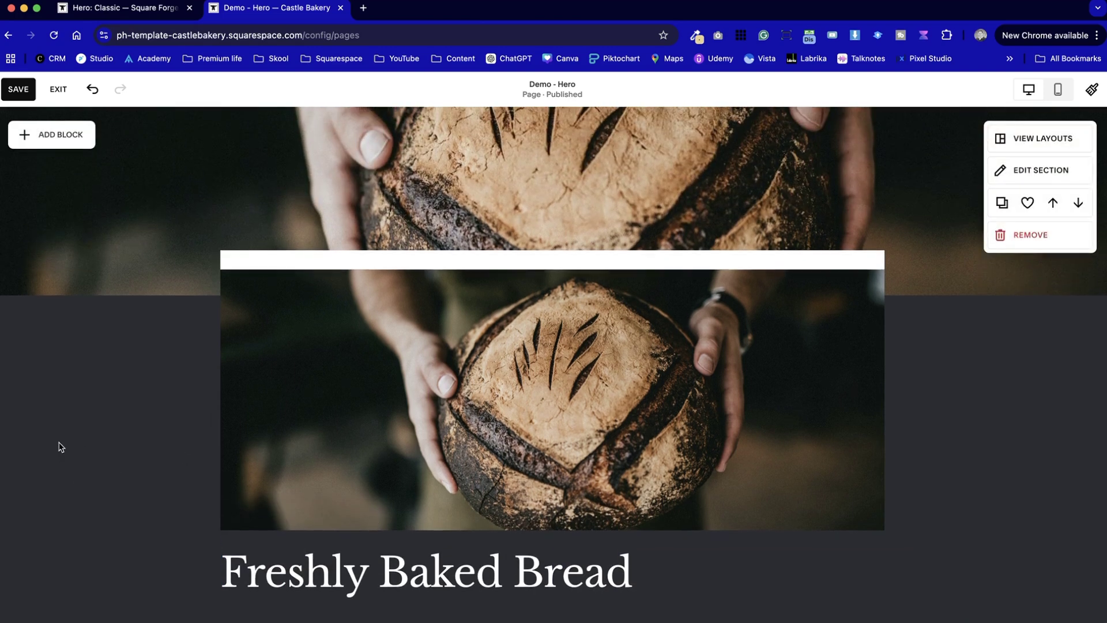
{"action": "scroll", "coordinate": [60, 447], "scroll_direction": "up", "scroll_amount": 2}
{"action": "scroll", "coordinate": [60, 447], "scroll_direction": "down", "scroll_amount": 5}
{"action": "scroll", "coordinate": [60, 447], "scroll_direction": "up", "scroll_amount": 4}
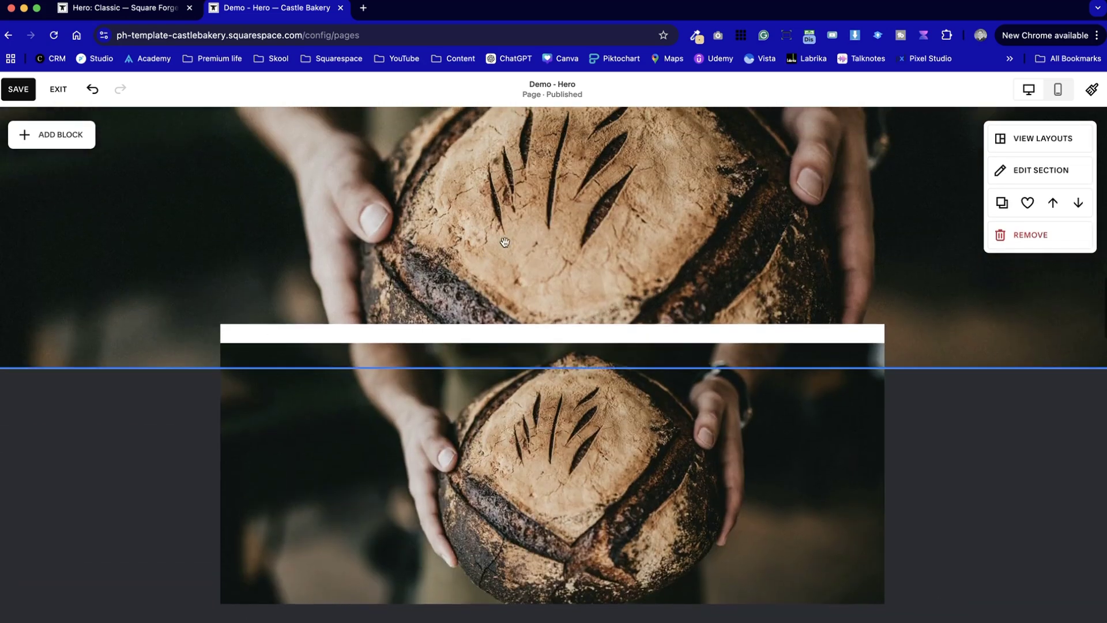
{"action": "left_click", "coordinate": [519, 218]}
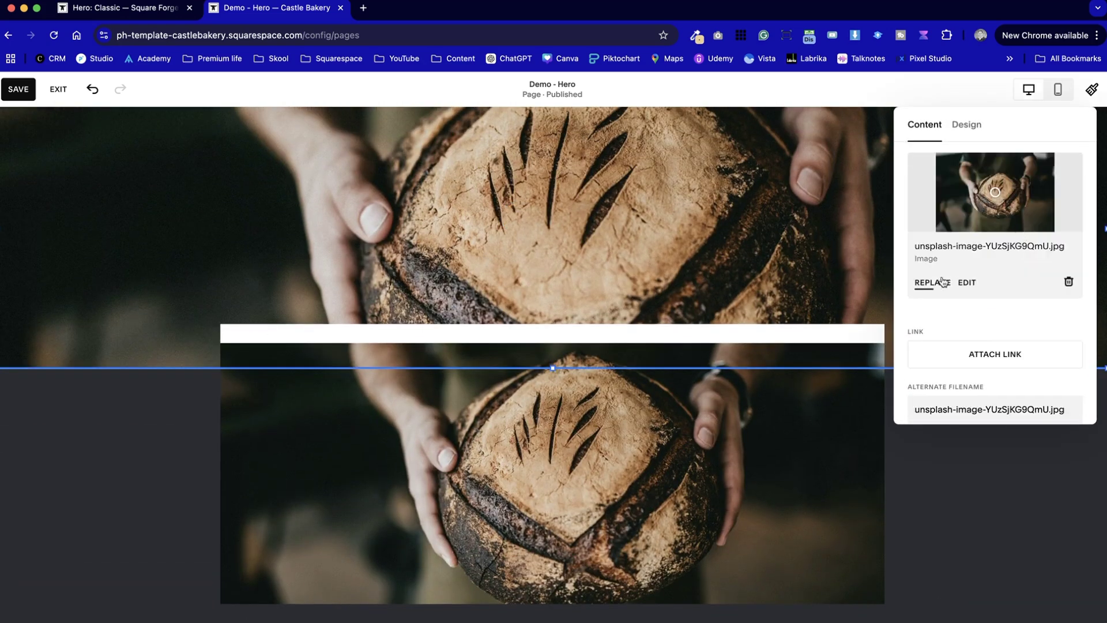
{"action": "left_click", "coordinate": [942, 282]}
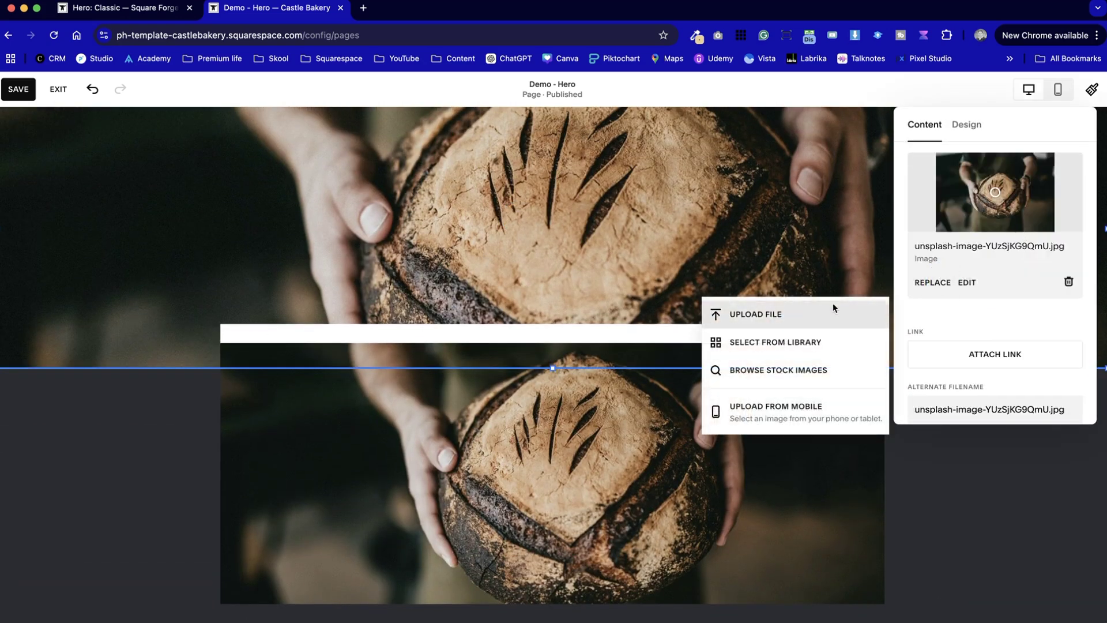
{"action": "left_click", "coordinate": [807, 342]}
{"action": "scroll", "coordinate": [549, 451], "scroll_direction": "down", "scroll_amount": 1}
{"action": "scroll", "coordinate": [549, 450], "scroll_direction": "down", "scroll_amount": 1}
{"action": "left_click", "coordinate": [402, 438]}
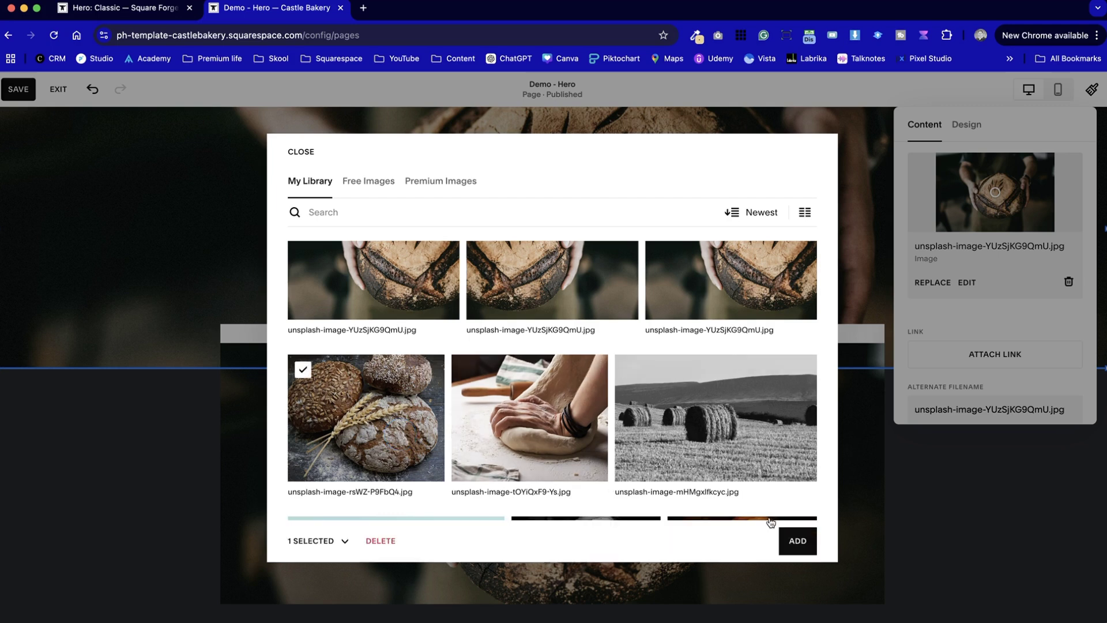
{"action": "left_click", "coordinate": [798, 541]}
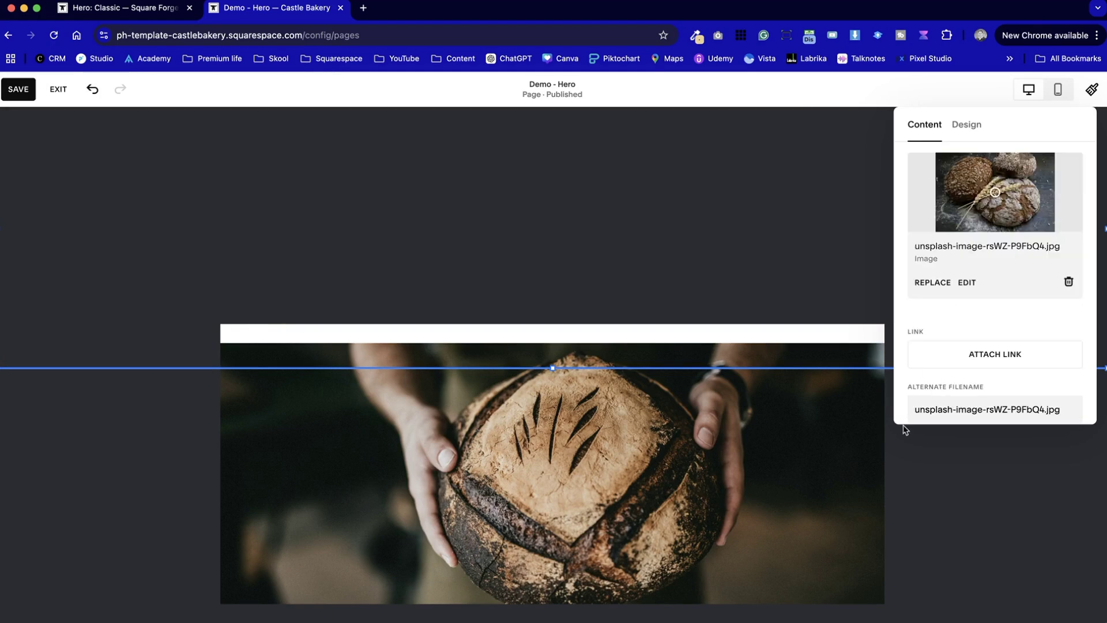
{"action": "left_click", "coordinate": [934, 509]}
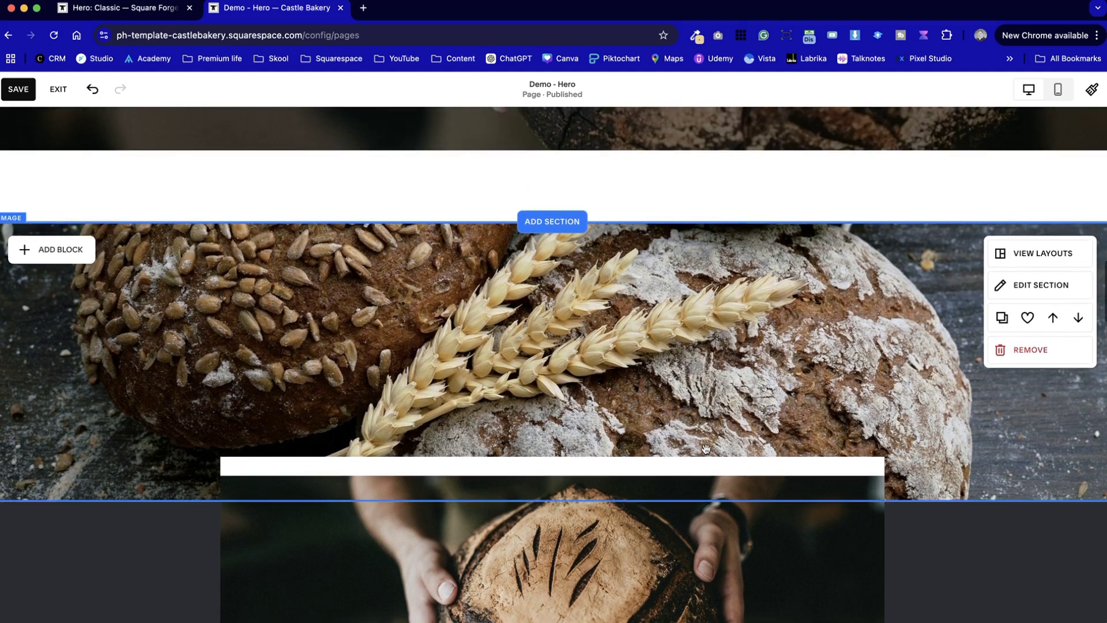
Move the white bar and the smaller bread image up over the full-width image, keeping the bar along the image's top edge
{"action": "left_click_drag", "start_coordinate": [704, 467], "coordinate": [701, 385]}
{"action": "left_click_drag", "start_coordinate": [678, 488], "coordinate": [678, 445]}
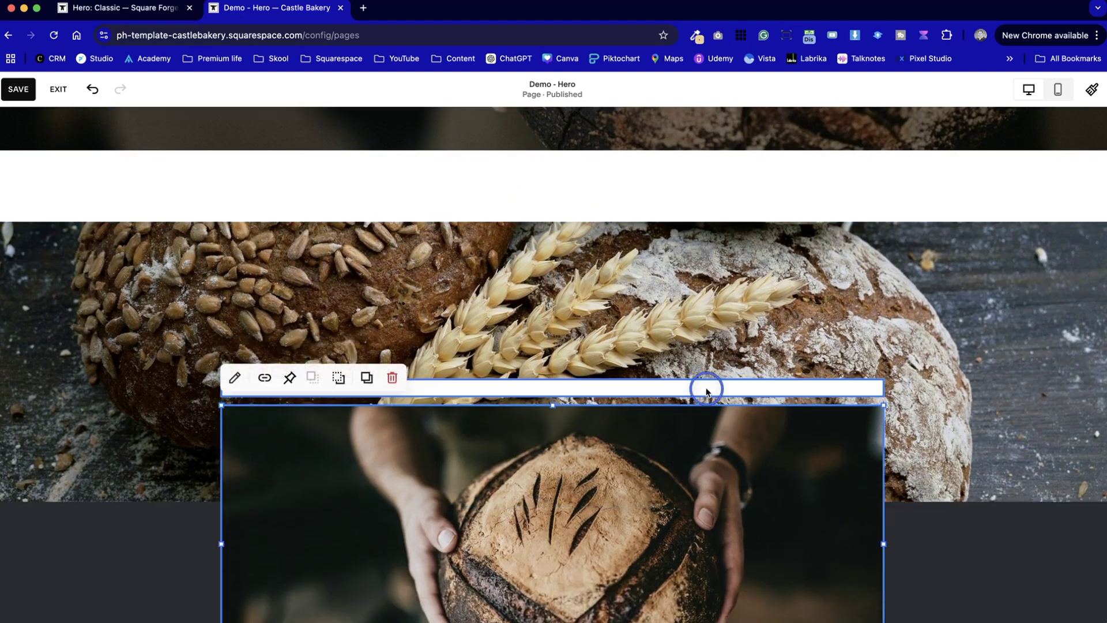
{"action": "left_click", "coordinate": [707, 391]}
{"action": "left_click_drag", "start_coordinate": [697, 507], "coordinate": [697, 481]}
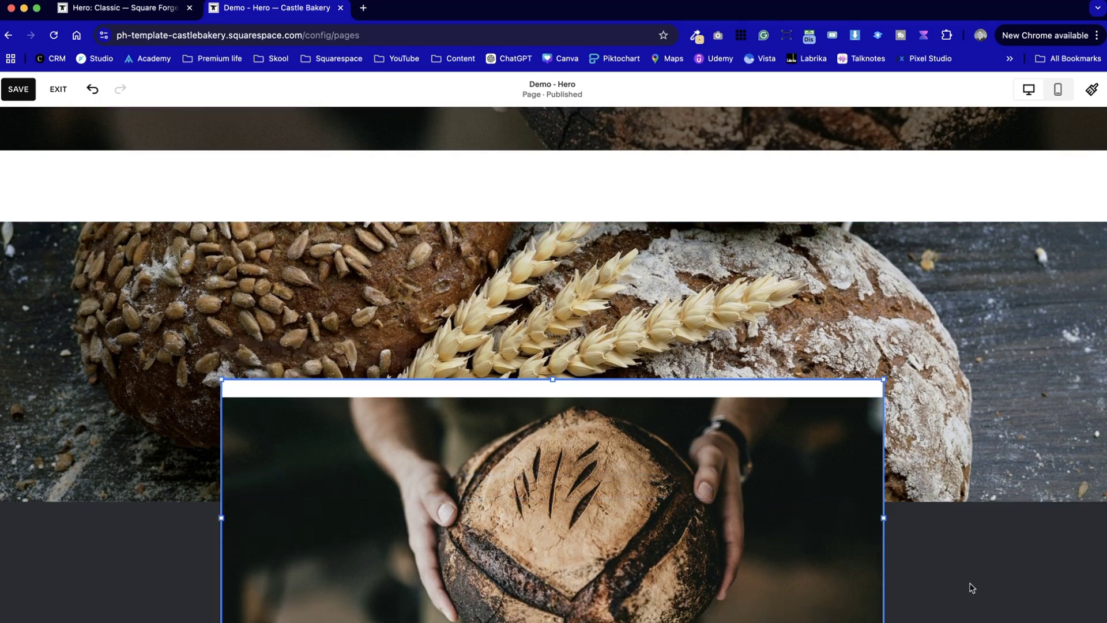
{"action": "left_click", "coordinate": [972, 587]}
Move the heading up so it sits directly beneath the repositioned smaller bread image
{"action": "scroll", "coordinate": [671, 355], "scroll_direction": "up", "scroll_amount": 2}
{"action": "scroll", "coordinate": [50, 399], "scroll_direction": "down", "scroll_amount": 6}
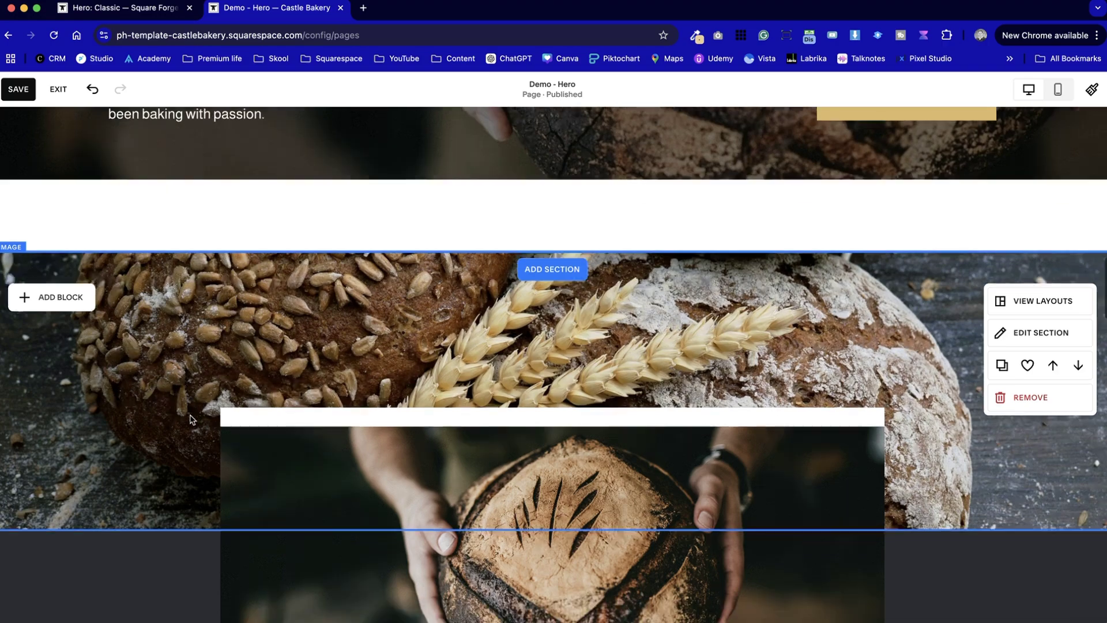
{"action": "left_click_drag", "start_coordinate": [370, 514], "coordinate": [372, 450]}
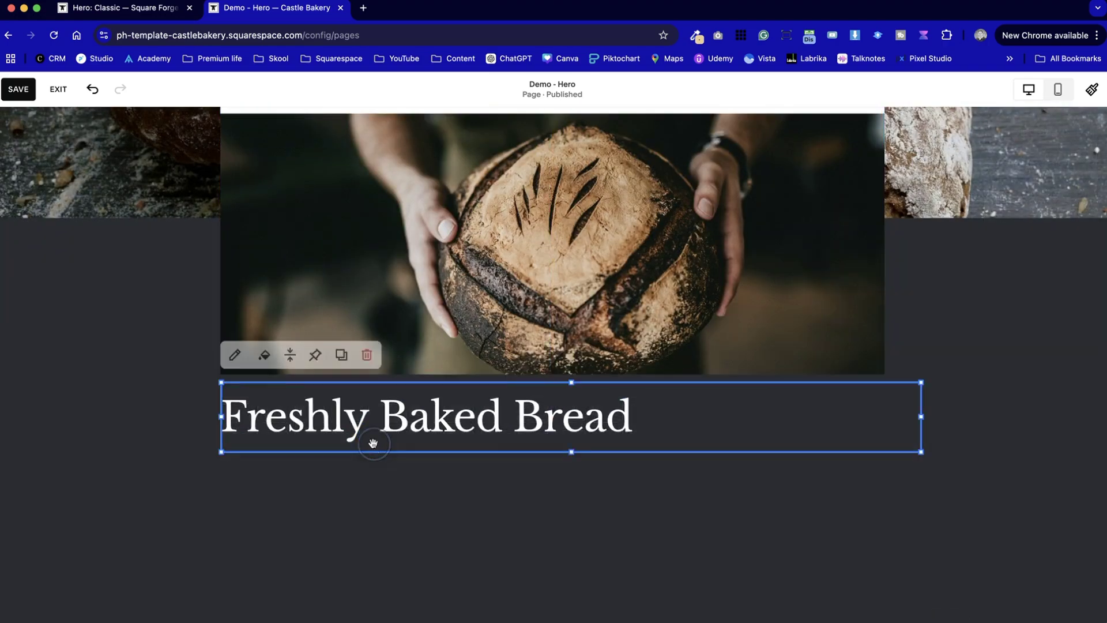
{"action": "scroll", "coordinate": [372, 447], "scroll_direction": "up", "scroll_amount": 12}
{"action": "scroll", "coordinate": [374, 443], "scroll_direction": "down", "scroll_amount": 9}
{"action": "scroll", "coordinate": [373, 443], "scroll_direction": "up", "scroll_amount": 1}
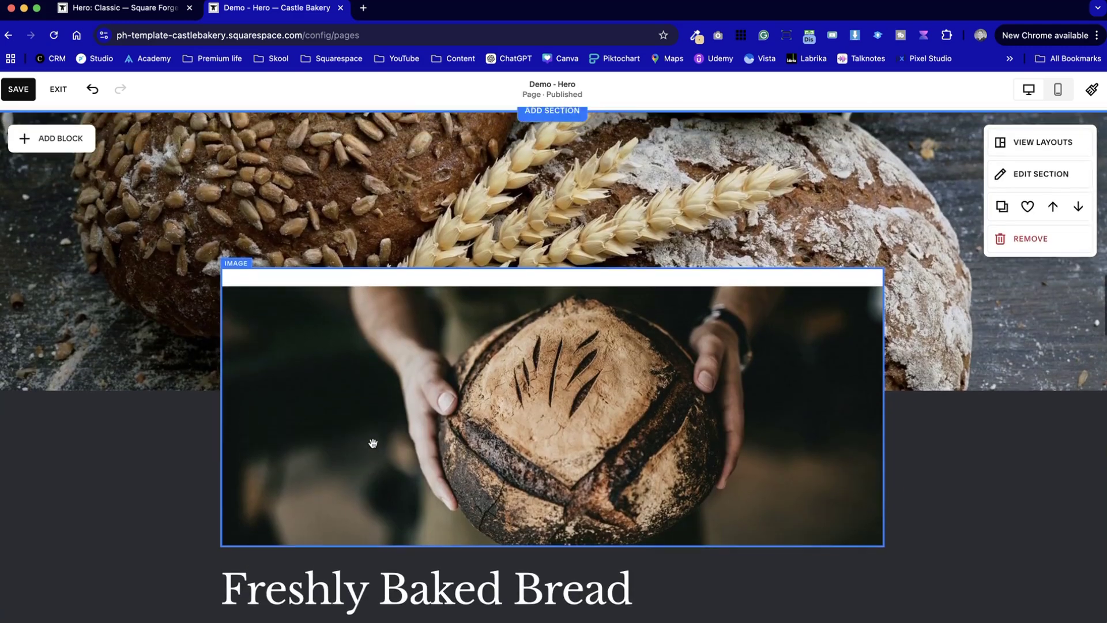
Raise the white bar, smaller bread image and heading together about two more grid rows over the full-width image
{"action": "left_click_drag", "start_coordinate": [692, 282], "coordinate": [693, 229]}
{"action": "left_click_drag", "start_coordinate": [696, 355], "coordinate": [694, 359]}
{"action": "left_click_drag", "start_coordinate": [688, 412], "coordinate": [685, 398]}
{"action": "left_click_drag", "start_coordinate": [779, 484], "coordinate": [778, 461]}
{"action": "left_click", "coordinate": [917, 529]}
{"action": "left_click_drag", "start_coordinate": [274, 594], "coordinate": [297, 535]}
{"action": "left_click", "coordinate": [69, 487]}
Turn on the overlay in the full-width bread image's design settings
{"action": "scroll", "coordinate": [69, 487], "scroll_direction": "up", "scroll_amount": 3}
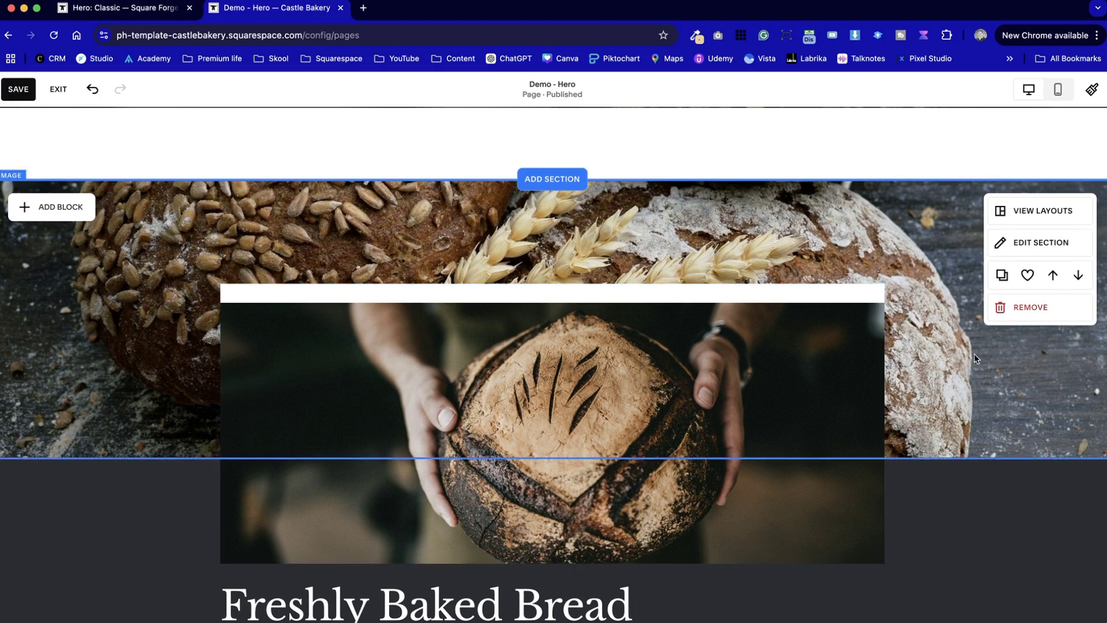
{"action": "left_click", "coordinate": [959, 402]}
{"action": "left_click", "coordinate": [960, 398]}
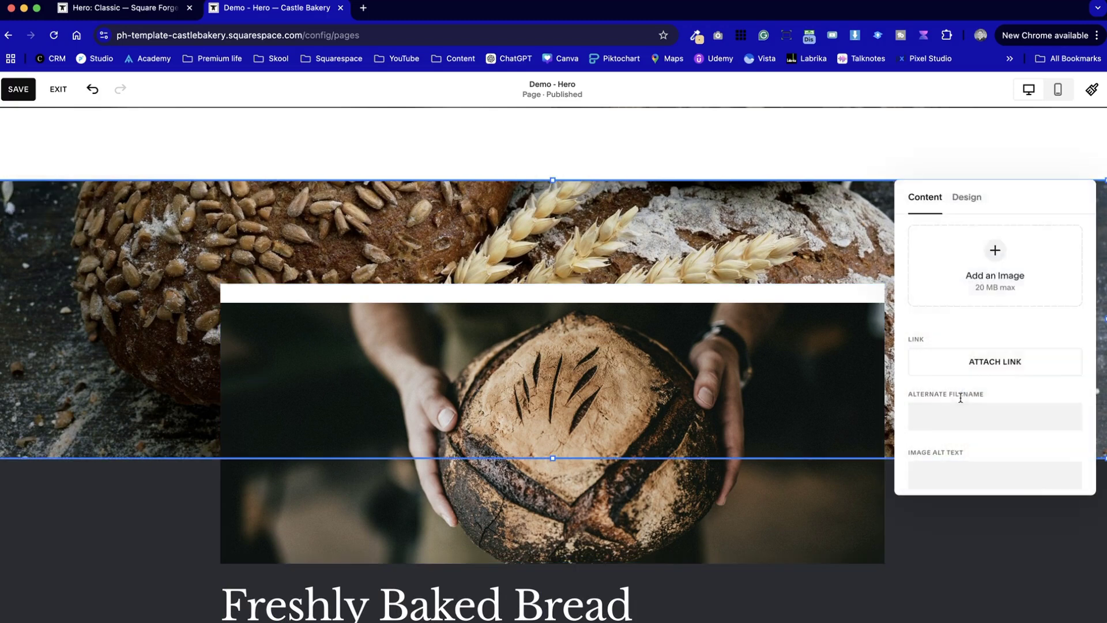
{"action": "scroll", "coordinate": [941, 287], "scroll_direction": "down", "scroll_amount": 3}
{"action": "scroll", "coordinate": [940, 287], "scroll_direction": "up", "scroll_amount": 3}
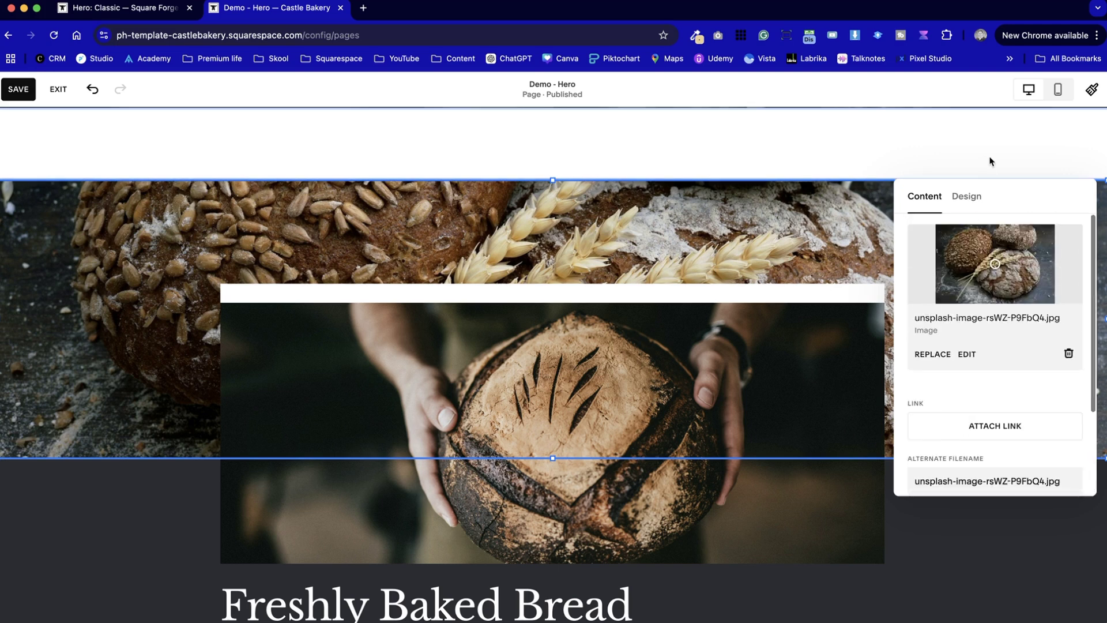
{"action": "left_click", "coordinate": [966, 196]}
{"action": "left_click_drag", "start_coordinate": [1043, 194], "coordinate": [670, 112]}
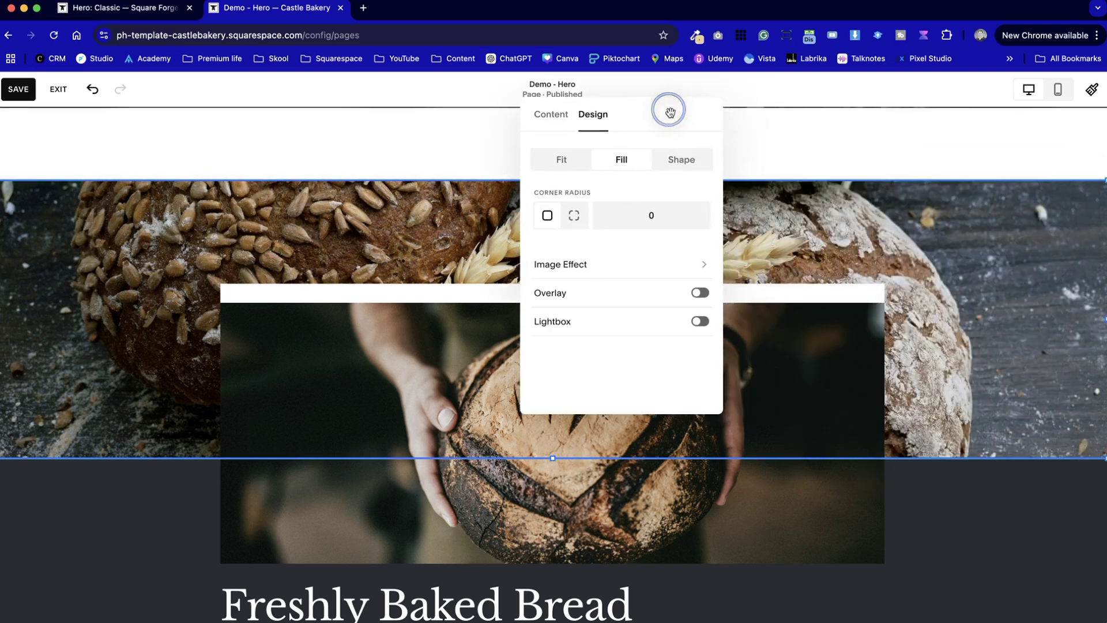
{"action": "left_click", "coordinate": [700, 294]}
{"action": "scroll", "coordinate": [669, 354], "scroll_direction": "down", "scroll_amount": 1}
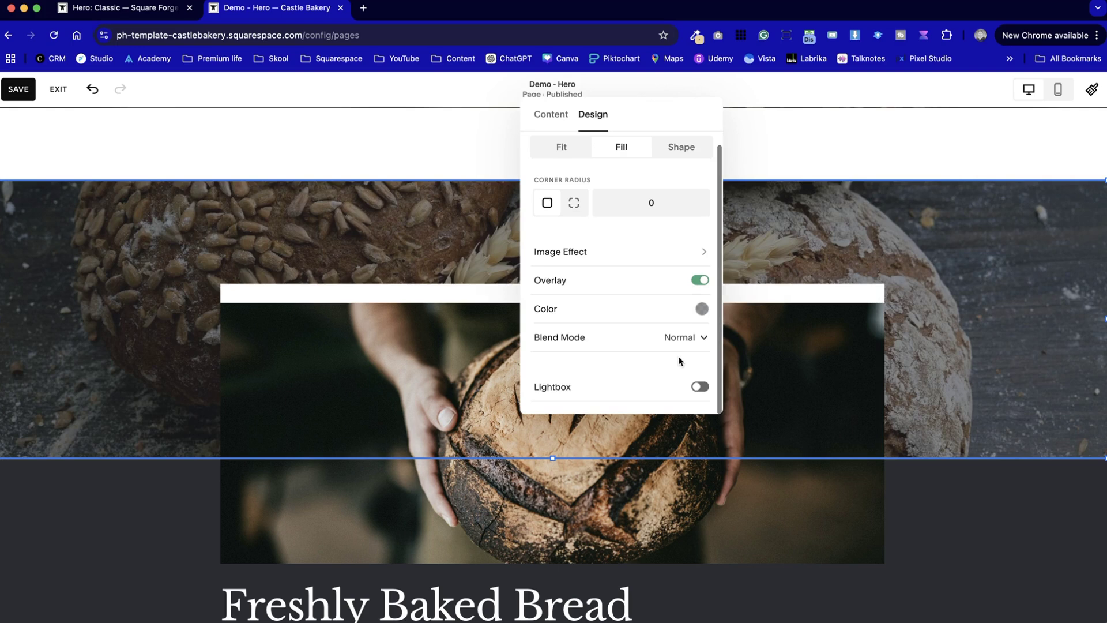
Set the overlay colour to the darkest site palette swatch and reduce its opacity to slightly above half
{"action": "left_click", "coordinate": [703, 310]}
{"action": "left_click", "coordinate": [862, 260]}
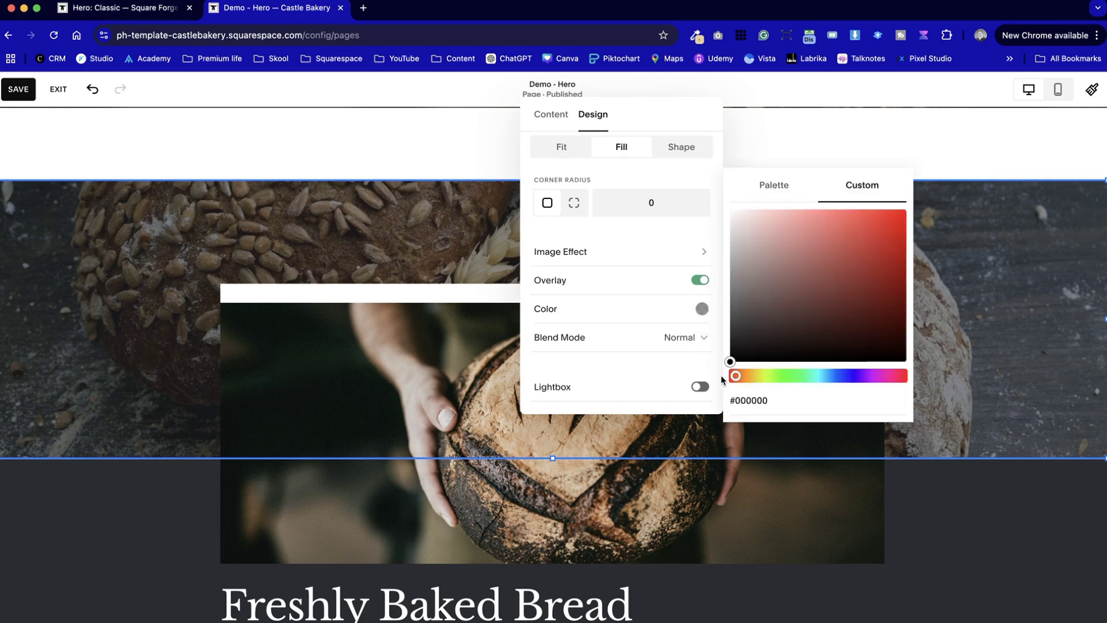
{"action": "left_click", "coordinate": [785, 199]}
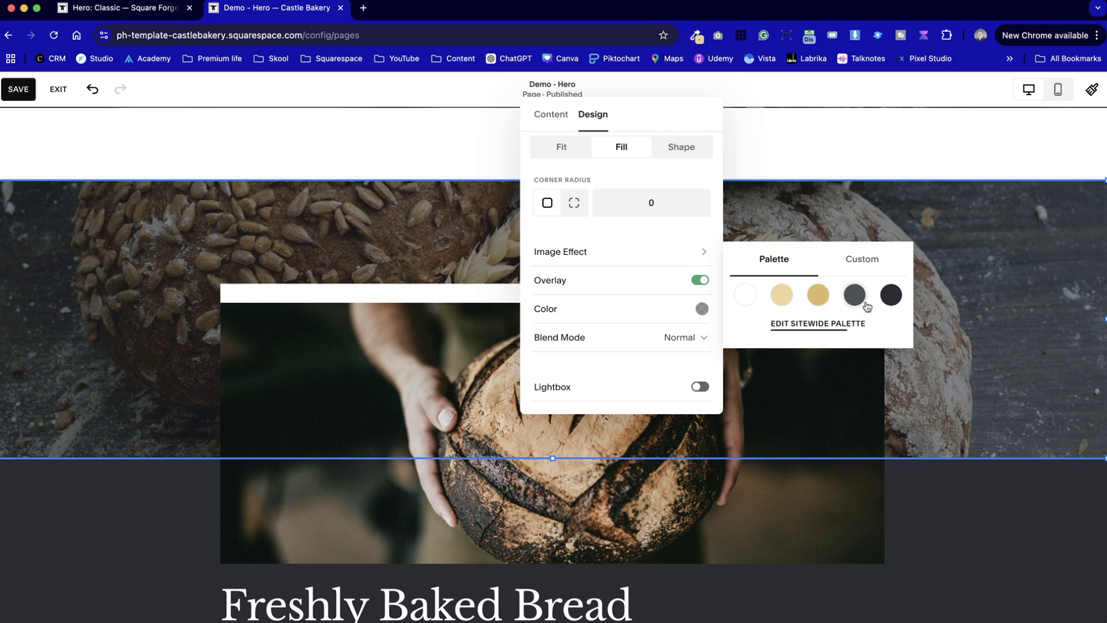
{"action": "left_click", "coordinate": [862, 260]}
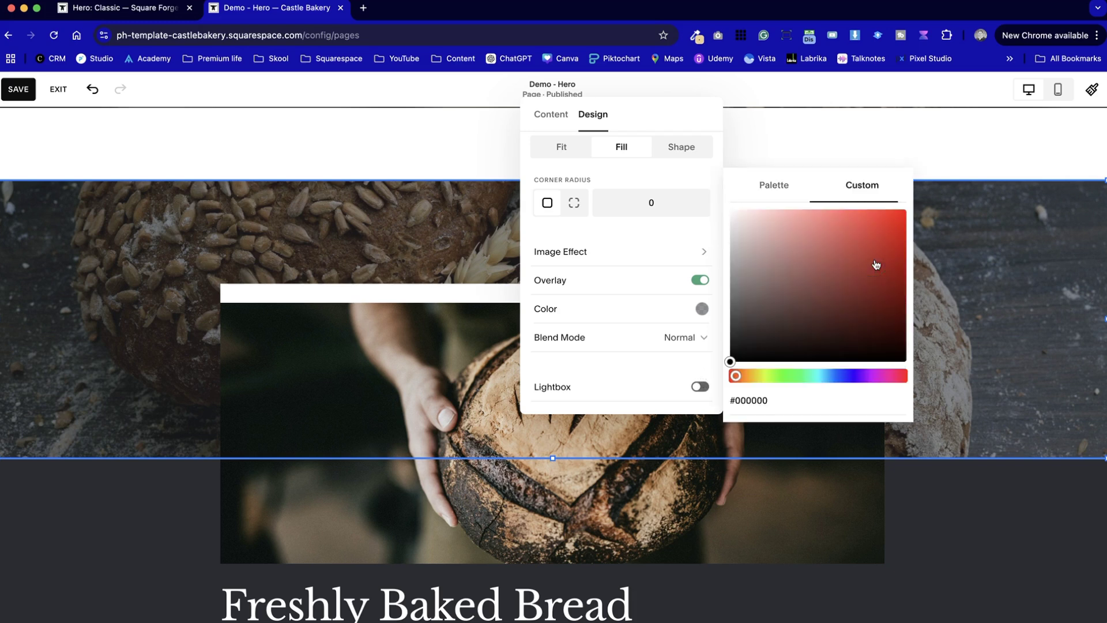
{"action": "left_click", "coordinate": [782, 195]}
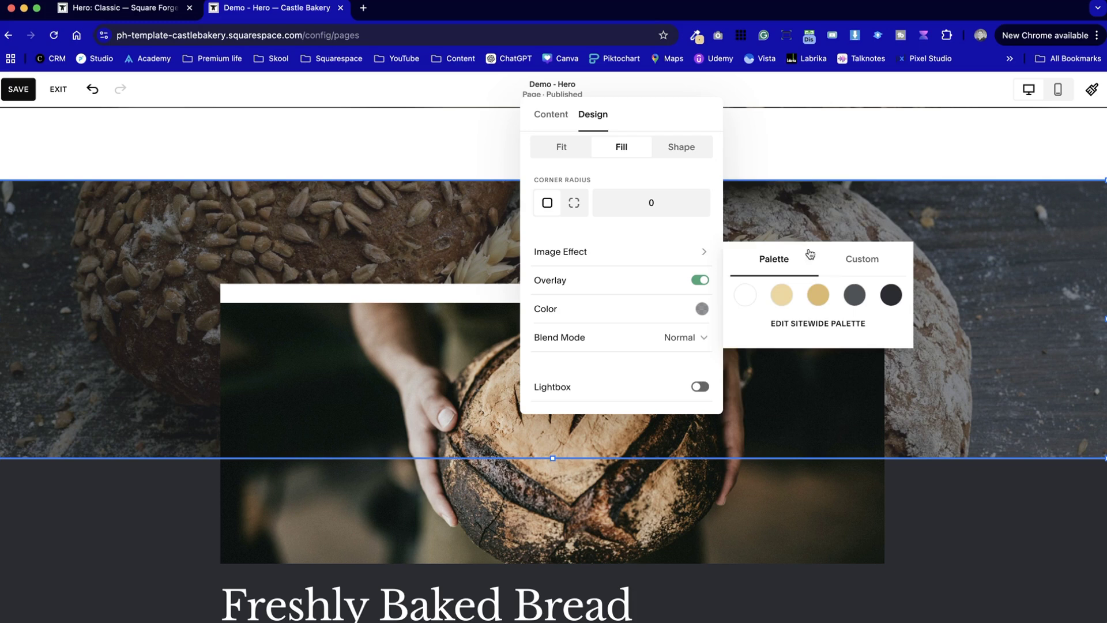
{"action": "left_click", "coordinate": [890, 296]}
{"action": "left_click_drag", "start_coordinate": [898, 310], "coordinate": [832, 308]}
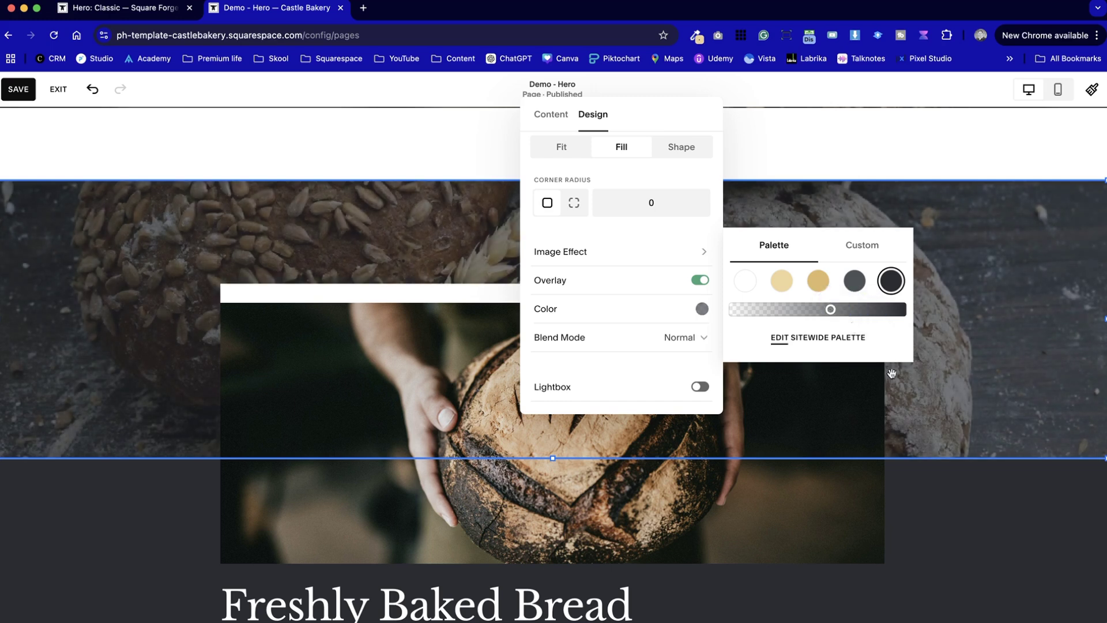
Raise the white bar and smaller bread image together by one grid row and move the heading back up directly beneath them
{"action": "left_click", "coordinate": [929, 494]}
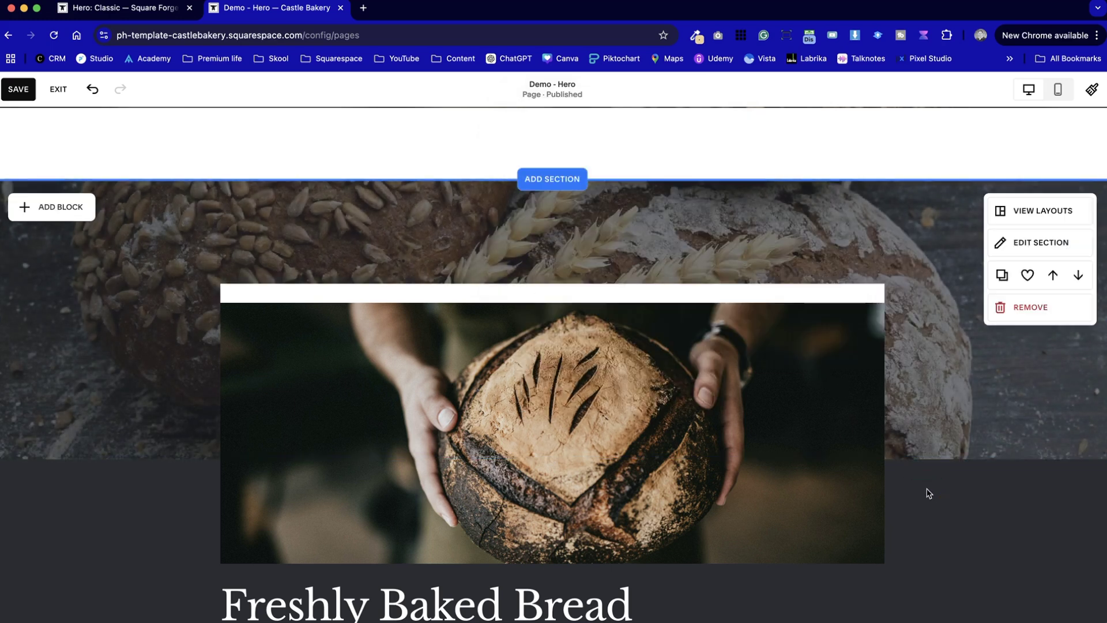
{"action": "scroll", "coordinate": [76, 569], "scroll_direction": "down", "scroll_amount": 2}
{"action": "scroll", "coordinate": [77, 570], "scroll_direction": "up", "scroll_amount": 3}
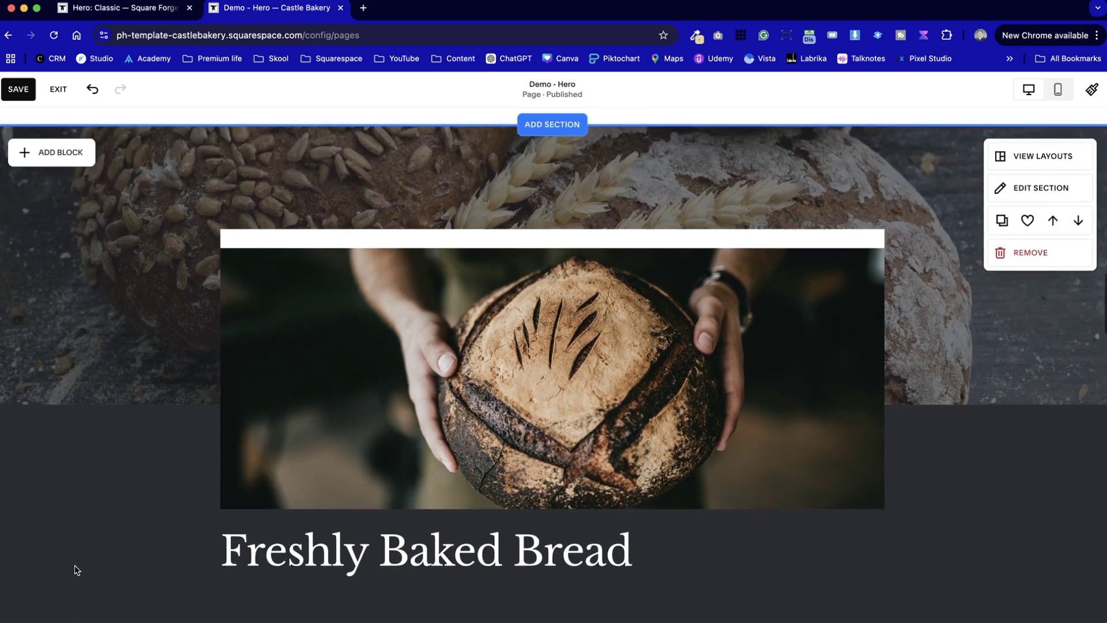
{"action": "scroll", "coordinate": [77, 570], "scroll_direction": "down", "scroll_amount": 3}
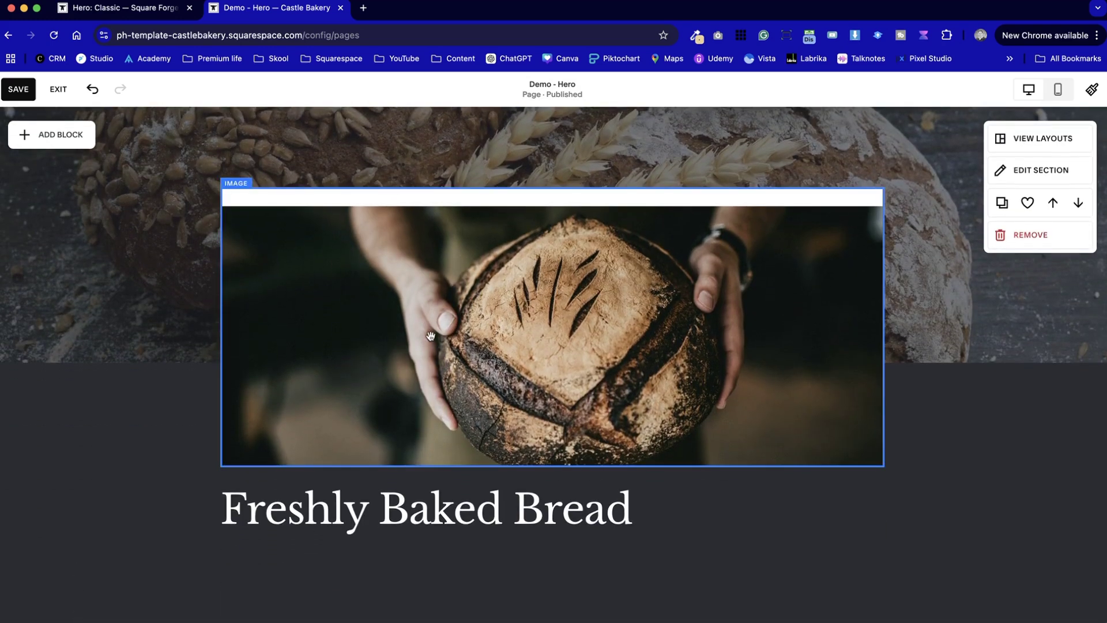
{"action": "left_click", "coordinate": [448, 198]}
{"action": "left_click_drag", "start_coordinate": [448, 203], "coordinate": [448, 167]}
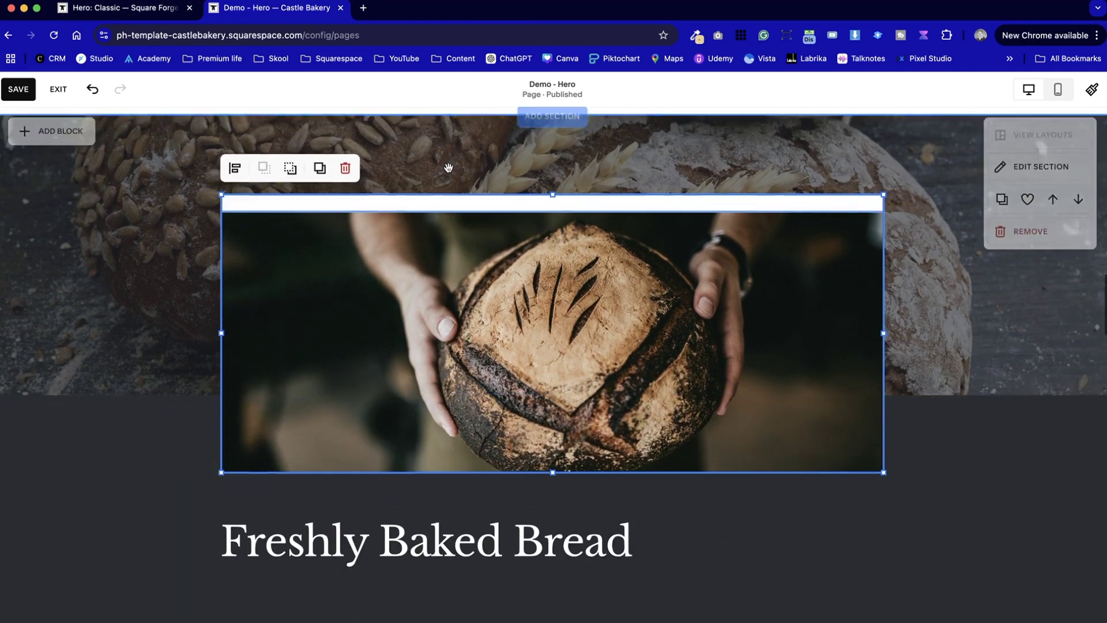
{"action": "left_click_drag", "start_coordinate": [413, 529], "coordinate": [415, 513]}
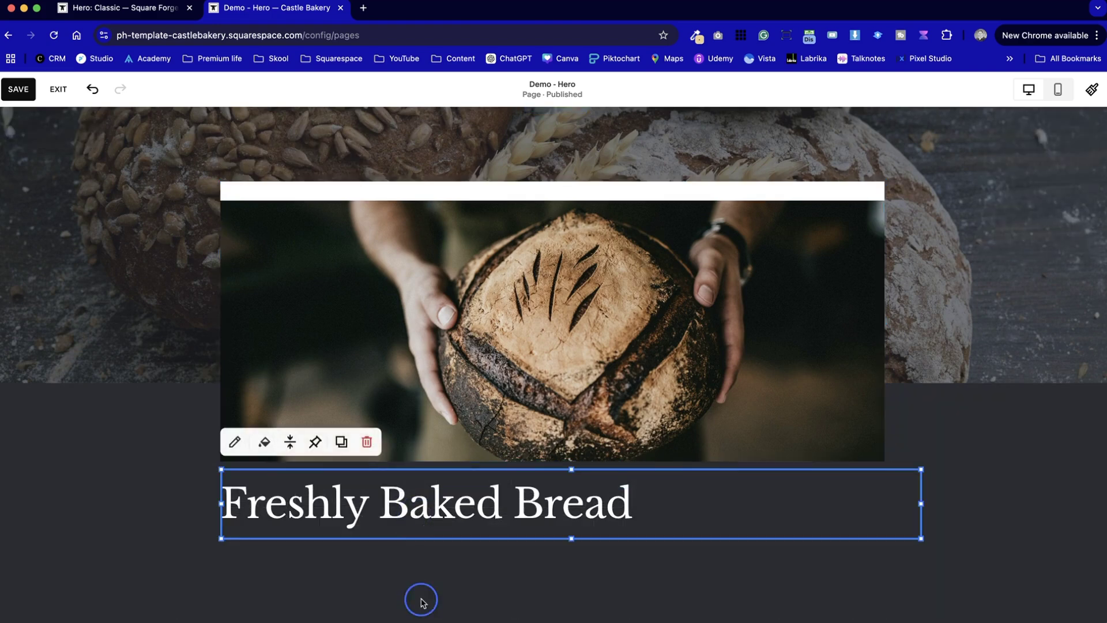
Shorten the section so it ends about one grid row below the Freshly Baked Bread heading
{"action": "scroll", "coordinate": [420, 601], "scroll_direction": "down", "scroll_amount": 3}
{"action": "left_click_drag", "start_coordinate": [952, 566], "coordinate": [953, 333]}
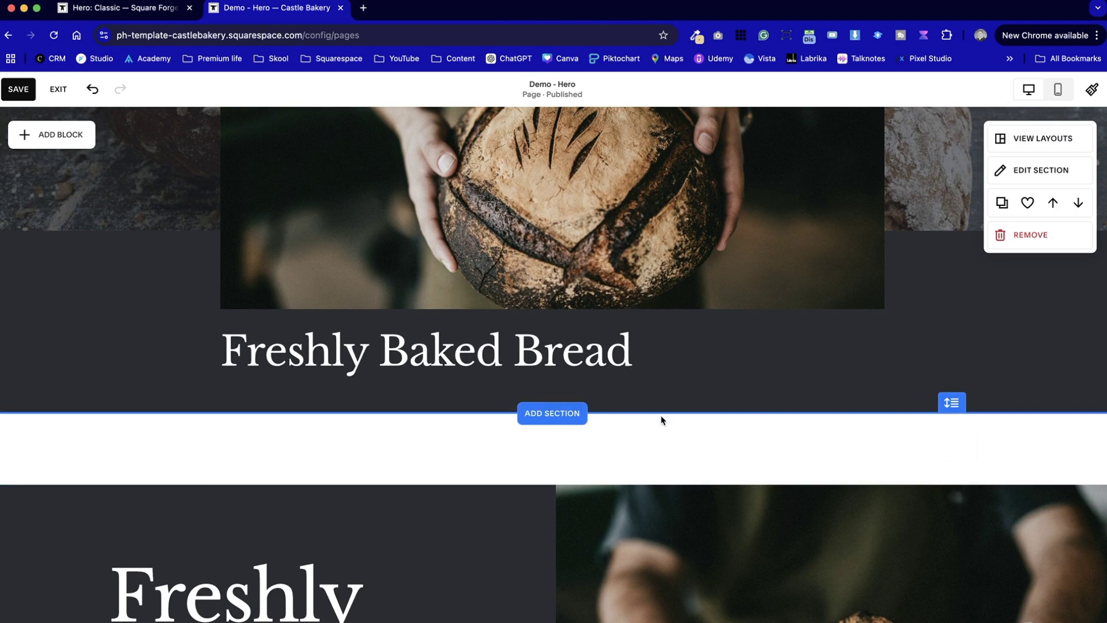
{"action": "left_click_drag", "start_coordinate": [954, 400], "coordinate": [951, 615]}
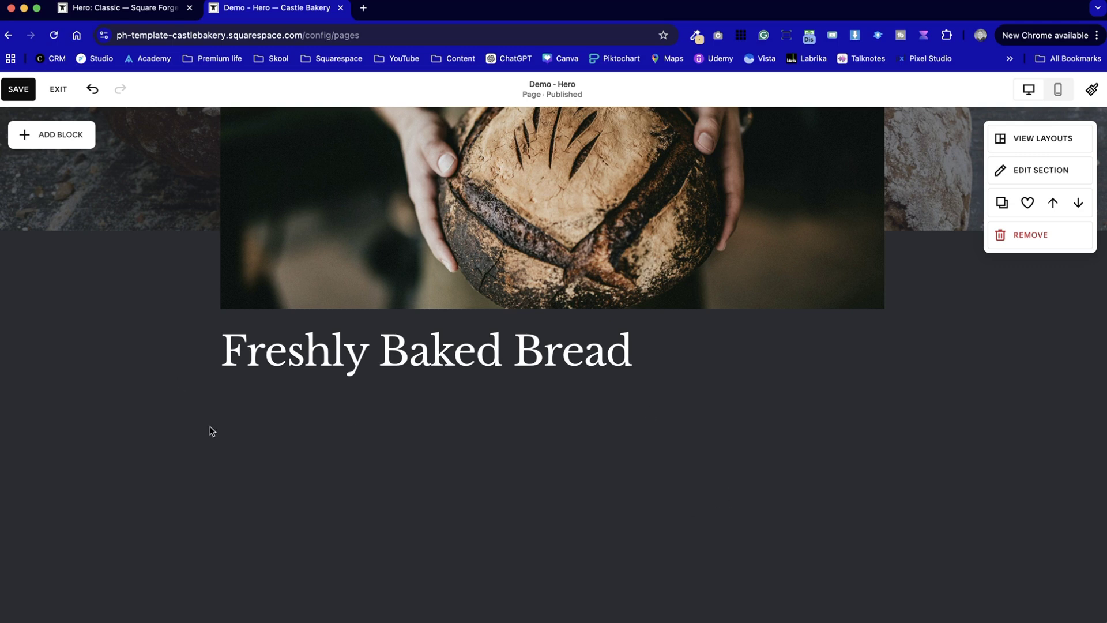
{"action": "scroll", "coordinate": [807, 472], "scroll_direction": "down", "scroll_amount": 2}
{"action": "left_click_drag", "start_coordinate": [953, 552], "coordinate": [947, 294]}
{"action": "scroll", "coordinate": [930, 290], "scroll_direction": "up", "scroll_amount": 4}
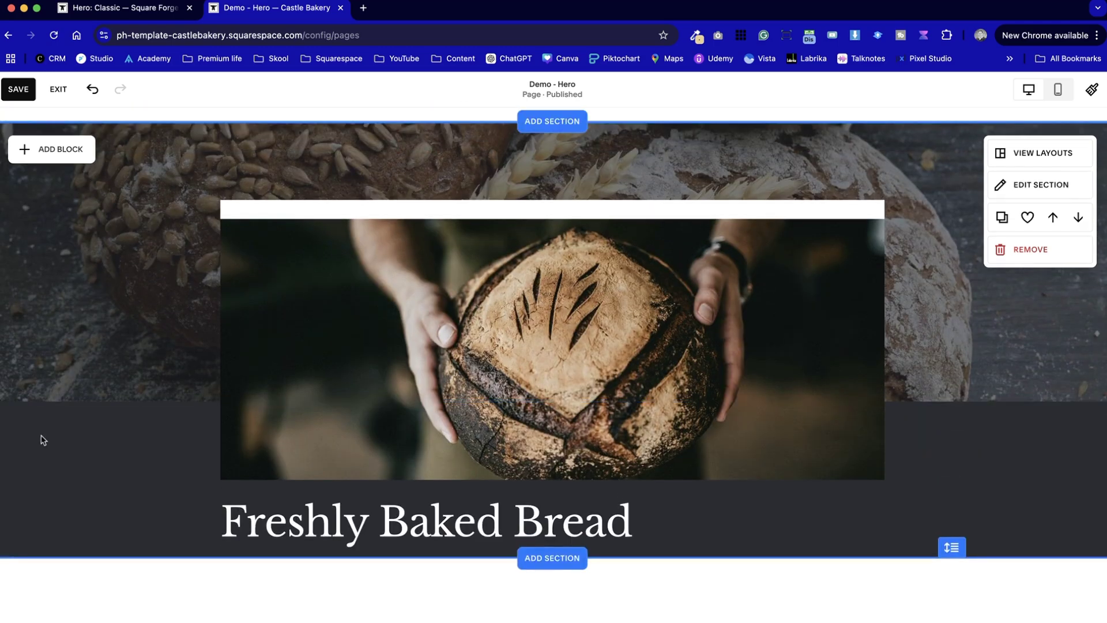
{"action": "left_click_drag", "start_coordinate": [951, 545], "coordinate": [956, 570]}
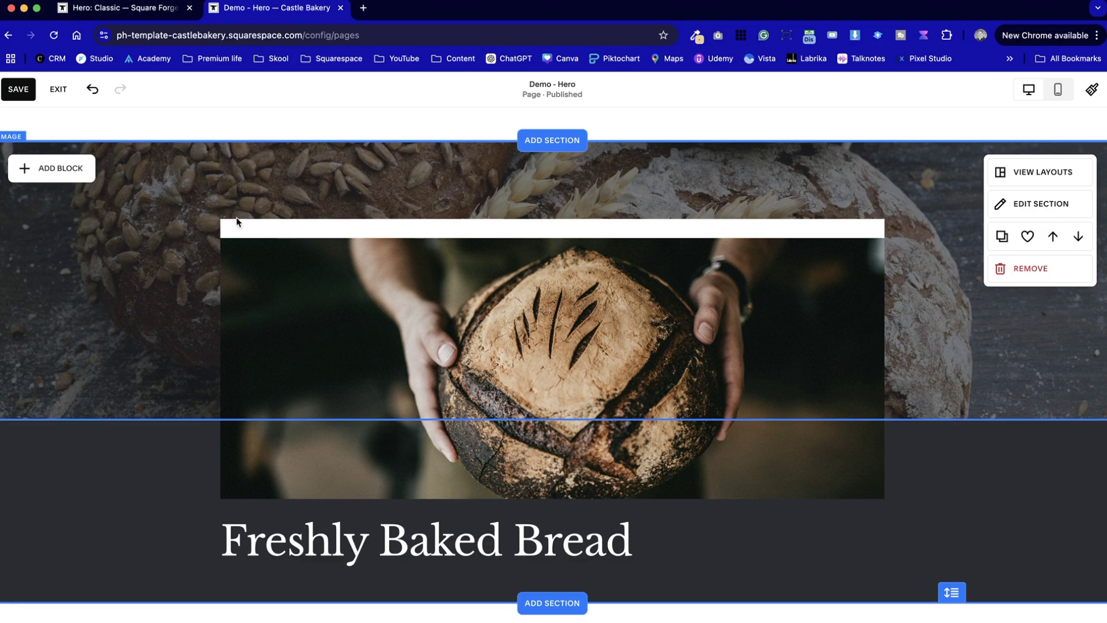
Save the edited hero page
{"action": "left_click", "coordinate": [1079, 236]}
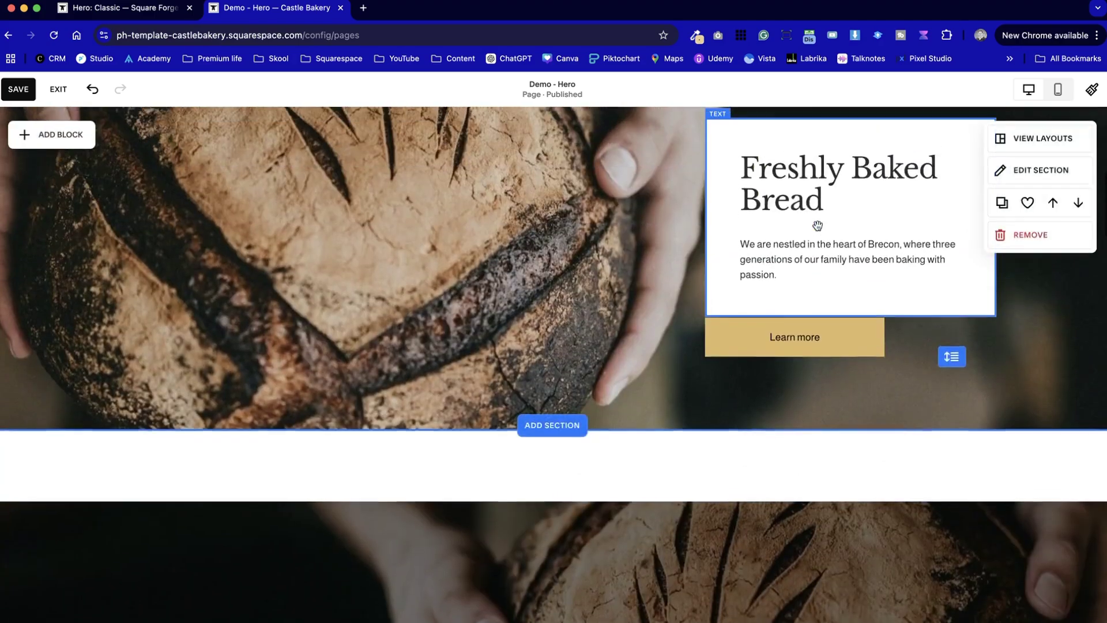
{"action": "scroll", "coordinate": [818, 225], "scroll_direction": "down", "scroll_amount": 2}
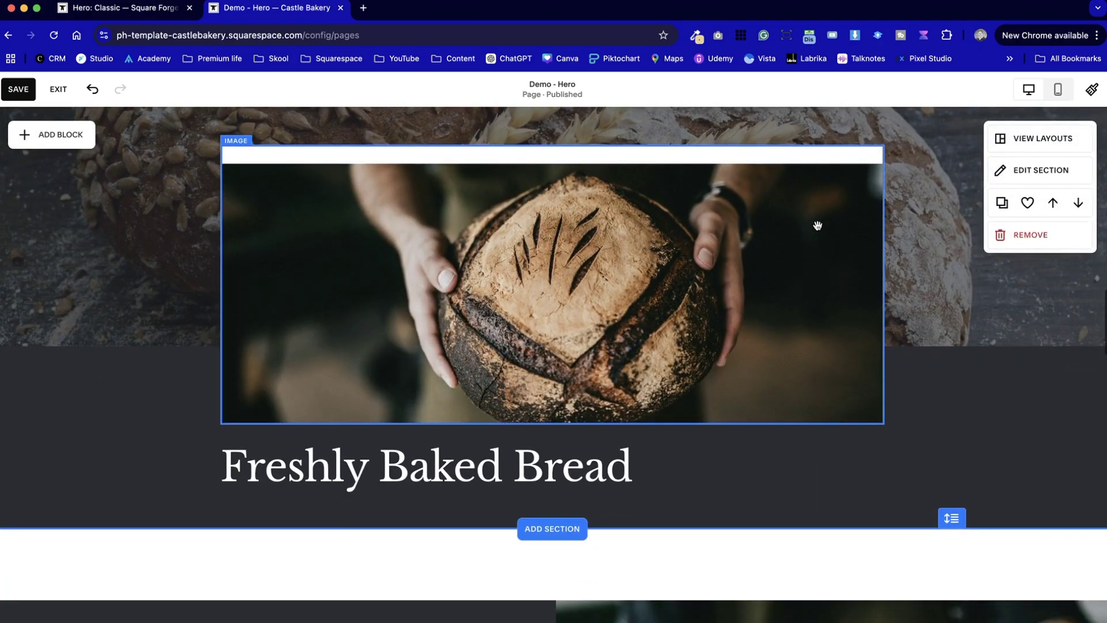
{"action": "scroll", "coordinate": [817, 225], "scroll_direction": "up", "scroll_amount": 1}
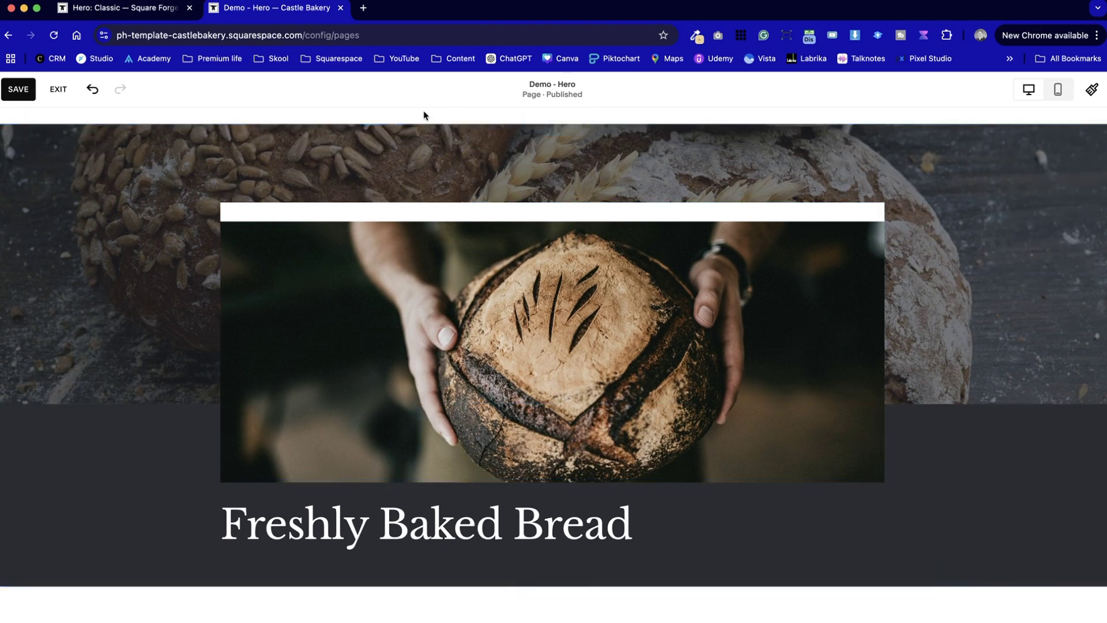
{"action": "left_click", "coordinate": [16, 87]}
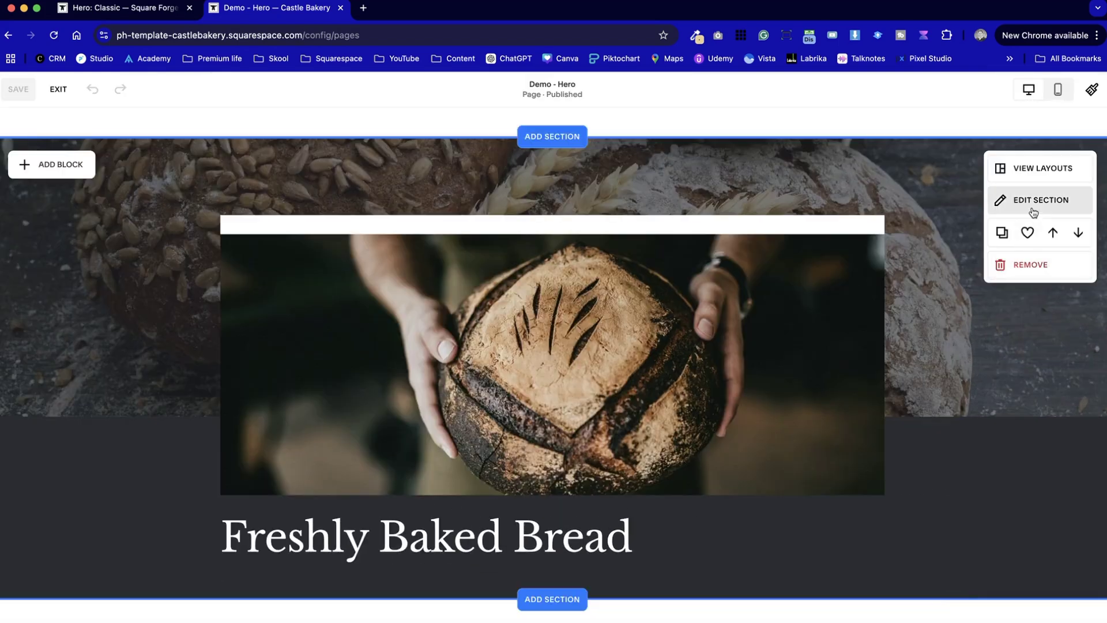
In the mobile layout, move the white shape up so it overlaps the full-width bread image
{"action": "left_click", "coordinate": [1057, 89]}
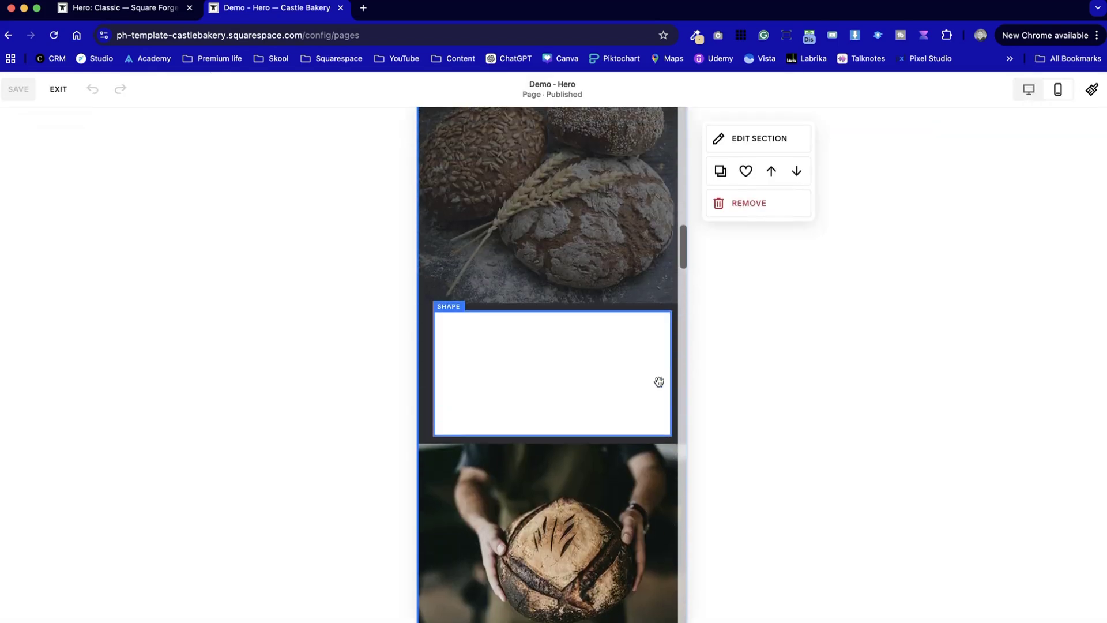
{"action": "left_click", "coordinate": [571, 411]}
{"action": "left_click_drag", "start_coordinate": [562, 401], "coordinate": [551, 212]}
Place the smaller bread image over the white shape, inset both its sides to match the shape's width, and leave a white strip above it
{"action": "left_click_drag", "start_coordinate": [507, 521], "coordinate": [569, 350]}
{"action": "mouse_move", "coordinate": [680, 365]}
{"action": "left_mouse_down"}
{"action": "mouse_move", "coordinate": [657, 363]}
{"action": "mouse_move", "coordinate": [668, 365]}
{"action": "left_mouse_up"}
{"action": "left_click_drag", "start_coordinate": [419, 366], "coordinate": [443, 359]}
{"action": "left_click", "coordinate": [798, 274]}
{"action": "left_click_drag", "start_coordinate": [630, 384], "coordinate": [632, 349]}
{"action": "left_click", "coordinate": [643, 541]}
Move the mobile heading up so it sits directly beneath the smaller bread image
{"action": "scroll", "coordinate": [643, 543], "scroll_direction": "down", "scroll_amount": 3}
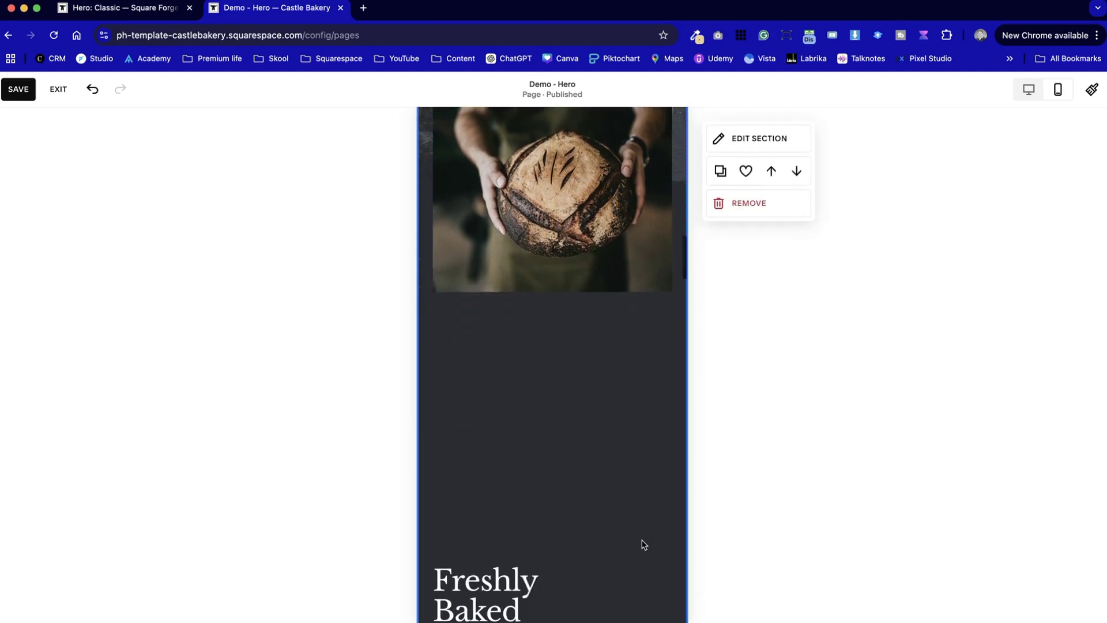
{"action": "left_click_drag", "start_coordinate": [502, 571], "coordinate": [502, 323]}
{"action": "left_click", "coordinate": [562, 491]}
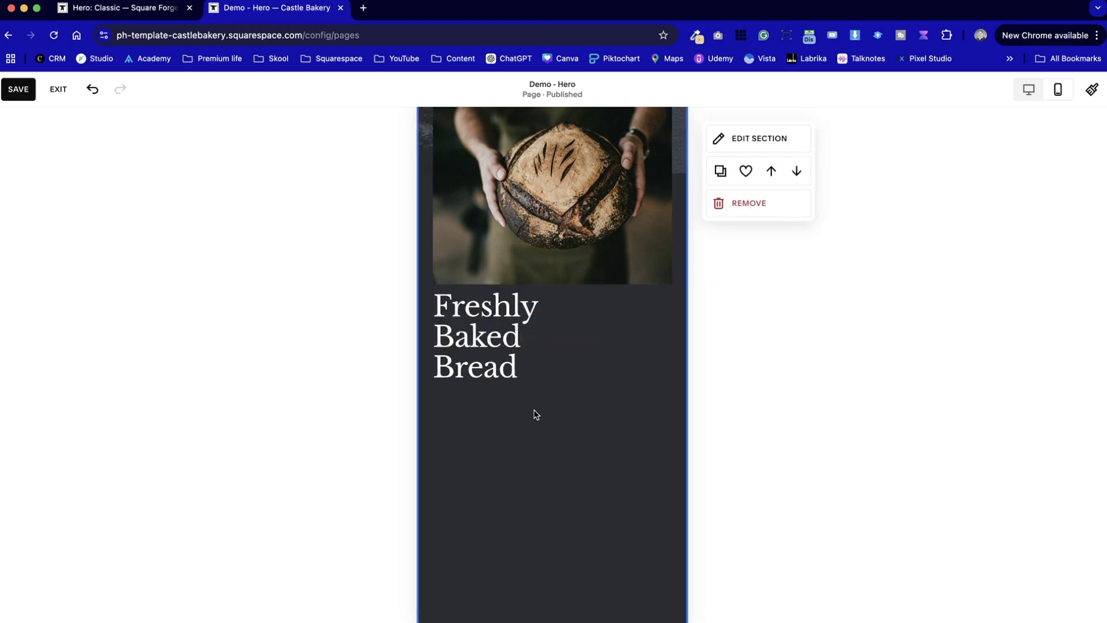
Shorten the mobile section so it ends about one grid row below the heading
{"action": "scroll", "coordinate": [558, 479], "scroll_direction": "down", "scroll_amount": 4}
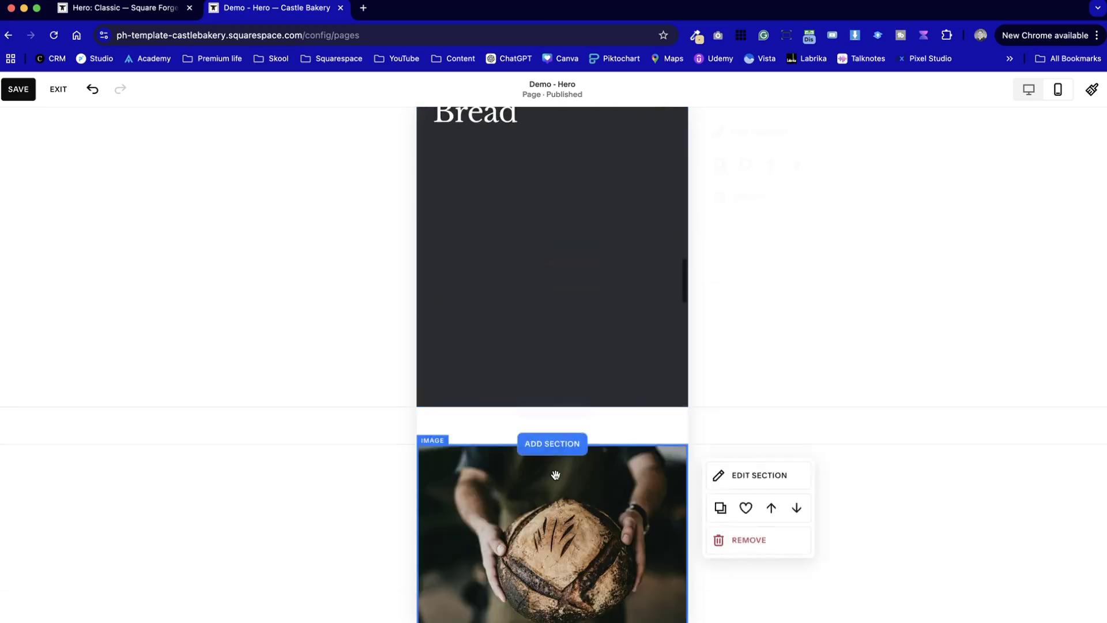
{"action": "scroll", "coordinate": [558, 478], "scroll_direction": "up", "scroll_amount": 3}
{"action": "left_click_drag", "start_coordinate": [650, 555], "coordinate": [648, 302]}
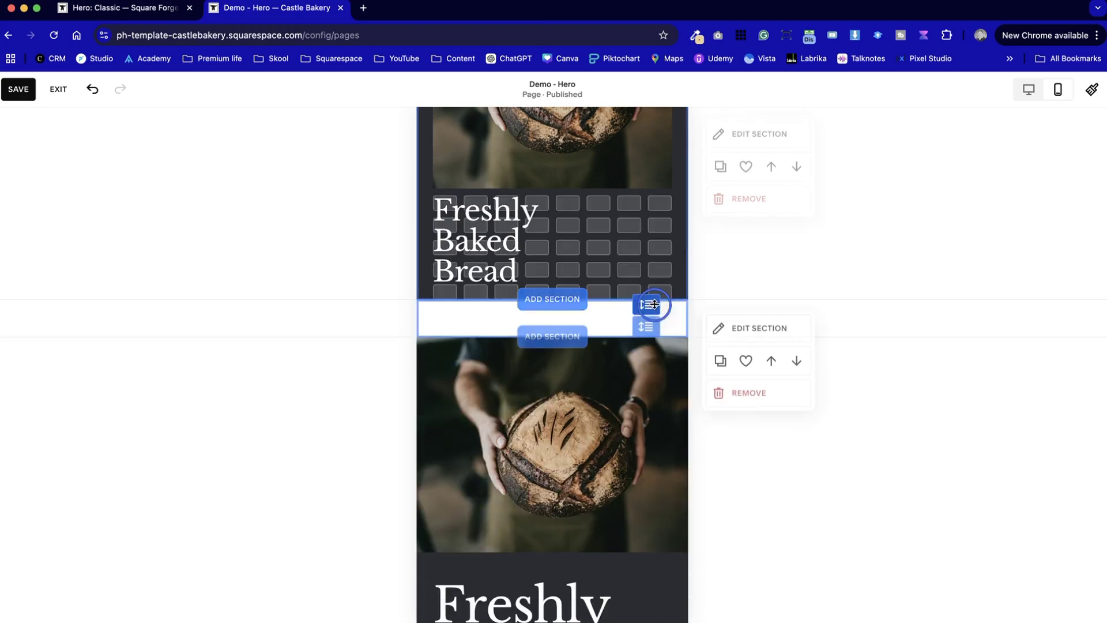
{"action": "scroll", "coordinate": [655, 309], "scroll_direction": "up", "scroll_amount": 4}
{"action": "left_click_drag", "start_coordinate": [646, 505], "coordinate": [646, 531]}
Indent the mobile heading one grid column to the right and align its text vertically to the middle of its block
{"action": "left_click_drag", "start_coordinate": [492, 477], "coordinate": [523, 477]}
{"action": "left_click", "coordinate": [441, 459]}
{"action": "left_click", "coordinate": [449, 459]}
{"action": "left_click", "coordinate": [450, 460]}
{"action": "left_click", "coordinate": [469, 459]}
{"action": "left_click", "coordinate": [772, 430]}
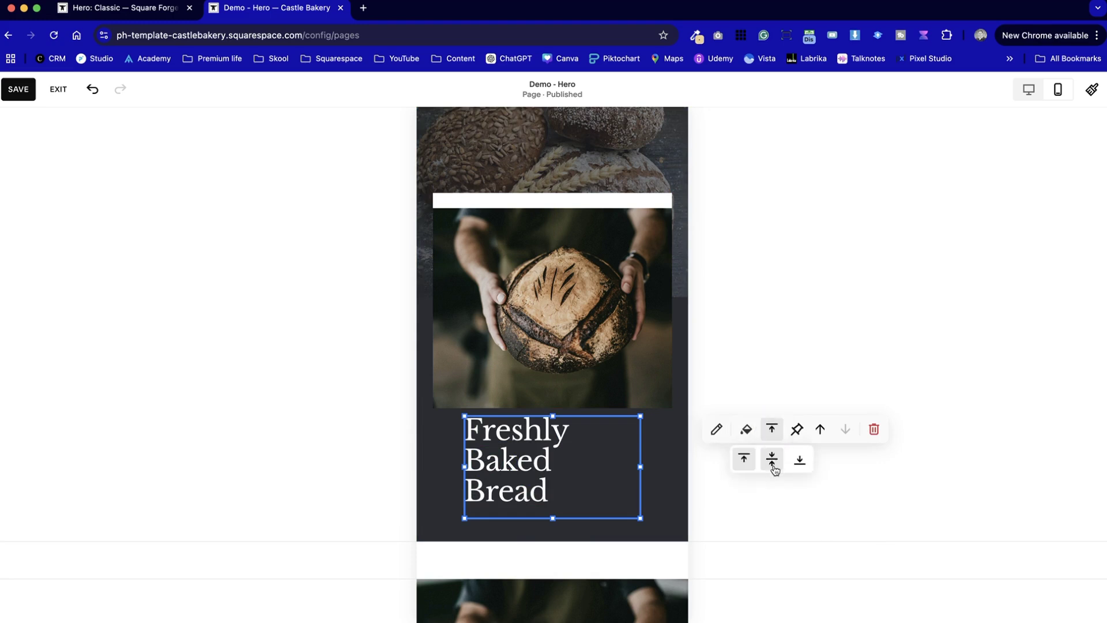
{"action": "left_click", "coordinate": [772, 460]}
{"action": "left_click", "coordinate": [444, 455]}
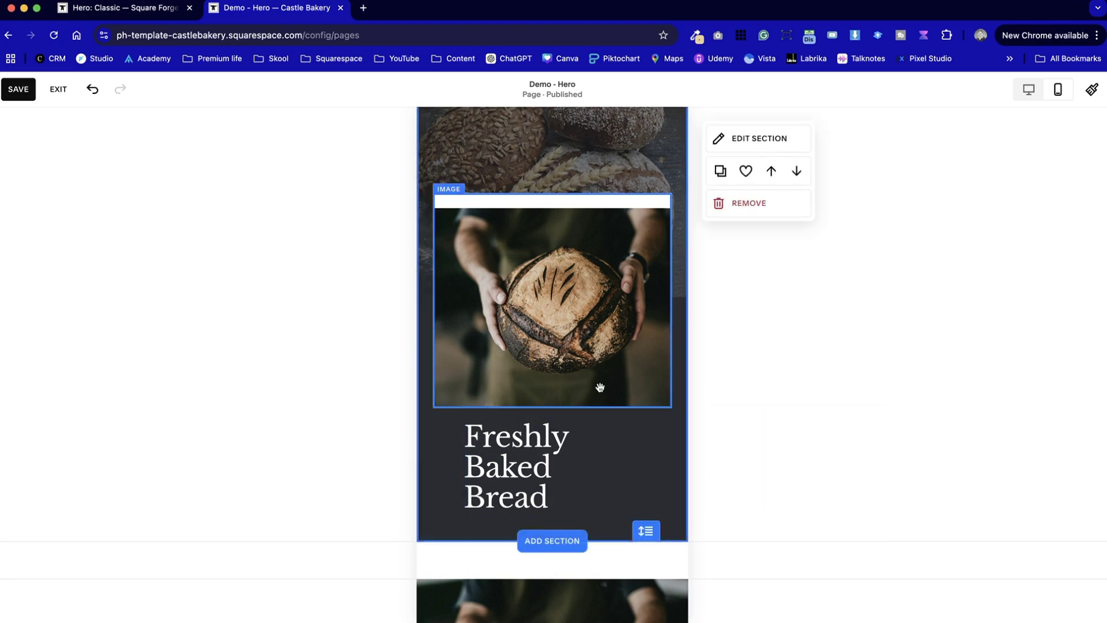
Review the mobile layout of the overlapping-image hero, checking the white bar, image and heading placement
{"action": "scroll", "coordinate": [664, 486], "scroll_direction": "up", "scroll_amount": 2}
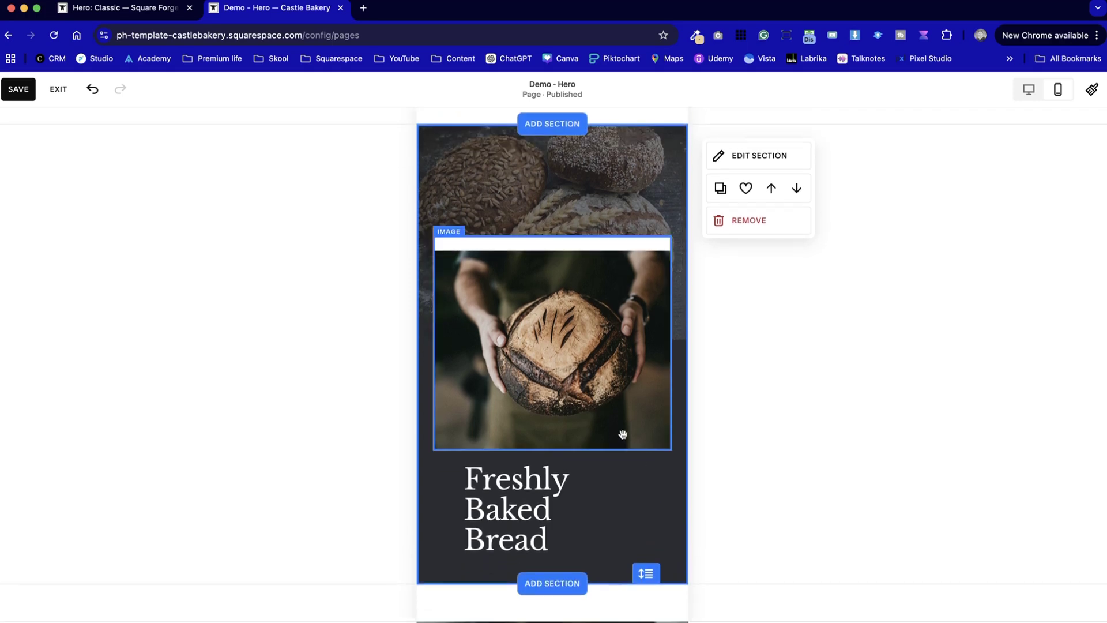
{"action": "scroll", "coordinate": [681, 372], "scroll_direction": "up", "scroll_amount": 2}
{"action": "scroll", "coordinate": [681, 372], "scroll_direction": "down", "scroll_amount": 3}
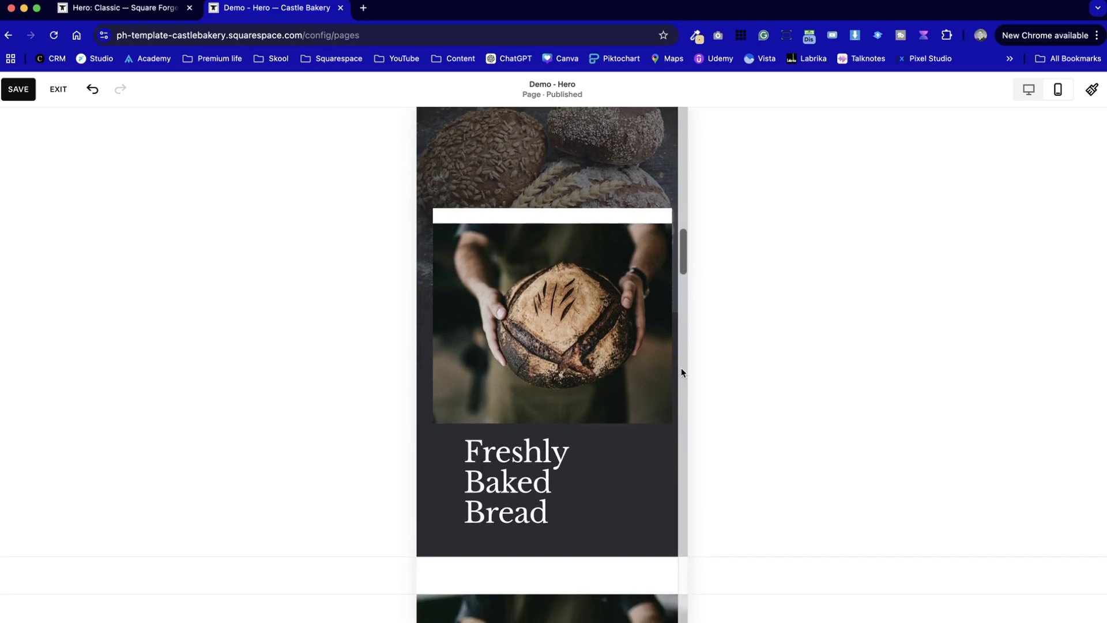
{"action": "scroll", "coordinate": [681, 372], "scroll_direction": "up", "scroll_amount": 2}
{"action": "mouse_move", "coordinate": [714, 327]}
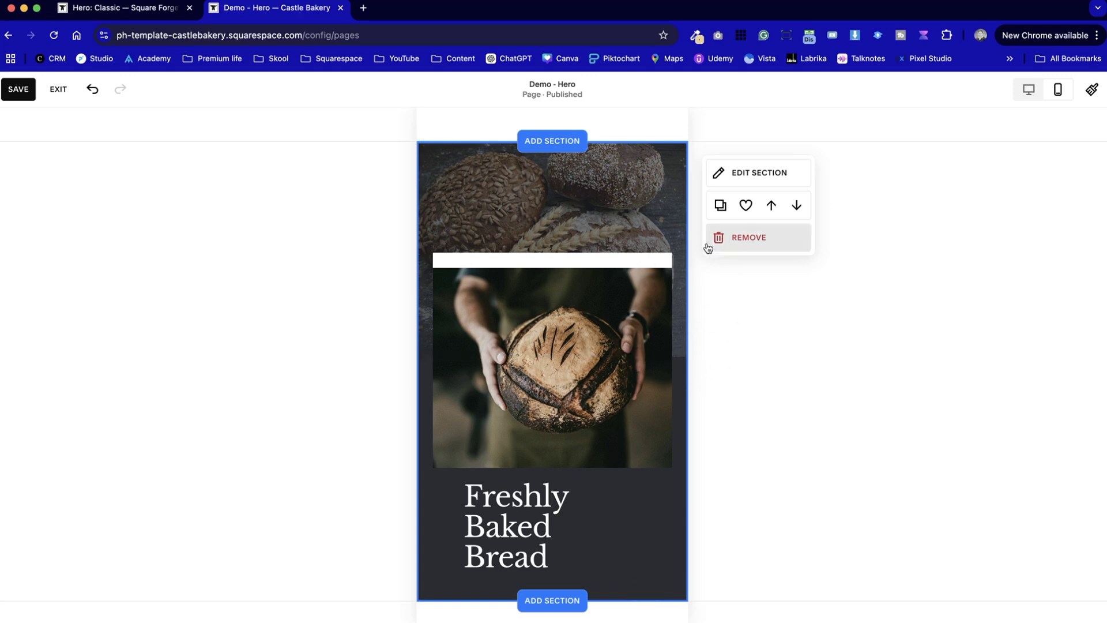
{"action": "scroll", "coordinate": [714, 458], "scroll_direction": "down", "scroll_amount": 2}
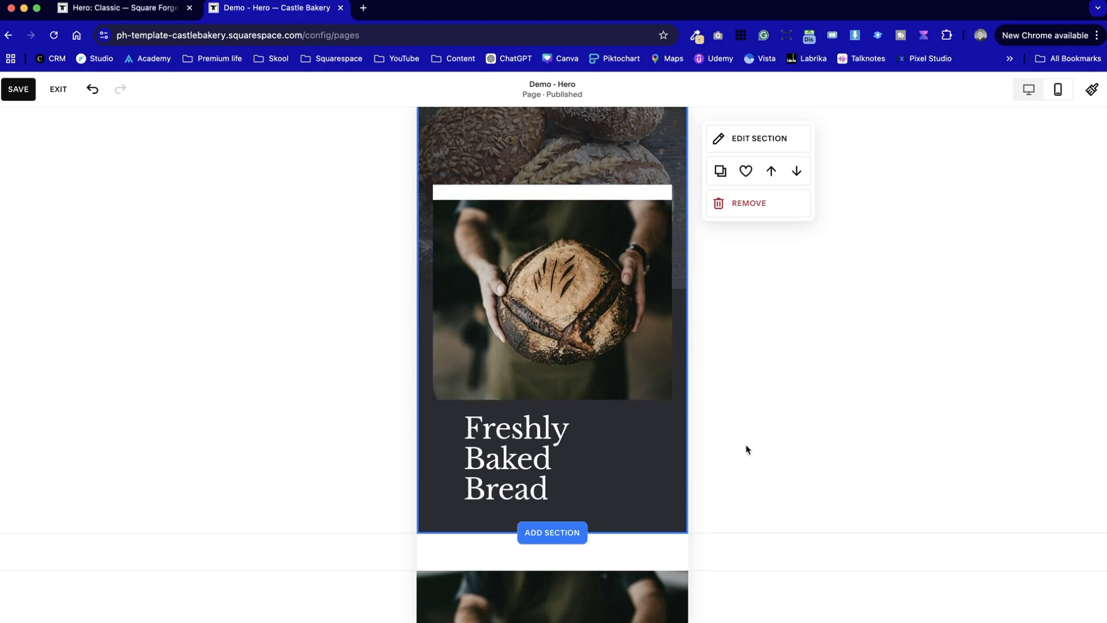
{"action": "scroll", "coordinate": [748, 449], "scroll_direction": "up", "scroll_amount": 2}
{"action": "scroll", "coordinate": [746, 448], "scroll_direction": "down", "scroll_amount": 3}
{"action": "scroll", "coordinate": [746, 448], "scroll_direction": "up", "scroll_amount": 3}
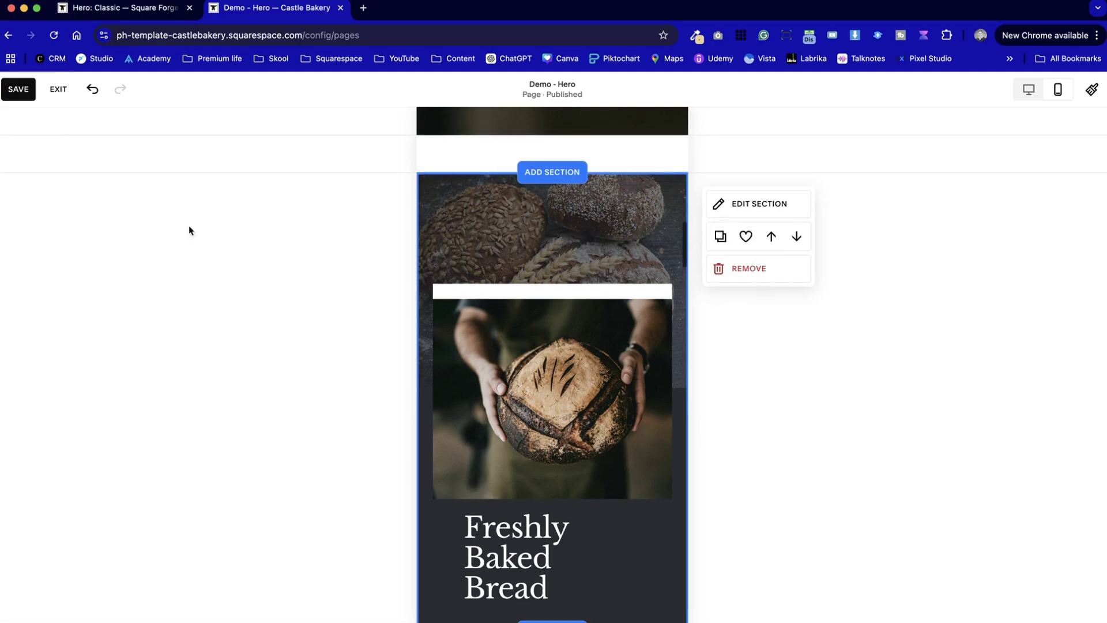
Exit the page editor and review the hero sections in the desktop preview
{"action": "left_click", "coordinate": [59, 89]}
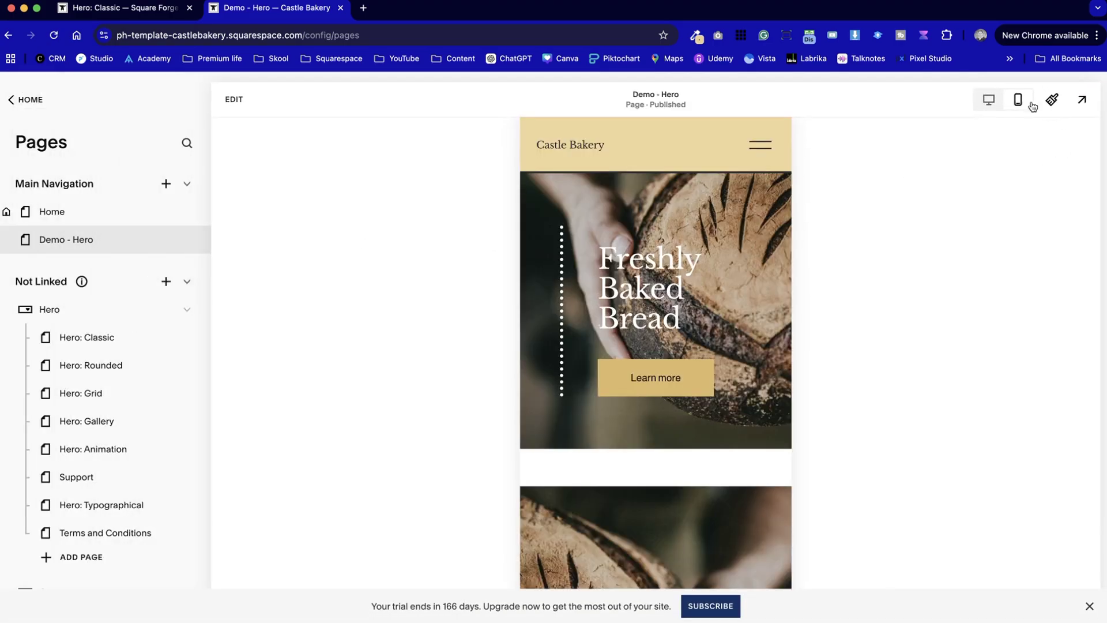
{"action": "left_click", "coordinate": [988, 99]}
{"action": "scroll", "coordinate": [605, 396], "scroll_direction": "down", "scroll_amount": 5}
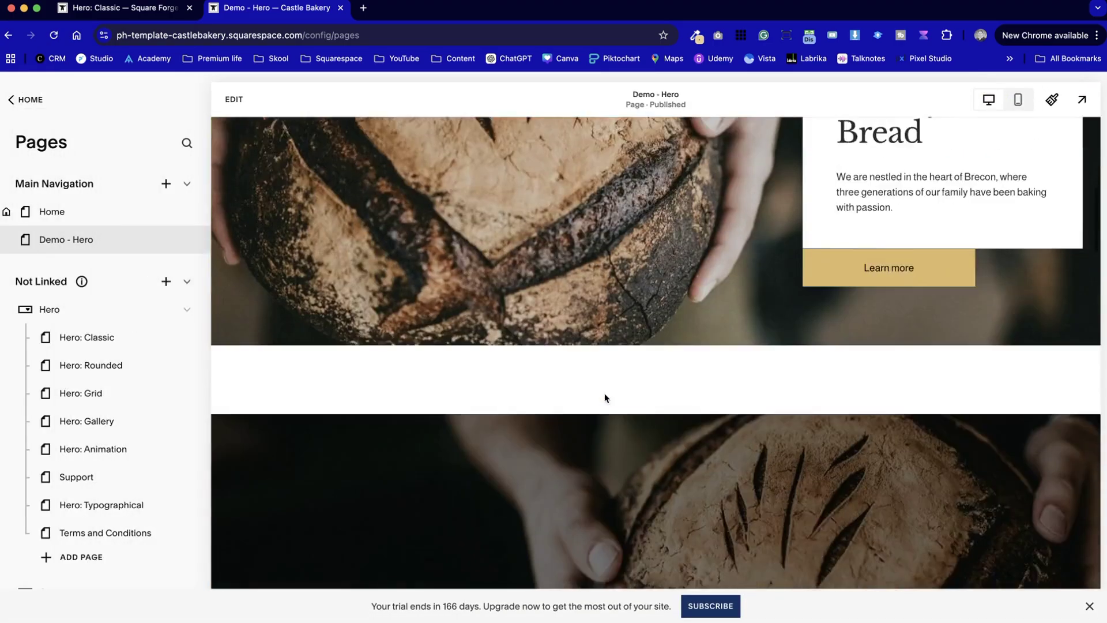
{"action": "scroll", "coordinate": [605, 397], "scroll_direction": "up", "scroll_amount": 5}
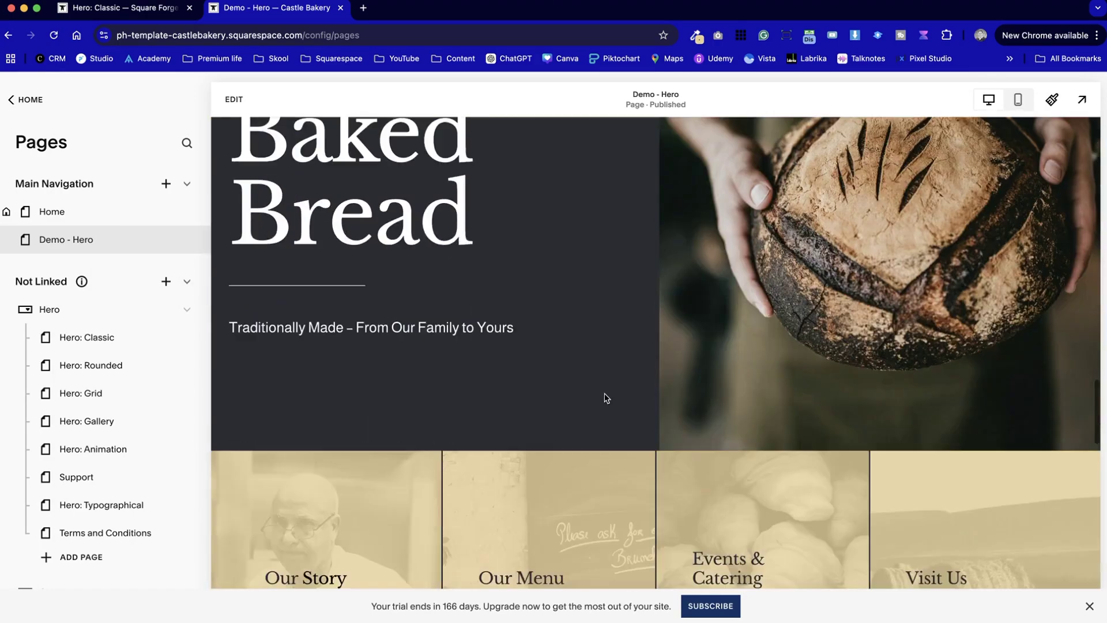
{"action": "scroll", "coordinate": [606, 398], "scroll_direction": "up", "scroll_amount": 5}
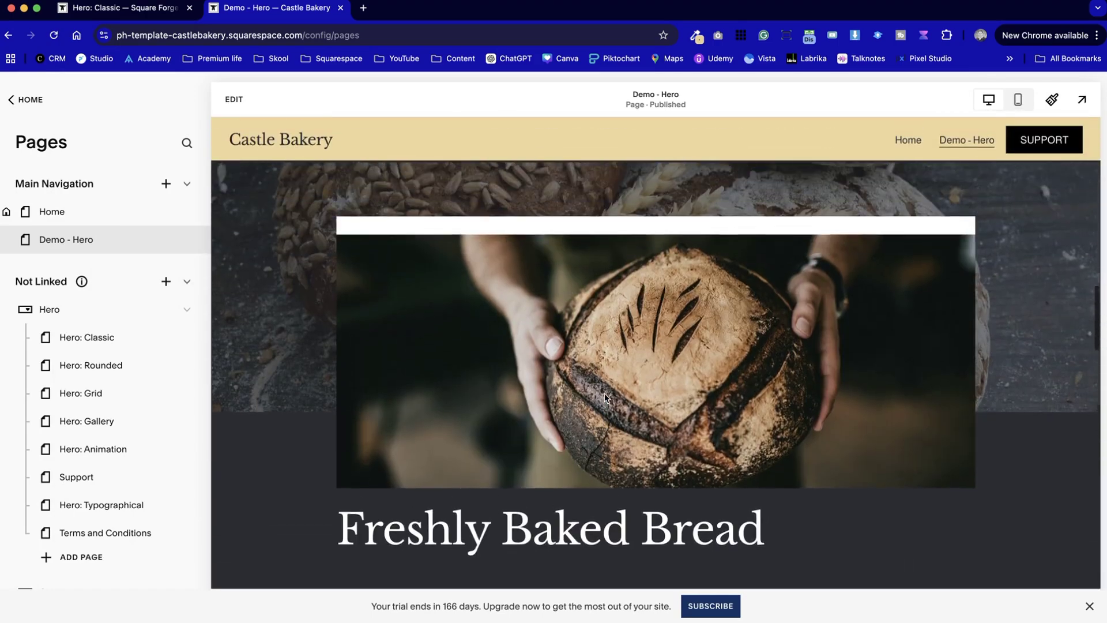
Switch to the Square Forge Hero: Classic page and examine the Unlock your productivity layout with three overlapping boxes
{"action": "key", "text": "ctrl+shift+Tab"}
{"action": "scroll", "coordinate": [626, 455], "scroll_direction": "down", "scroll_amount": 10}
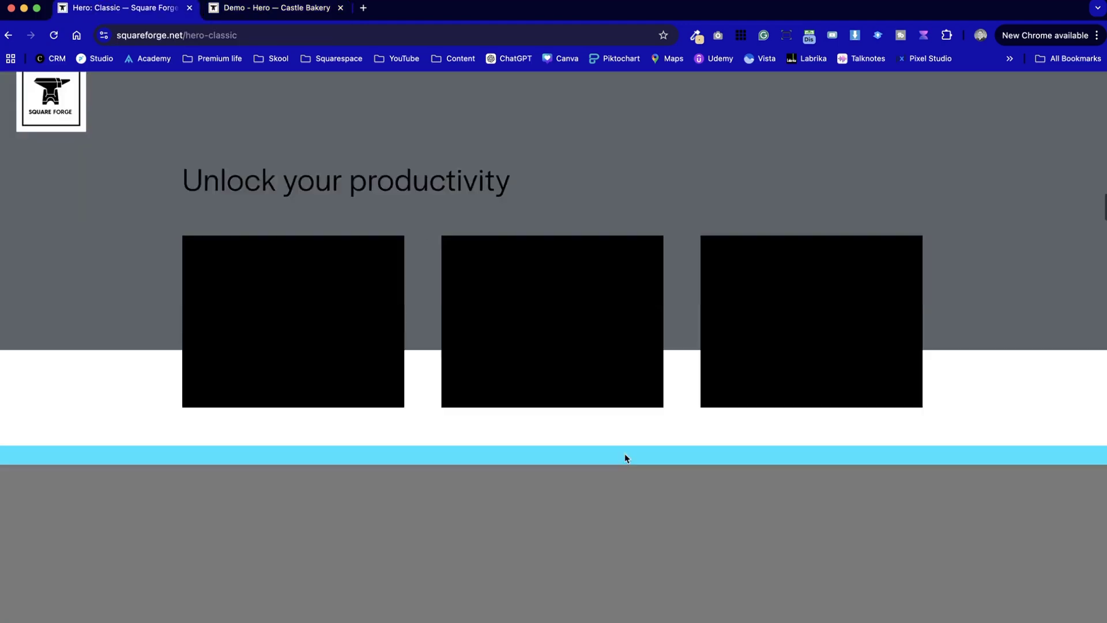
{"action": "scroll", "coordinate": [627, 459], "scroll_direction": "up", "scroll_amount": 2}
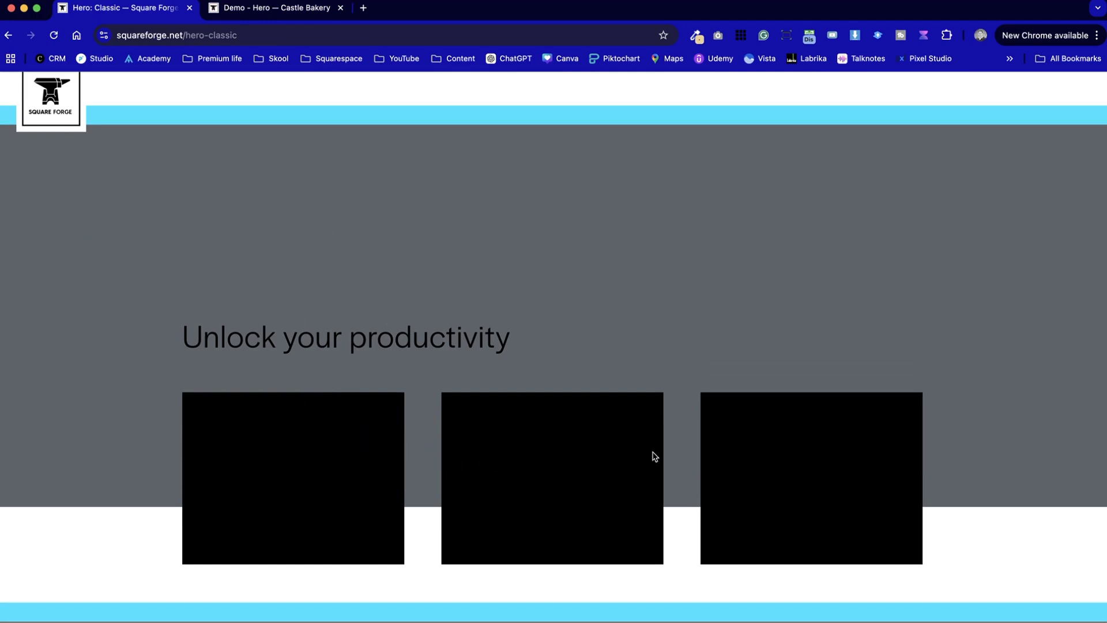
Return to the Castle Bakery Demo - Hero page, reopen it for editing and duplicate the overlapping-image hero section
{"action": "key", "text": "ctrl+Tab"}
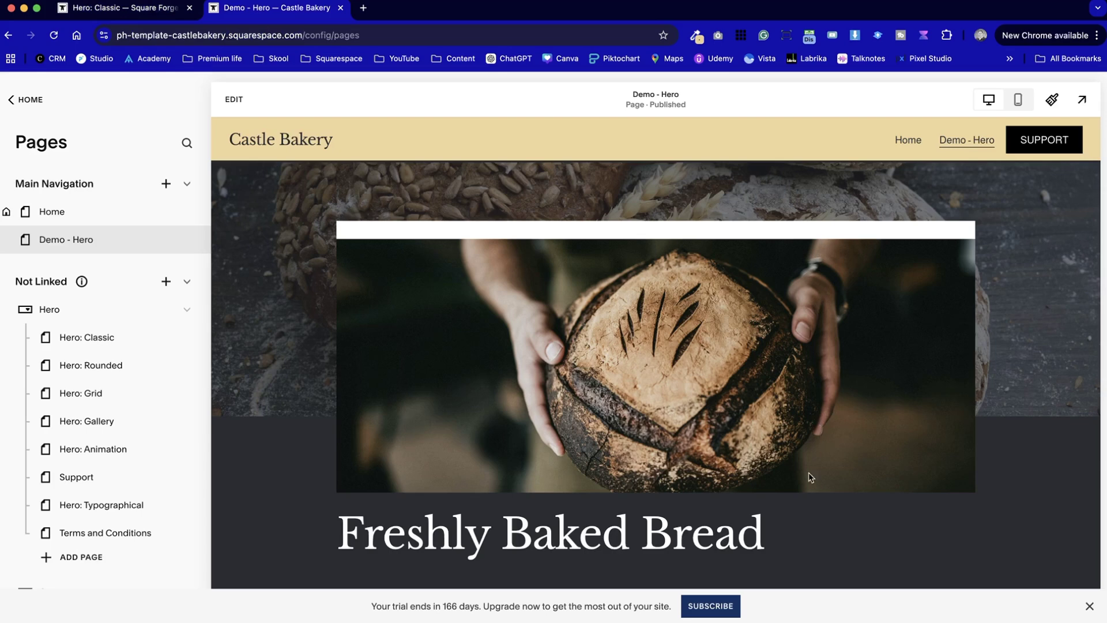
{"action": "scroll", "coordinate": [758, 511], "scroll_direction": "down", "scroll_amount": 2}
{"action": "scroll", "coordinate": [757, 511], "scroll_direction": "up", "scroll_amount": 1}
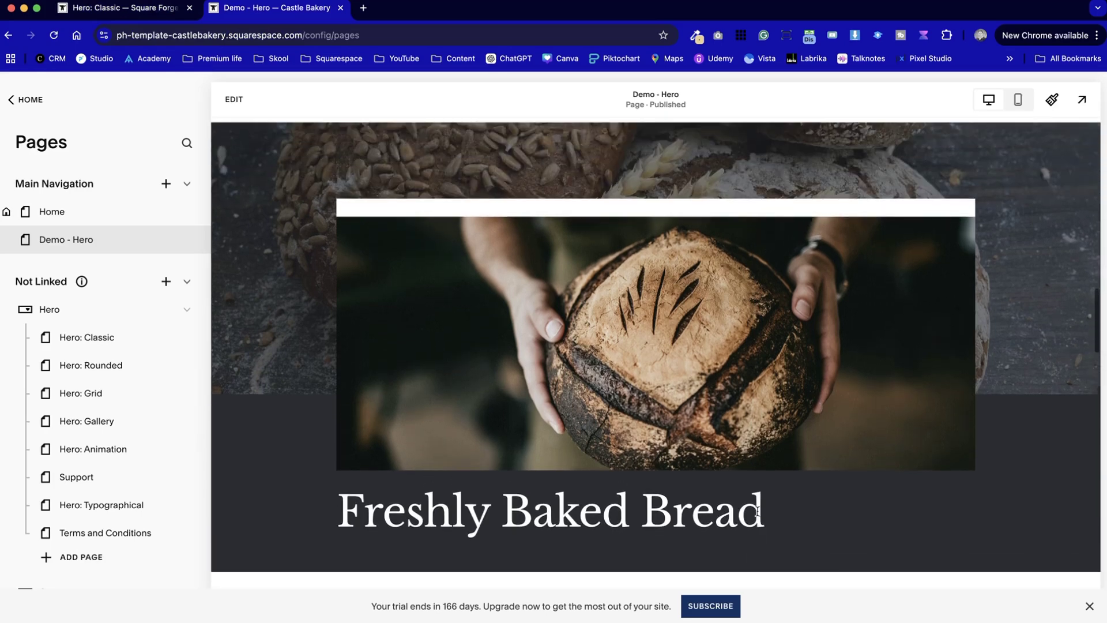
{"action": "left_click", "coordinate": [231, 99]}
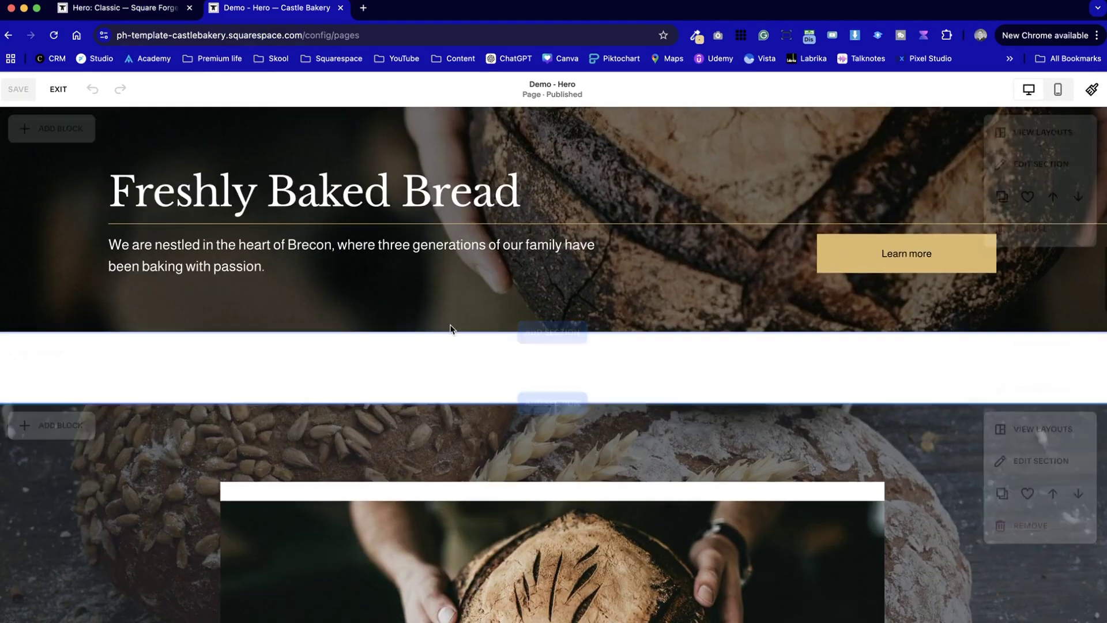
{"action": "scroll", "coordinate": [450, 328], "scroll_direction": "down", "scroll_amount": 3}
{"action": "left_click", "coordinate": [1002, 344]}
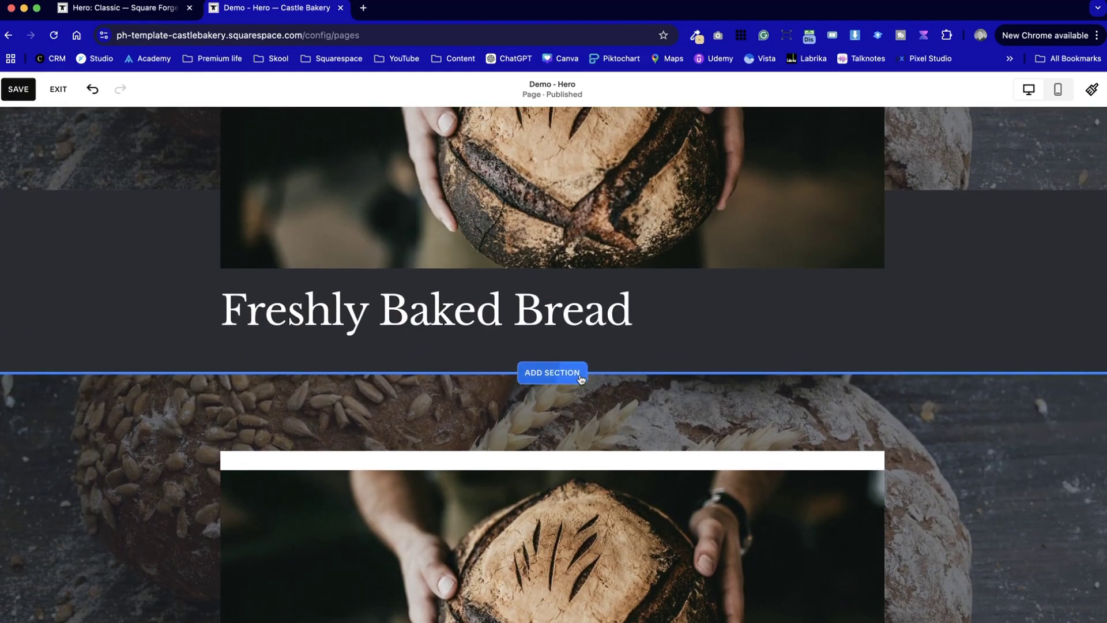
Duplicate the blank white spacer section and place the copy between the two overlapping-image hero sections
{"action": "left_click", "coordinate": [551, 372]}
{"action": "left_click", "coordinate": [1020, 360]}
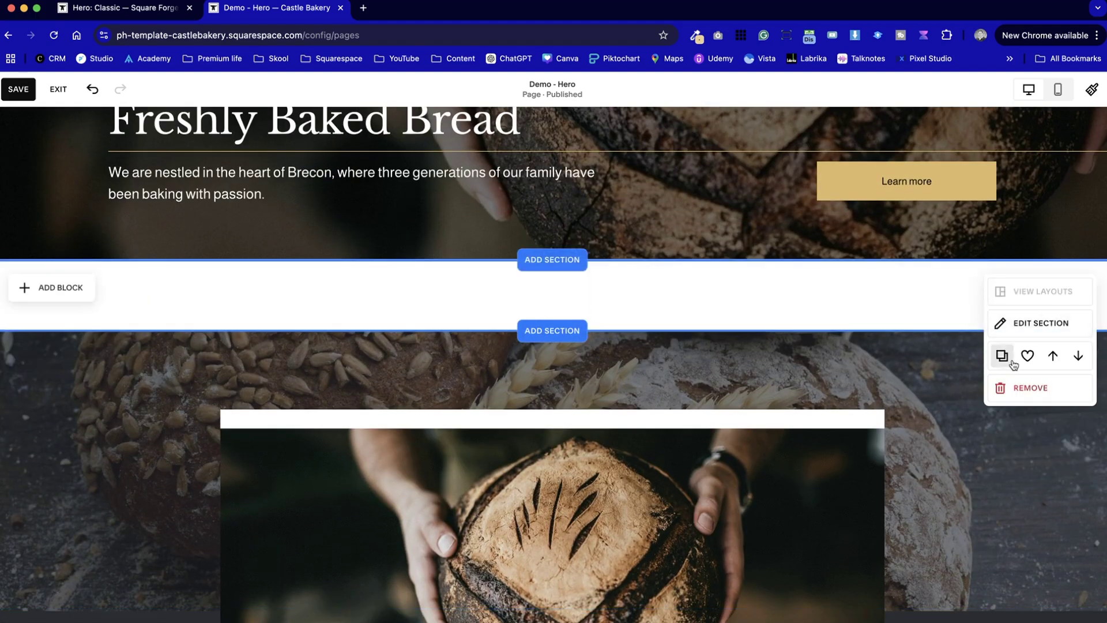
{"action": "left_click", "coordinate": [1010, 361]}
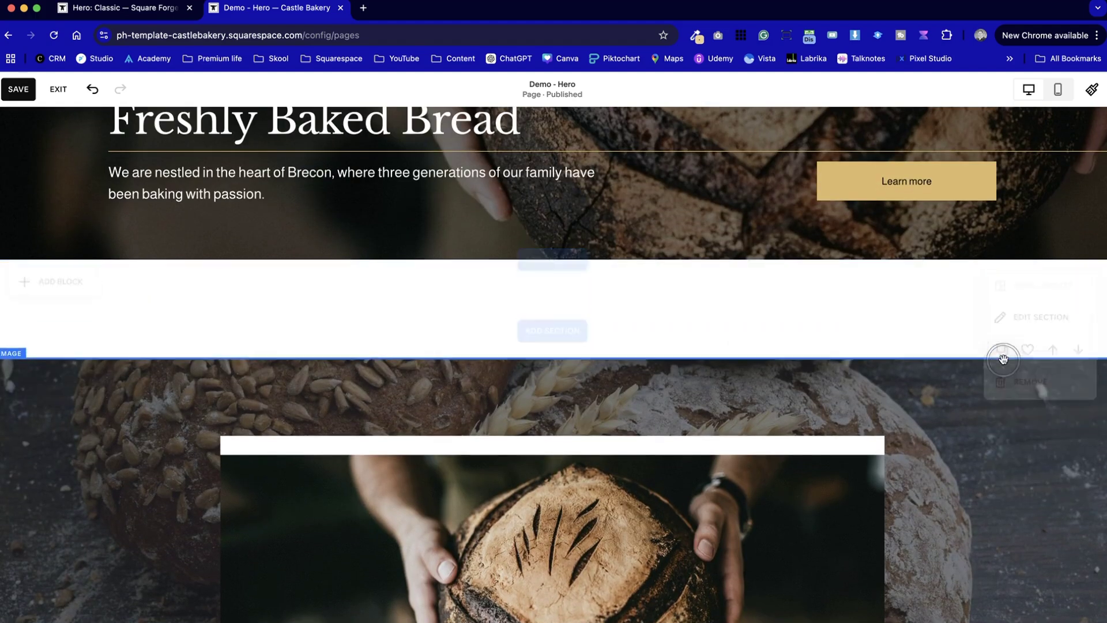
{"action": "left_click", "coordinate": [1076, 425]}
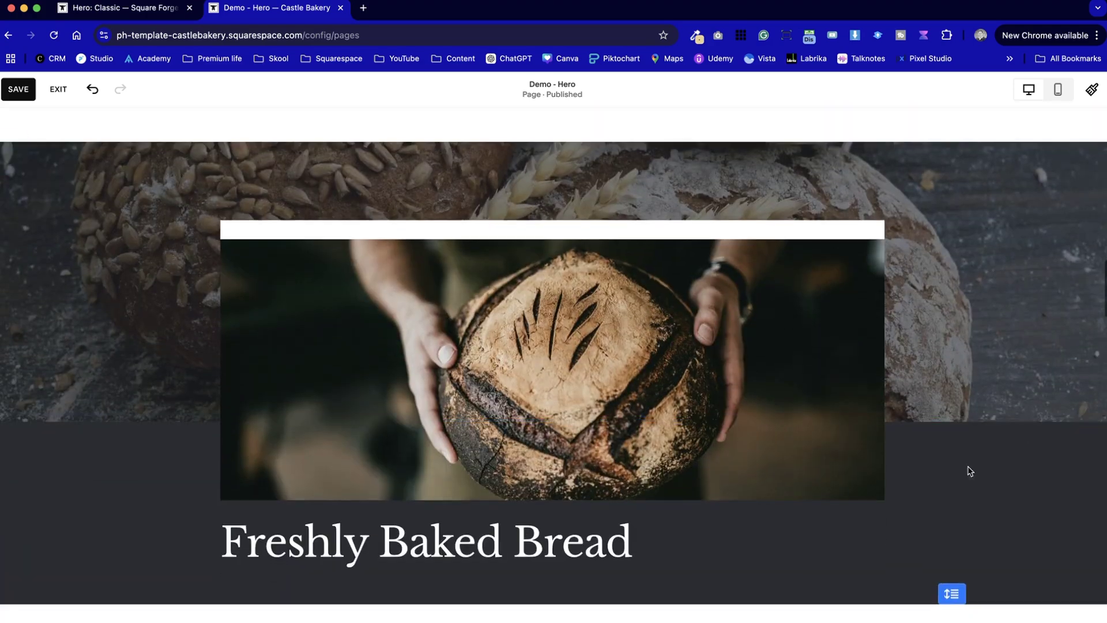
{"action": "scroll", "coordinate": [919, 481], "scroll_direction": "up", "scroll_amount": 4}
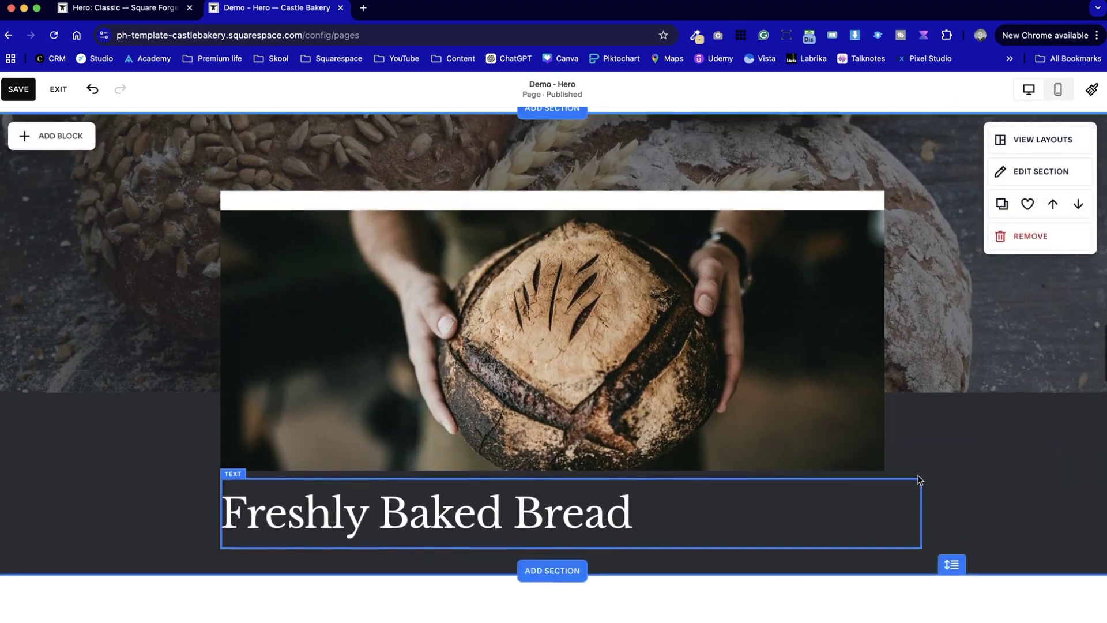
Shrink the bread image to about a third of its width and duplicate it twice into an evenly spaced row of three
{"action": "left_click", "coordinate": [786, 338]}
{"action": "left_click_drag", "start_coordinate": [883, 238], "coordinate": [450, 348]}
{"action": "scroll", "coordinate": [609, 434], "scroll_direction": "down", "scroll_amount": 2}
{"action": "left_click", "coordinate": [432, 373]}
{"action": "left_click_drag", "start_coordinate": [415, 380], "coordinate": [580, 340]}
{"action": "key", "text": "super+d"}
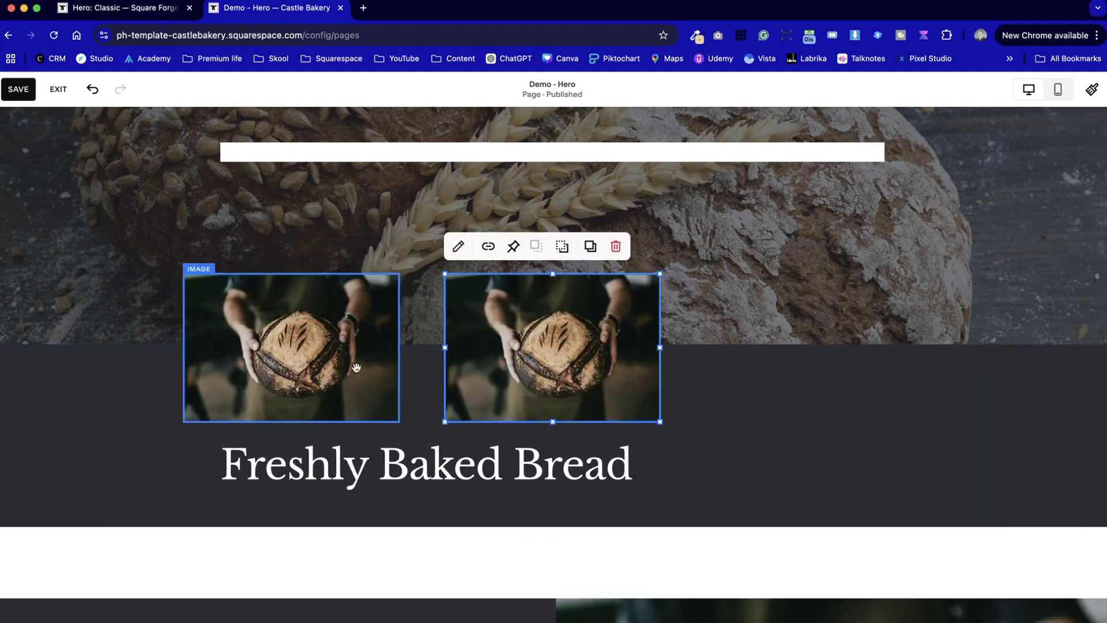
{"action": "key", "text": "super+d"}
{"action": "left_click_drag", "start_coordinate": [364, 379], "coordinate": [854, 356]}
{"action": "left_click", "coordinate": [982, 442]}
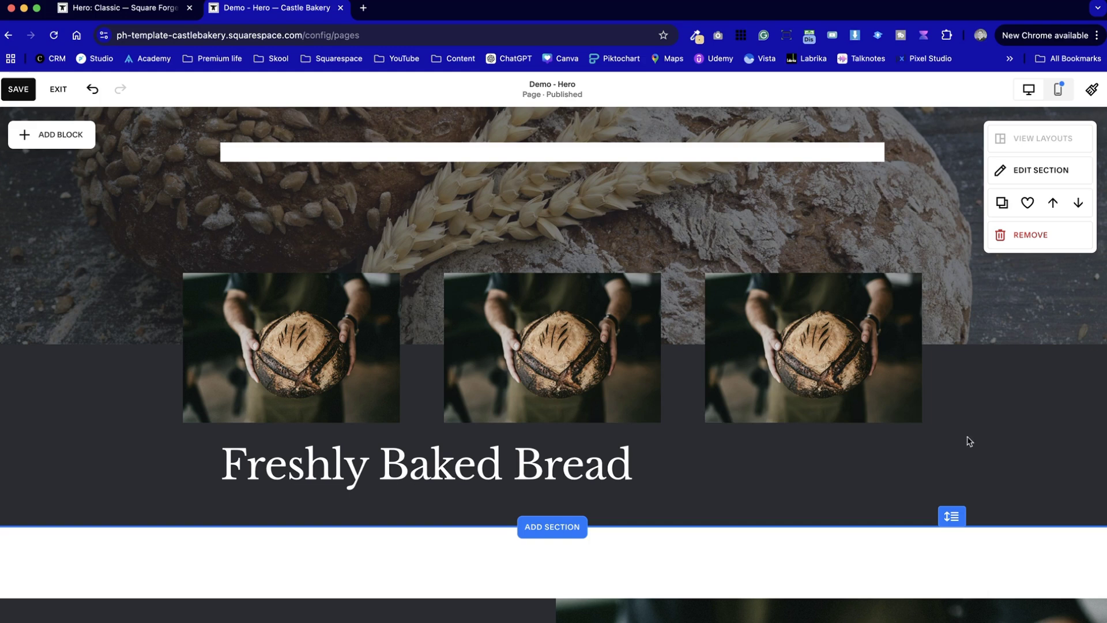
Shift the three images and the heading down one grid row together, and delete the white bar
{"action": "left_click_drag", "start_coordinate": [960, 444], "coordinate": [366, 400]}
{"action": "left_click_drag", "start_coordinate": [528, 396], "coordinate": [527, 423]}
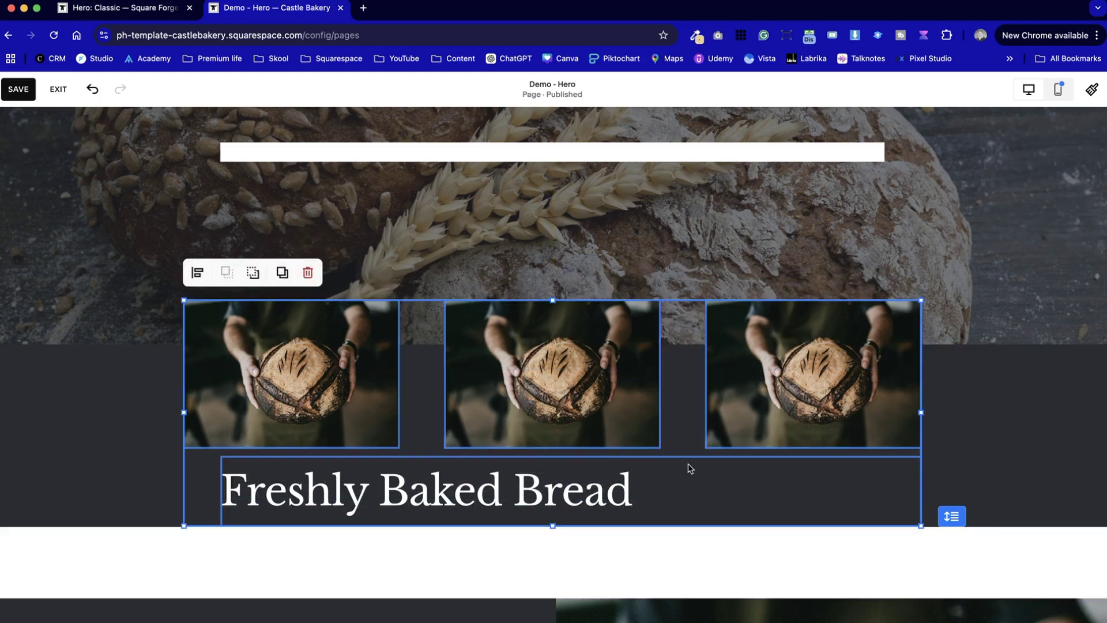
{"action": "left_click", "coordinate": [990, 429]}
{"action": "left_click", "coordinate": [744, 153]}
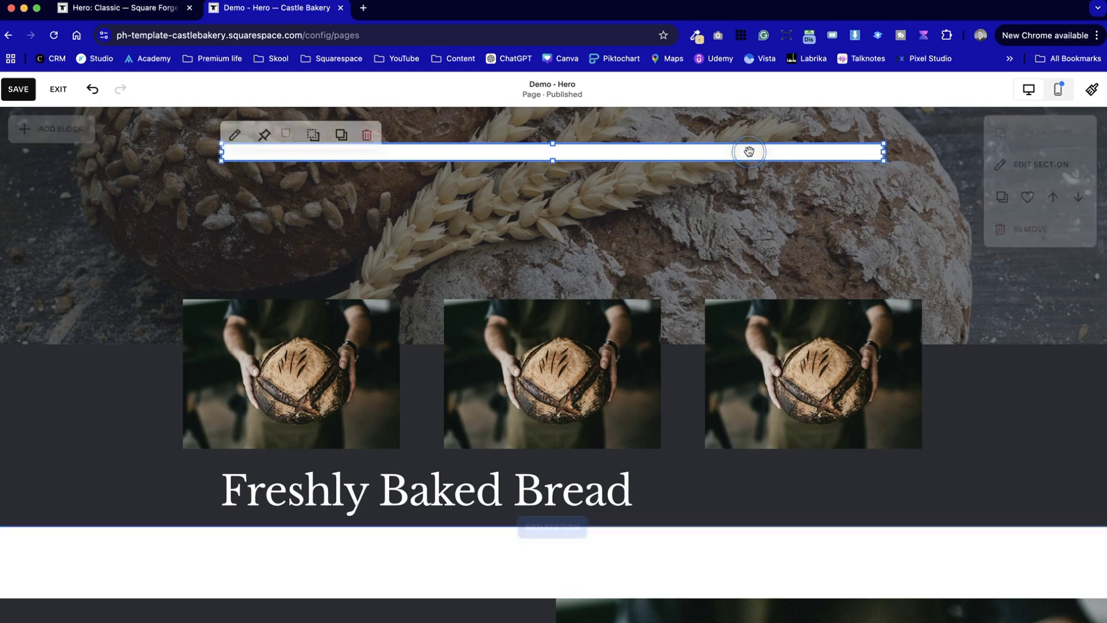
{"action": "left_click", "coordinate": [371, 143]}
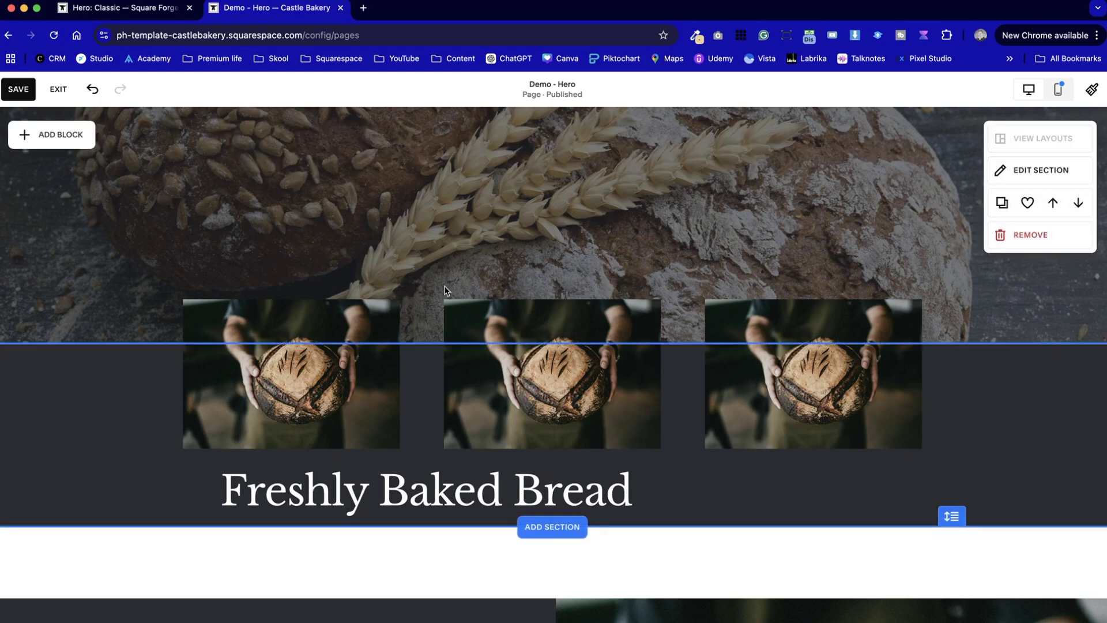
Move the Freshly Baked Bread heading above the three images, aligned with the first image's outer edge
{"action": "scroll", "coordinate": [423, 336], "scroll_direction": "up", "scroll_amount": 2}
{"action": "left_click_drag", "start_coordinate": [421, 539], "coordinate": [411, 309]}
{"action": "left_click", "coordinate": [132, 327]}
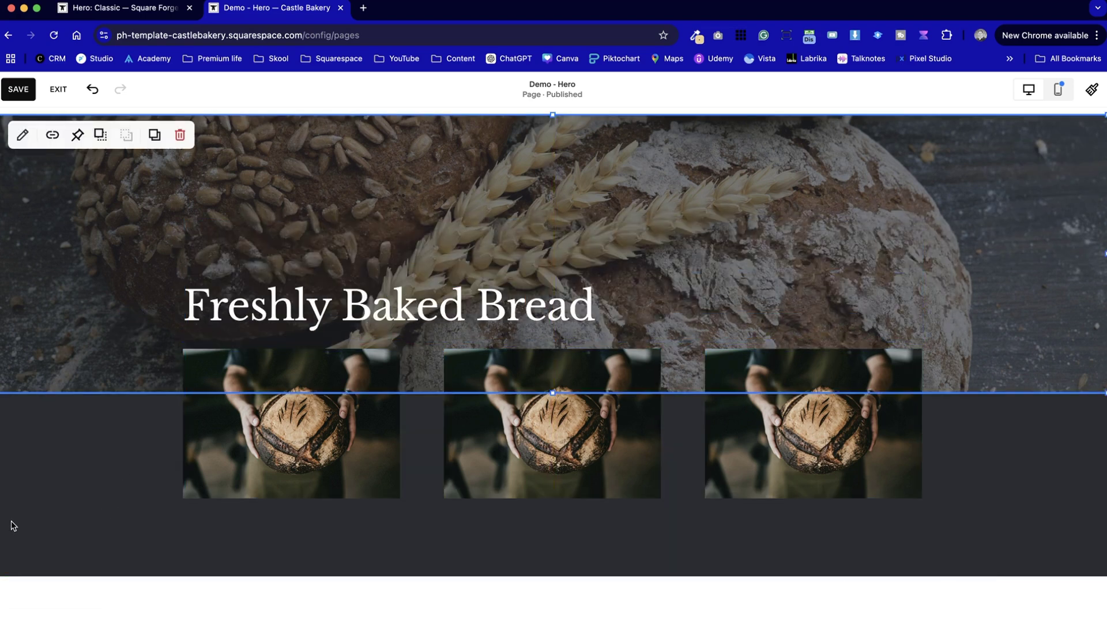
Raise the heading slightly to match the spacing in the Square Forge three-box example, and shorten the hero section to just beneath the images
{"action": "scroll", "coordinate": [10, 524], "scroll_direction": "up", "scroll_amount": 2}
{"action": "key", "text": "ctrl+shift+Tab"}
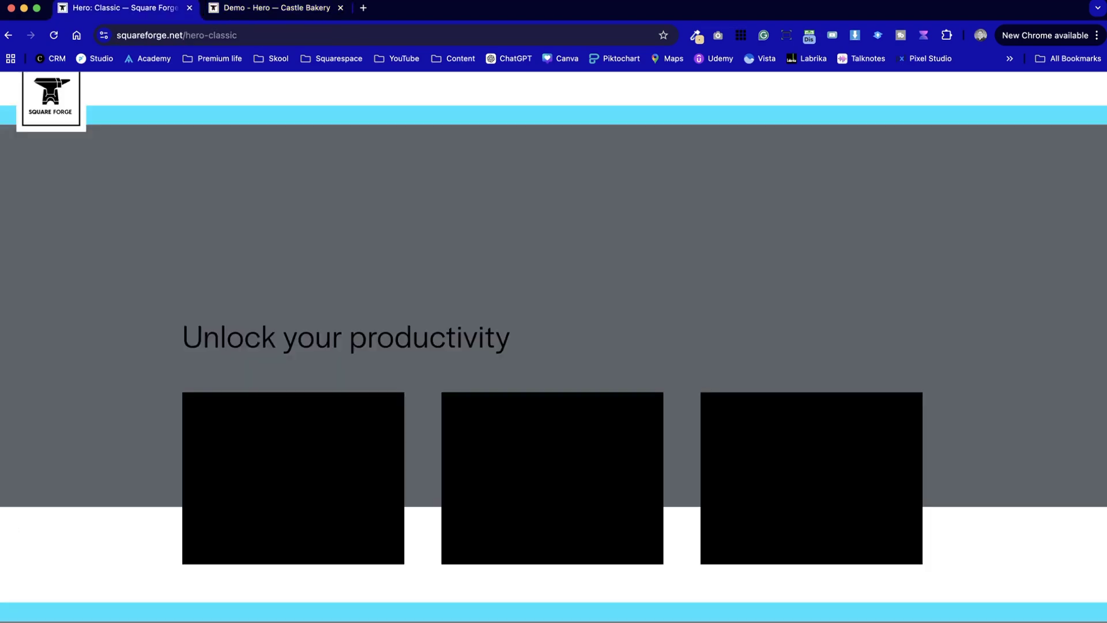
{"action": "scroll", "coordinate": [245, 531], "scroll_direction": "down", "scroll_amount": 2}
{"action": "key", "text": "ctrl+Tab"}
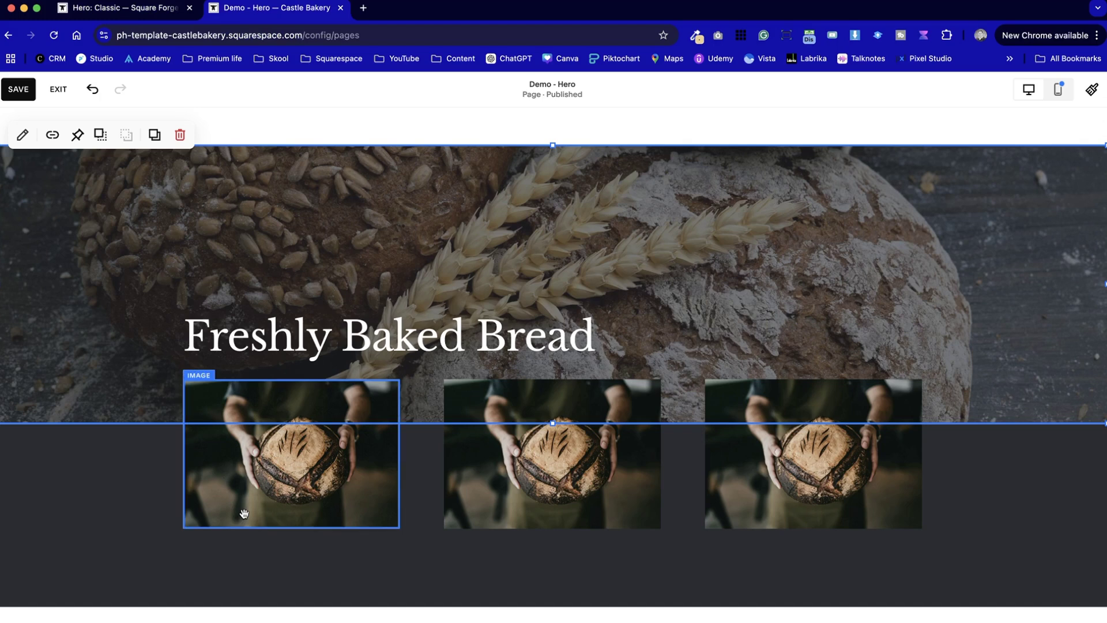
{"action": "left_click", "coordinate": [298, 341]}
{"action": "left_click", "coordinate": [174, 373]}
{"action": "left_click_drag", "start_coordinate": [951, 594], "coordinate": [952, 545]}
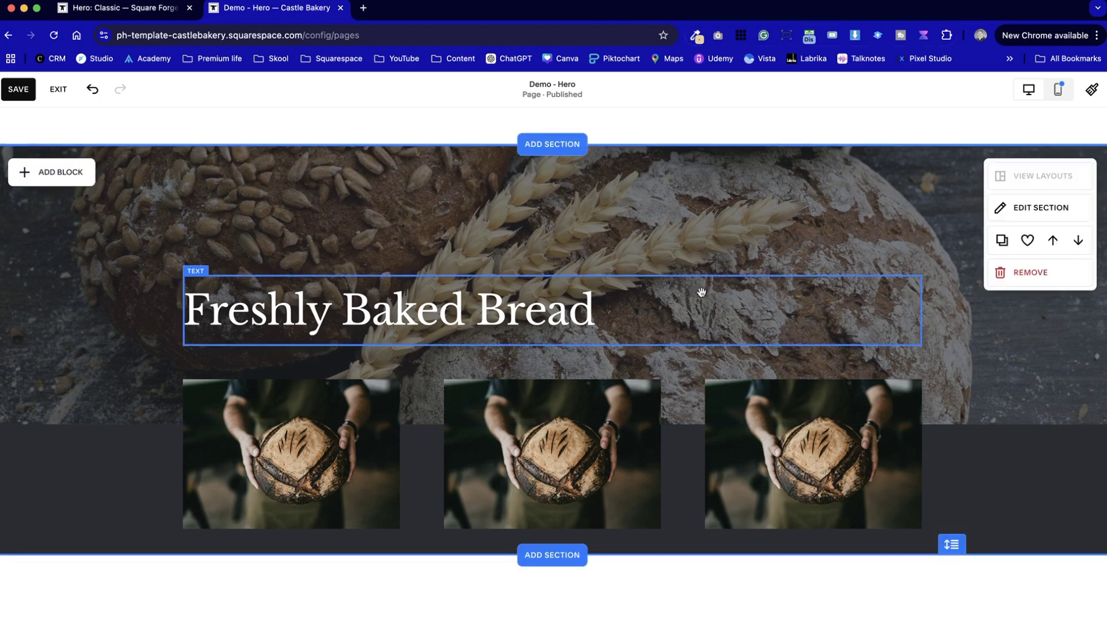
Apply the image effect in the second row, second column of the effect choices to the hero's background bread photo
{"action": "double_click", "coordinate": [898, 224]}
{"action": "left_click", "coordinate": [973, 161]}
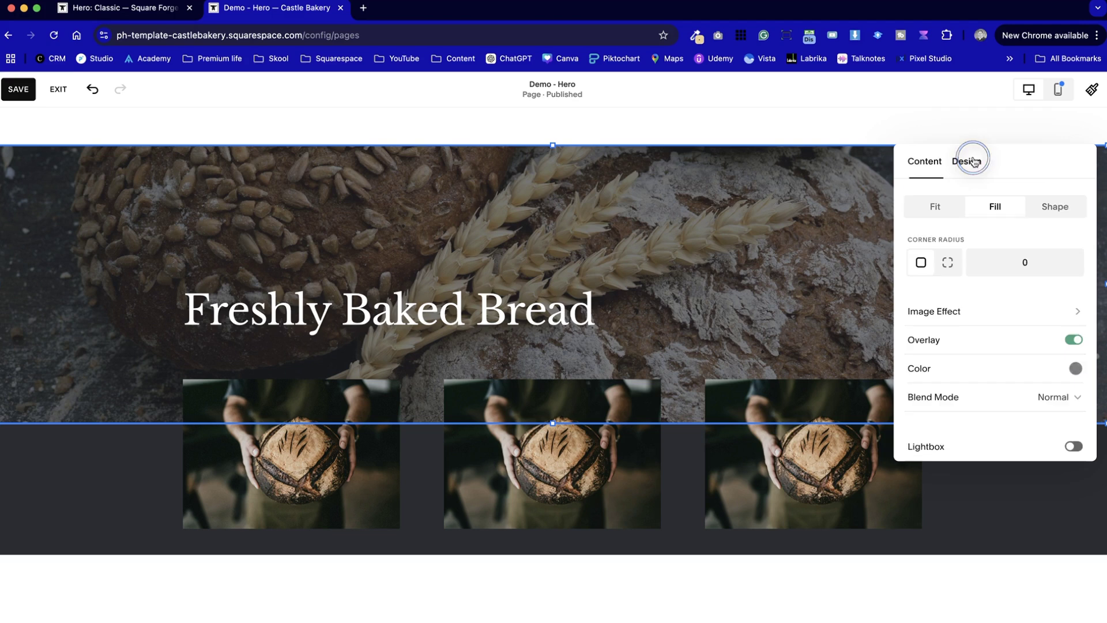
{"action": "left_click_drag", "start_coordinate": [1032, 161], "coordinate": [930, 160]}
{"action": "left_click", "coordinate": [894, 316]}
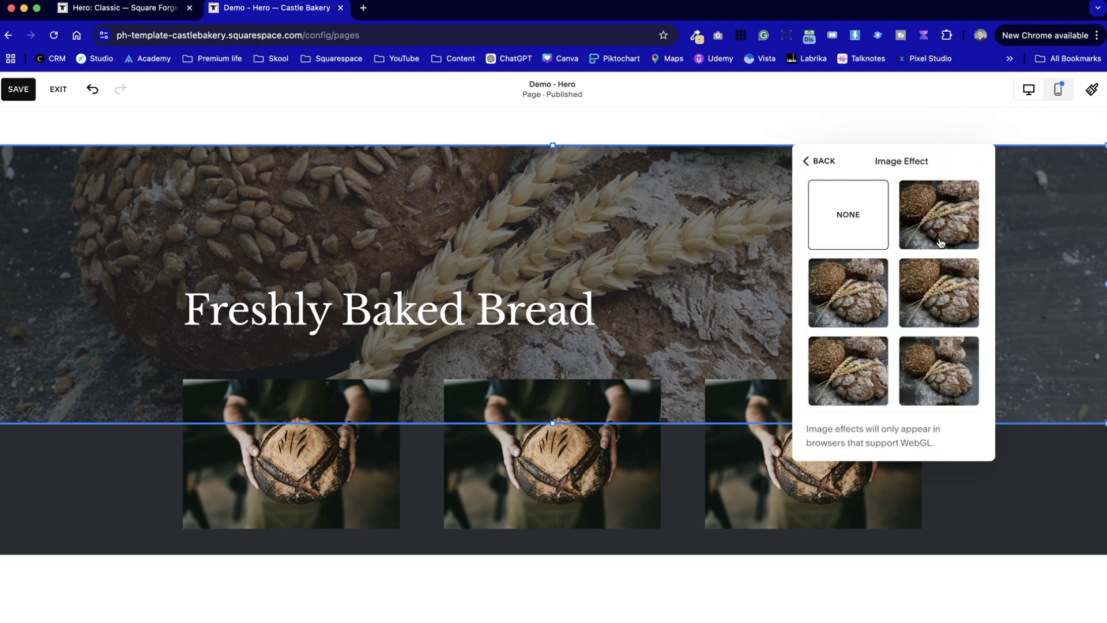
{"action": "left_click", "coordinate": [946, 295]}
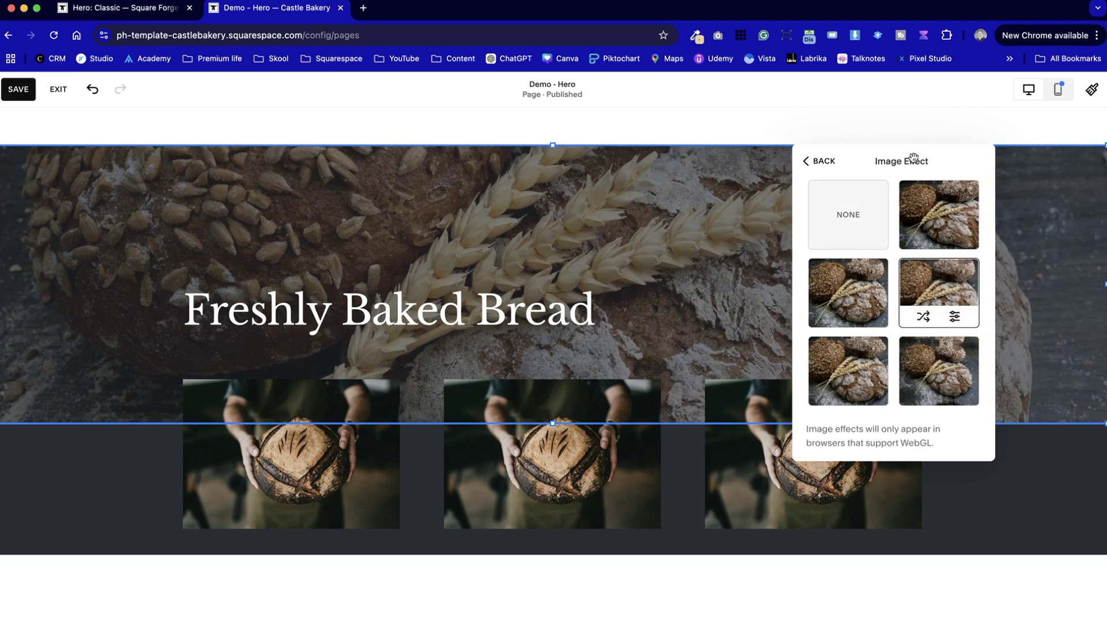
{"action": "left_click", "coordinate": [823, 162]}
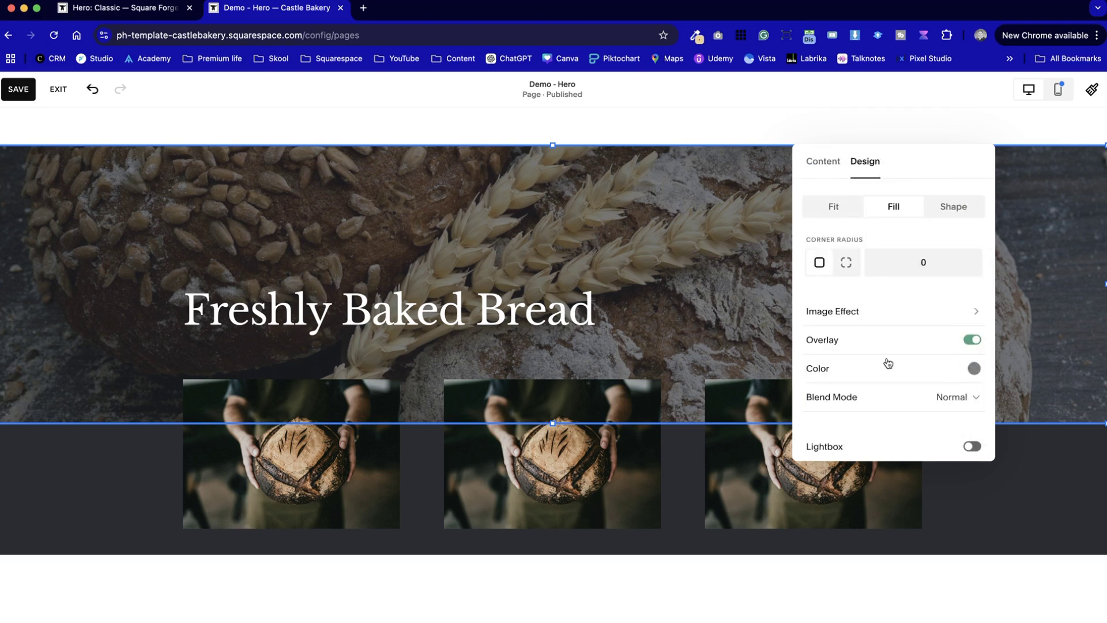
Open the background bread photo for editing and crop it to 16:9, keeping its lower part
{"action": "left_click", "coordinate": [825, 163]}
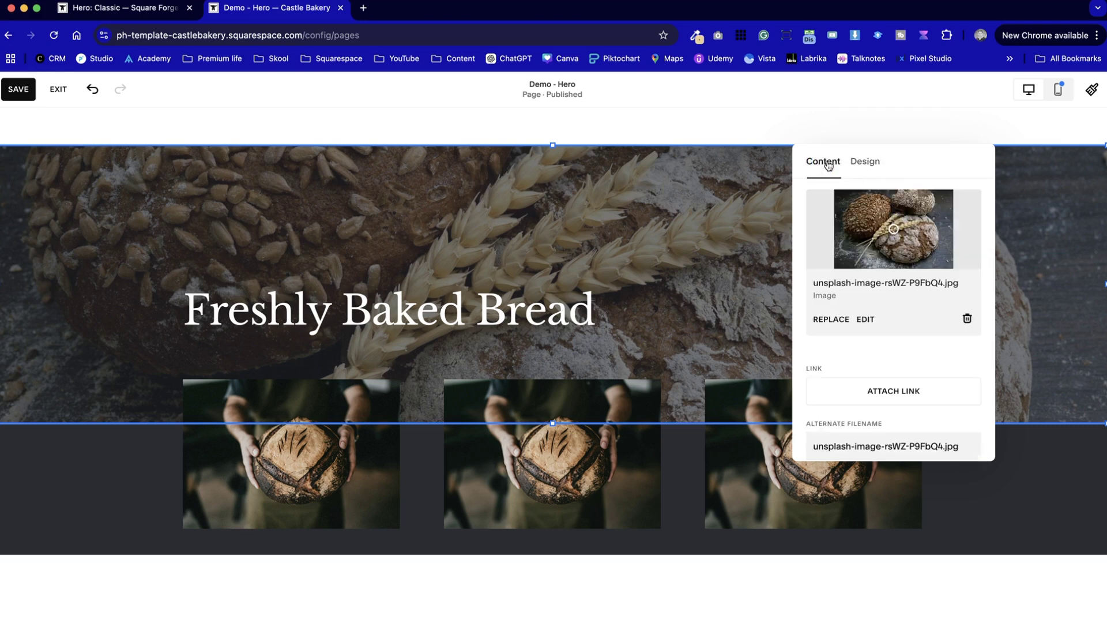
{"action": "left_click", "coordinate": [867, 319]}
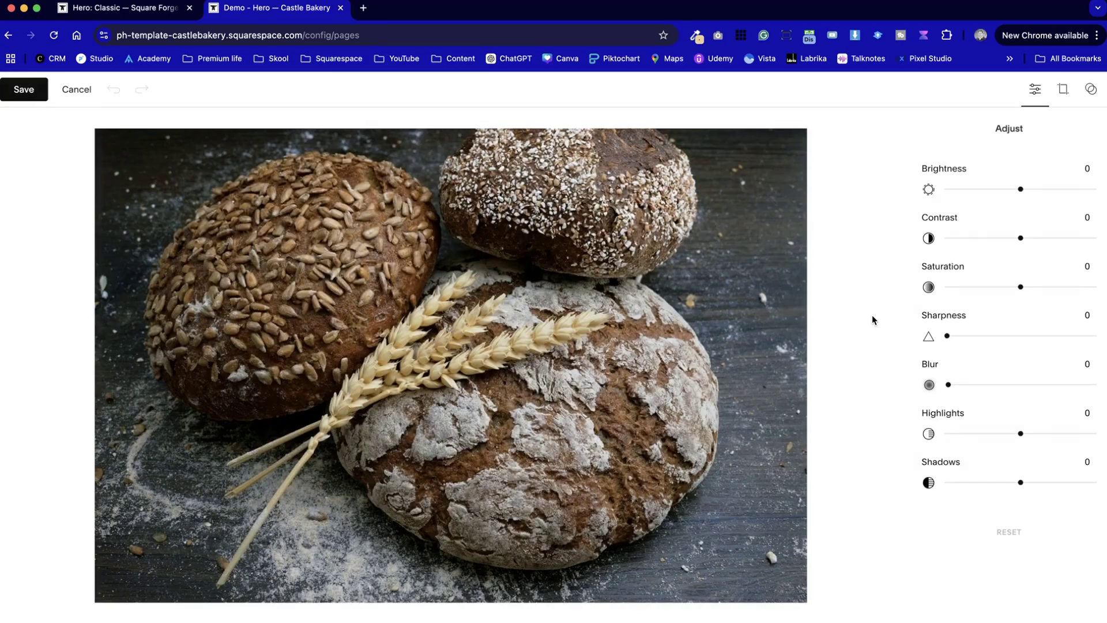
{"action": "left_click", "coordinate": [1074, 92]}
{"action": "left_click", "coordinate": [1040, 293]}
{"action": "left_click", "coordinate": [595, 347]}
{"action": "left_click_drag", "start_coordinate": [595, 347], "coordinate": [591, 271]}
{"action": "left_click_drag", "start_coordinate": [585, 349], "coordinate": [591, 402]}
{"action": "left_click_drag", "start_coordinate": [619, 437], "coordinate": [619, 454]}
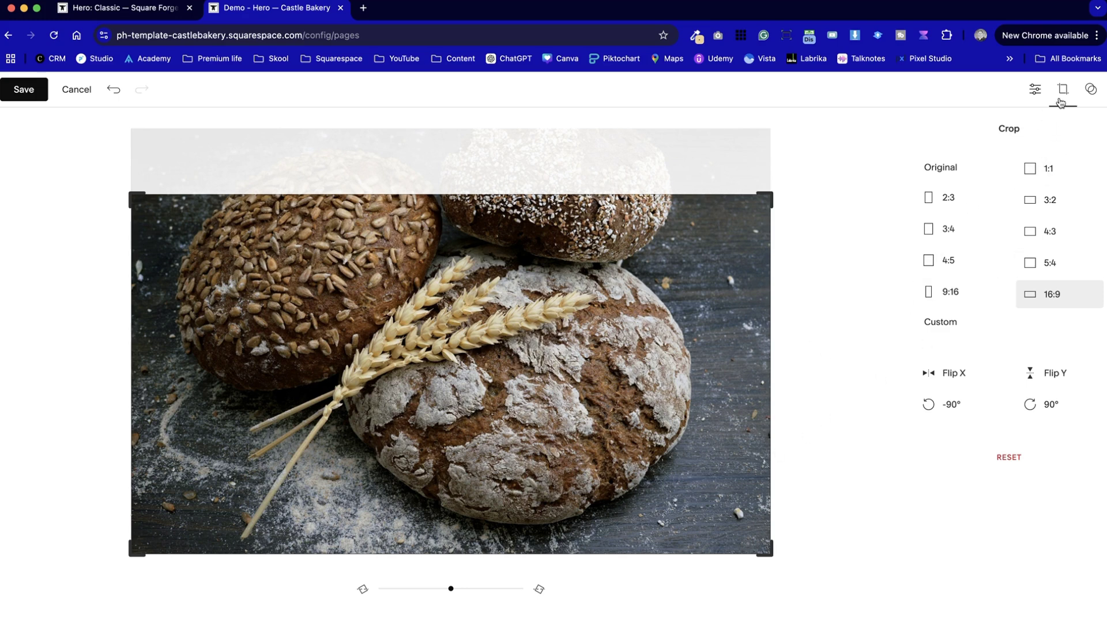
Adjust the background photo to saturation -52, contrast 22, brightness -34 and highlights -68, and save the edited image
{"action": "left_click", "coordinate": [1036, 89]}
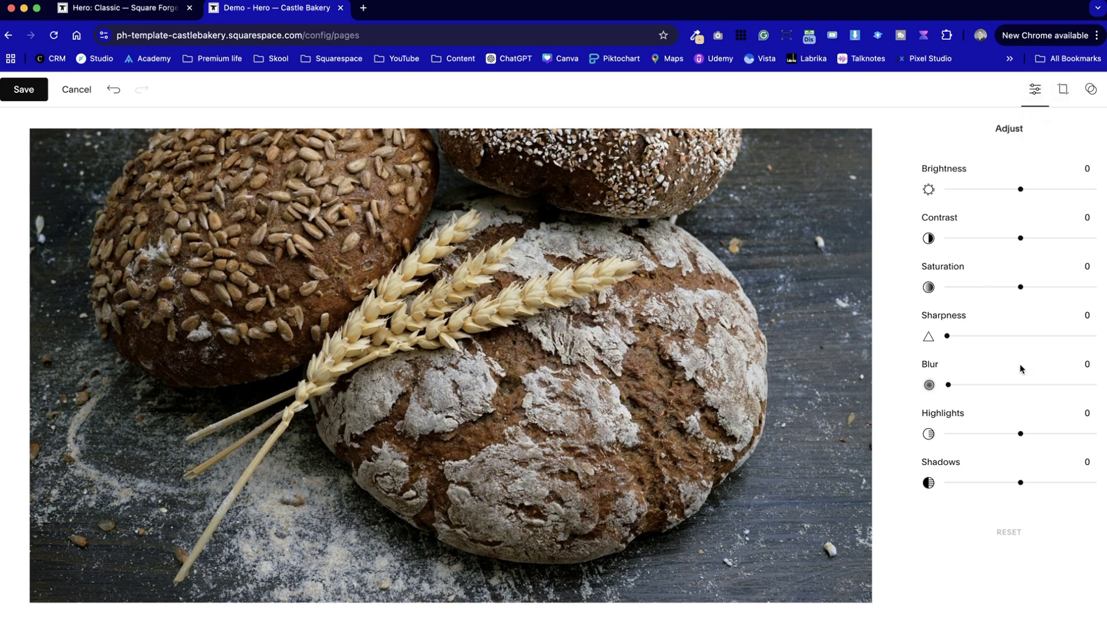
{"action": "left_click_drag", "start_coordinate": [1010, 295], "coordinate": [968, 283]}
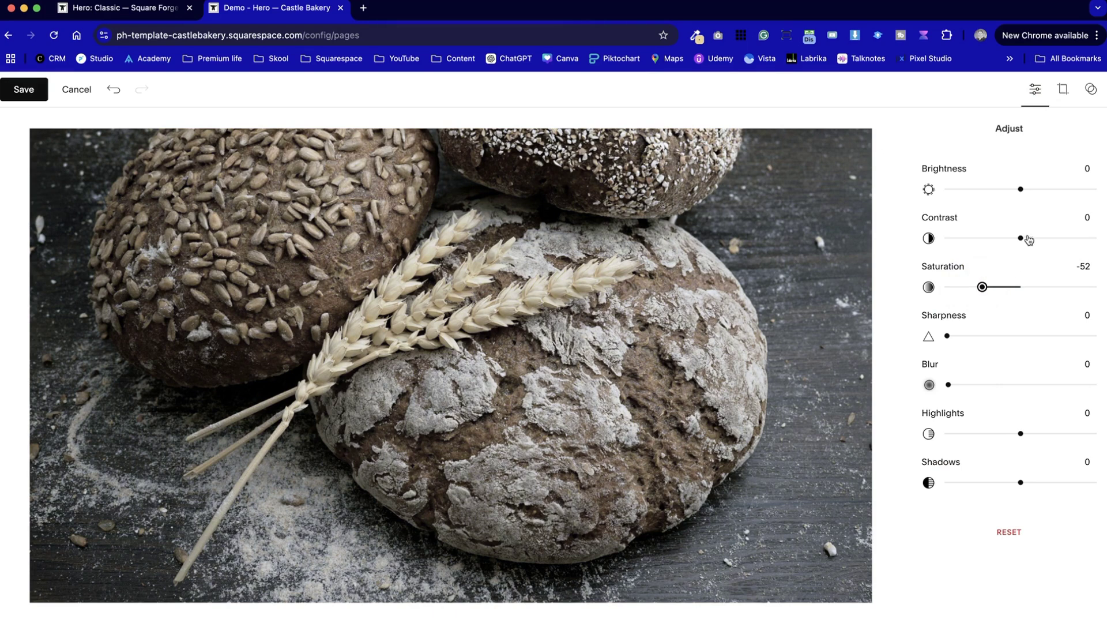
{"action": "mouse_move", "coordinate": [1020, 239]}
{"action": "left_mouse_down"}
{"action": "mouse_move", "coordinate": [989, 234]}
{"action": "mouse_move", "coordinate": [1036, 238]}
{"action": "left_mouse_up"}
{"action": "left_click_drag", "start_coordinate": [1018, 188], "coordinate": [994, 187]}
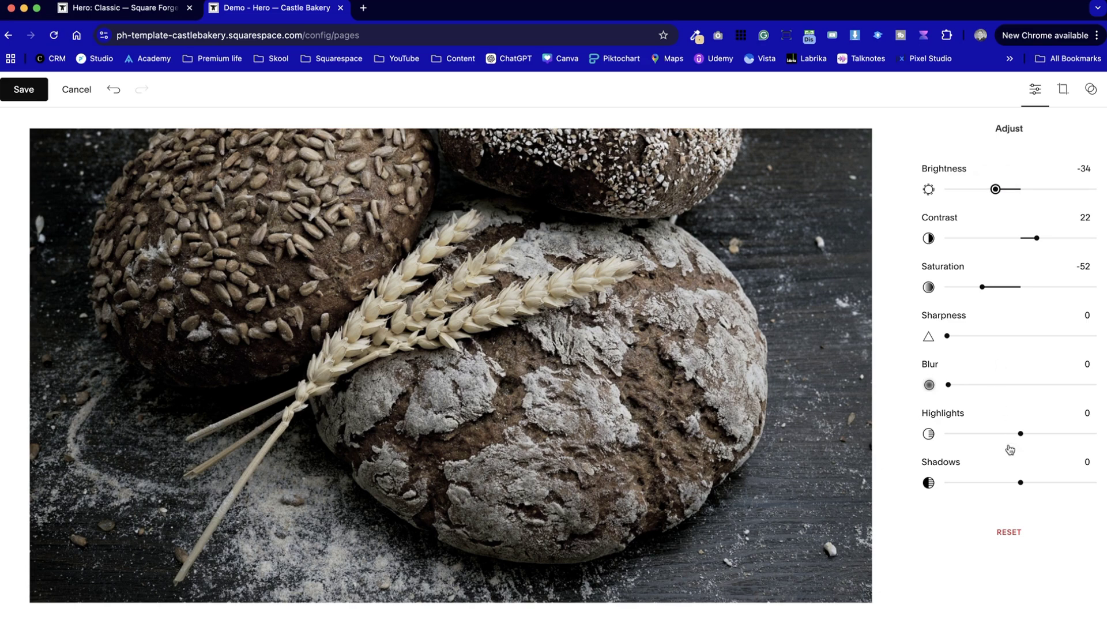
{"action": "left_click_drag", "start_coordinate": [1020, 433], "coordinate": [959, 420]}
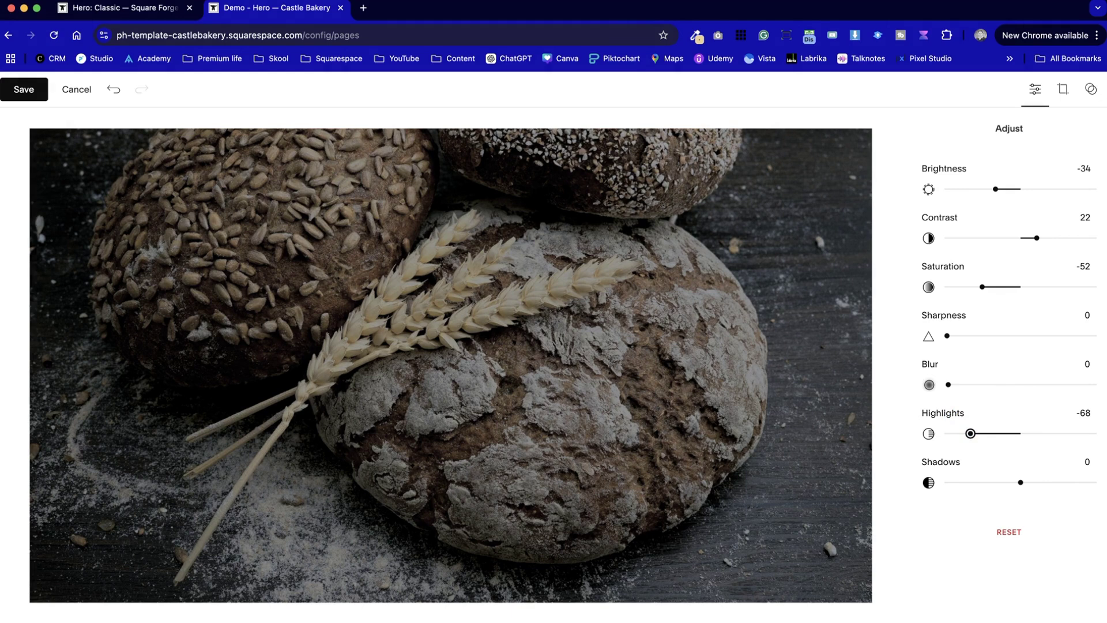
{"action": "left_click", "coordinate": [23, 89]}
Strengthen the background photo's dark overlay by raising its colour opacity to about 80%
{"action": "left_click", "coordinate": [600, 376]}
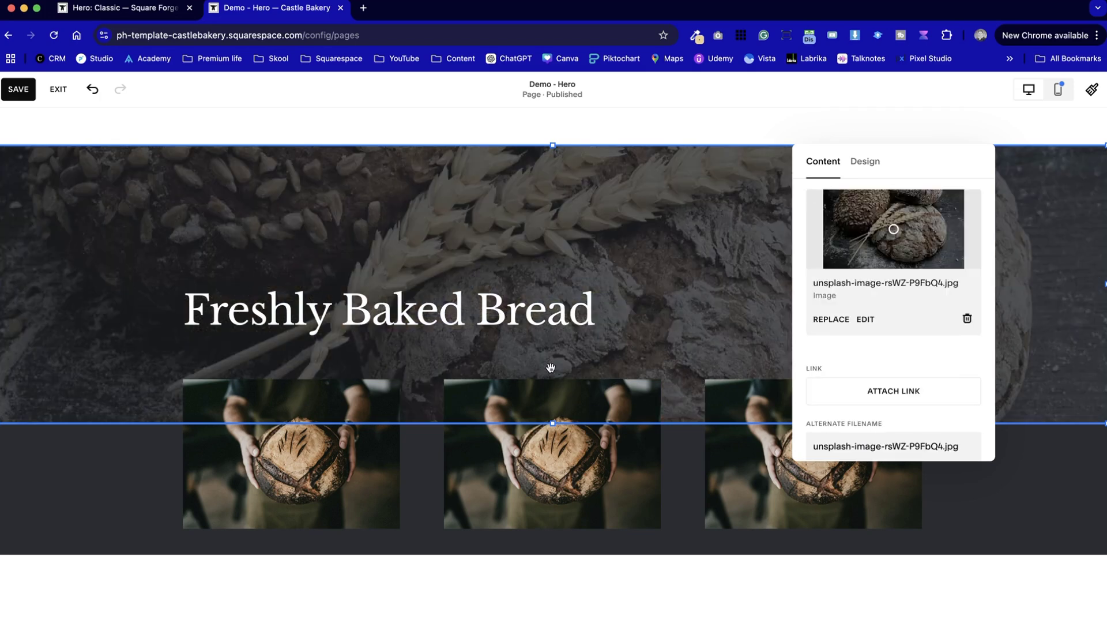
{"action": "scroll", "coordinate": [551, 368], "scroll_direction": "down", "scroll_amount": 5}
{"action": "scroll", "coordinate": [544, 328], "scroll_direction": "up", "scroll_amount": 4}
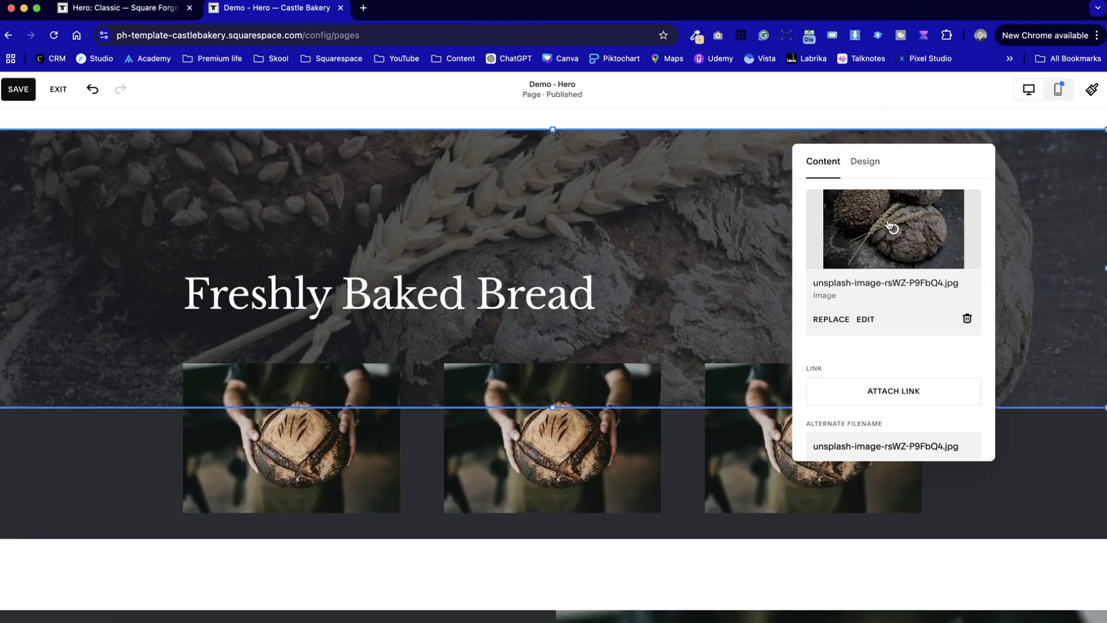
{"action": "scroll", "coordinate": [891, 231], "scroll_direction": "down", "scroll_amount": 3}
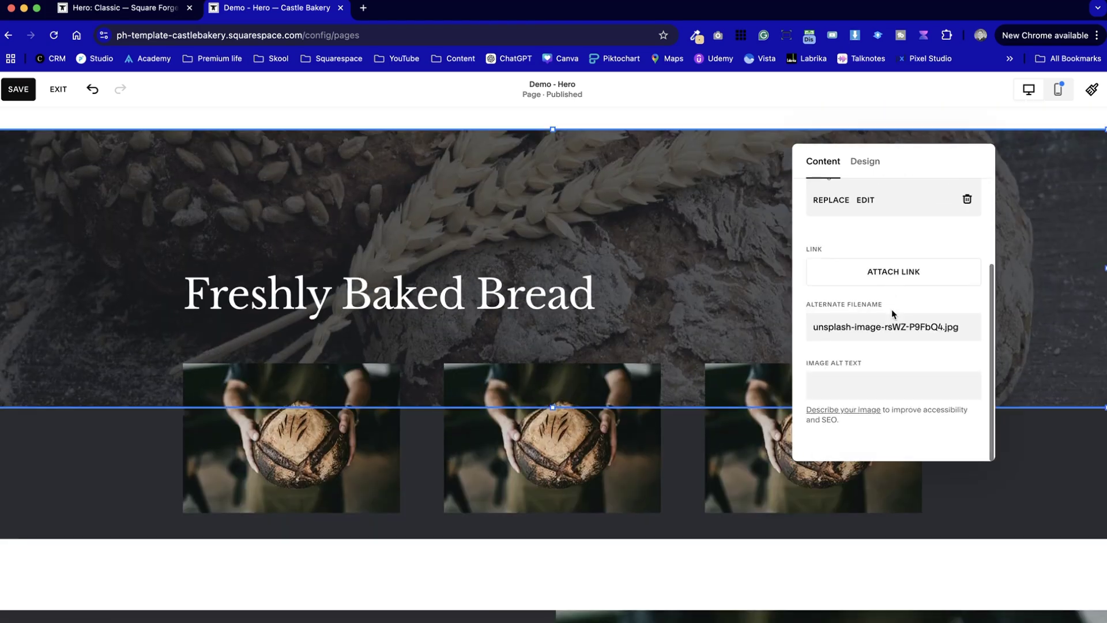
{"action": "scroll", "coordinate": [891, 230], "scroll_direction": "up", "scroll_amount": 3}
{"action": "left_click", "coordinate": [865, 161]}
{"action": "scroll", "coordinate": [911, 358], "scroll_direction": "down", "scroll_amount": 1}
{"action": "left_click", "coordinate": [974, 356]}
{"action": "left_click", "coordinate": [1060, 357]}
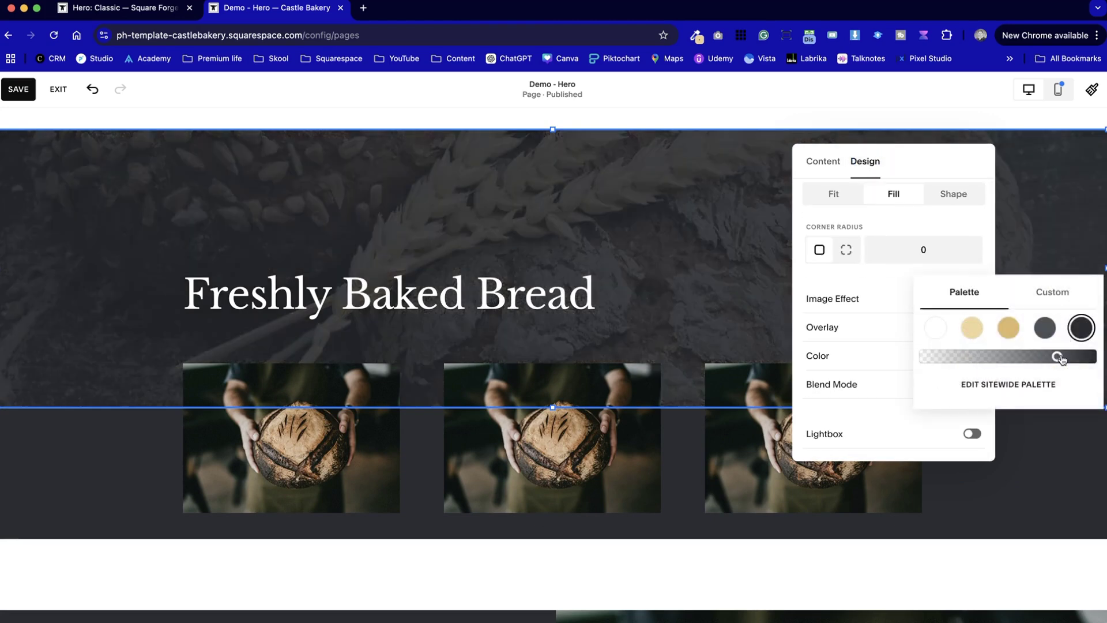
{"action": "left_click", "coordinate": [62, 467]}
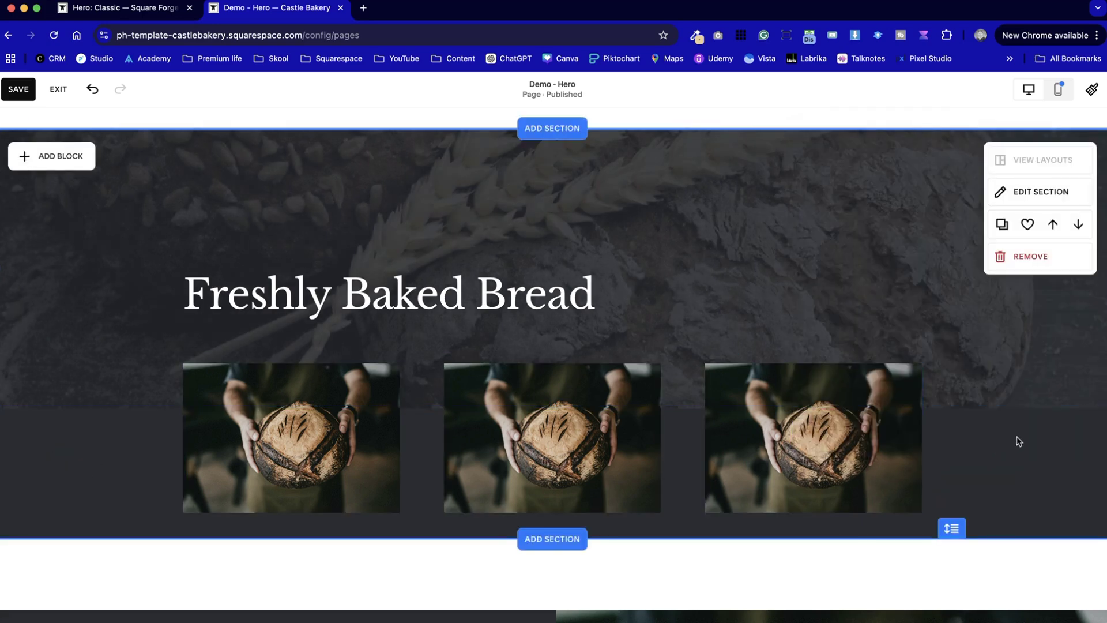
Replace the middle image with the dough-kneading photo unsplash-image-tOYiQxF9-Ys.jpg from the library
{"action": "double_click", "coordinate": [596, 432]}
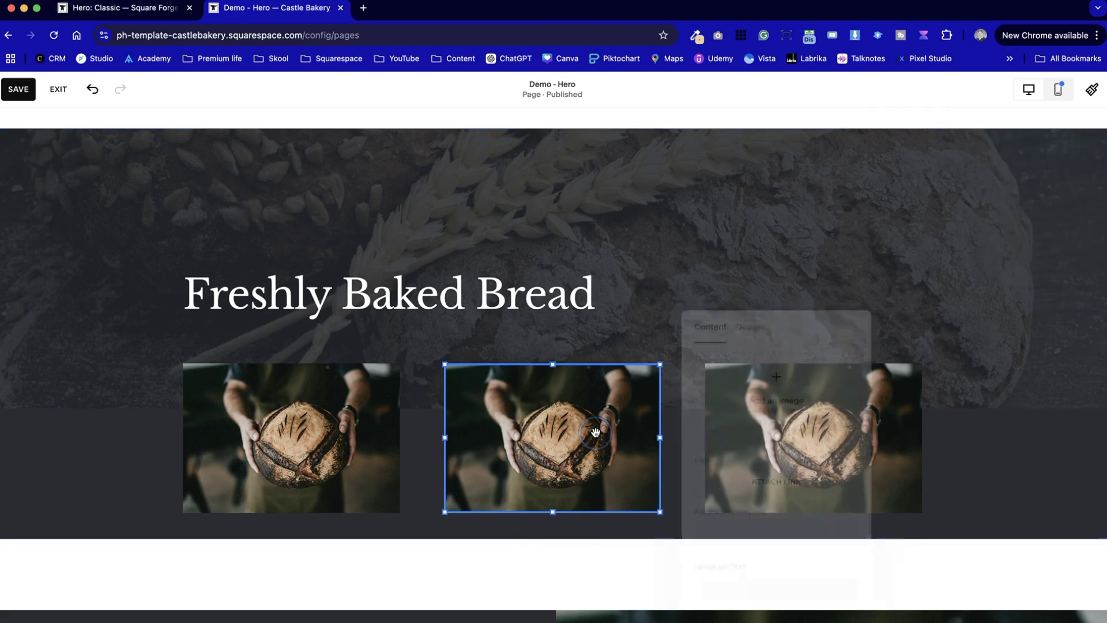
{"action": "left_click", "coordinate": [715, 475]}
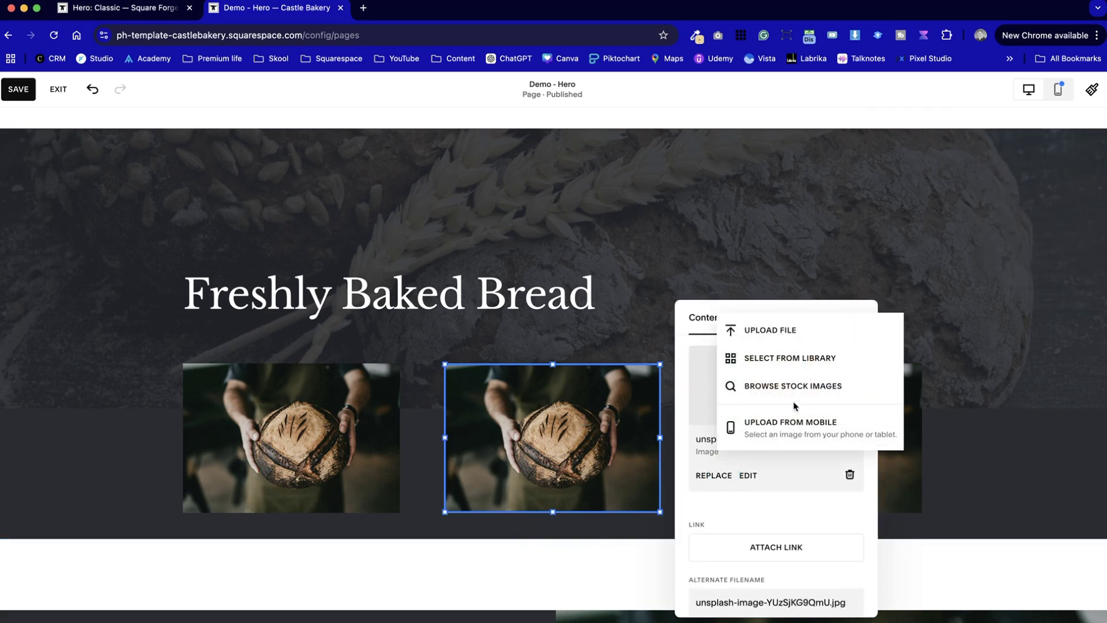
{"action": "left_click", "coordinate": [790, 358]}
{"action": "scroll", "coordinate": [562, 459], "scroll_direction": "down", "scroll_amount": 1}
{"action": "left_click", "coordinate": [733, 444]}
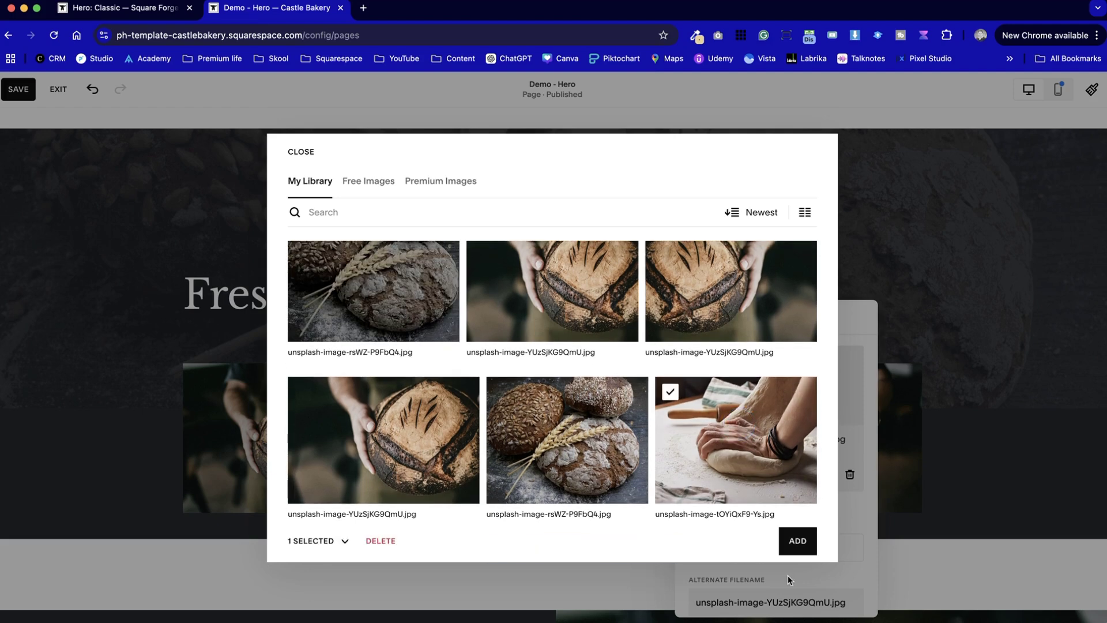
{"action": "left_click", "coordinate": [797, 542]}
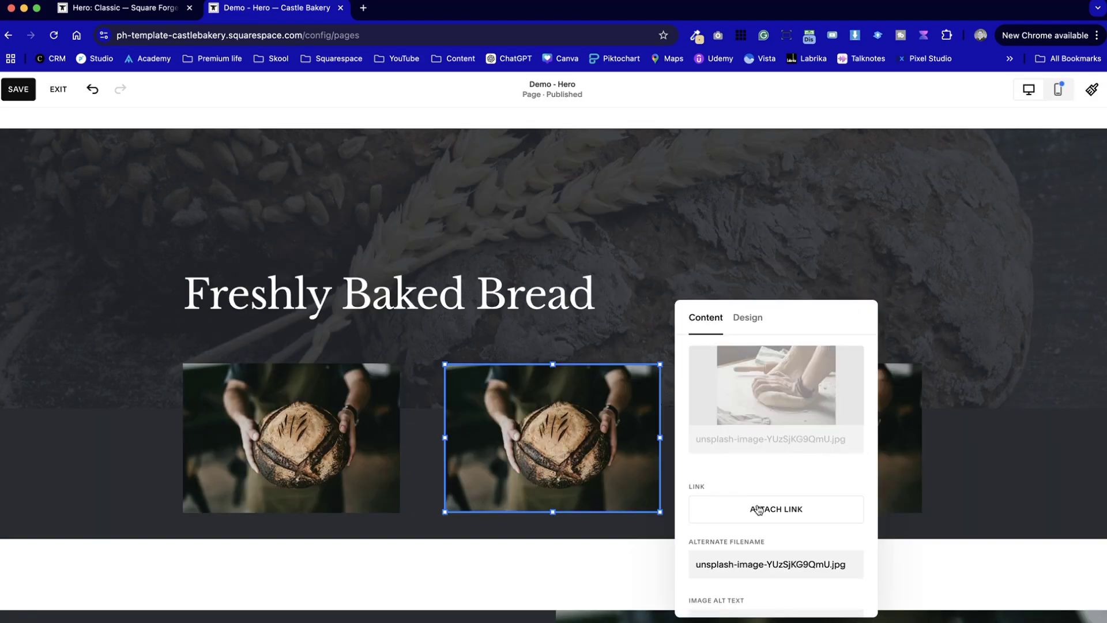
{"action": "left_click", "coordinate": [667, 237]}
Replace the third image in the row with the croissant photo unsplash-image-K-0EMrazASM.jpg
{"action": "double_click", "coordinate": [808, 412]}
{"action": "left_click", "coordinate": [939, 475]}
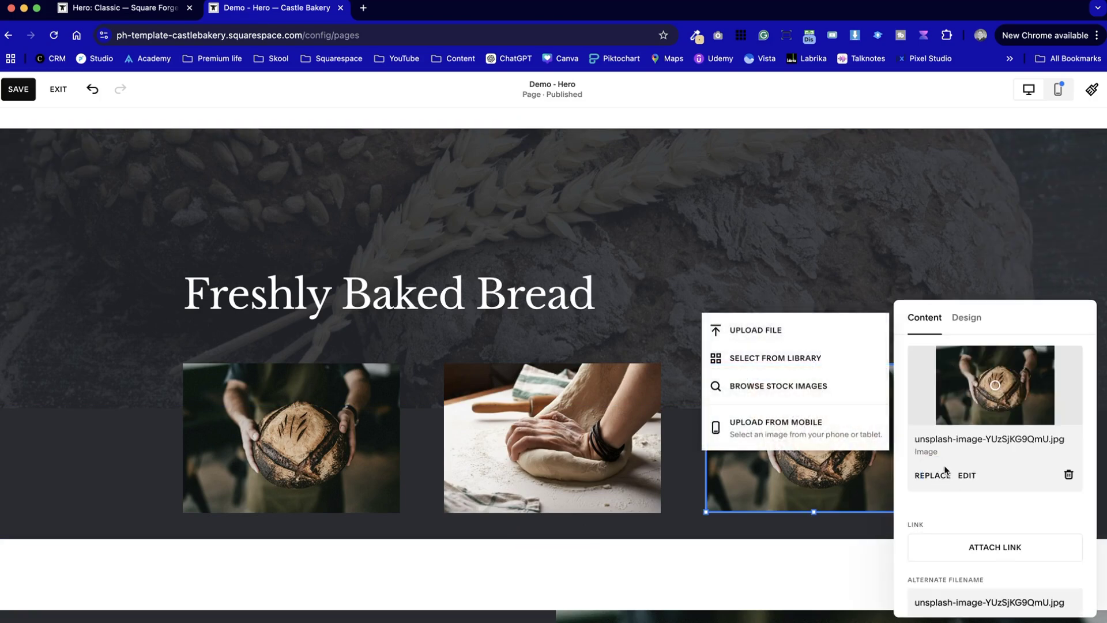
{"action": "left_click", "coordinate": [786, 381]}
{"action": "scroll", "coordinate": [702, 434], "scroll_direction": "down", "scroll_amount": 5}
{"action": "scroll", "coordinate": [646, 398], "scroll_direction": "down", "scroll_amount": 2}
{"action": "left_click", "coordinate": [748, 501]}
{"action": "left_click", "coordinate": [797, 541]}
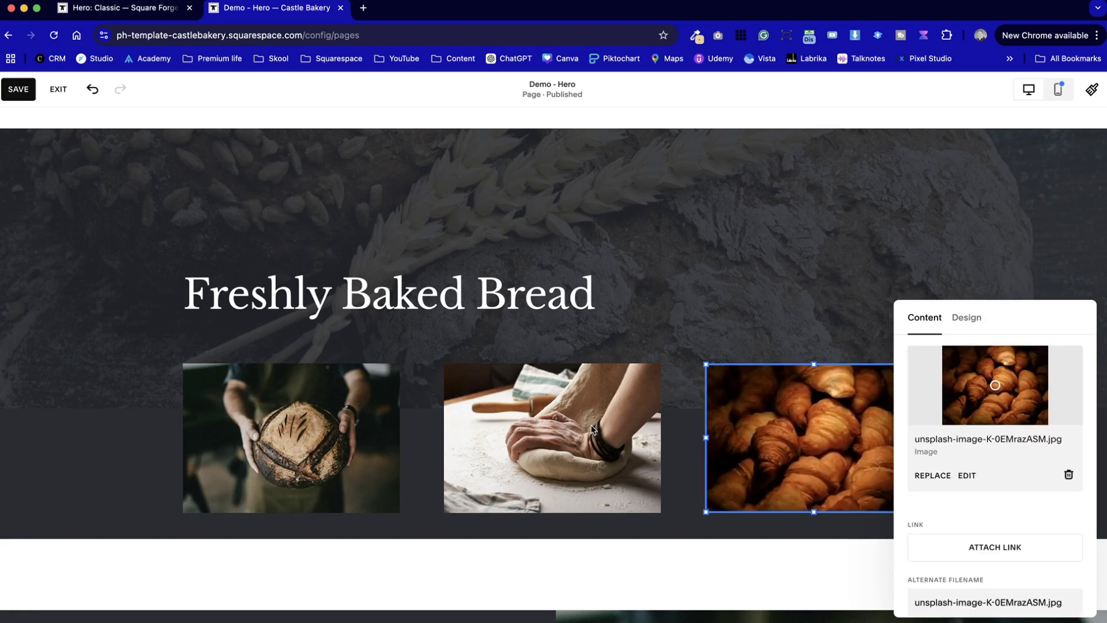
{"action": "left_click", "coordinate": [154, 361]}
{"action": "scroll", "coordinate": [154, 361], "scroll_direction": "down", "scroll_amount": 3}
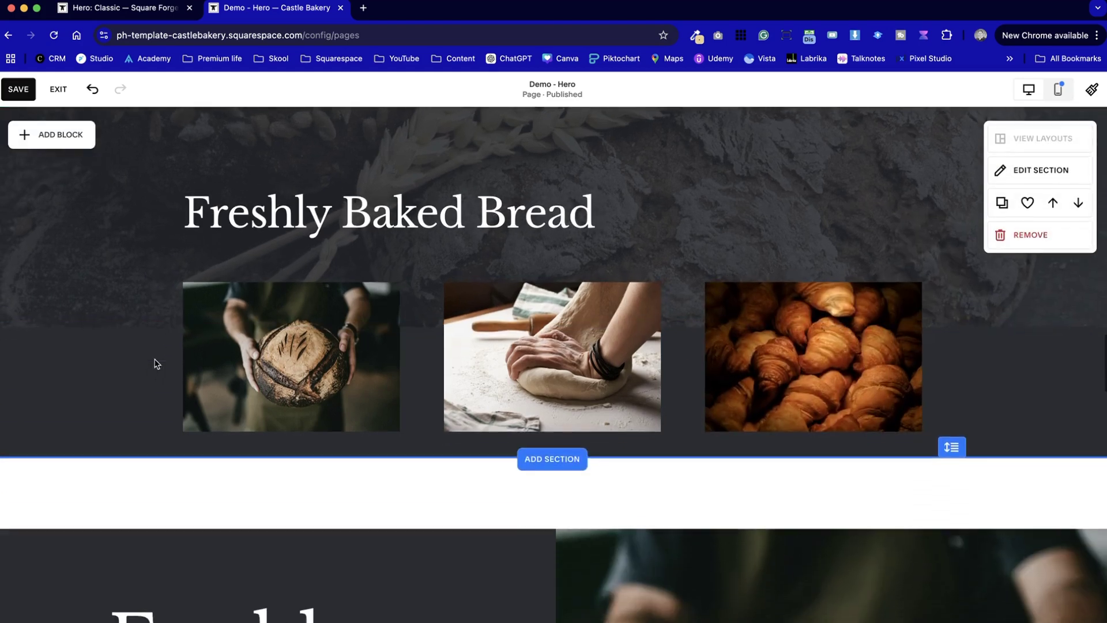
{"action": "left_click_drag", "start_coordinate": [966, 402], "coordinate": [188, 362]}
{"action": "mouse_move", "coordinate": [272, 370]}
{"action": "left_mouse_down"}
{"action": "mouse_move", "coordinate": [289, 370]}
{"action": "mouse_move", "coordinate": [273, 370]}
{"action": "left_mouse_up"}
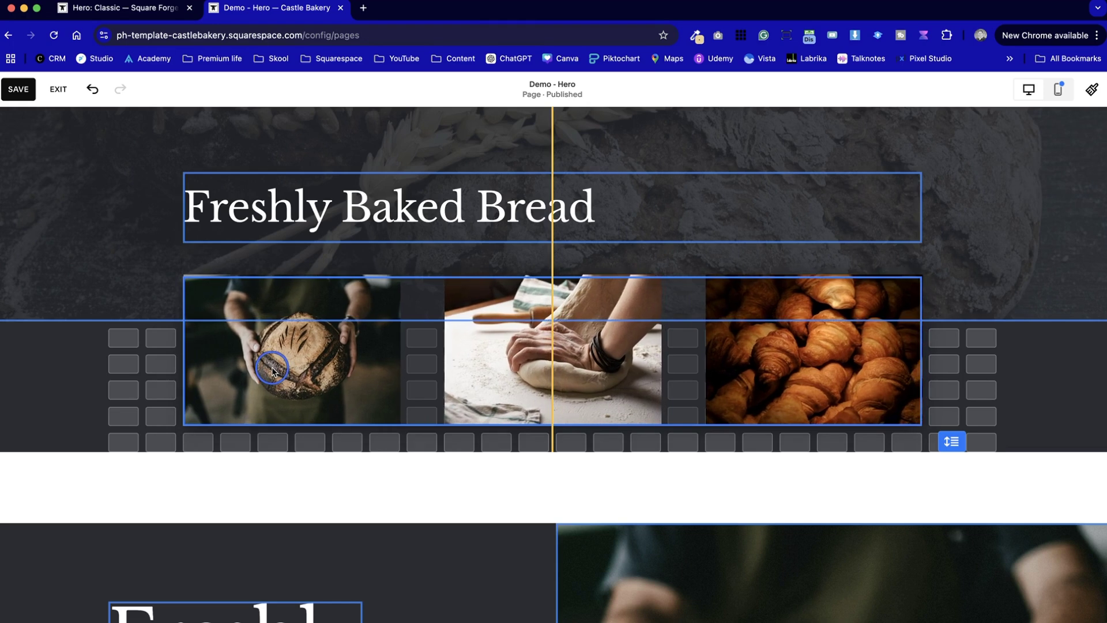
{"action": "left_click_drag", "start_coordinate": [272, 370], "coordinate": [274, 370]}
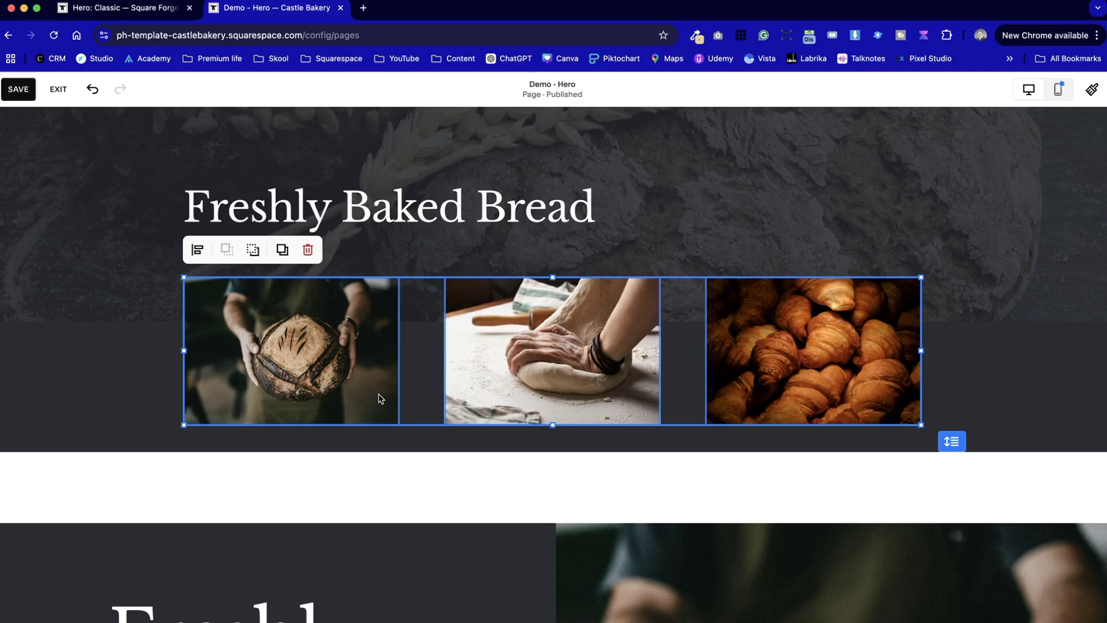
{"action": "left_click", "coordinate": [1051, 376]}
{"action": "scroll", "coordinate": [1058, 370], "scroll_direction": "up", "scroll_amount": 2}
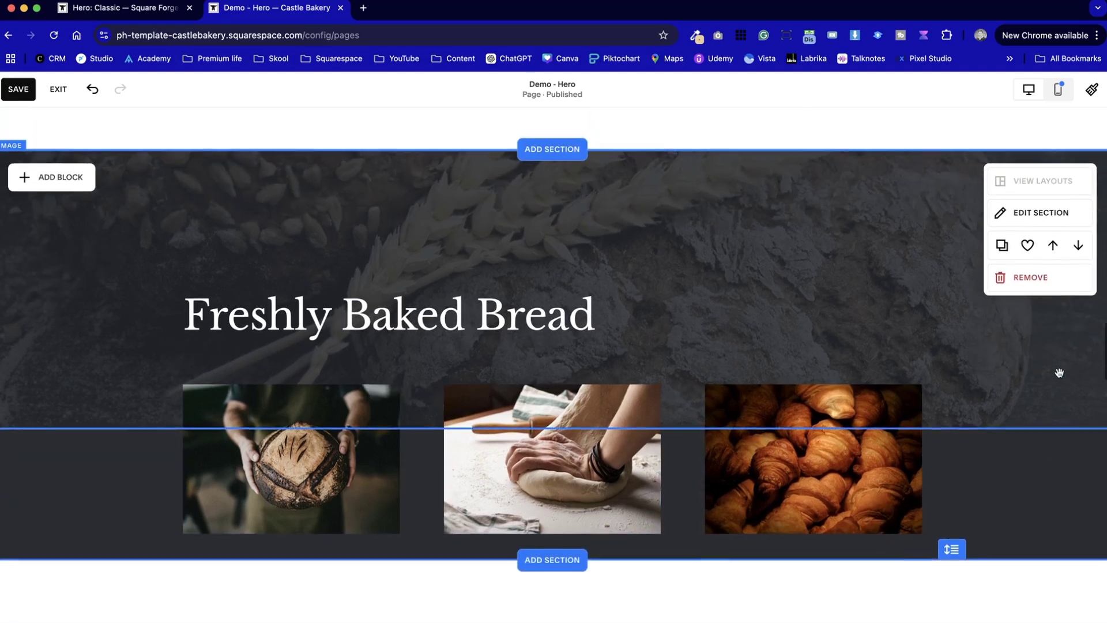
Use a custom grid gap with 0 horizontal spacing for the three-image hero section and save the page
{"action": "left_click", "coordinate": [1038, 215]}
{"action": "left_click", "coordinate": [1070, 304]}
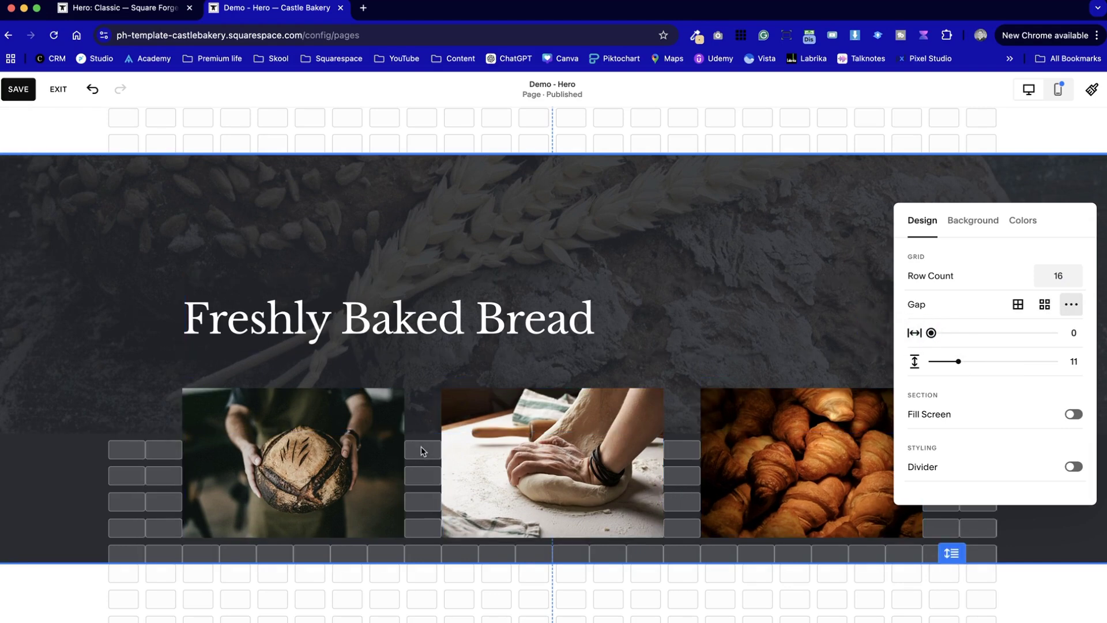
{"action": "left_click", "coordinate": [133, 391]}
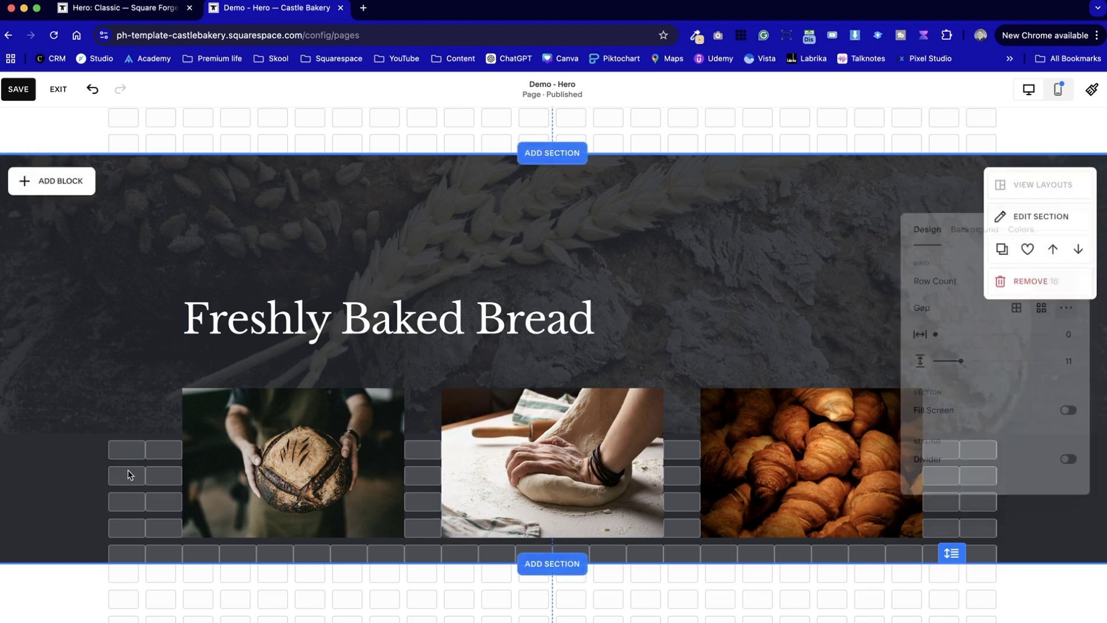
{"action": "scroll", "coordinate": [128, 471], "scroll_direction": "down", "scroll_amount": 2}
{"action": "left_click", "coordinate": [16, 91]}
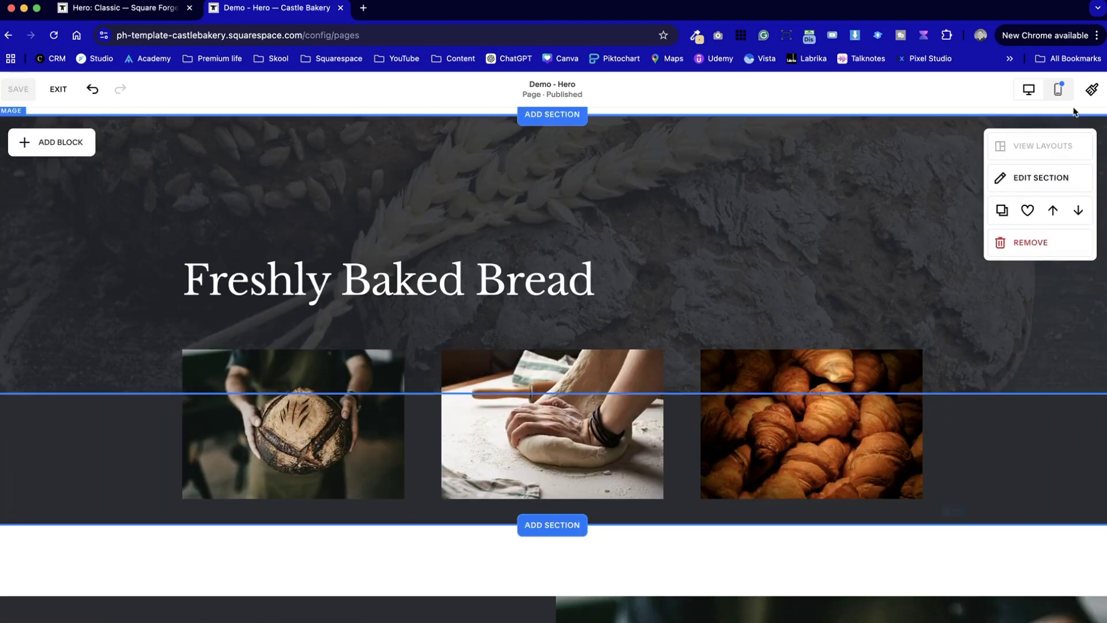
In the mobile layout, shorten the image of hands holding the loaf by raising its lower edge
{"action": "left_click", "coordinate": [1058, 90]}
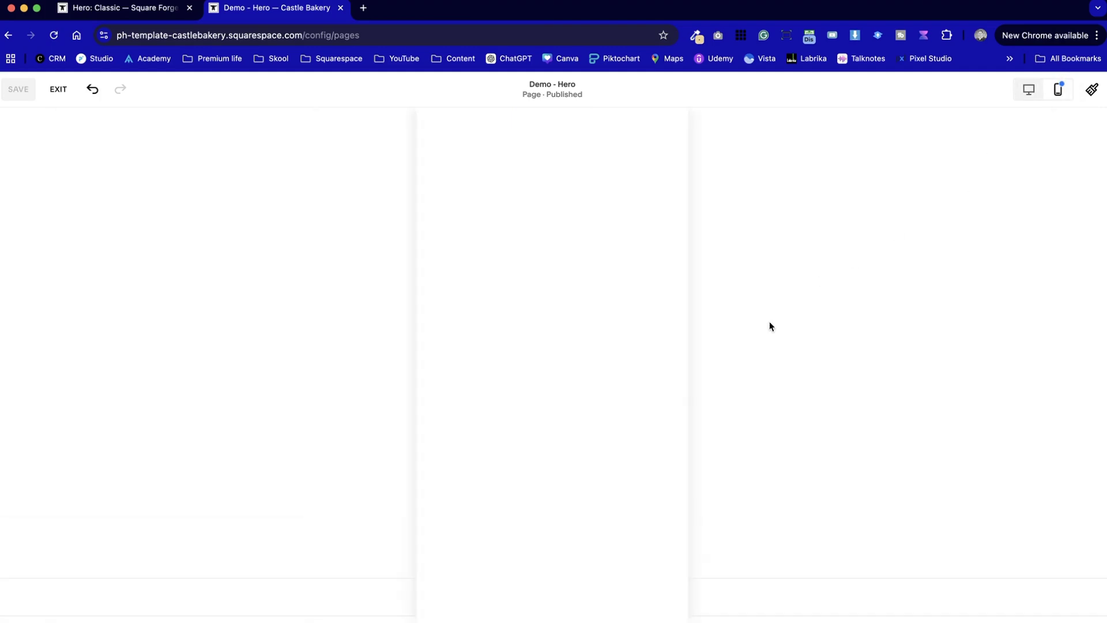
{"action": "scroll", "coordinate": [640, 417], "scroll_direction": "up", "scroll_amount": 2}
{"action": "scroll", "coordinate": [627, 427], "scroll_direction": "down", "scroll_amount": 8}
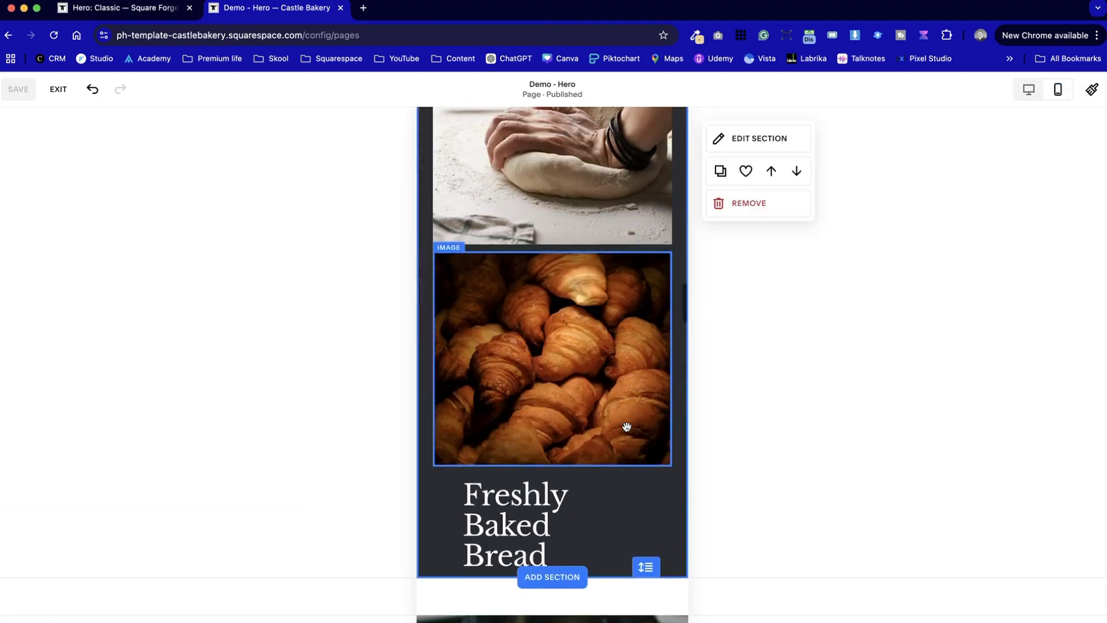
{"action": "scroll", "coordinate": [627, 427], "scroll_direction": "up", "scroll_amount": 6}
{"action": "left_click", "coordinate": [550, 369]}
{"action": "left_click_drag", "start_coordinate": [550, 371], "coordinate": [550, 304]}
Move the dough-kneading image up directly beneath the loaf image and shorten it to the same height
{"action": "left_click_drag", "start_coordinate": [568, 418], "coordinate": [570, 337]}
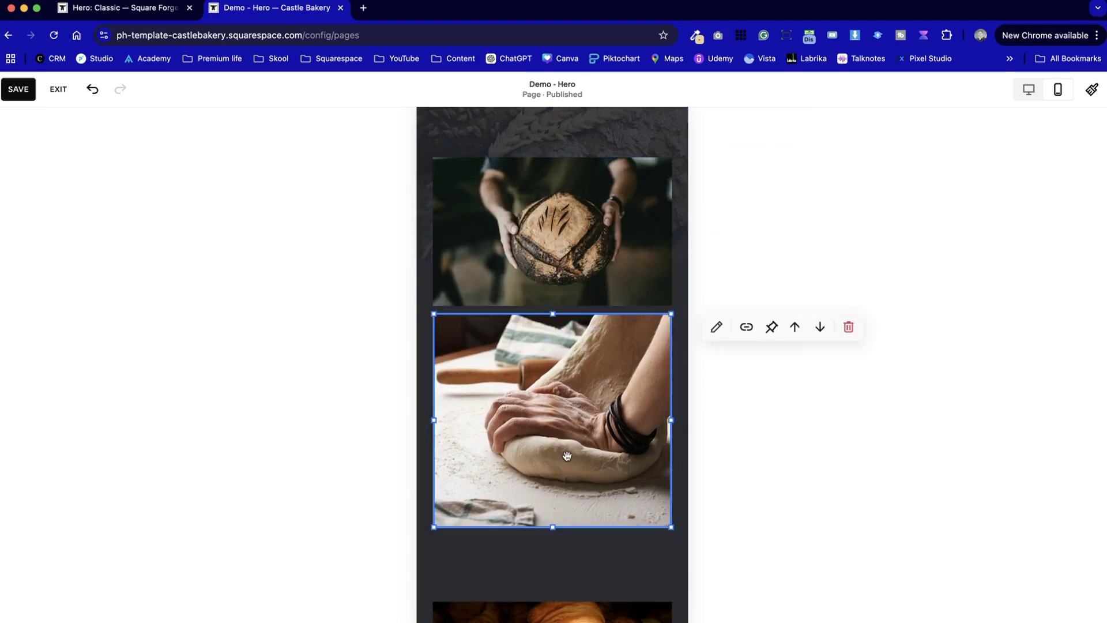
{"action": "left_click_drag", "start_coordinate": [551, 526], "coordinate": [552, 463]}
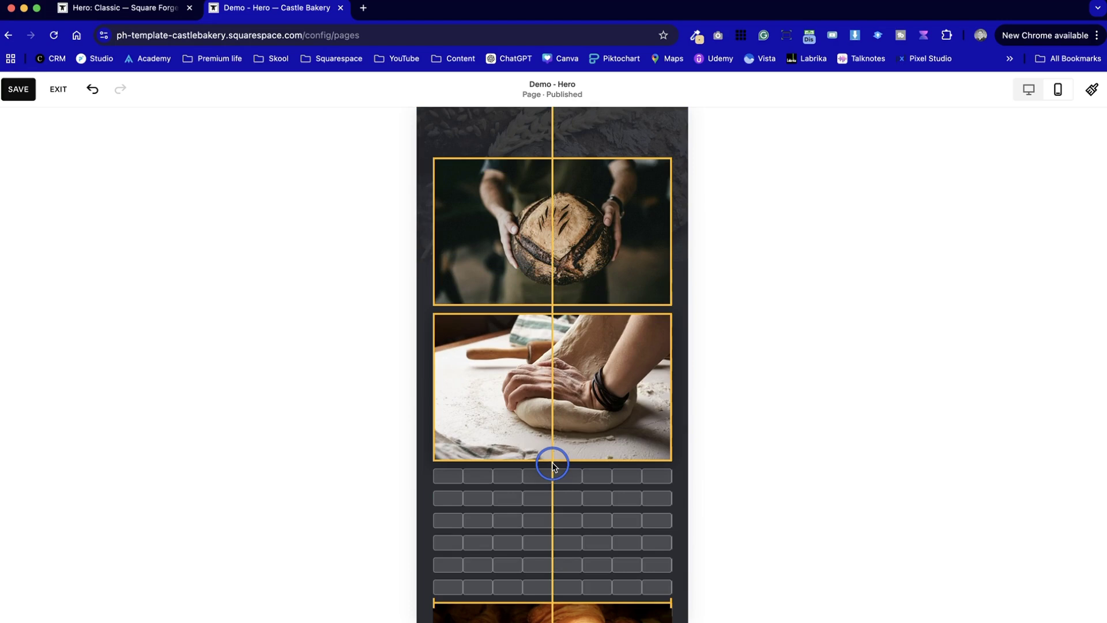
{"action": "left_click_drag", "start_coordinate": [551, 461], "coordinate": [552, 461]}
Move the croissant image up directly beneath the dough-kneading image and shorten it to match the other two
{"action": "scroll", "coordinate": [554, 573], "scroll_direction": "down", "scroll_amount": 2}
{"action": "left_click_drag", "start_coordinate": [558, 584], "coordinate": [563, 450]}
{"action": "left_click_drag", "start_coordinate": [549, 583], "coordinate": [553, 364]}
{"action": "left_click", "coordinate": [556, 586]}
{"action": "scroll", "coordinate": [555, 584], "scroll_direction": "down", "scroll_amount": 3}
{"action": "left_click", "coordinate": [568, 530]}
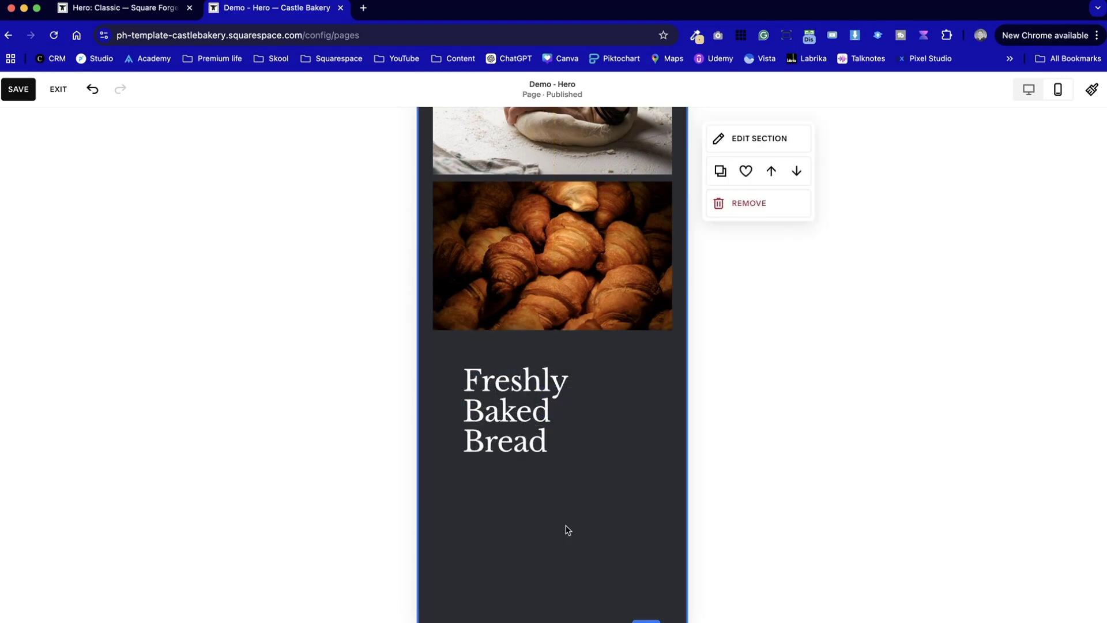
Select the three stacked images together and move them down so the stack starts lower over the background photo
{"action": "scroll", "coordinate": [567, 527], "scroll_direction": "up", "scroll_amount": 5}
{"action": "scroll", "coordinate": [566, 527], "scroll_direction": "down", "scroll_amount": 5}
{"action": "scroll", "coordinate": [565, 525], "scroll_direction": "up", "scroll_amount": 2}
{"action": "scroll", "coordinate": [566, 526], "scroll_direction": "up", "scroll_amount": 5}
{"action": "left_click", "coordinate": [586, 325]}
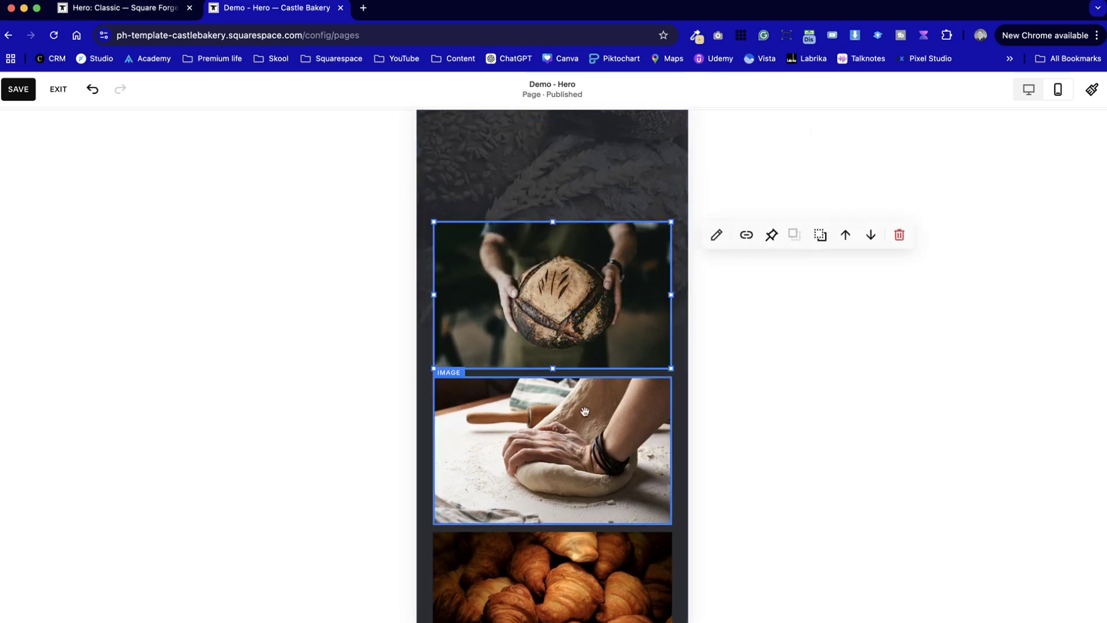
{"action": "scroll", "coordinate": [585, 553], "scroll_direction": "down", "scroll_amount": 3}
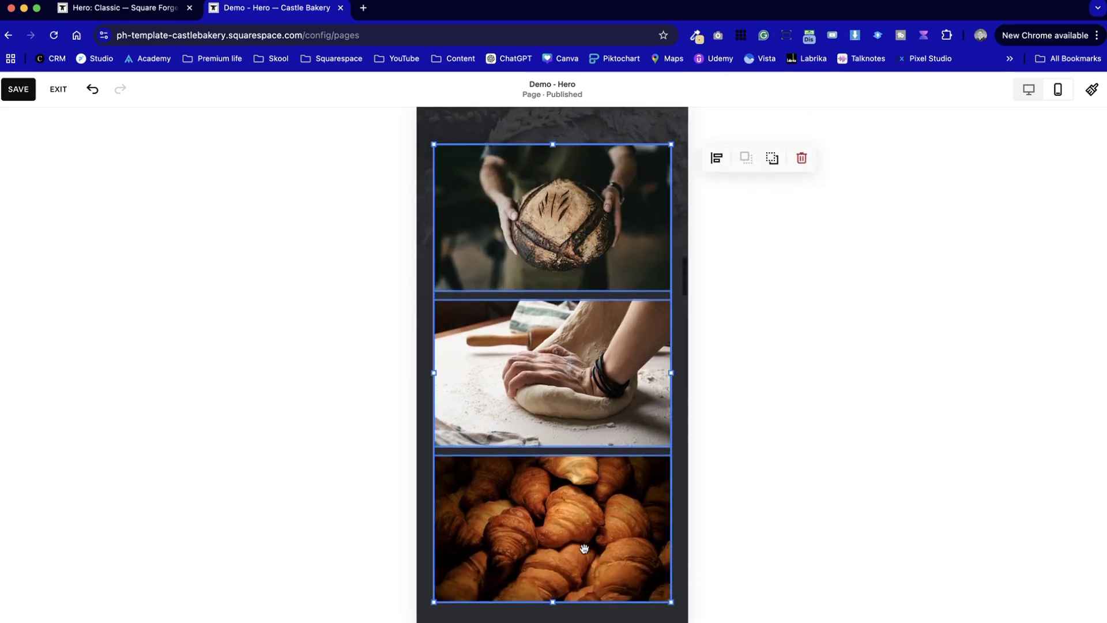
{"action": "left_click_drag", "start_coordinate": [571, 221], "coordinate": [568, 307]}
{"action": "scroll", "coordinate": [566, 284], "scroll_direction": "down", "scroll_amount": 2}
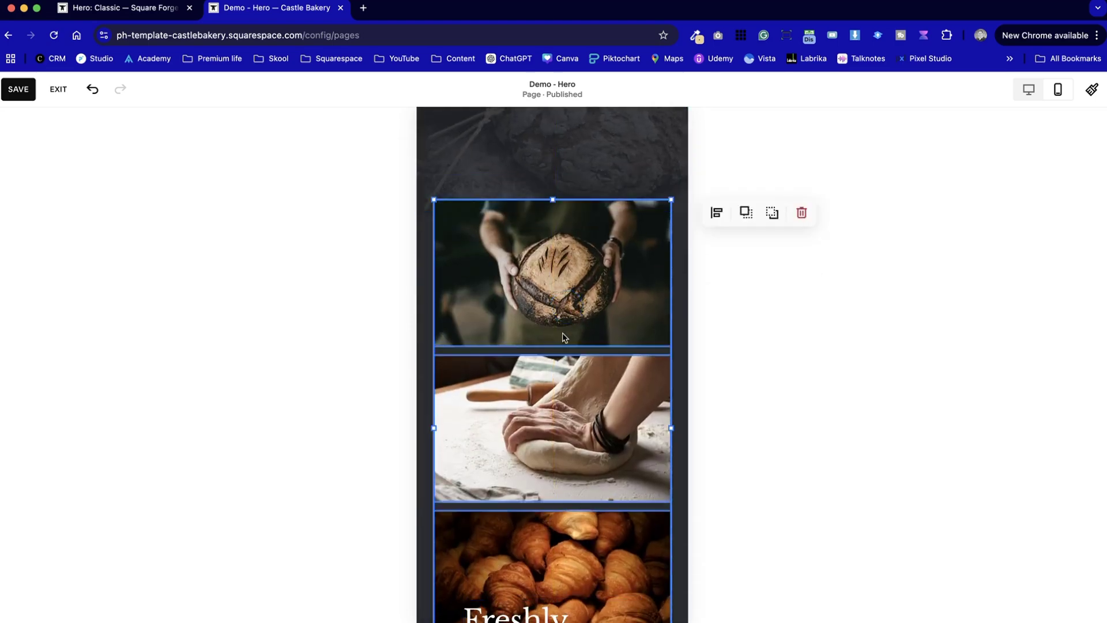
Move the Freshly Baked Bread heading onto the background photo above the stacked images
{"action": "scroll", "coordinate": [563, 338], "scroll_direction": "down", "scroll_amount": 4}
{"action": "left_click_drag", "start_coordinate": [517, 463], "coordinate": [520, 174]}
{"action": "scroll", "coordinate": [520, 174], "scroll_direction": "up", "scroll_amount": 5}
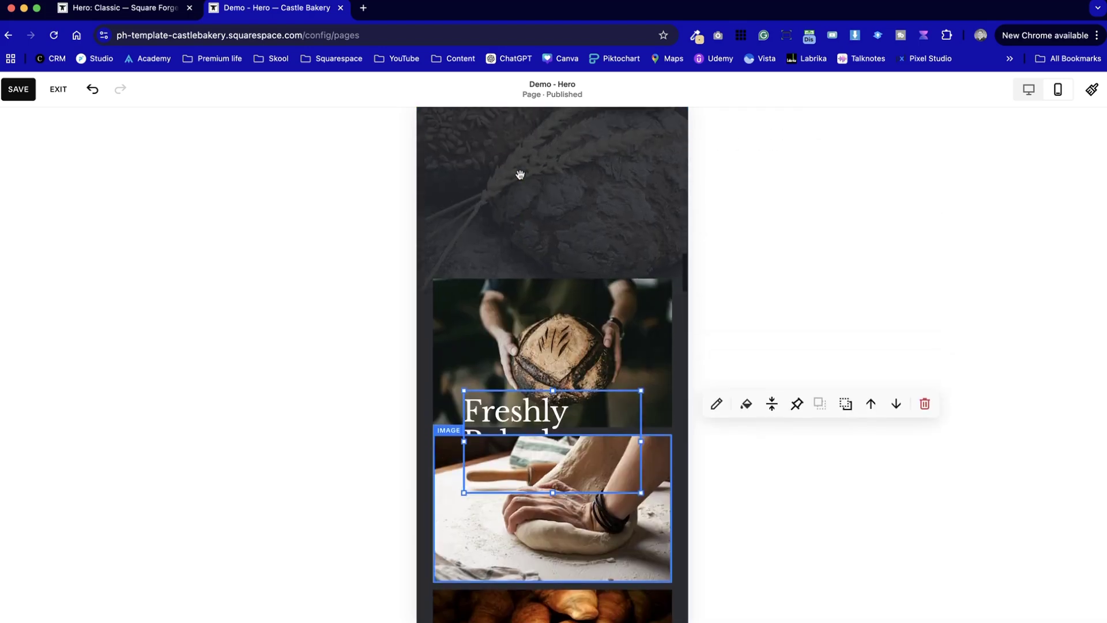
{"action": "left_click", "coordinate": [529, 132]}
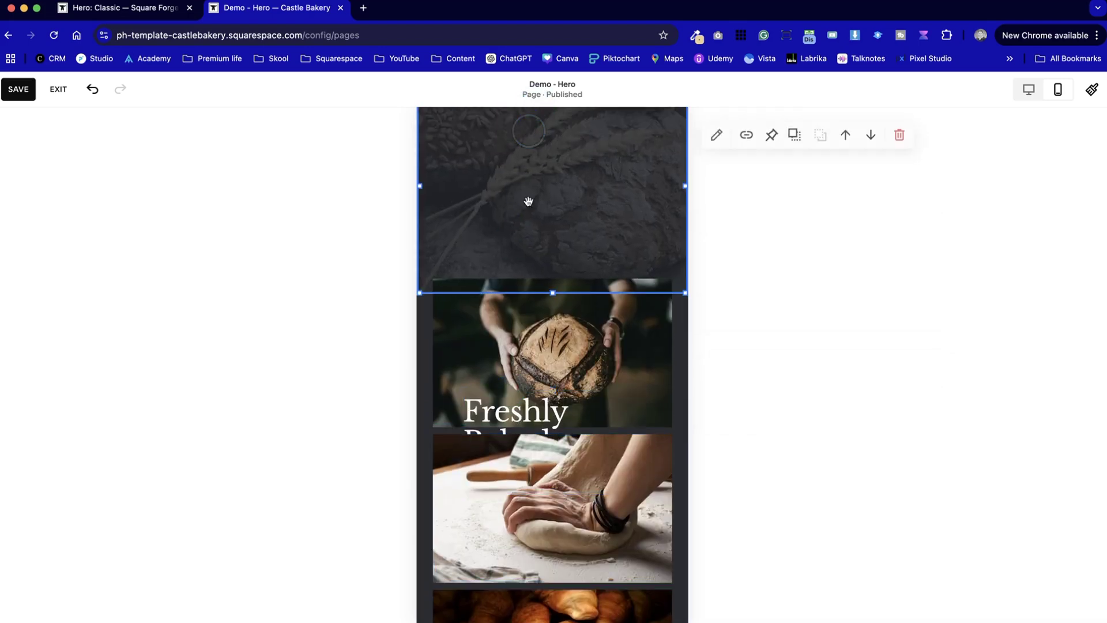
{"action": "left_click_drag", "start_coordinate": [529, 410], "coordinate": [499, 187]}
{"action": "left_click_drag", "start_coordinate": [493, 350], "coordinate": [525, 329]}
{"action": "left_click", "coordinate": [443, 300]}
Shorten the mobile section so that it ends just below the croissant image
{"action": "scroll", "coordinate": [563, 513], "scroll_direction": "down", "scroll_amount": 10}
{"action": "left_click_drag", "start_coordinate": [644, 466], "coordinate": [645, 284]}
{"action": "scroll", "coordinate": [629, 422], "scroll_direction": "up", "scroll_amount": 10}
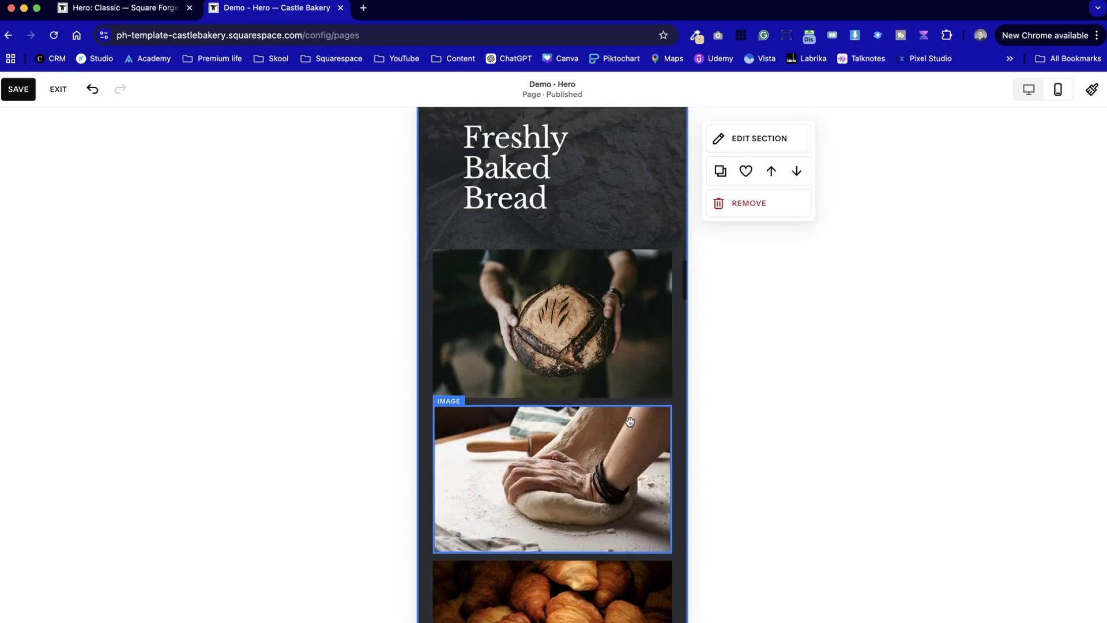
{"action": "scroll", "coordinate": [629, 422], "scroll_direction": "up", "scroll_amount": 2}
{"action": "scroll", "coordinate": [629, 422], "scroll_direction": "down", "scroll_amount": 6}
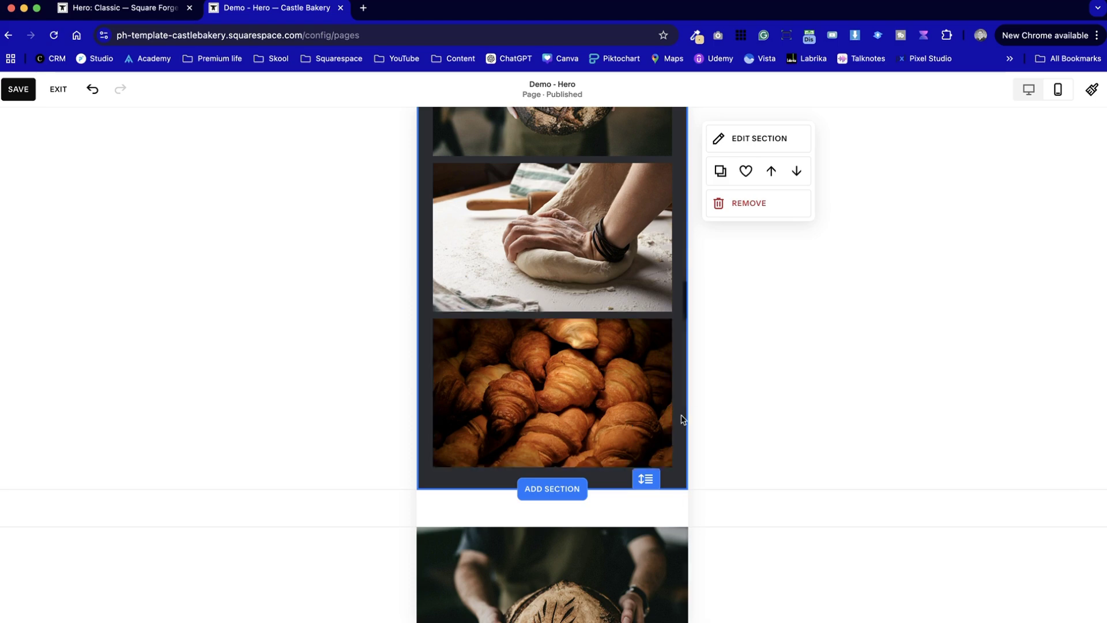
Save the page, exit the editor and switch the page preview to the desktop view
{"action": "scroll", "coordinate": [680, 394], "scroll_direction": "up", "scroll_amount": 10}
{"action": "scroll", "coordinate": [681, 397], "scroll_direction": "up", "scroll_amount": 10}
{"action": "scroll", "coordinate": [681, 398], "scroll_direction": "up", "scroll_amount": 10}
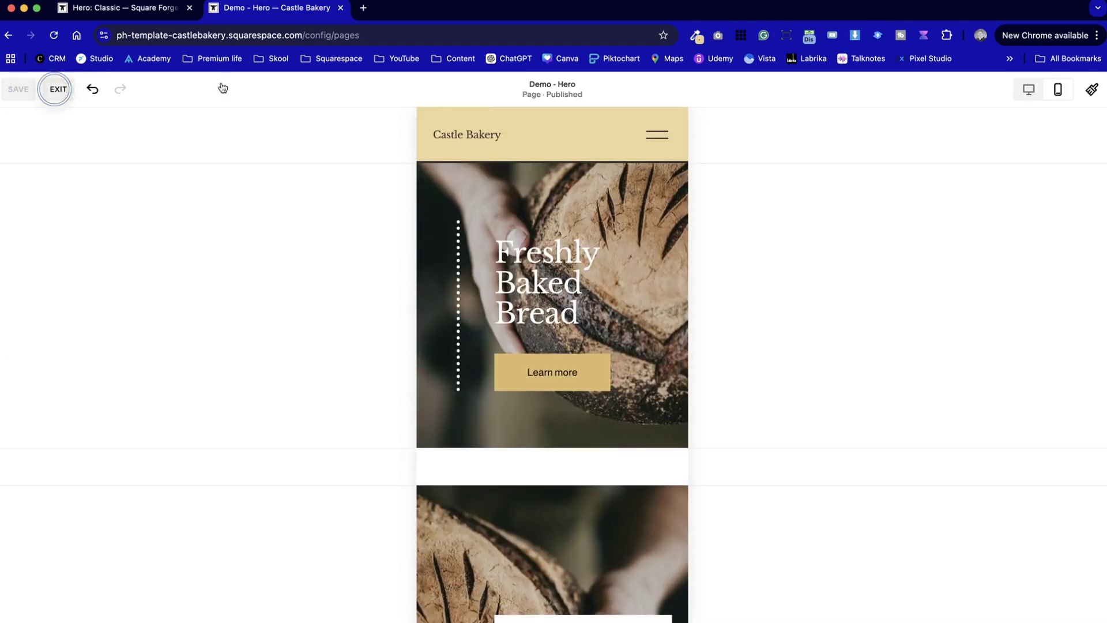
{"action": "left_click", "coordinate": [59, 89]}
{"action": "left_click", "coordinate": [998, 103]}
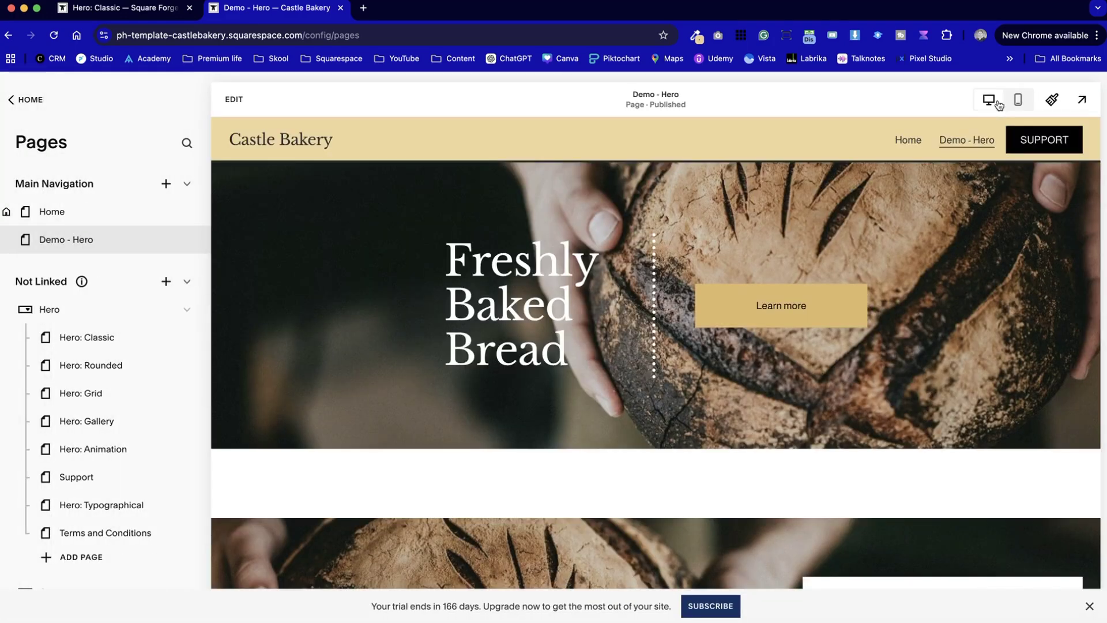
Switch to the Square Forge reference page and look through its Hero: Classic layouts
{"action": "key", "text": "ctrl+shift+Tab"}
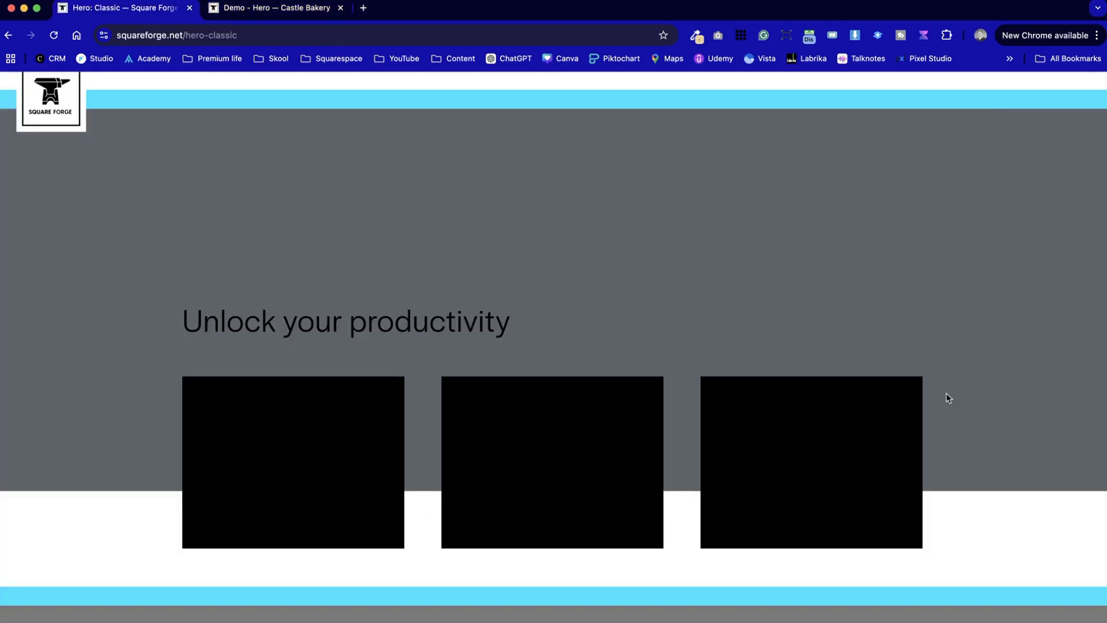
{"action": "scroll", "coordinate": [932, 396], "scroll_direction": "down", "scroll_amount": 15}
{"action": "scroll", "coordinate": [934, 398], "scroll_direction": "up", "scroll_amount": 5}
{"action": "scroll", "coordinate": [934, 398], "scroll_direction": "down", "scroll_amount": 2}
Return to the Demo - Hero page preview and review all the bakery hero sections on desktop
{"action": "key", "text": "ctrl+Tab"}
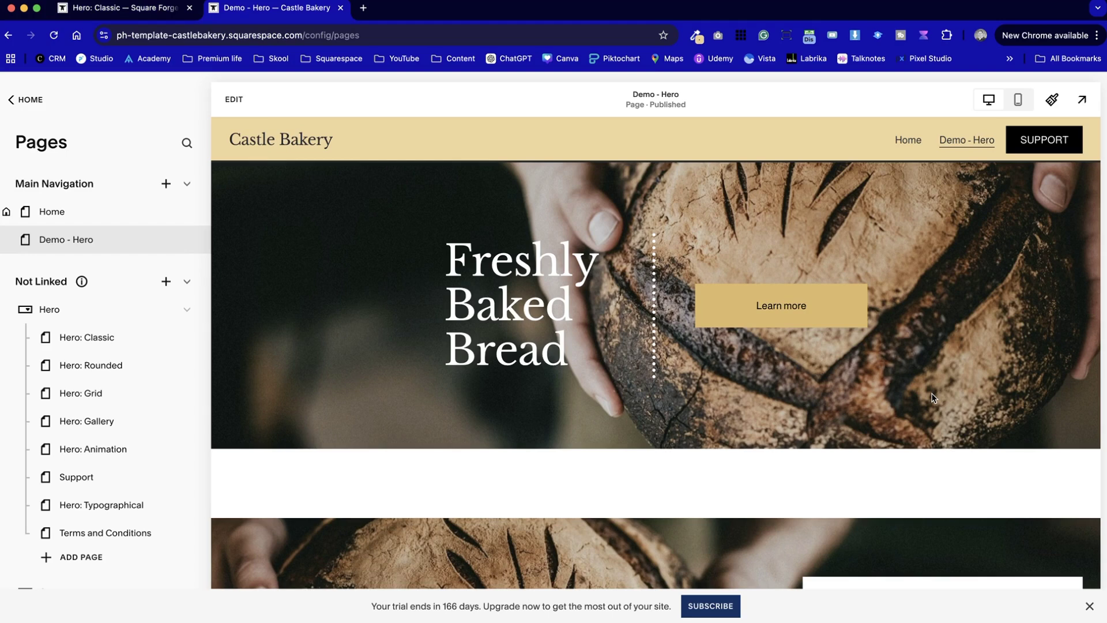
{"action": "scroll", "coordinate": [932, 465], "scroll_direction": "down", "scroll_amount": 6}
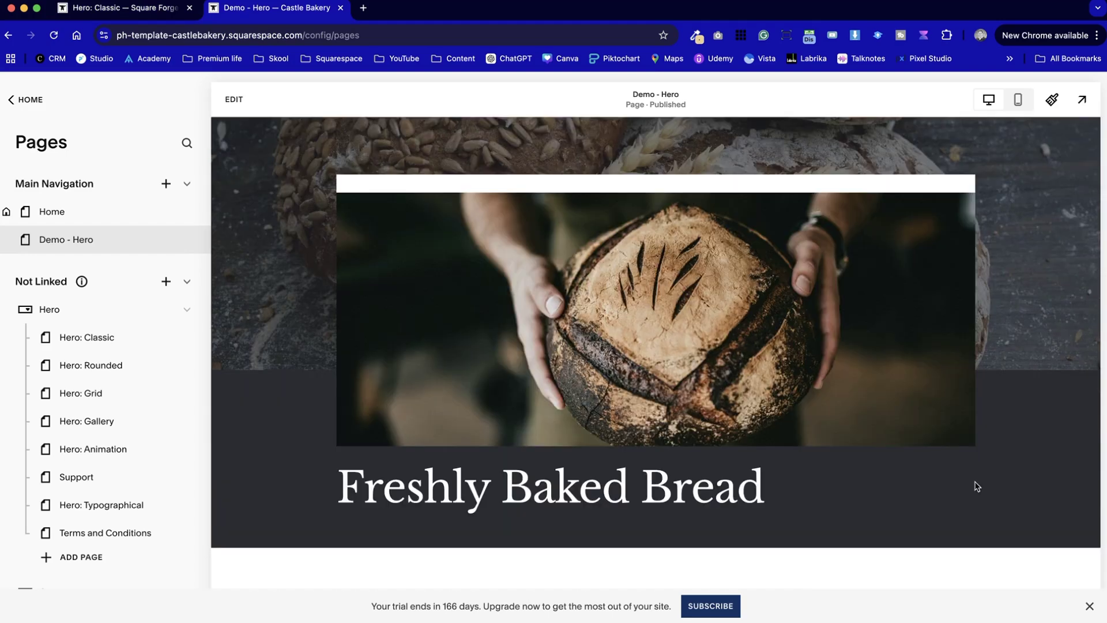
{"action": "scroll", "coordinate": [976, 486], "scroll_direction": "down", "scroll_amount": 10}
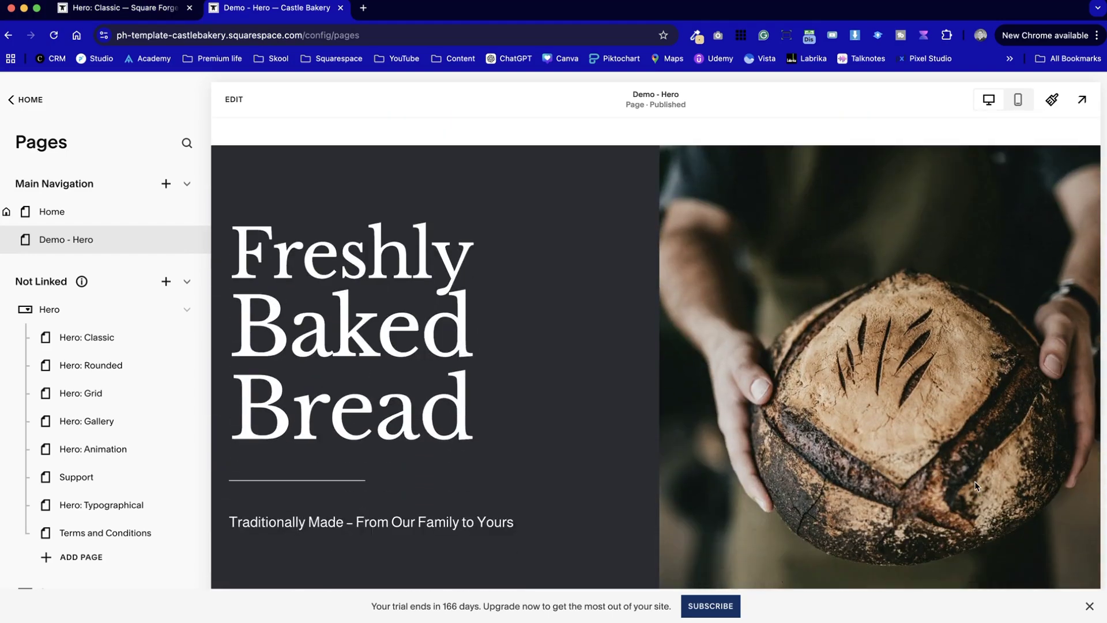
{"action": "scroll", "coordinate": [977, 486], "scroll_direction": "down", "scroll_amount": 12}
{"action": "scroll", "coordinate": [977, 486], "scroll_direction": "down", "scroll_amount": 10}
{"action": "scroll", "coordinate": [977, 486], "scroll_direction": "up", "scroll_amount": 10}
{"action": "scroll", "coordinate": [976, 486], "scroll_direction": "up", "scroll_amount": 8}
{"action": "scroll", "coordinate": [975, 486], "scroll_direction": "up", "scroll_amount": 10}
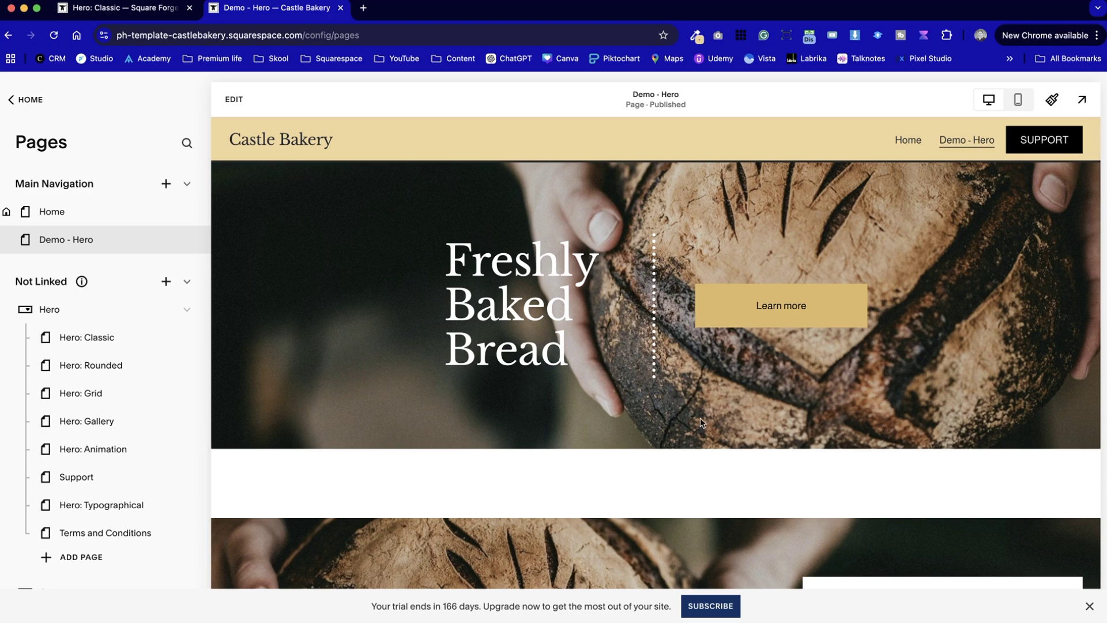
{"action": "scroll", "coordinate": [894, 434], "scroll_direction": "down", "scroll_amount": 10}
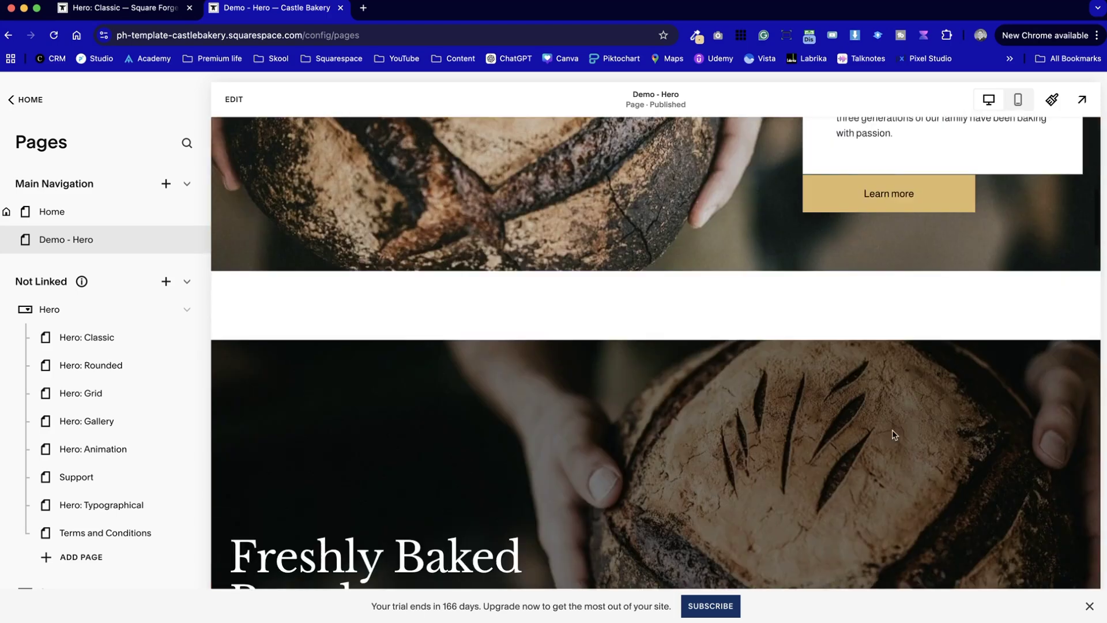